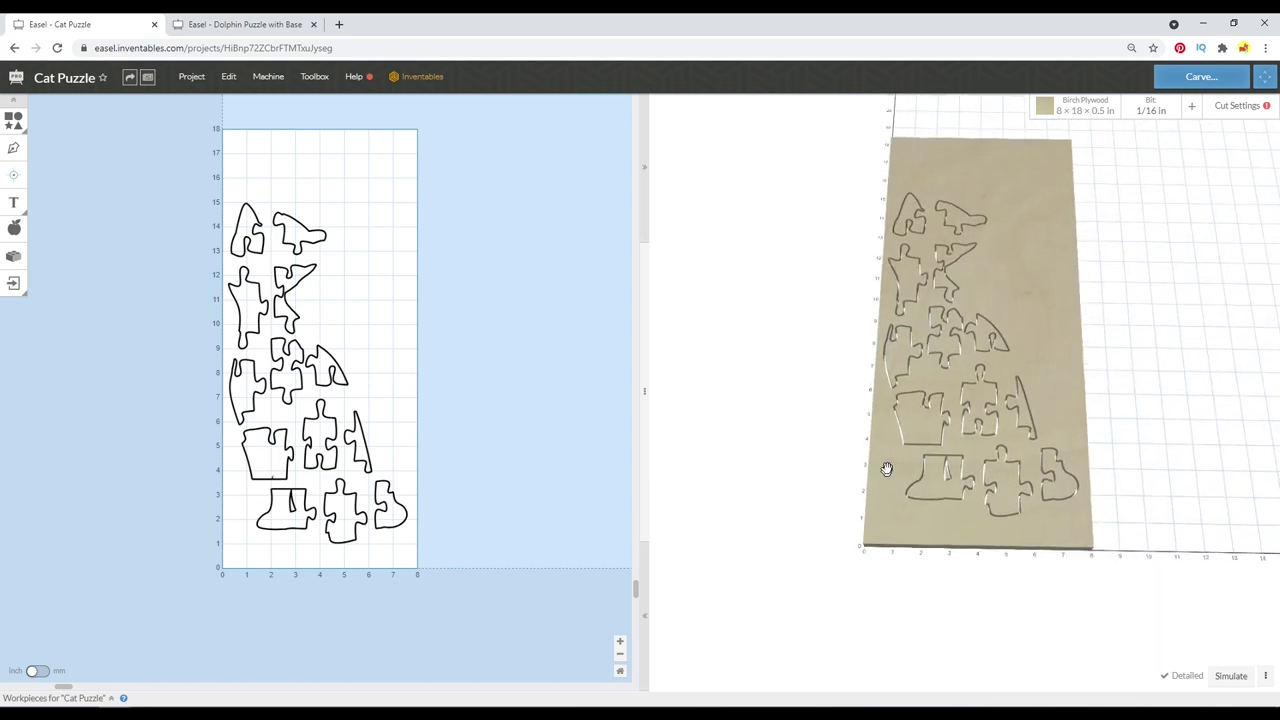
scroll(896, 440, up, 3)
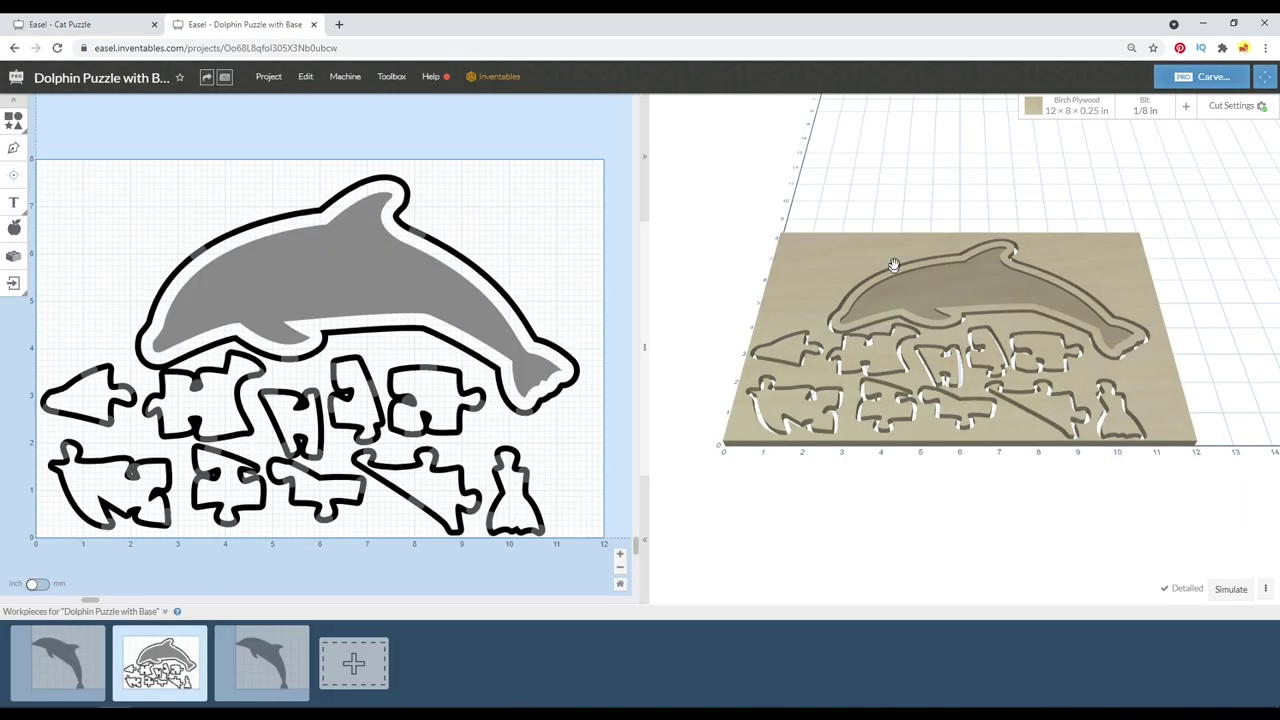
drag(946, 326, 944, 345)
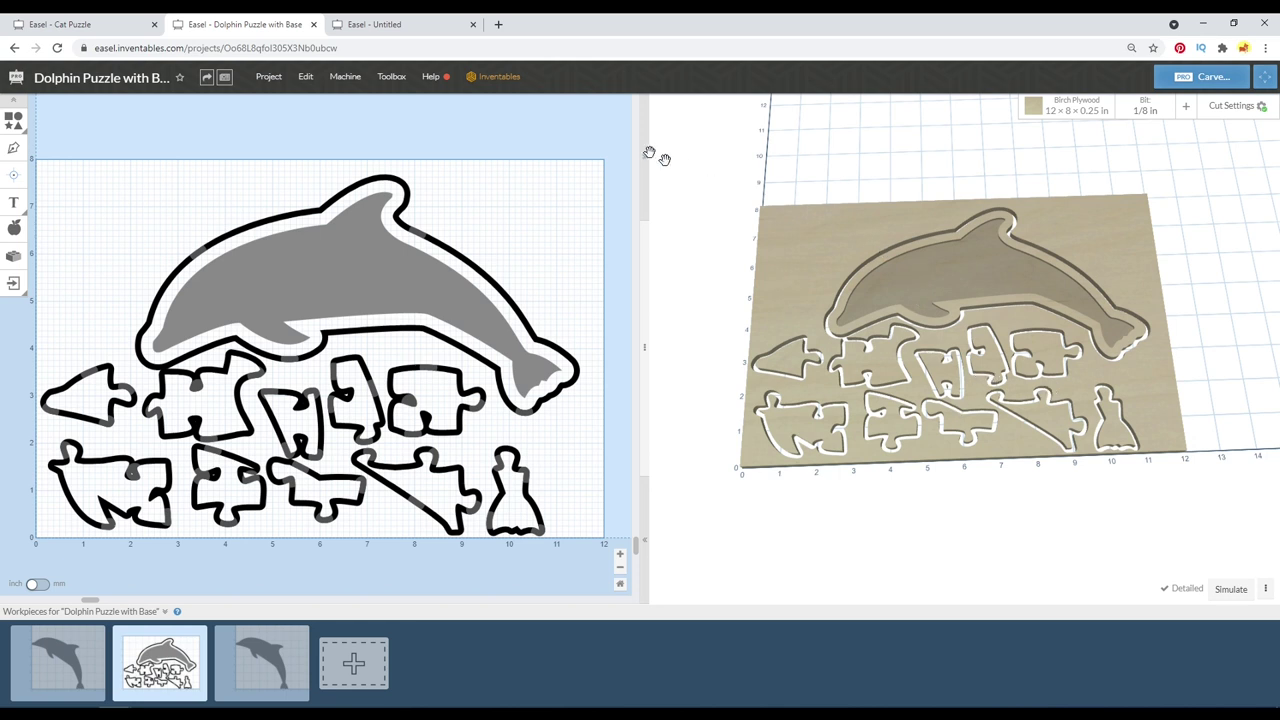
Switch to the untitled project and search its Design Library for dog.
click(404, 19)
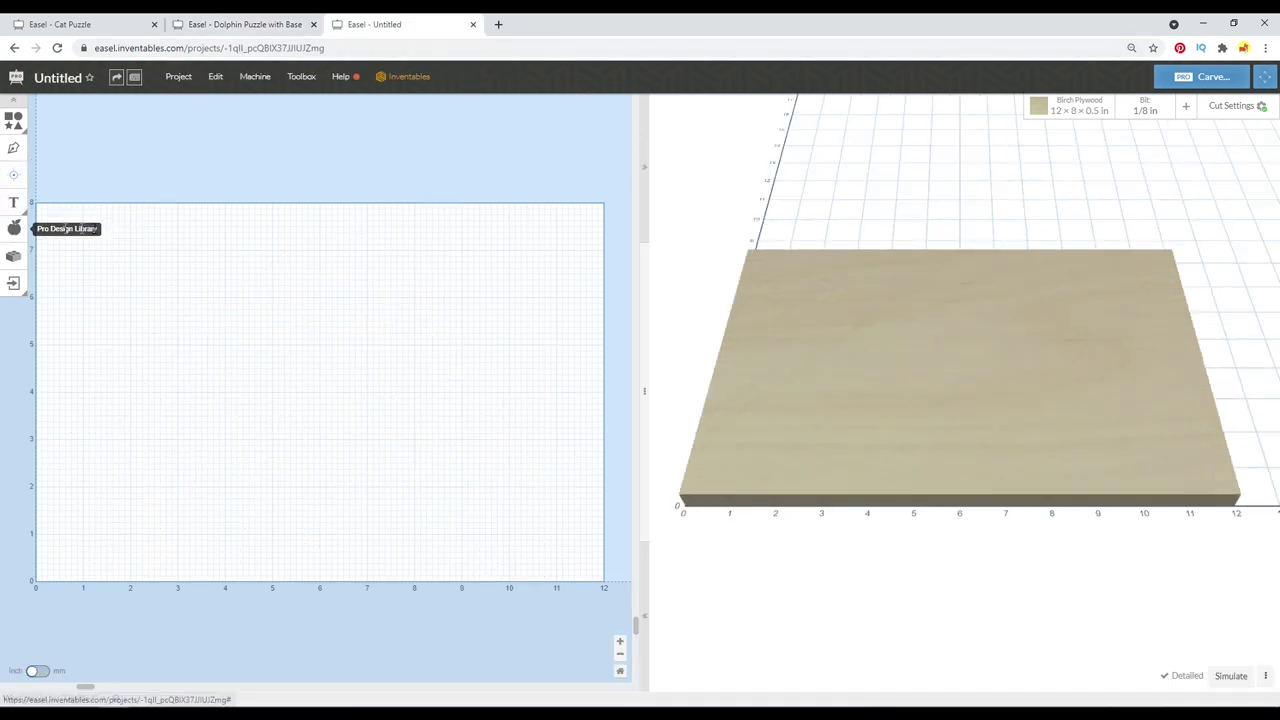
click(14, 229)
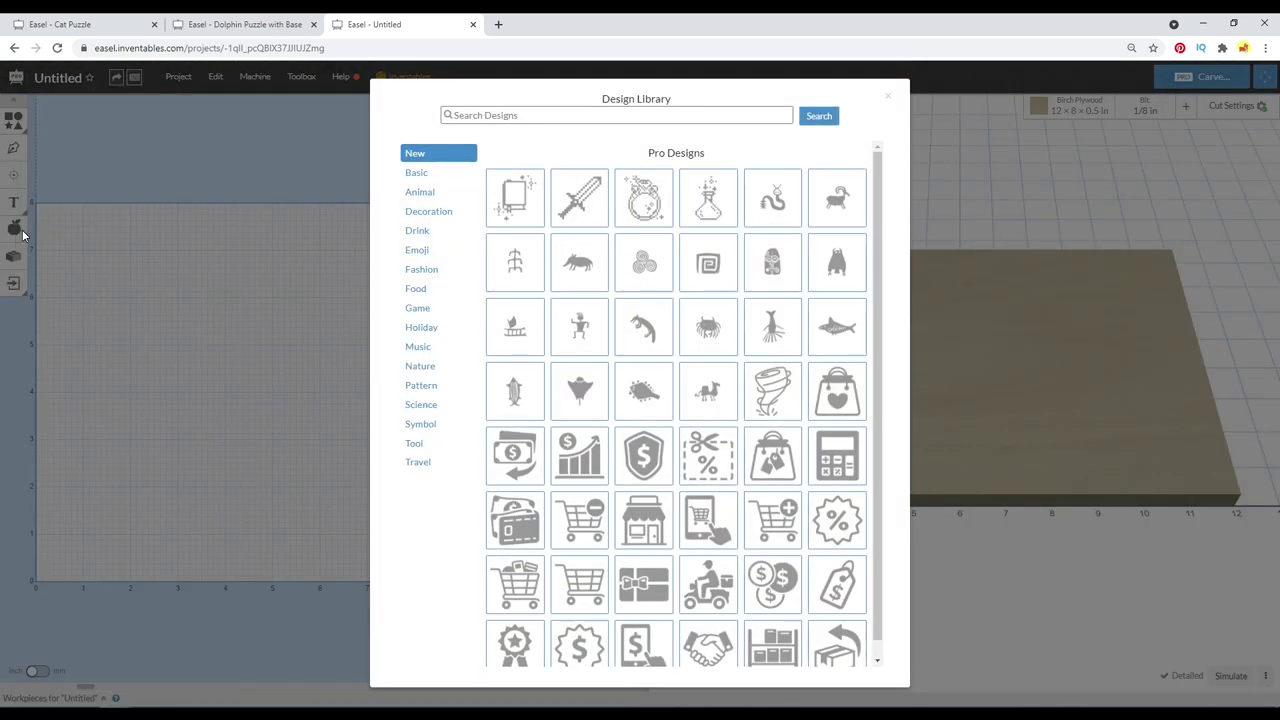
click(160, 237)
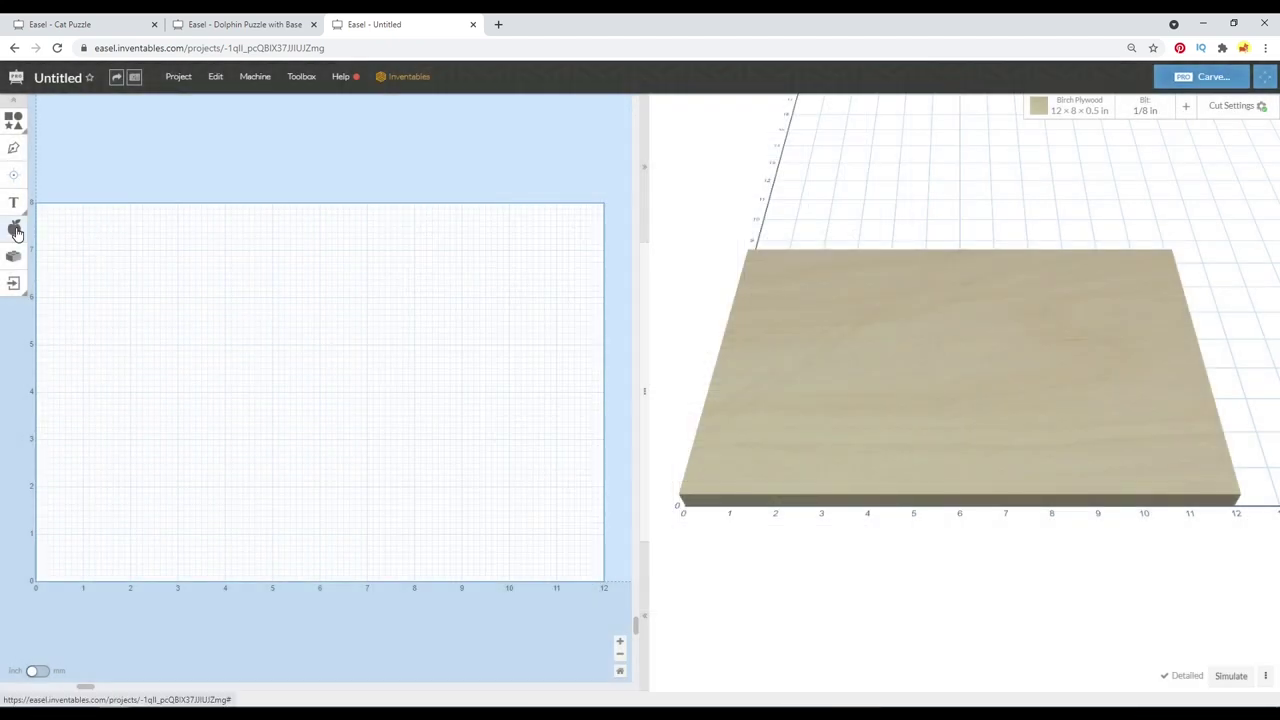
click(15, 230)
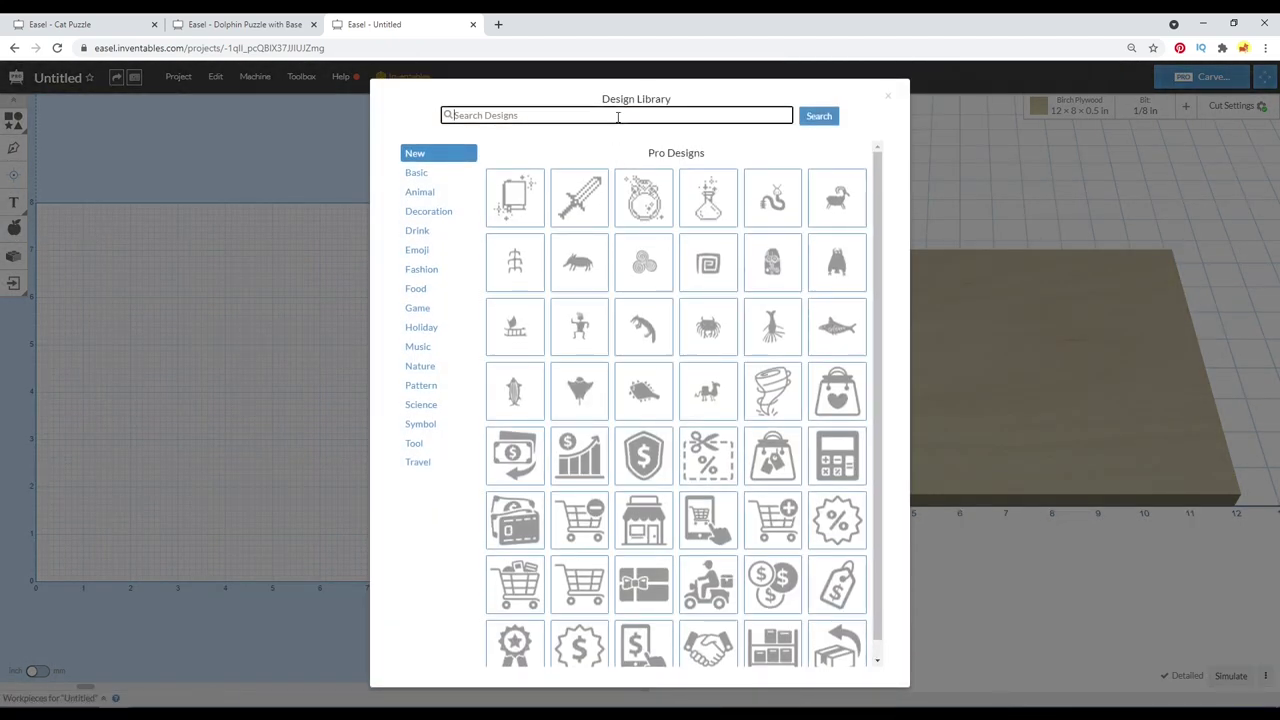
scroll(575, 372, down, 1)
scroll(575, 372, down, 8)
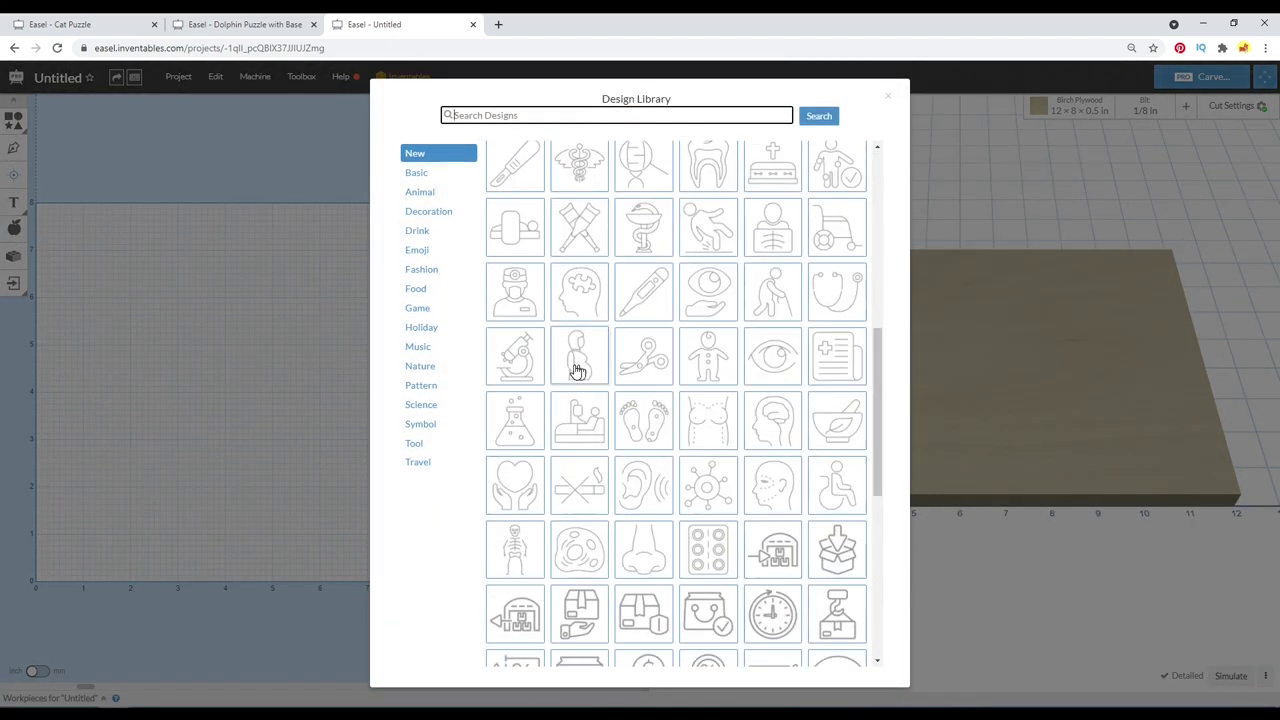
scroll(575, 372, down, 15)
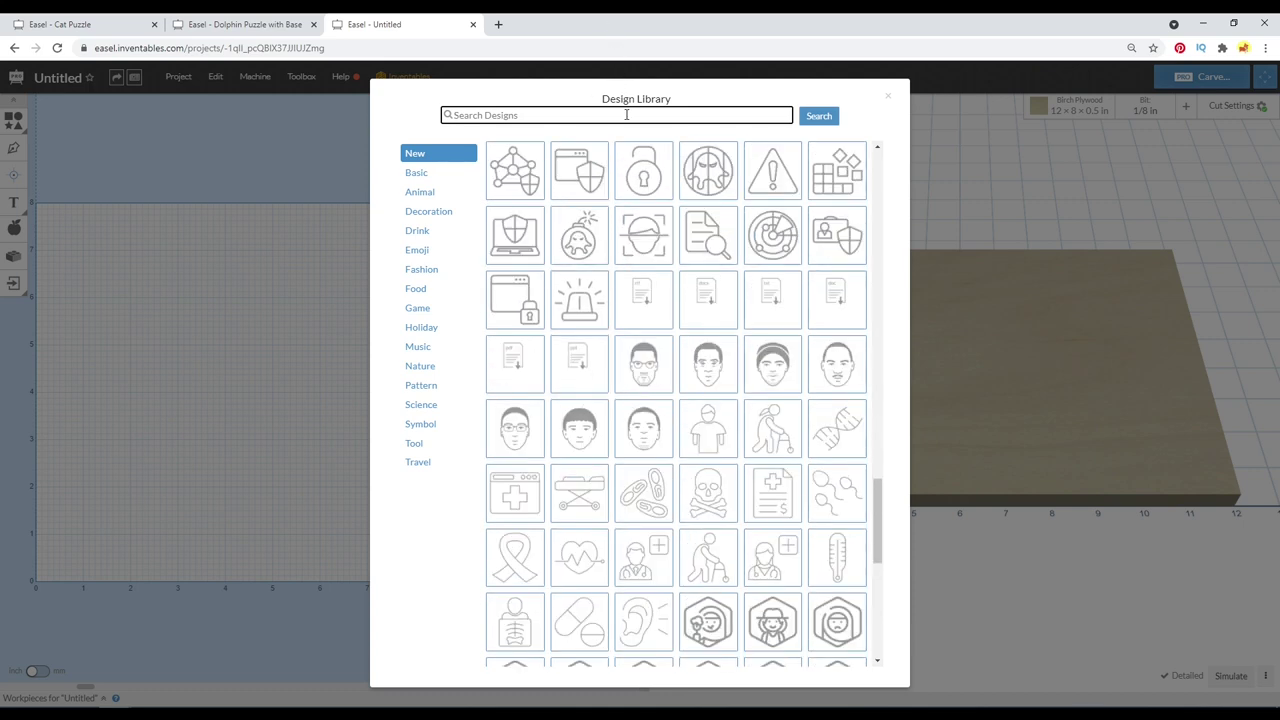
text(dog)
key(Return)
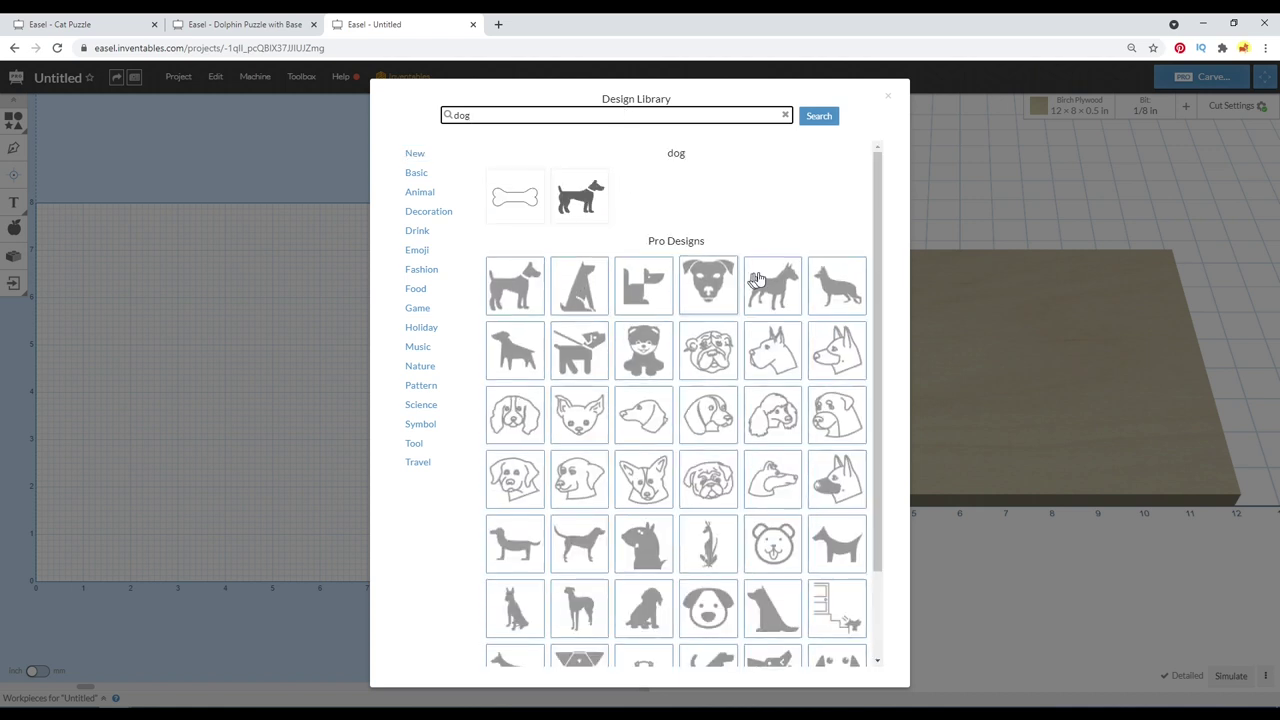
Insert the solid standing puppy silhouette with a raised tail from the dog designs as a filled shape.
scroll(700, 340, down, 4)
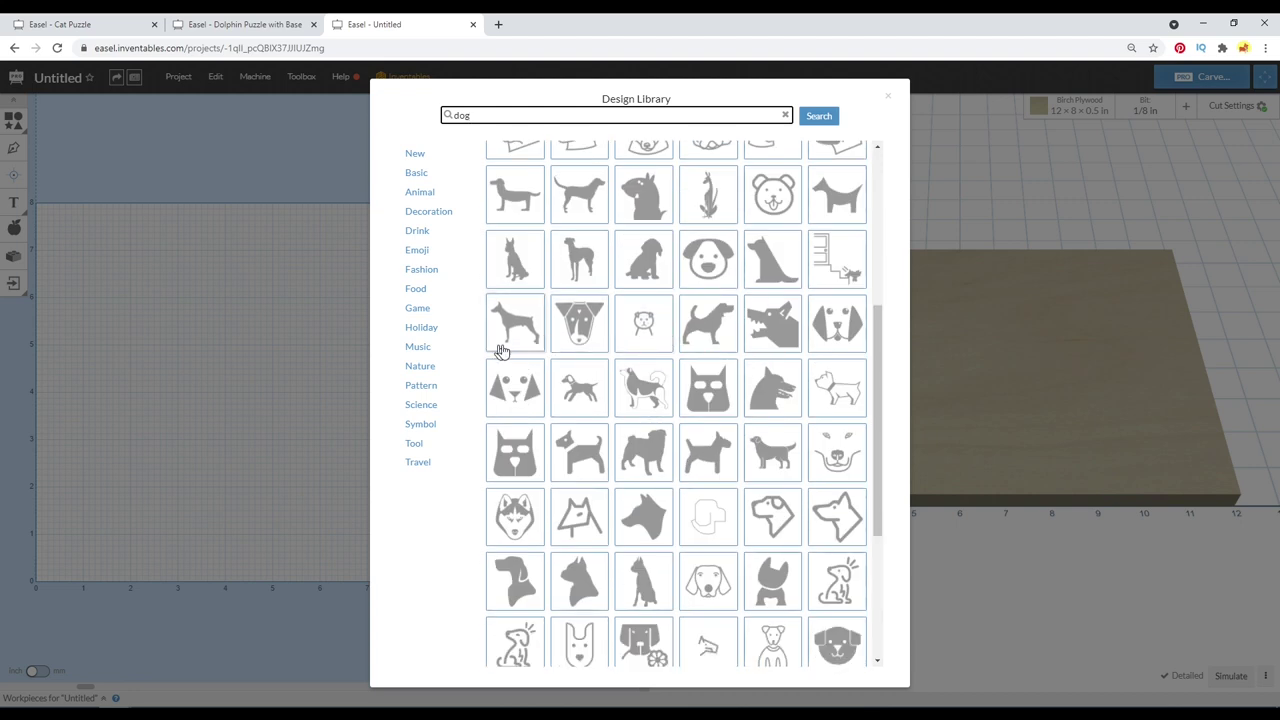
scroll(520, 354, down, 3)
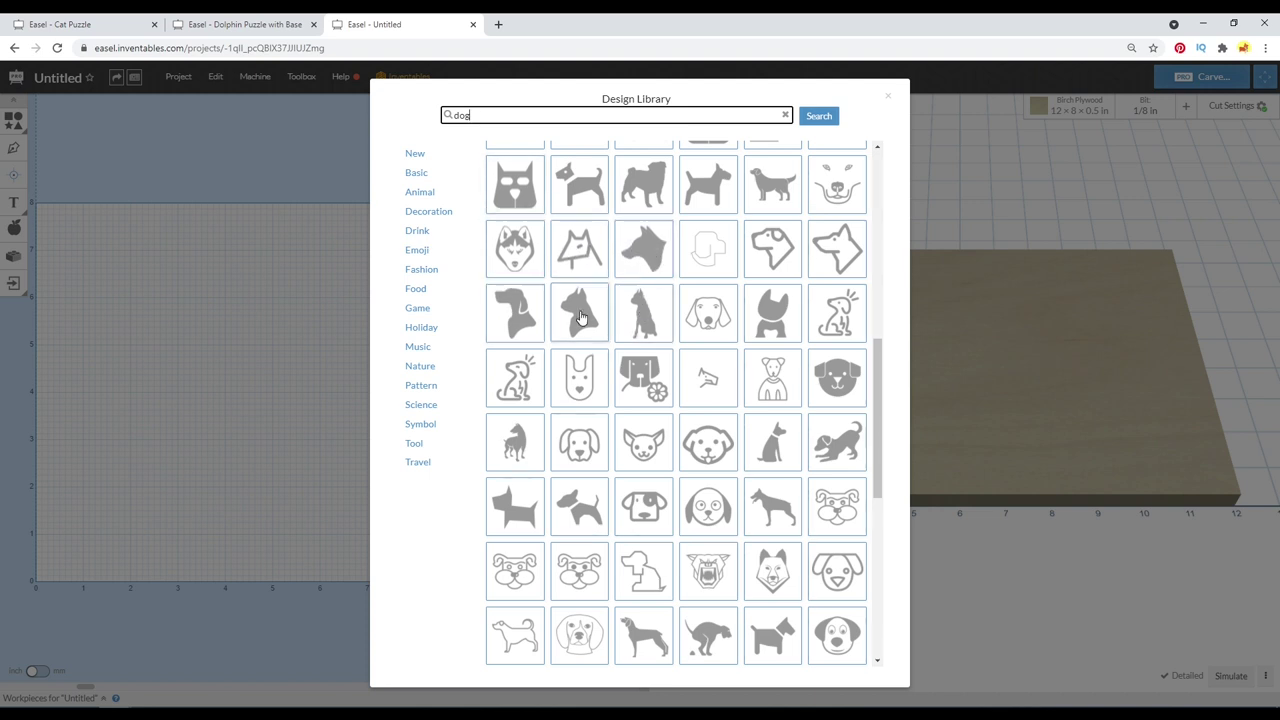
scroll(580, 316, down, 3)
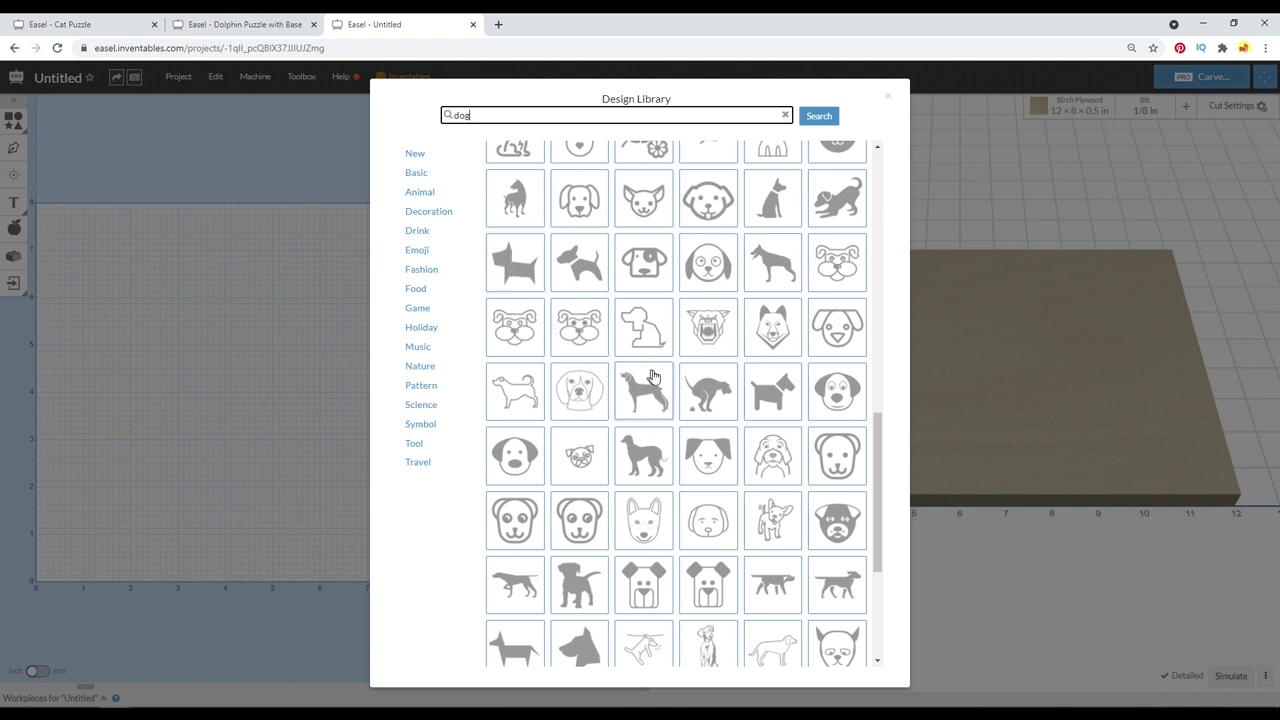
scroll(698, 403, down, 3)
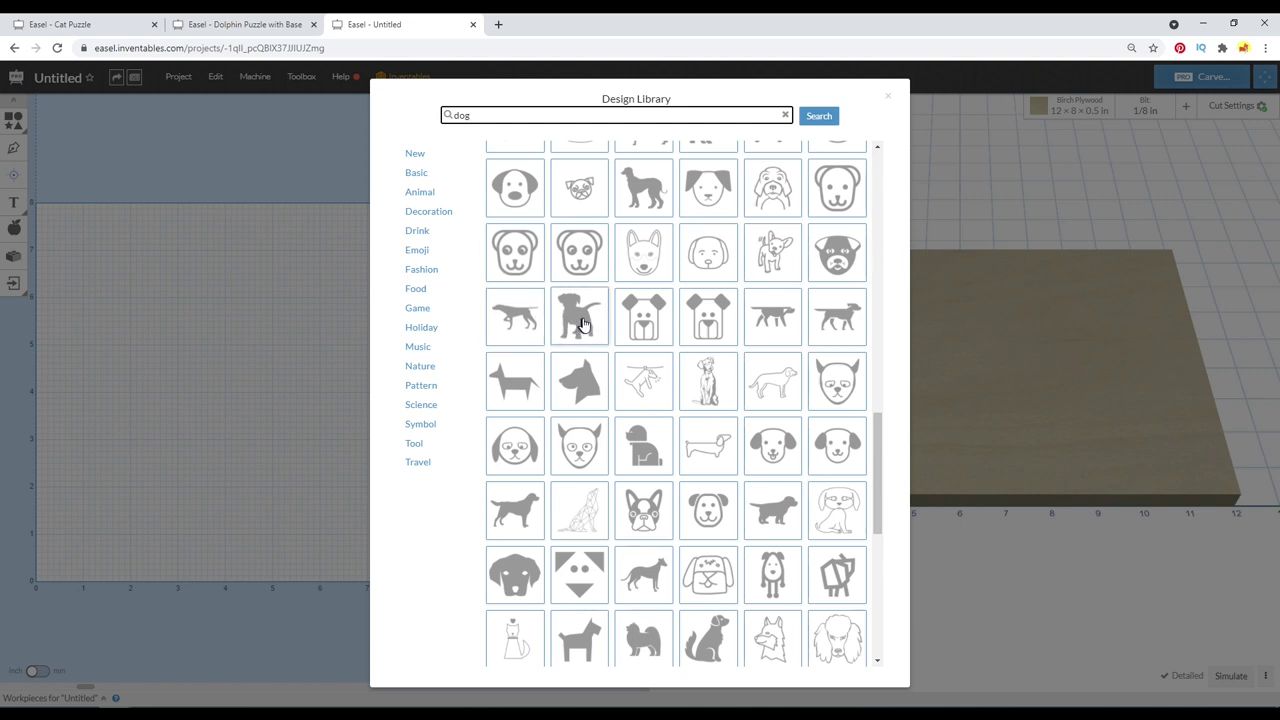
click(576, 324)
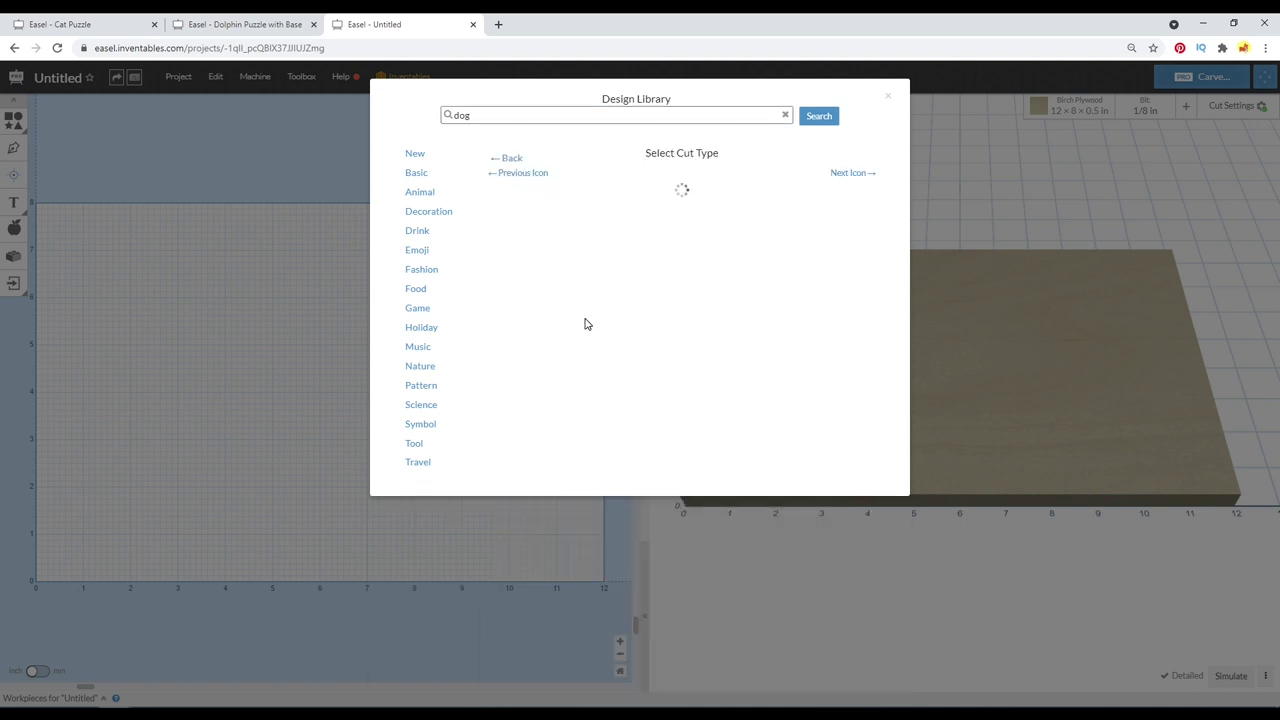
click(576, 266)
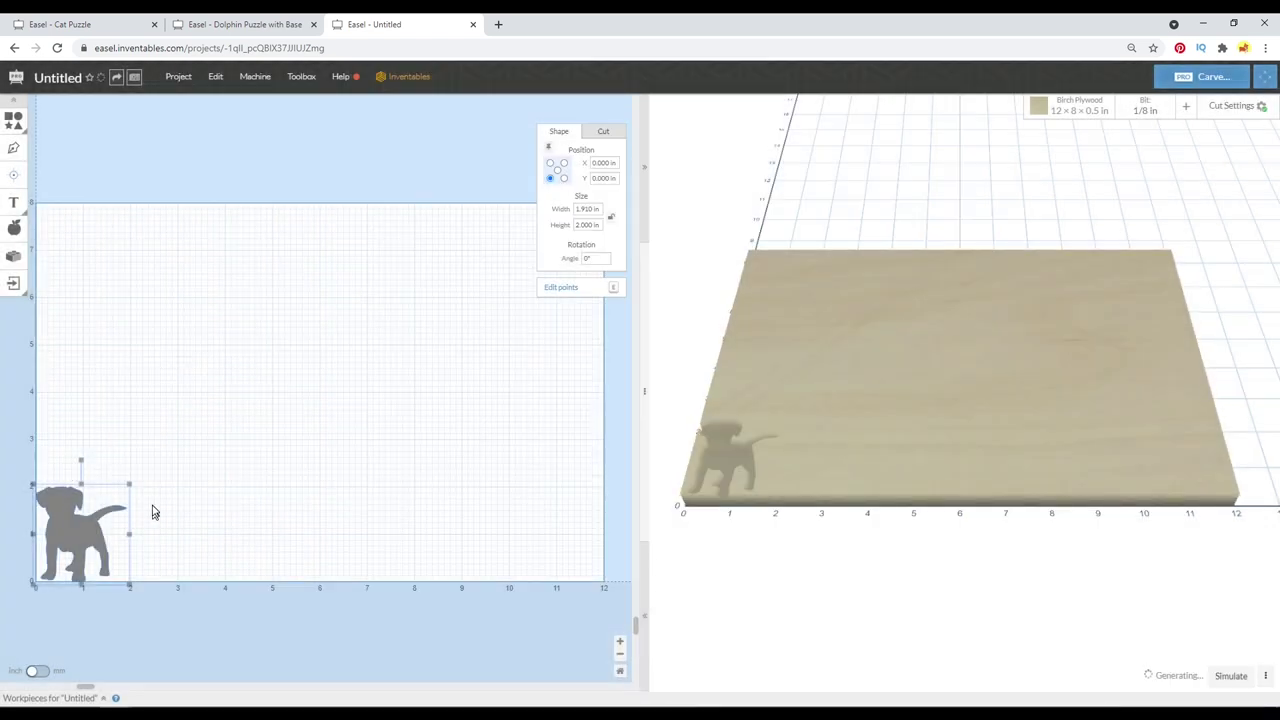
Enlarge the dog silhouette to about 7.49 by 7.84 in and shift it slightly to about X 0.165, Y 0.013 in.
drag(131, 482, 450, 266)
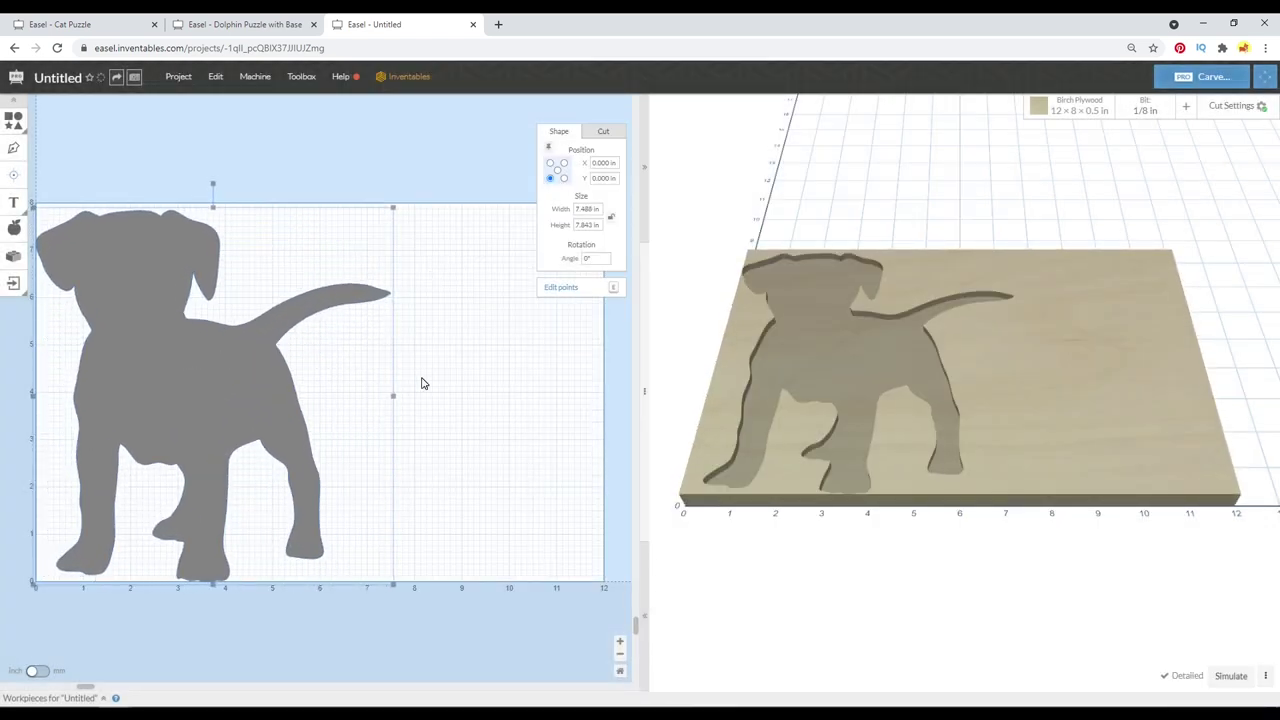
scroll(389, 378, down, 3)
scroll(207, 132, up, 3)
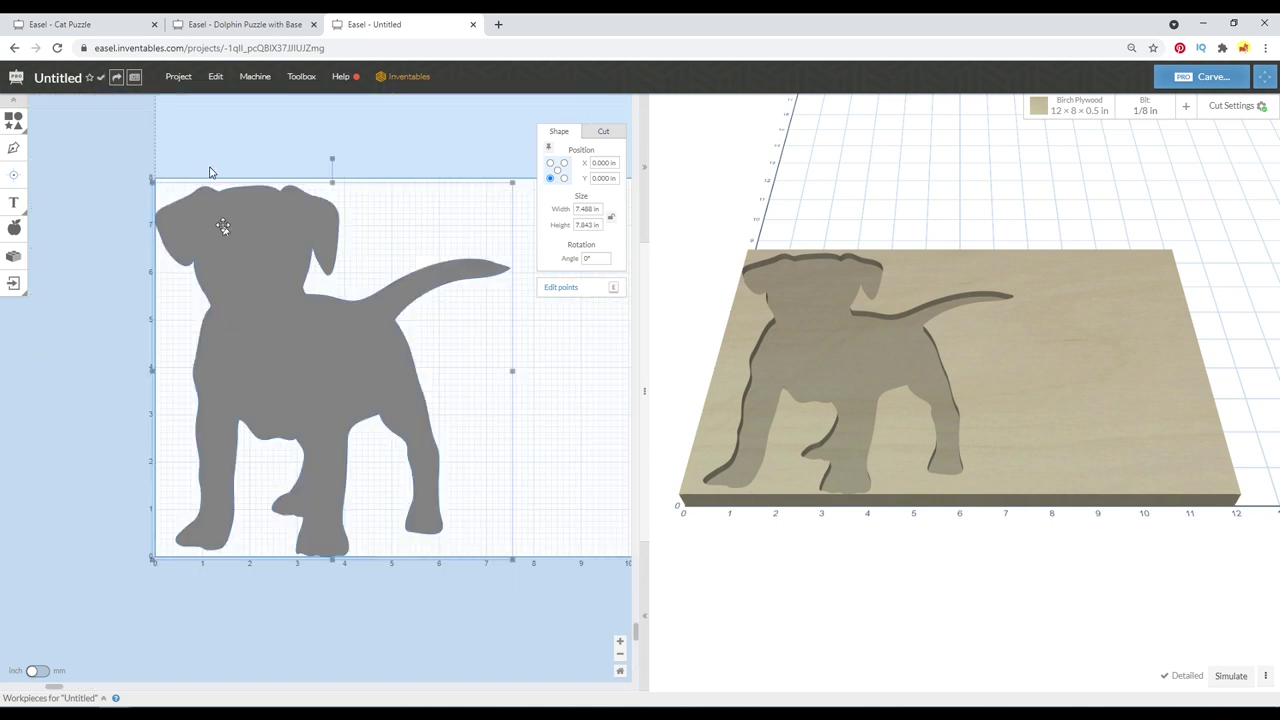
drag(277, 343, 287, 344)
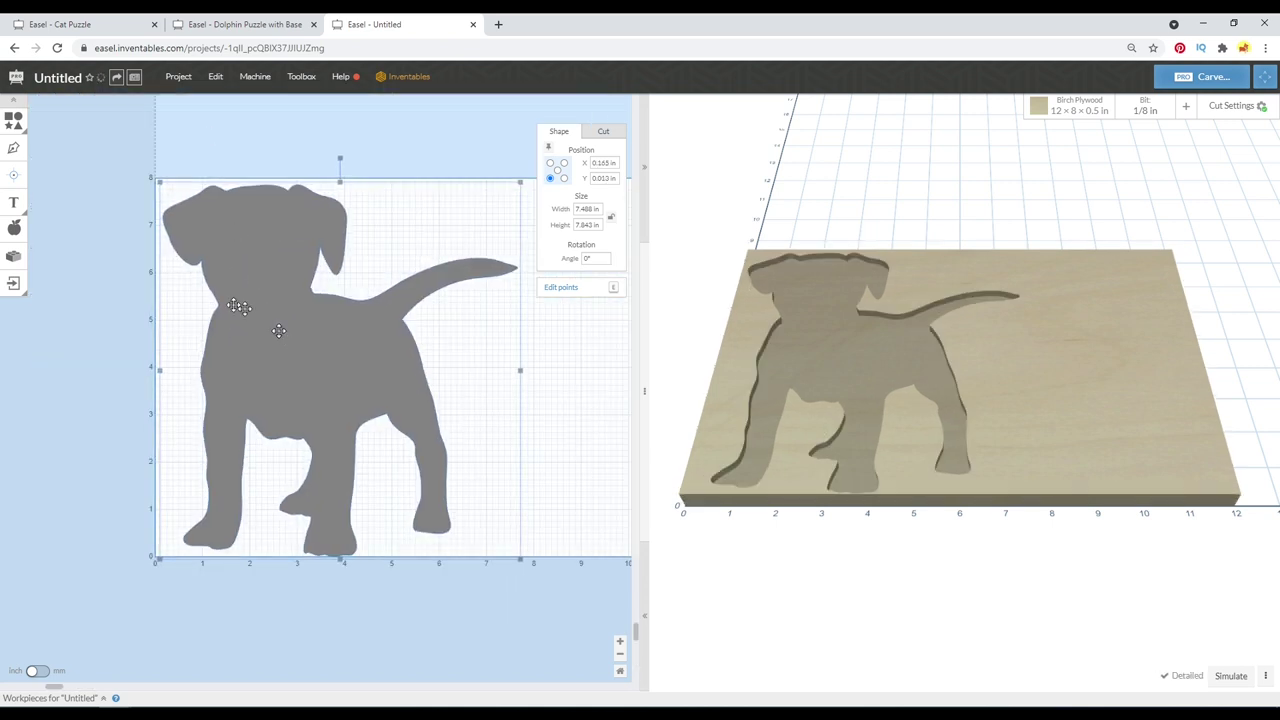
click(116, 322)
scroll(116, 322, down, 3)
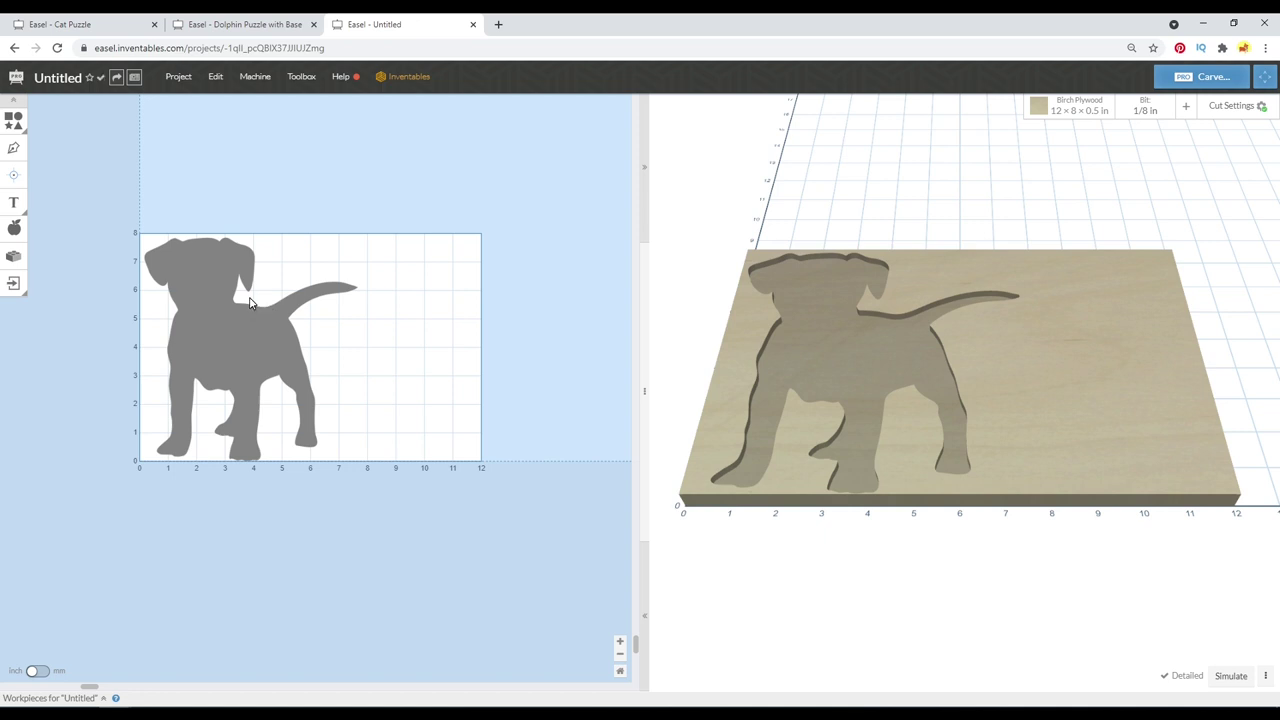
Move the dog silhouette towards the middle of the board and center it to the material.
click(229, 297)
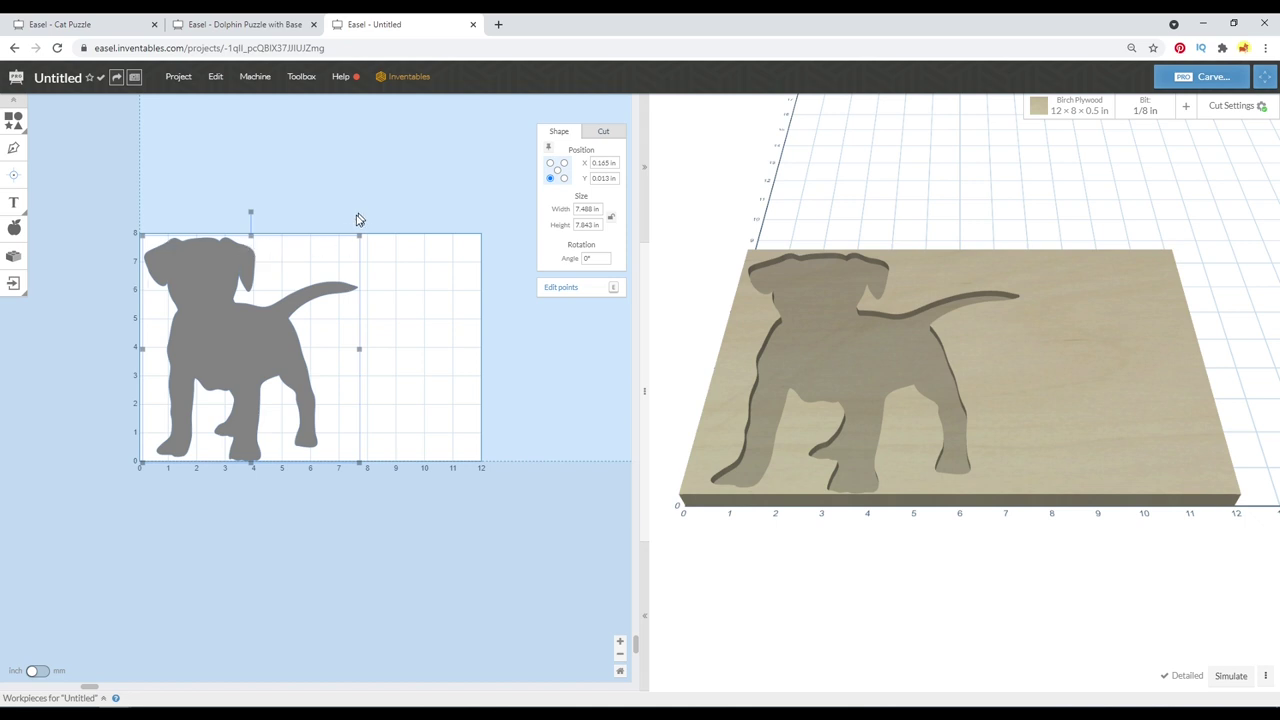
drag(250, 258, 296, 270)
click(215, 77)
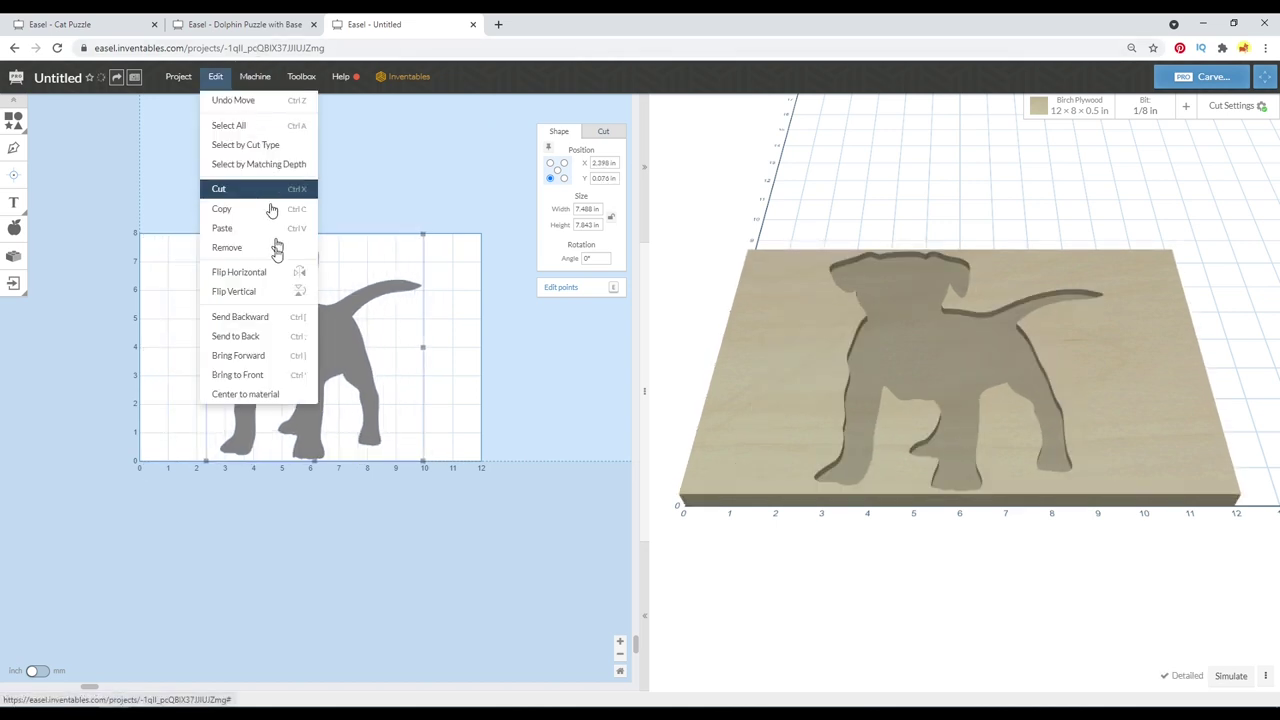
click(250, 396)
click(306, 204)
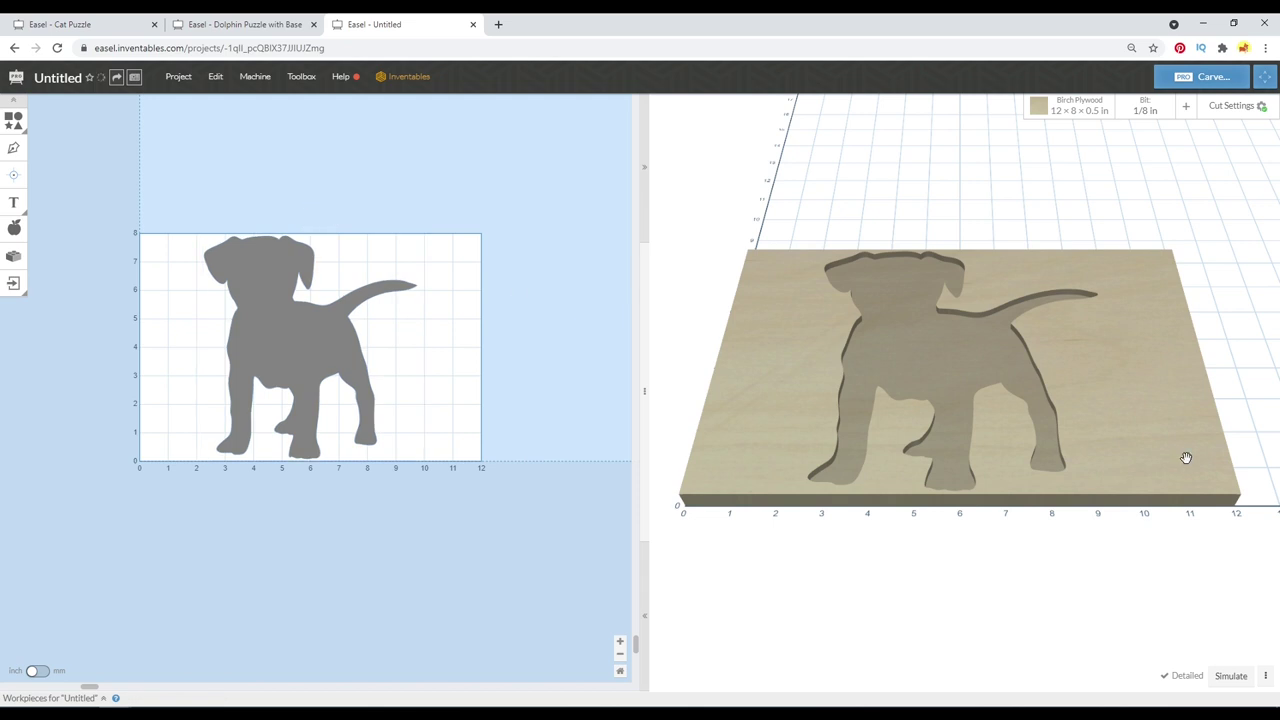
drag(1163, 483, 1105, 568)
drag(1023, 363, 843, 409)
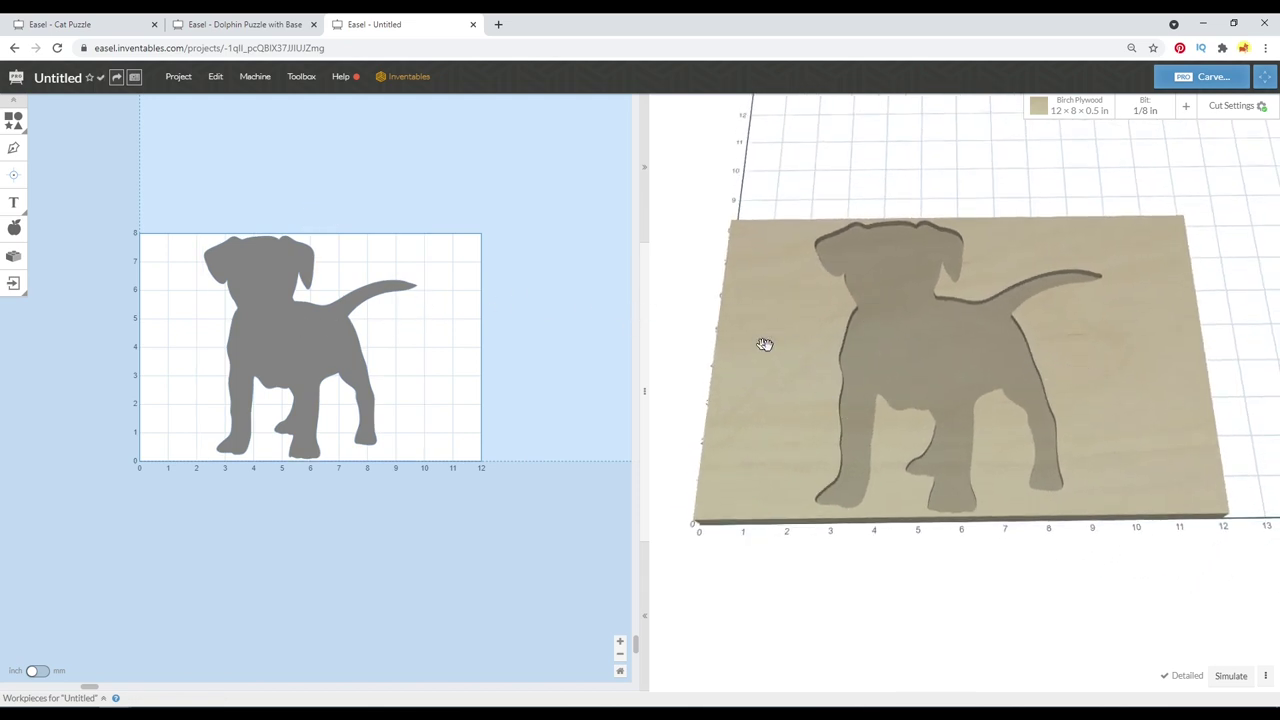
drag(889, 338, 889, 280)
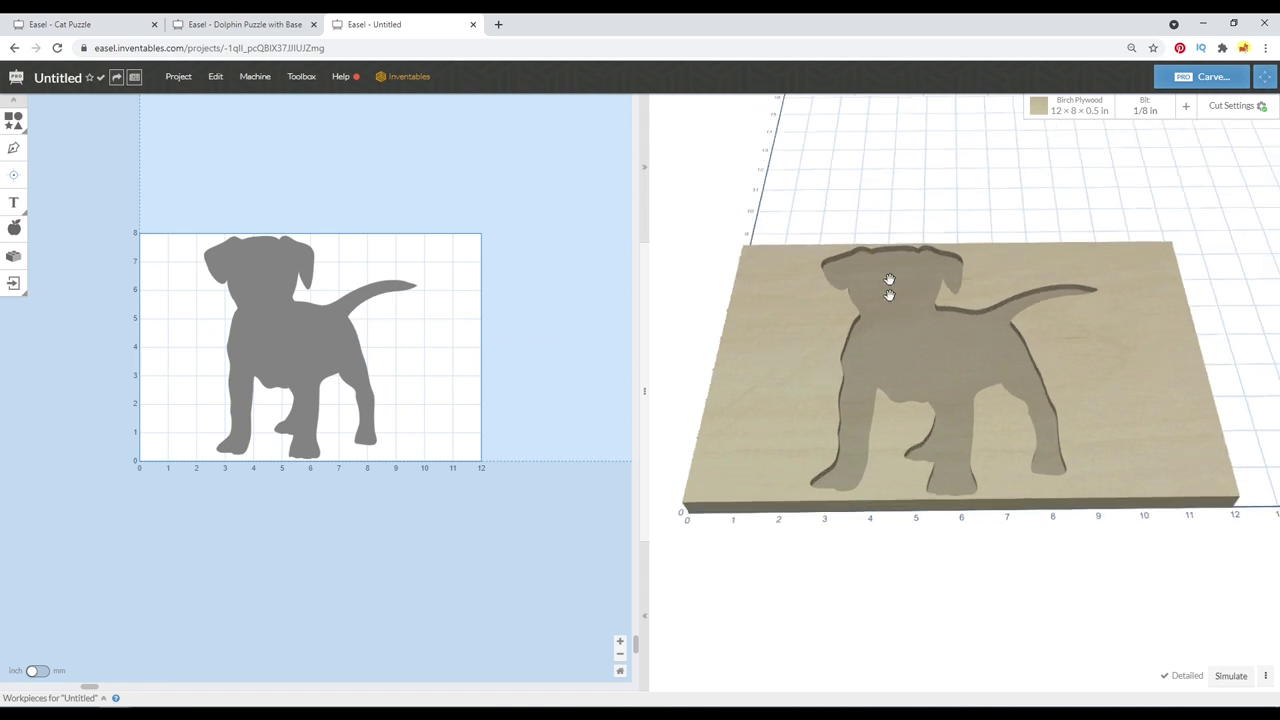
scroll(889, 328, up, 5)
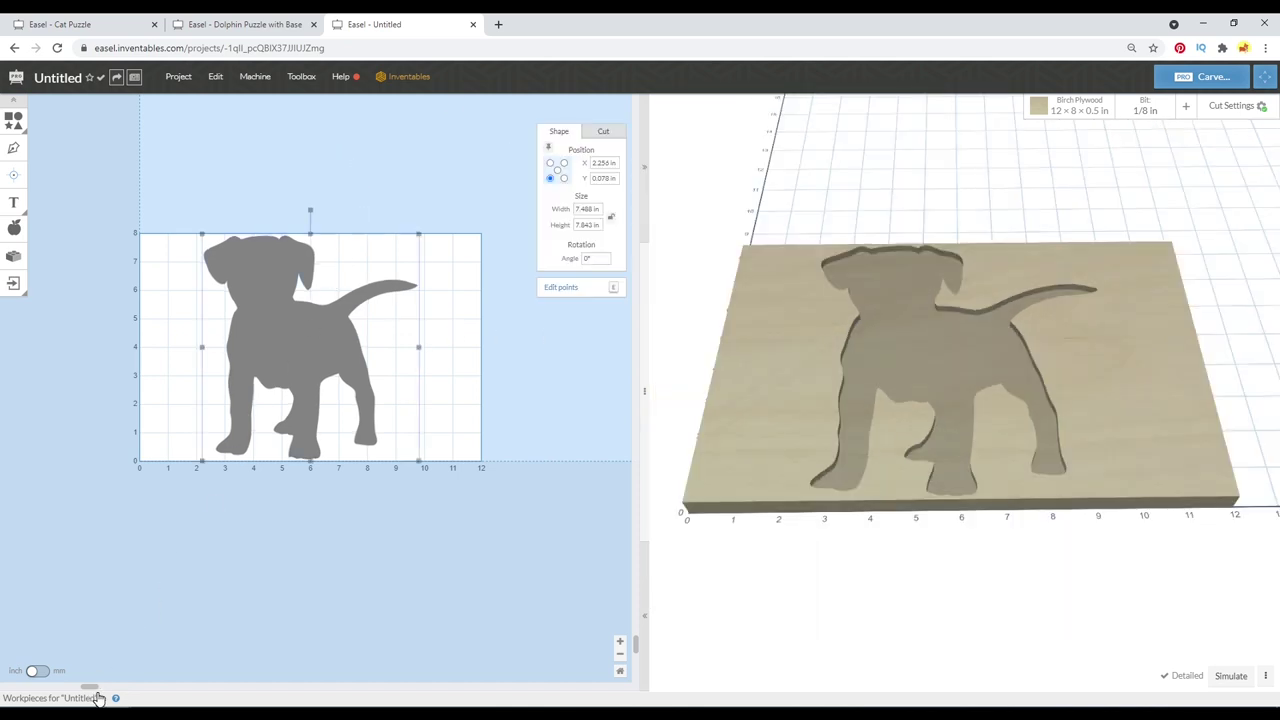
Add a blank workpiece to the project and duplicate the workpiece containing the dog silhouette.
click(98, 698)
click(120, 672)
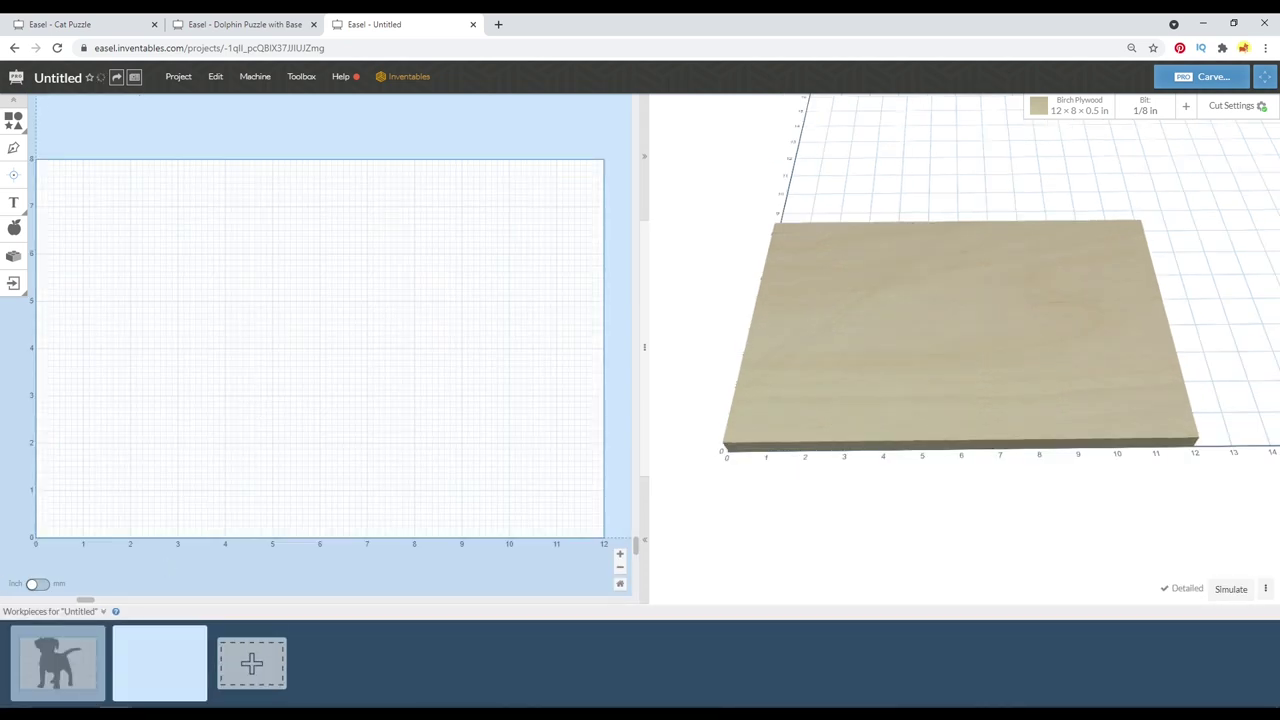
click(95, 634)
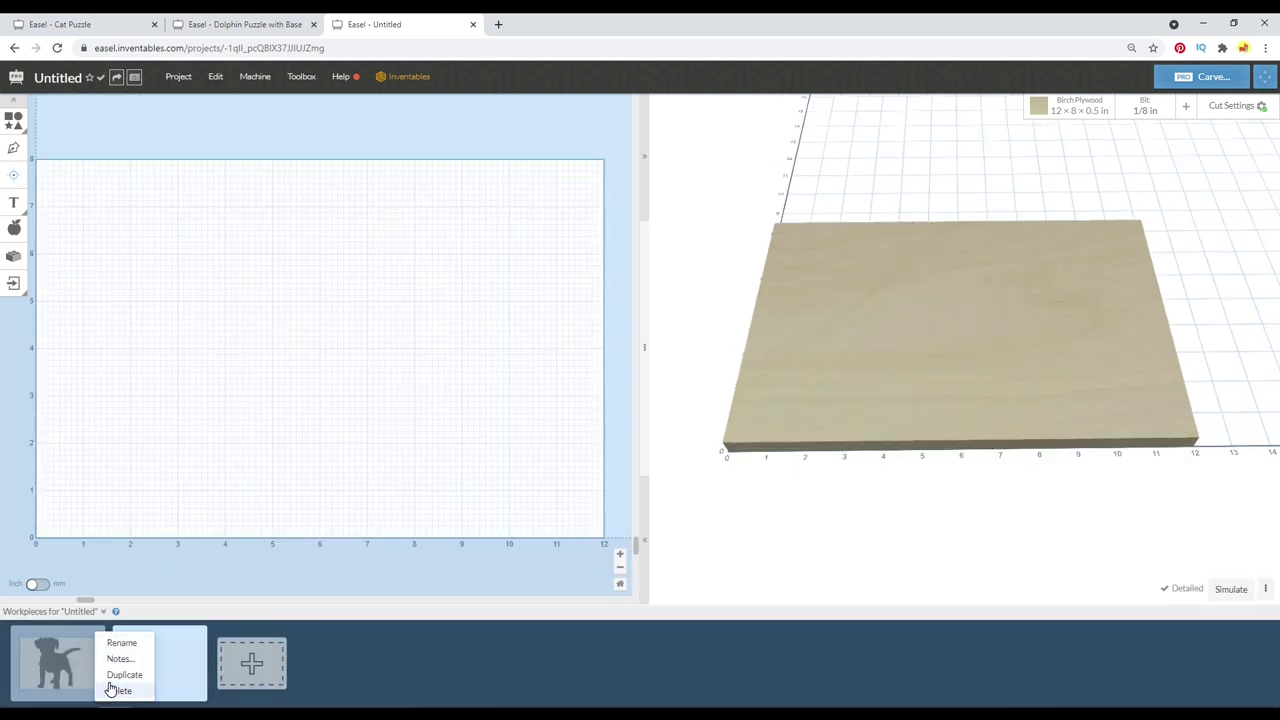
click(120, 675)
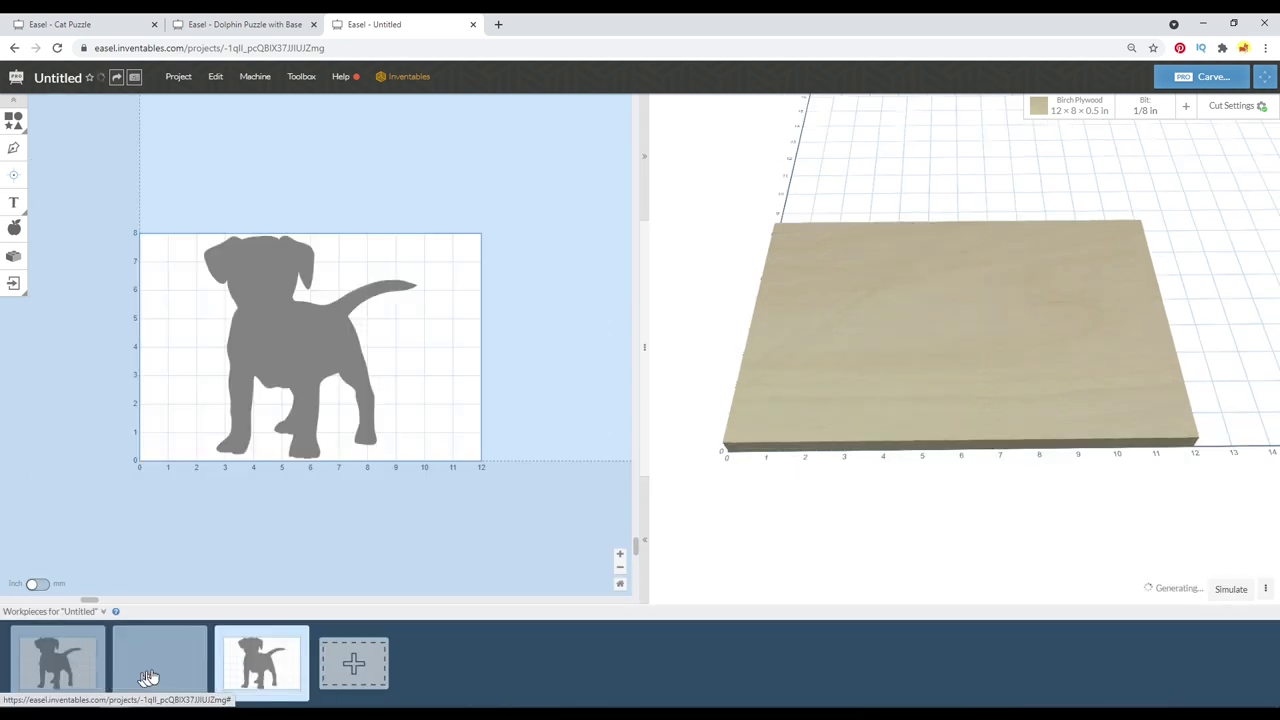
Delete the blank workpiece between the two dog workpieces.
click(197, 637)
click(209, 689)
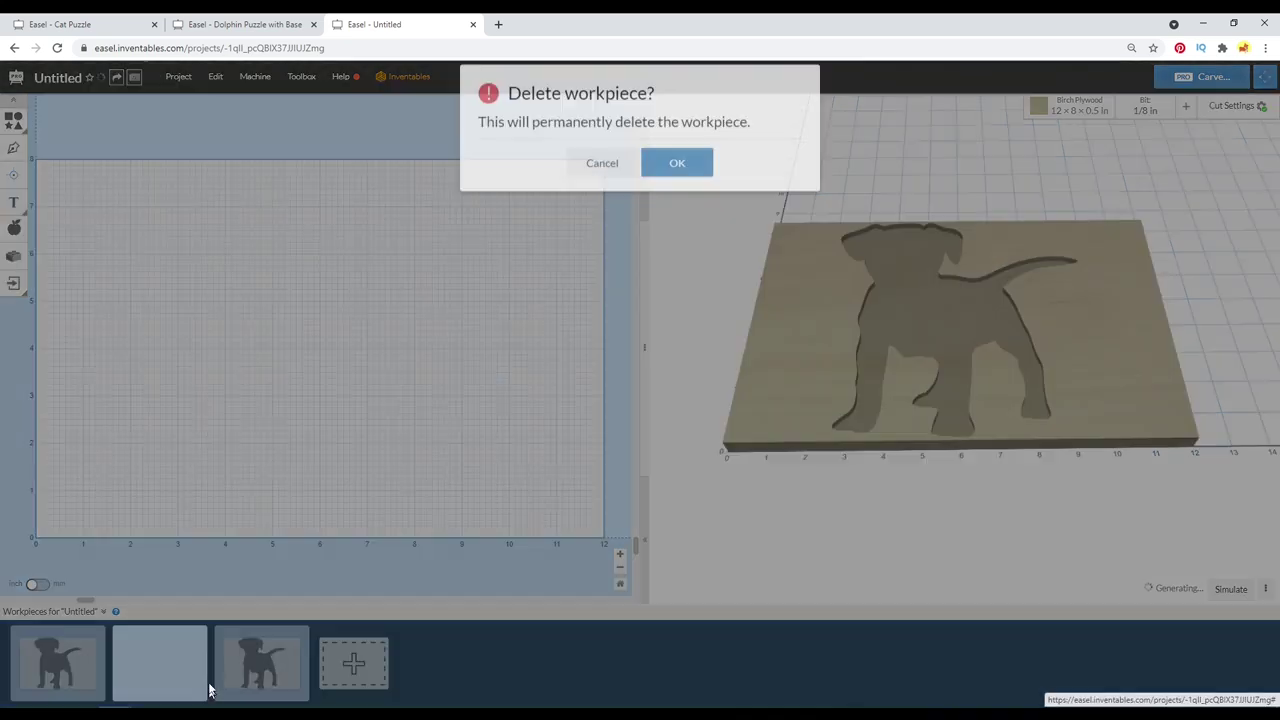
click(682, 170)
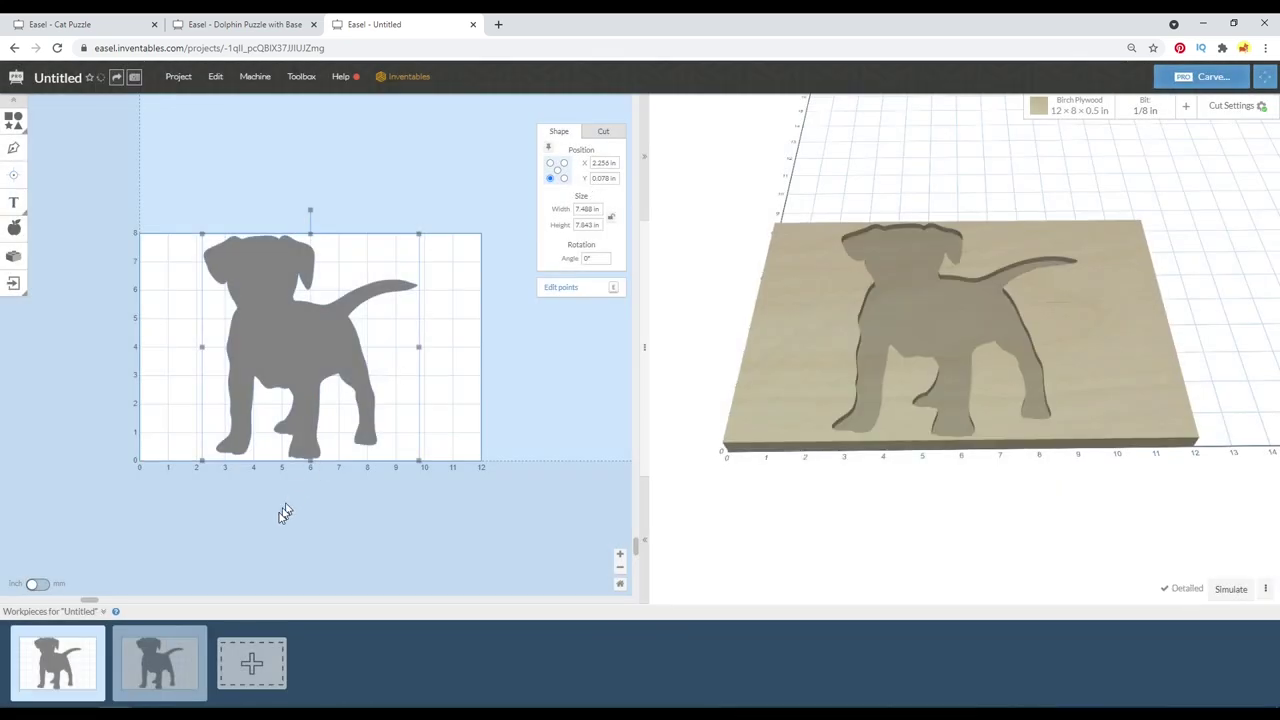
Switch to the duplicated dog workpiece for editing.
click(172, 678)
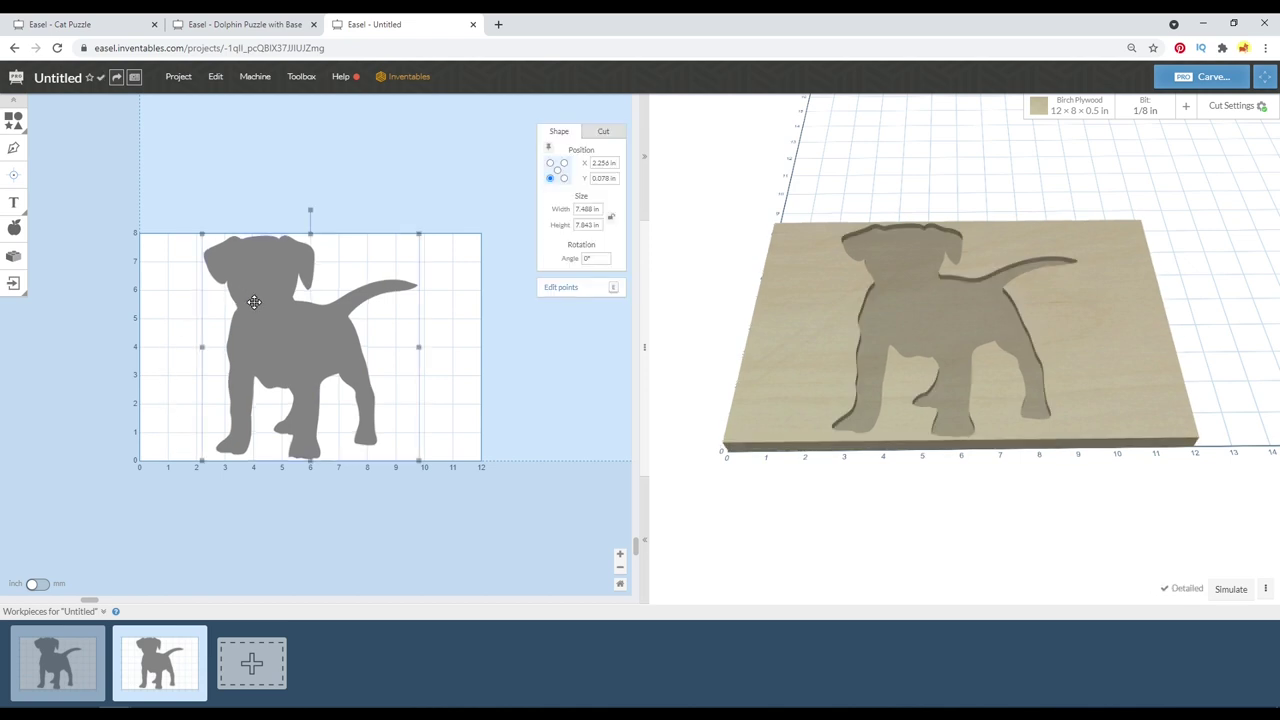
click(112, 205)
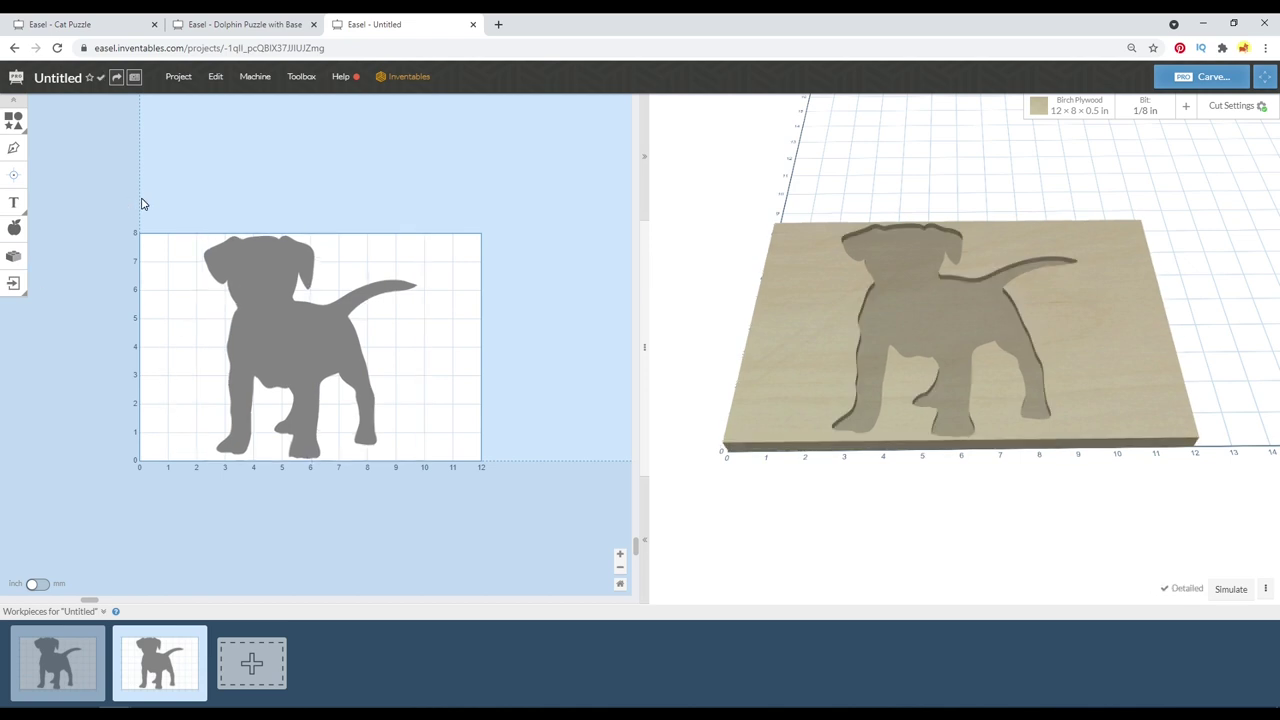
click(228, 332)
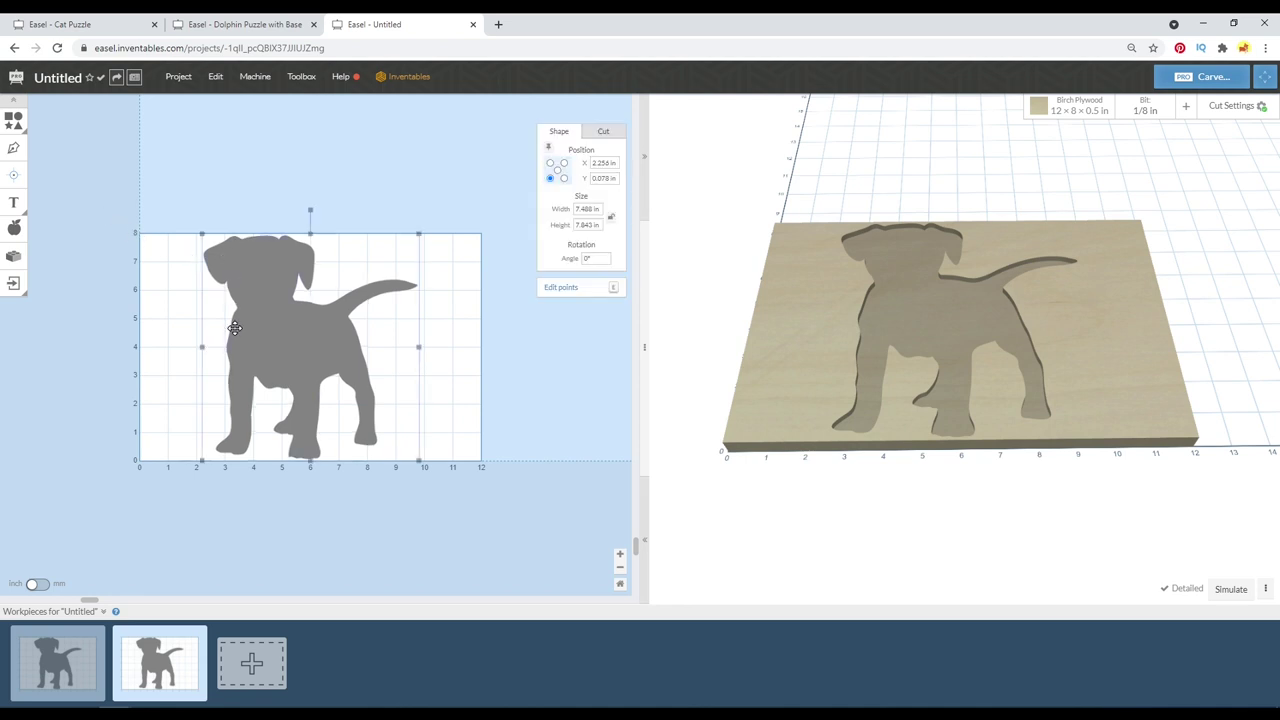
click(86, 316)
click(13, 256)
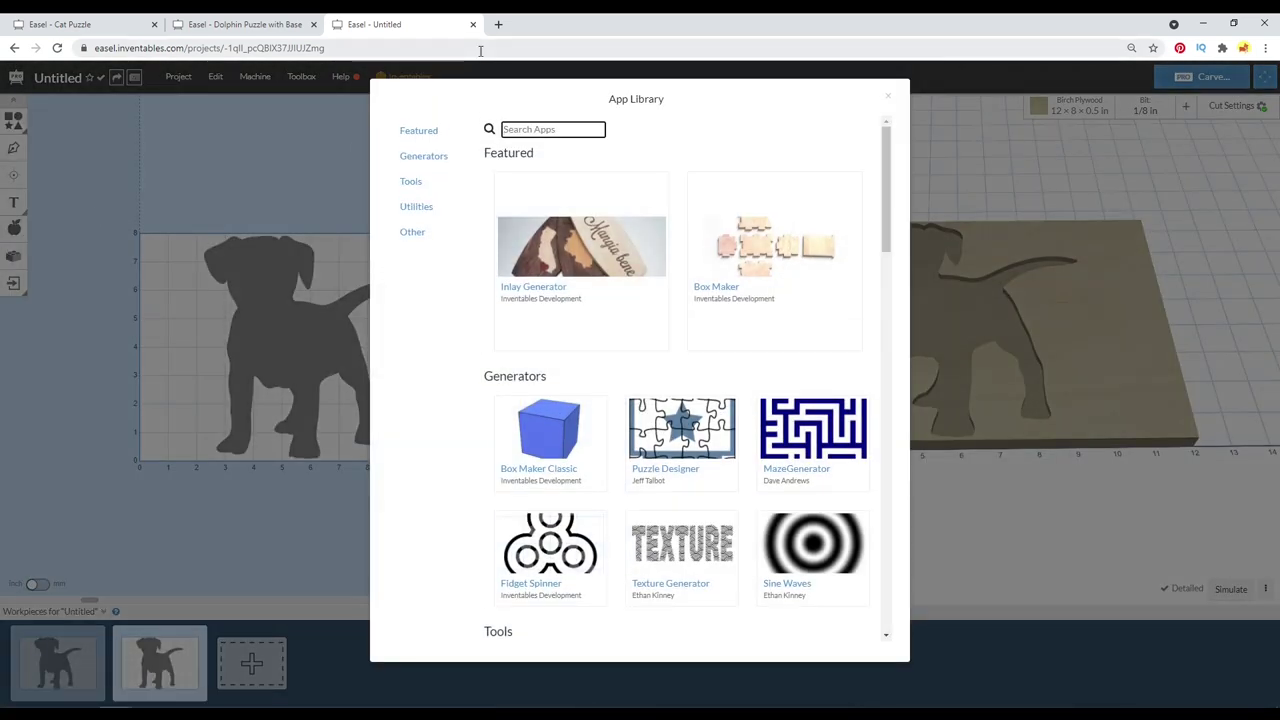
text(puzzel)
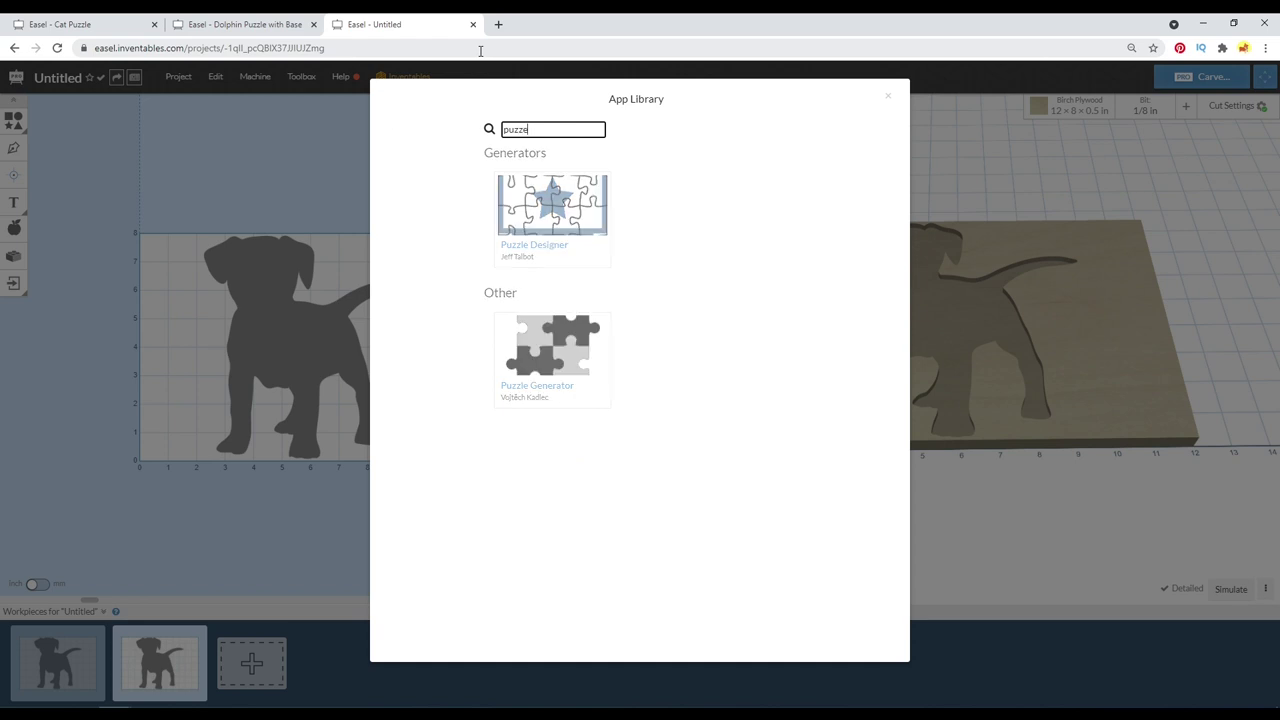
key(BackSpace)
text(le)
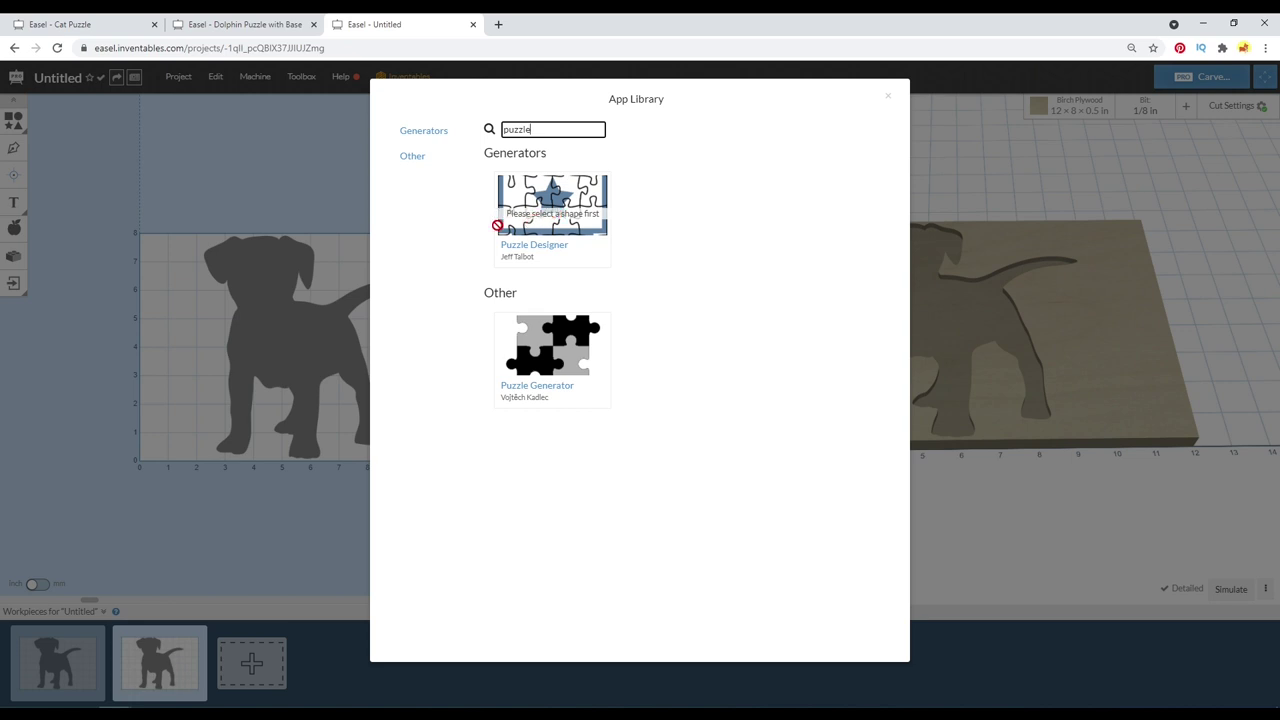
click(596, 225)
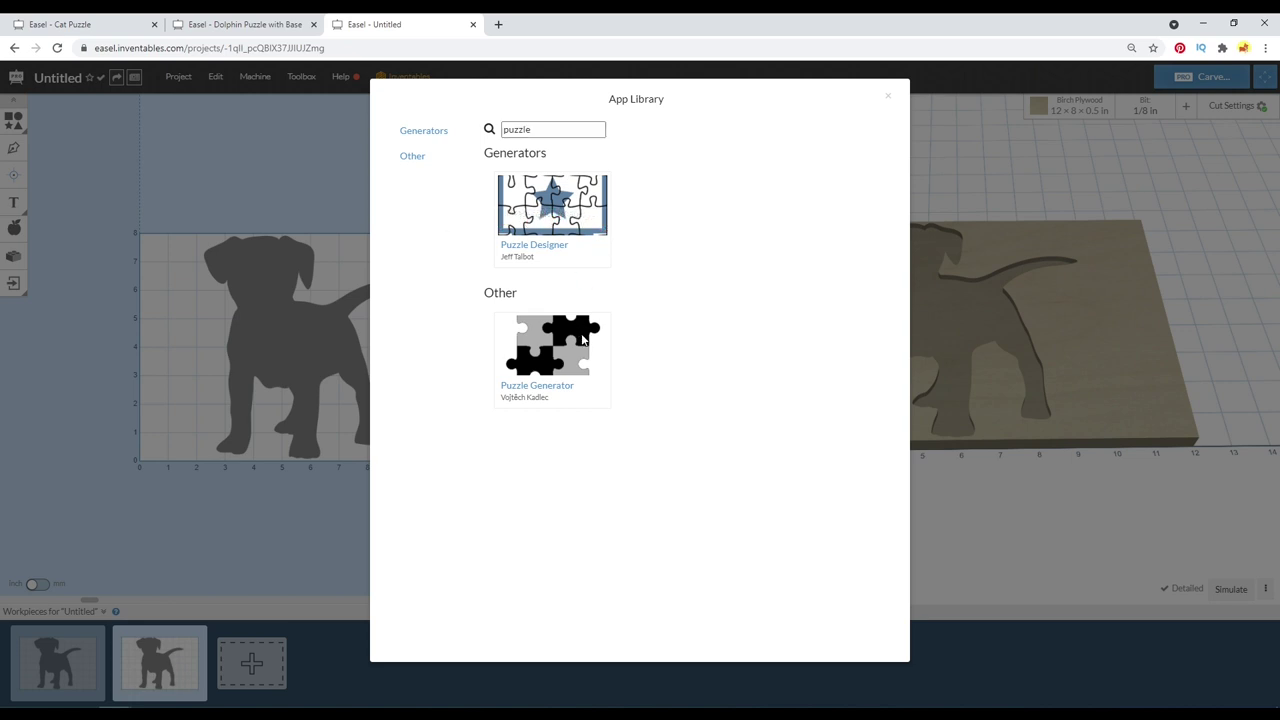
click(590, 363)
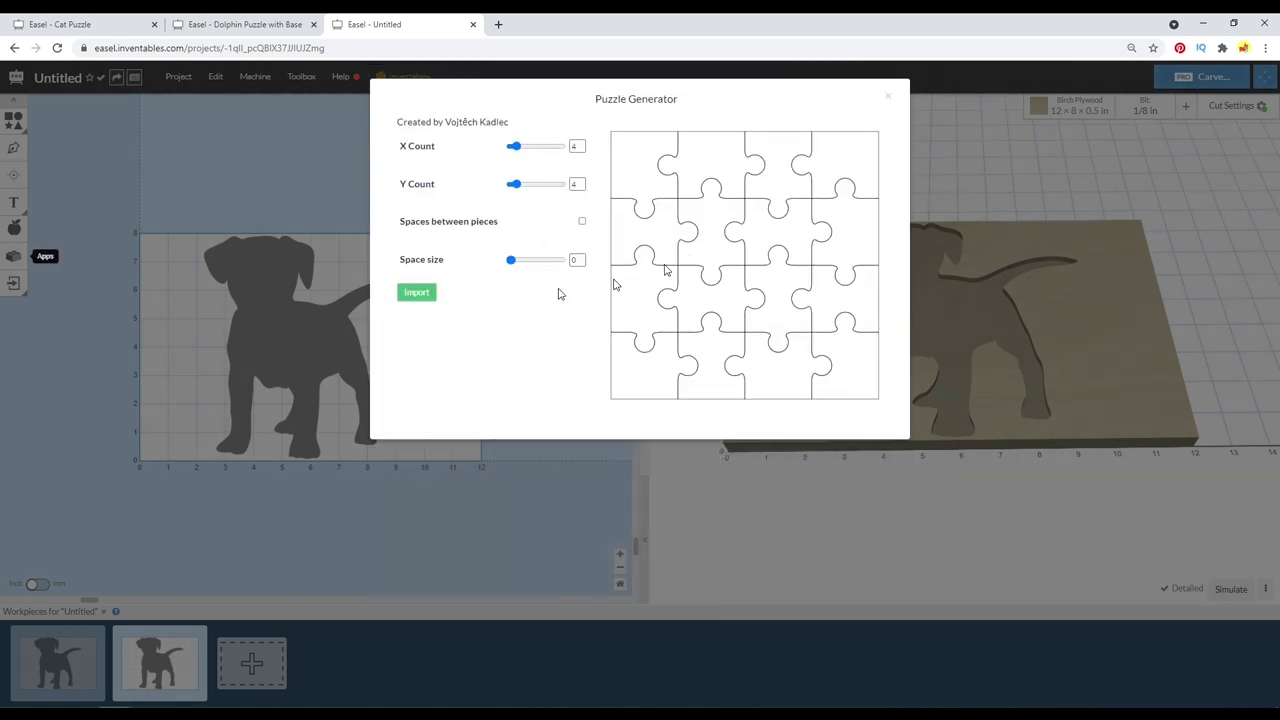
click(233, 190)
Select the dog silhouette, search the app library for "puzzle" and open it in the Puzzle Designer.
click(314, 332)
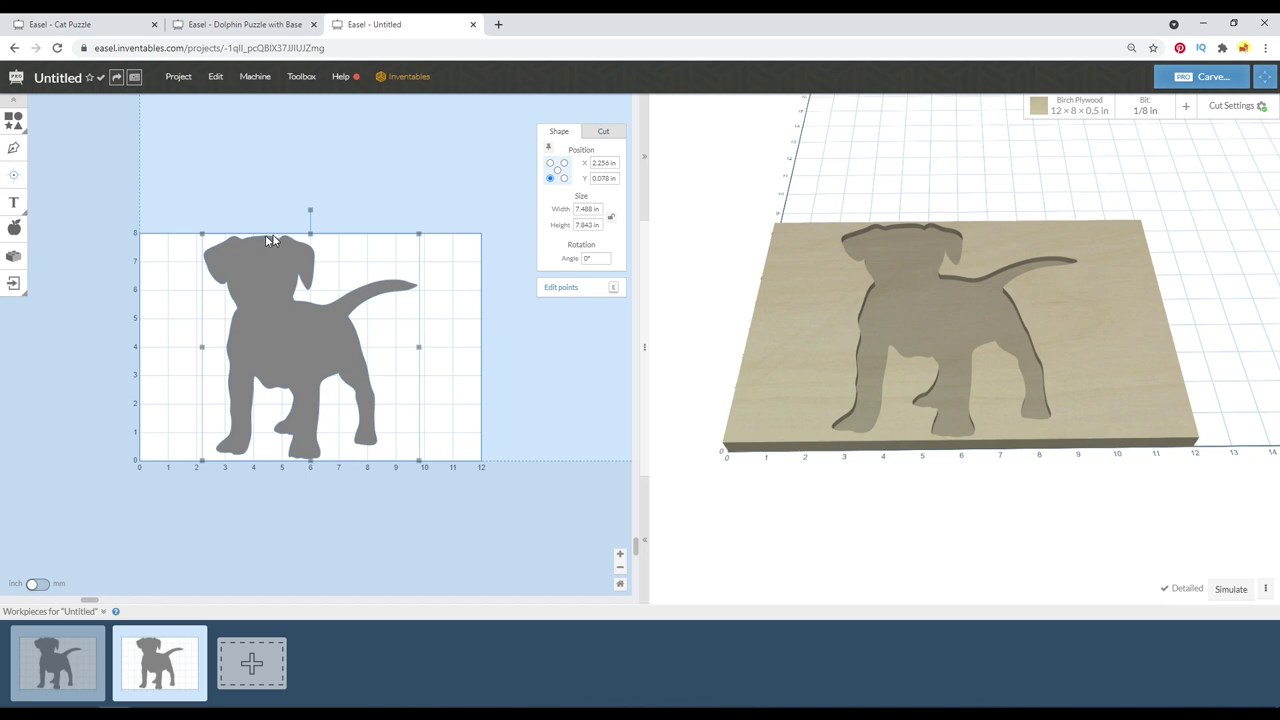
click(13, 258)
text(puzzle)
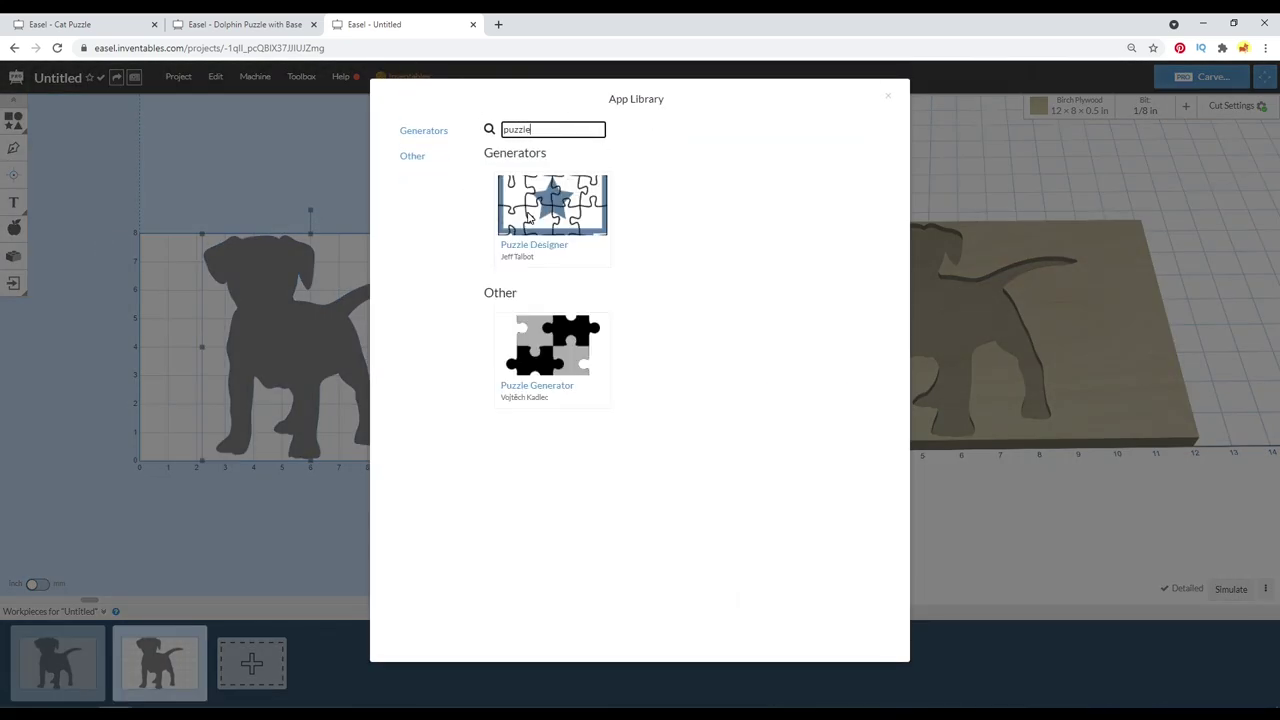
click(530, 215)
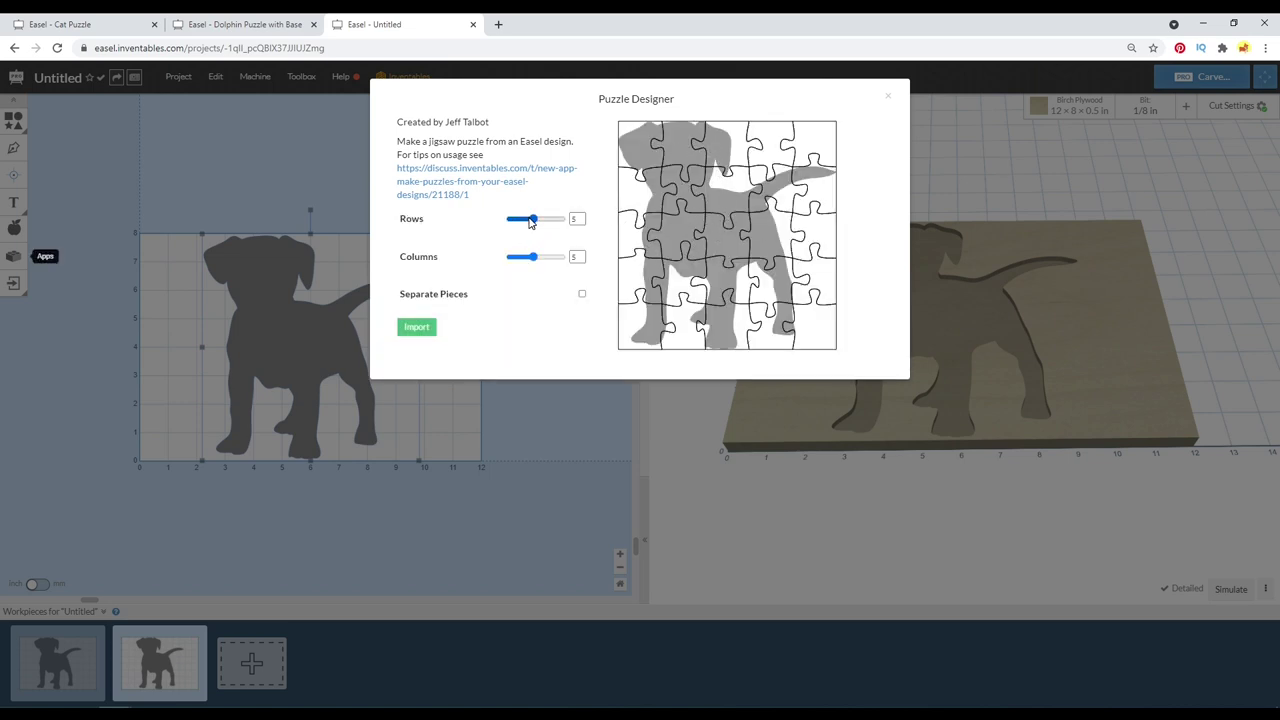
Try the dog puzzle with 4 rows and 4 columns.
mouse_move(531, 219)
mouse_down()
mouse_move(552, 219)
mouse_move(529, 219)
mouse_up()
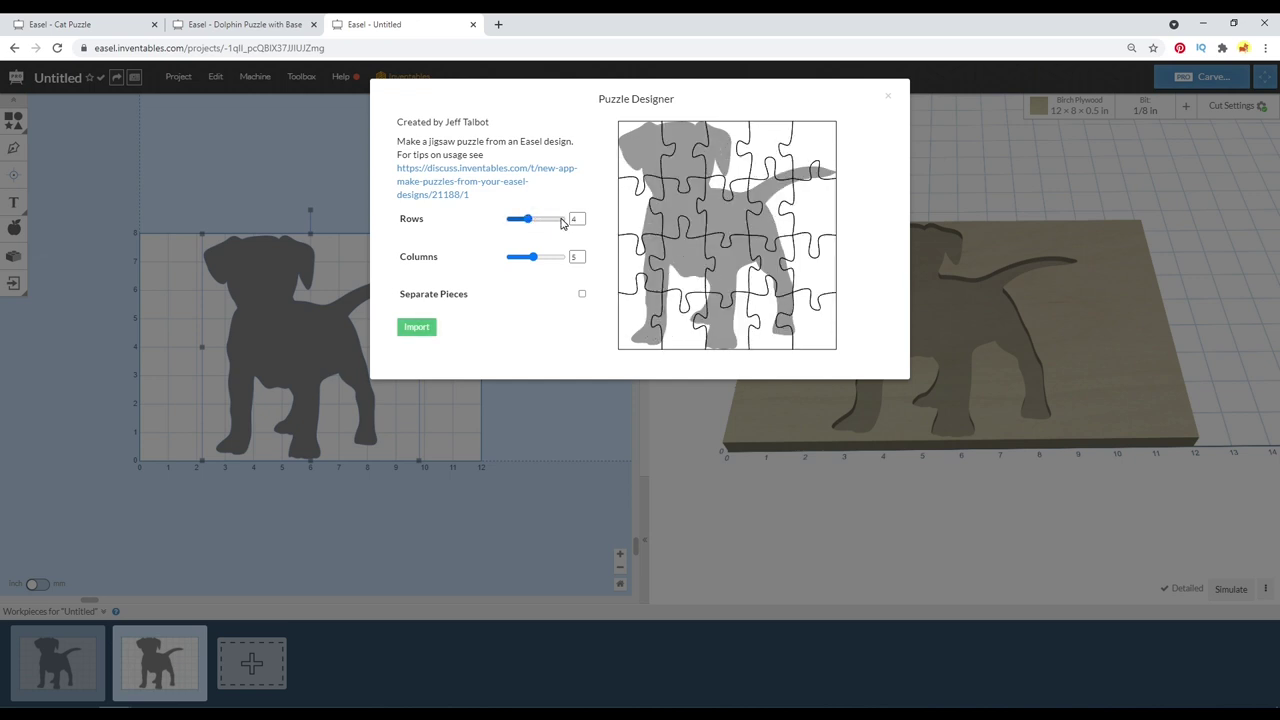
double_click(577, 220)
text(5)
key(Tab)
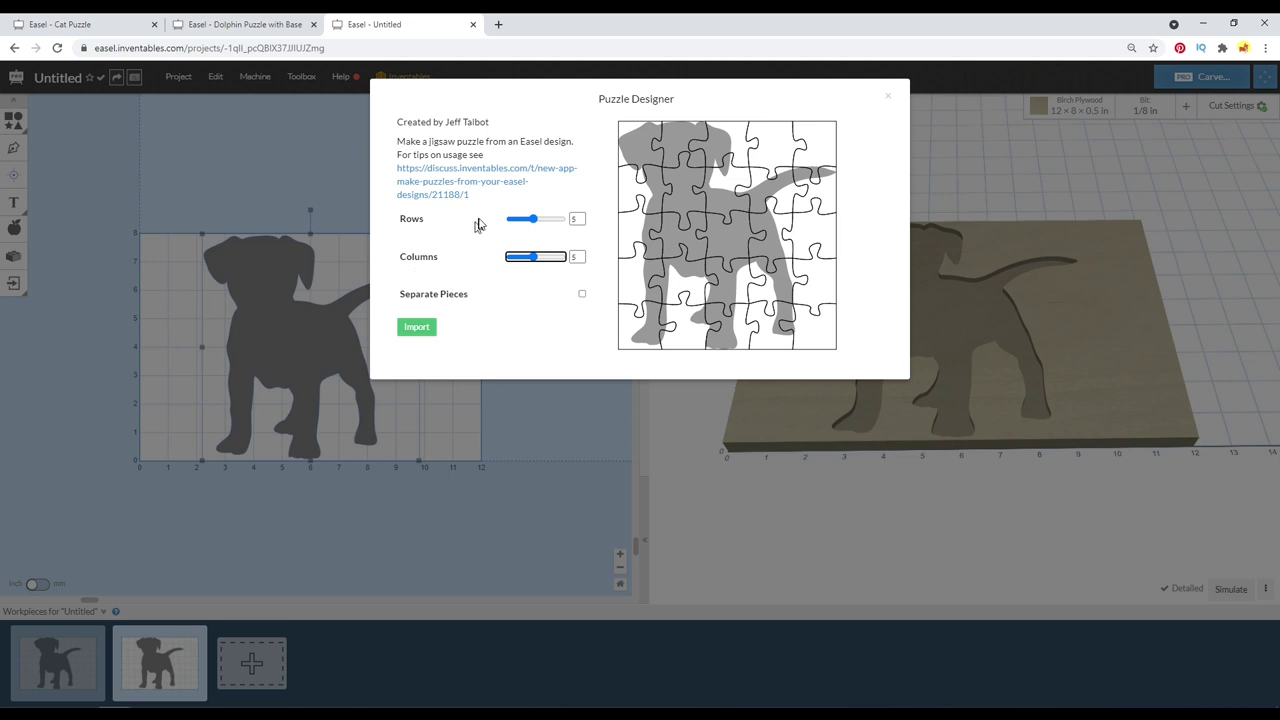
double_click(572, 220)
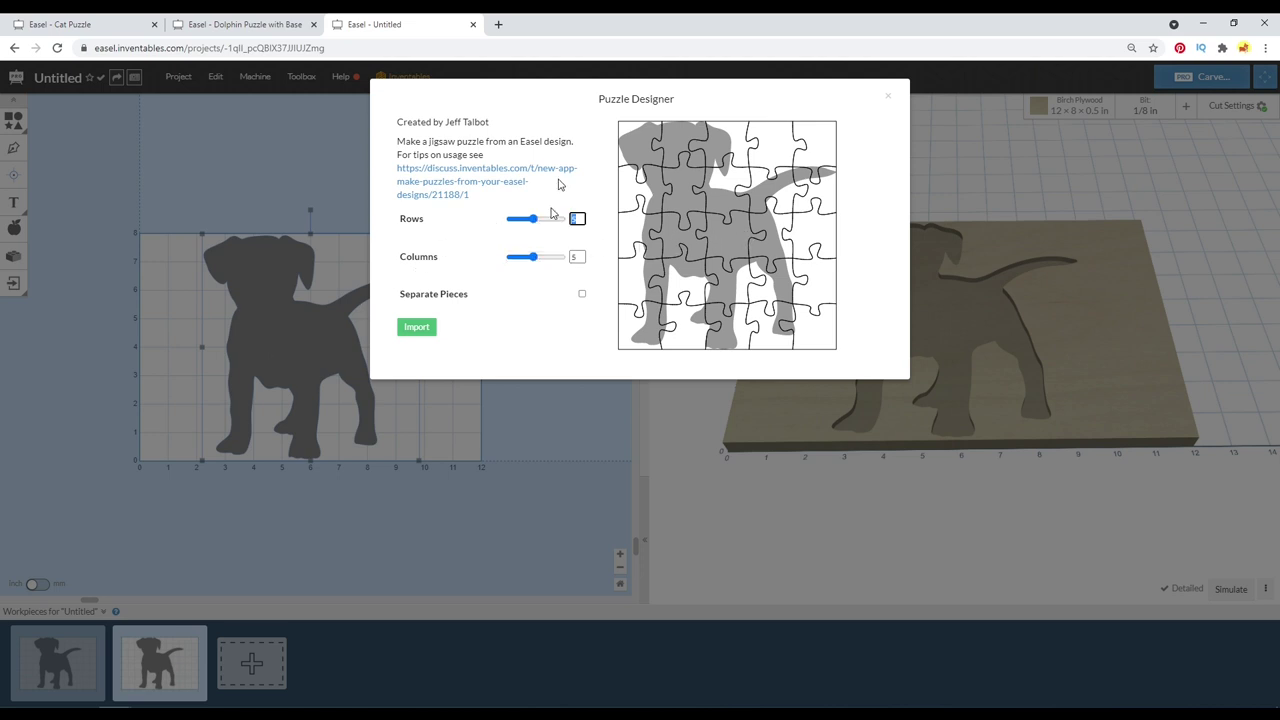
text(4)
key(Tab)
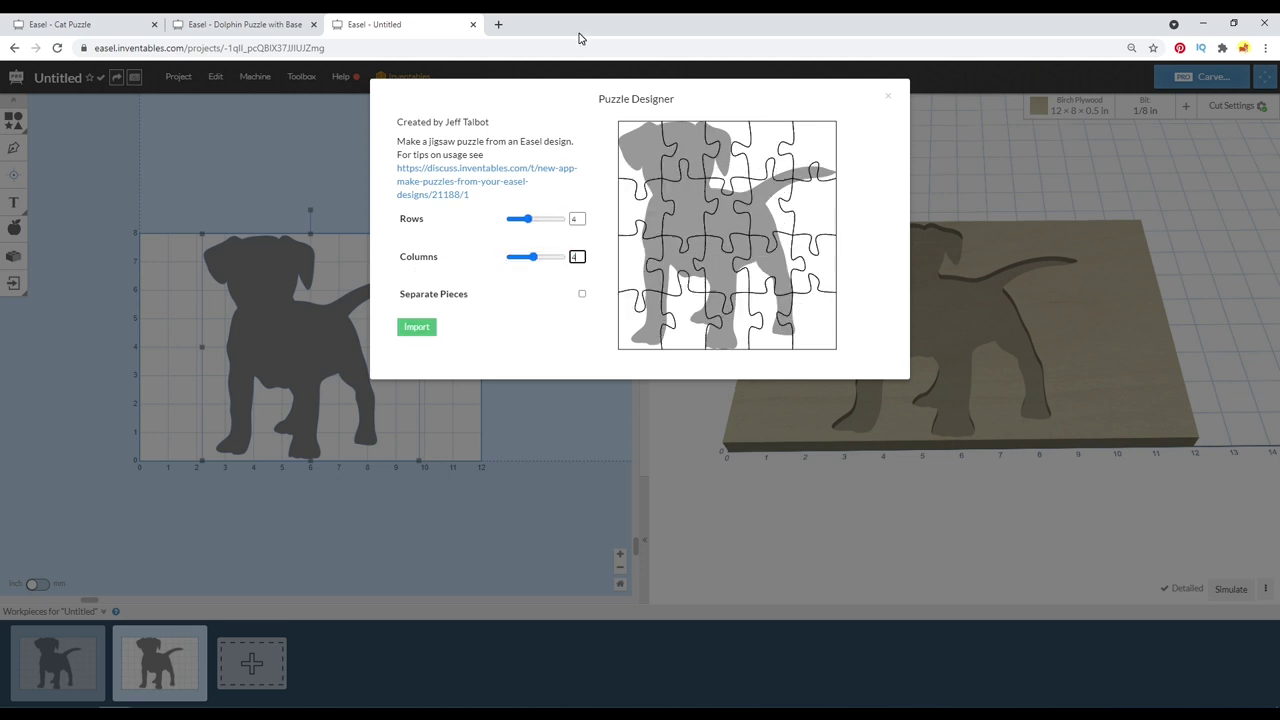
text(4)
key(Tab)
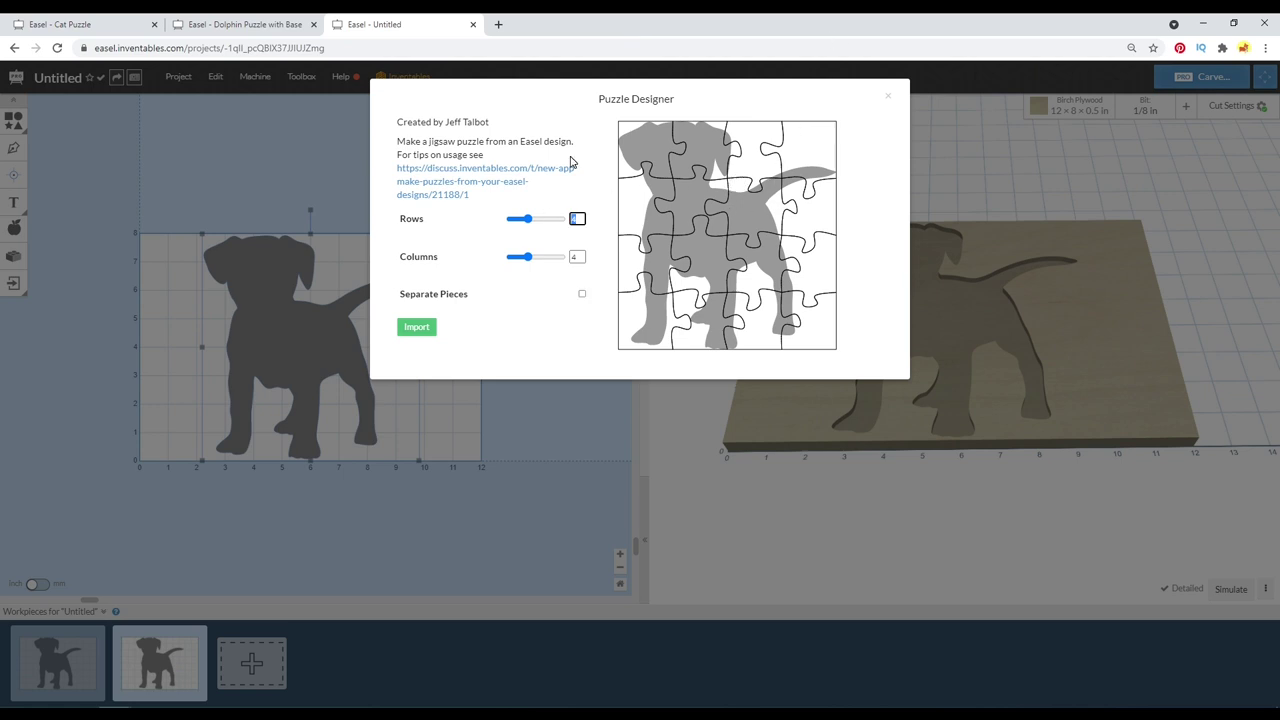
Set the puzzle to 5 rows and 5 columns and import it into the workpiece.
text(5)
key(Tab)
text(5)
key(Tab)
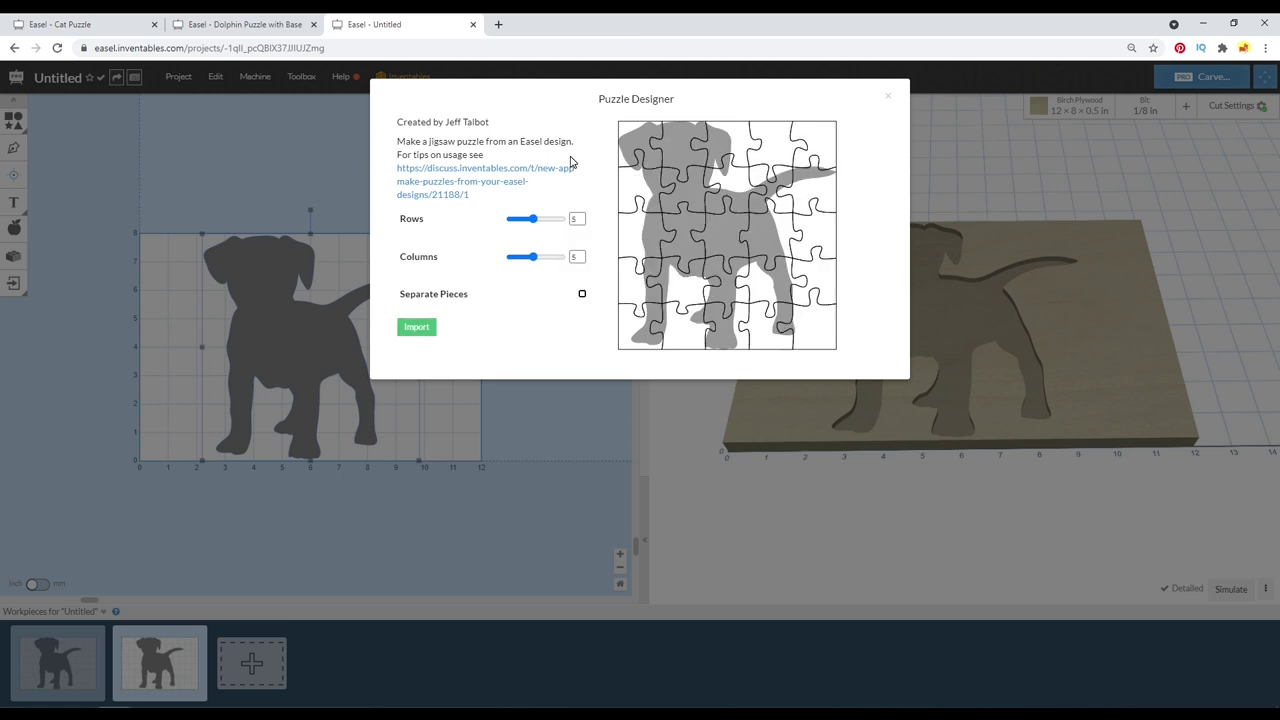
click(416, 329)
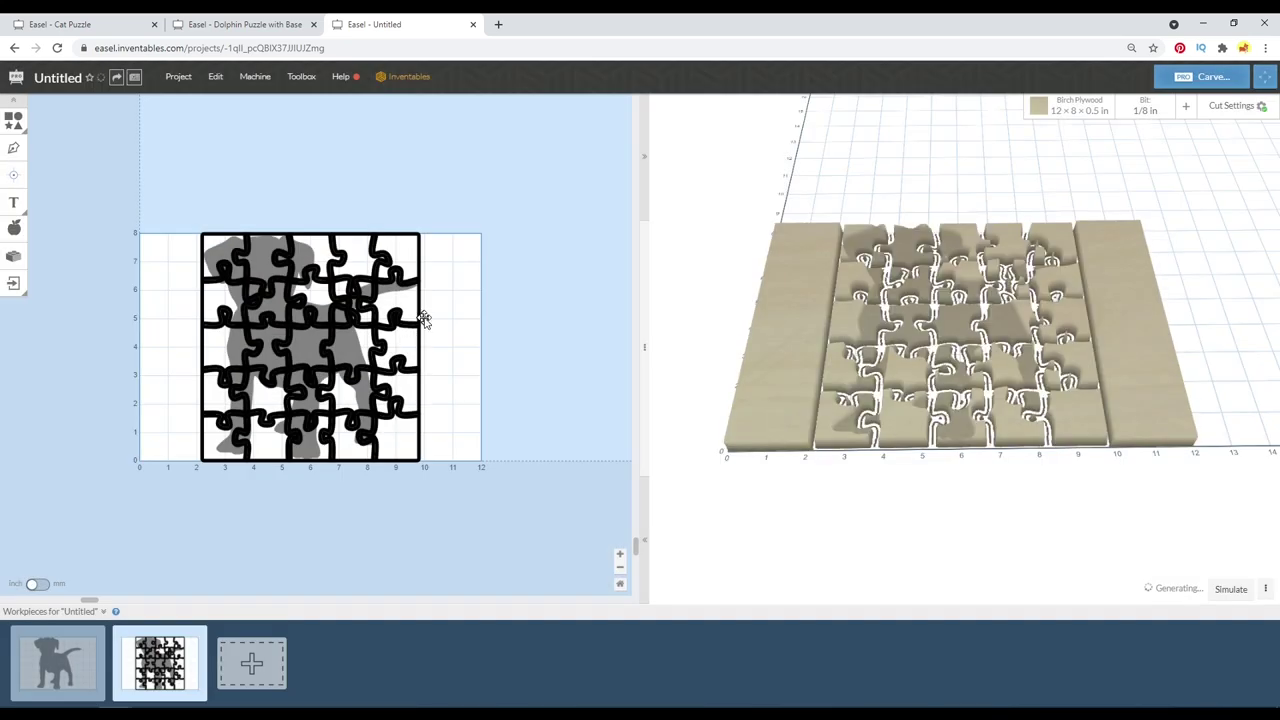
Try moving the silhouette piece at the dog's snout away from the puzzle, and undo the move.
scroll(210, 260, up, 5)
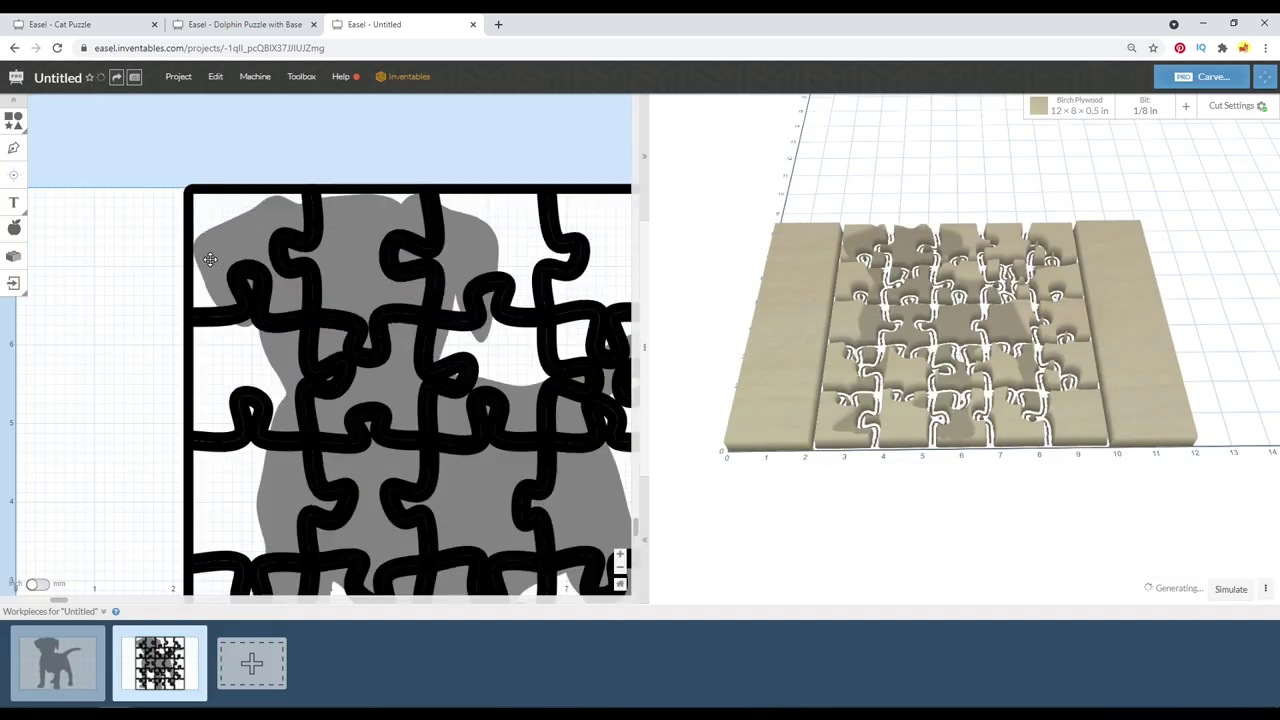
click(288, 247)
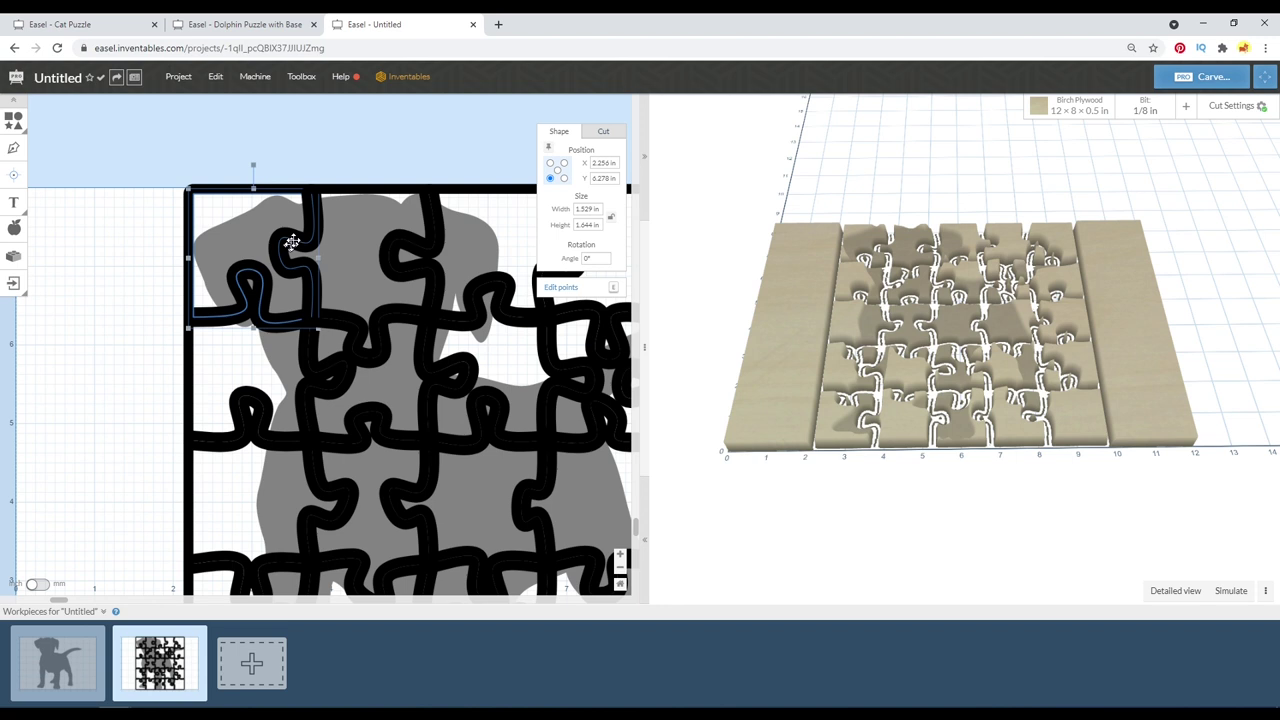
click(295, 168)
drag(265, 222, 183, 152)
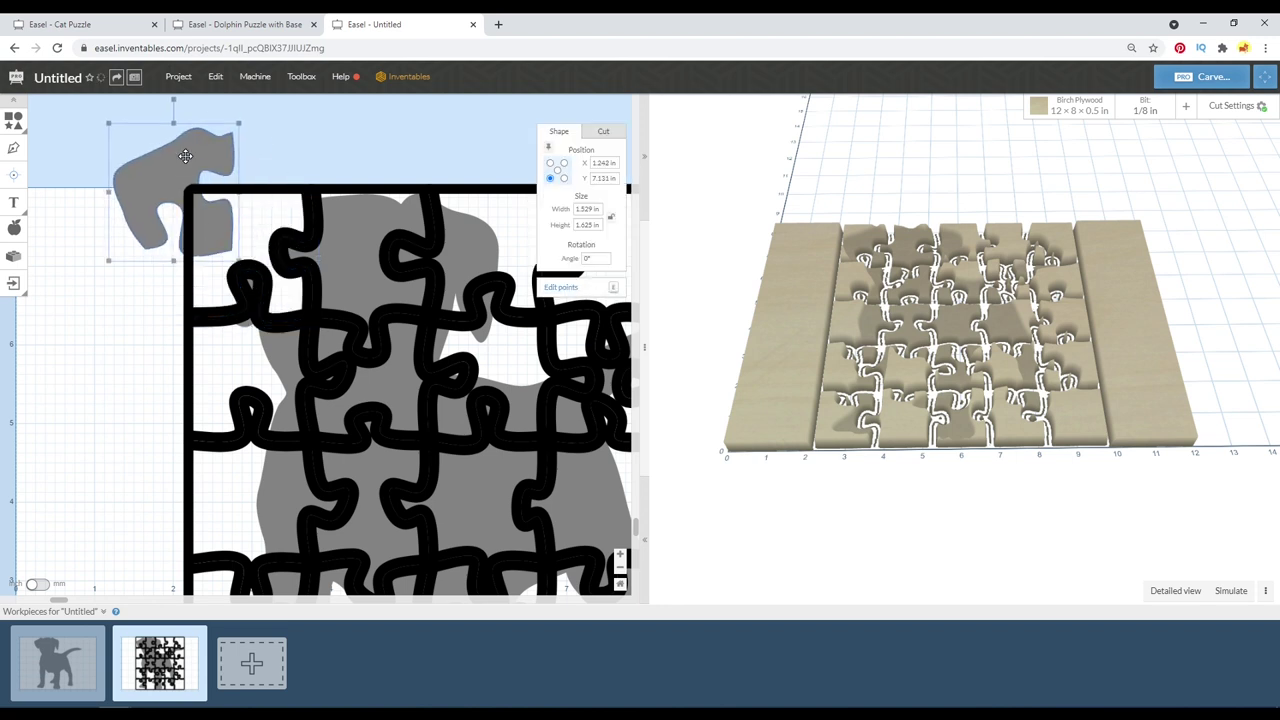
key(ctrl+z)
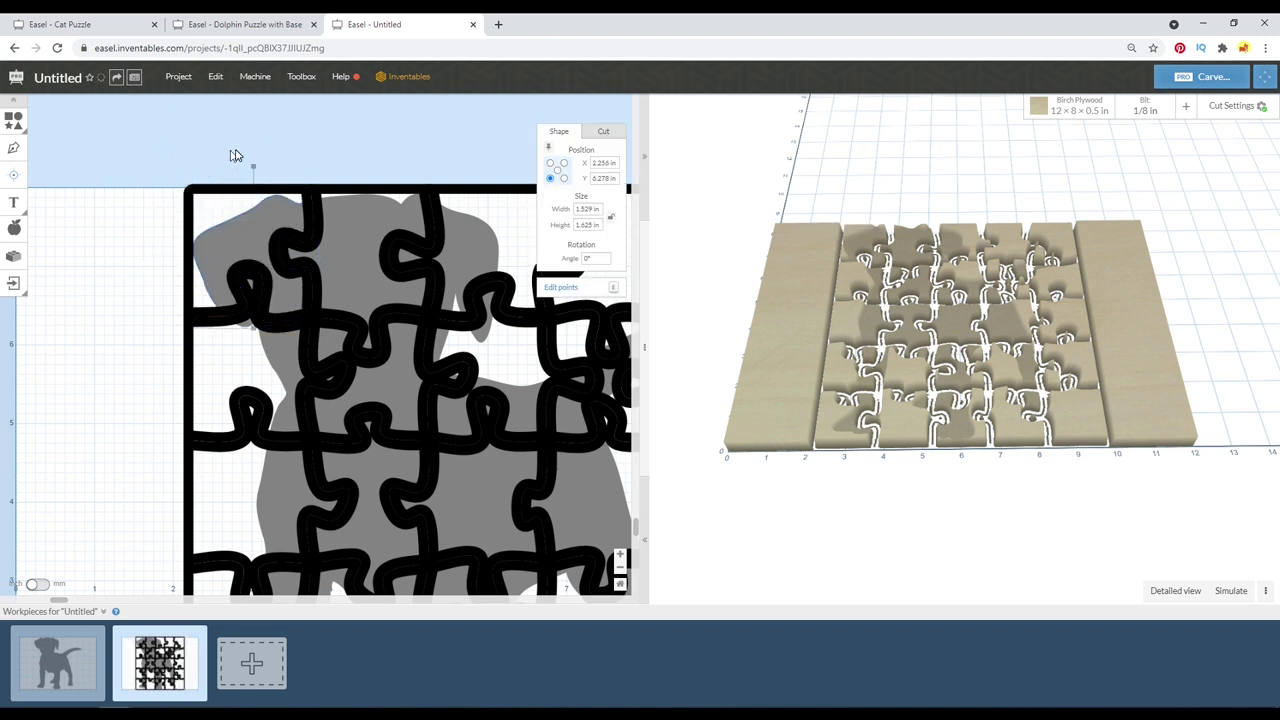
click(236, 156)
scroll(236, 156, down, 5)
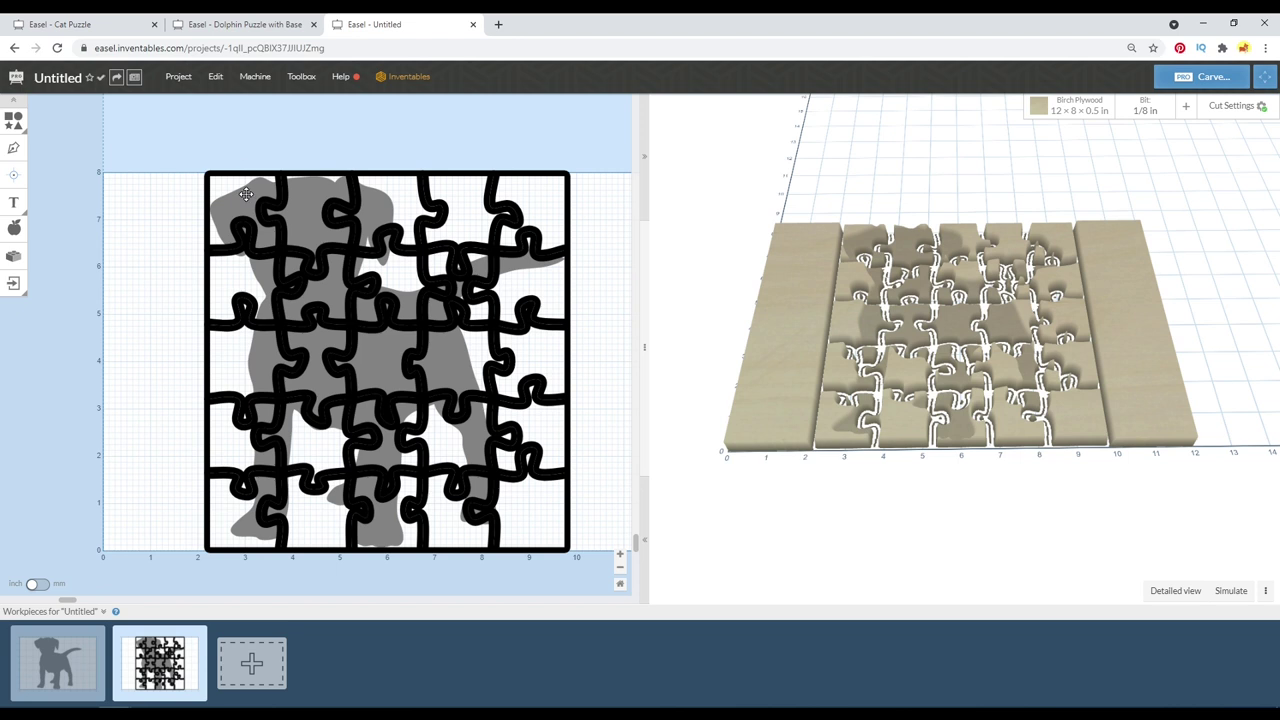
Examine the cut depth and cut path of the silhouette pieces on the dog's head.
click(246, 194)
click(150, 152)
scroll(229, 195, up, 3)
click(235, 204)
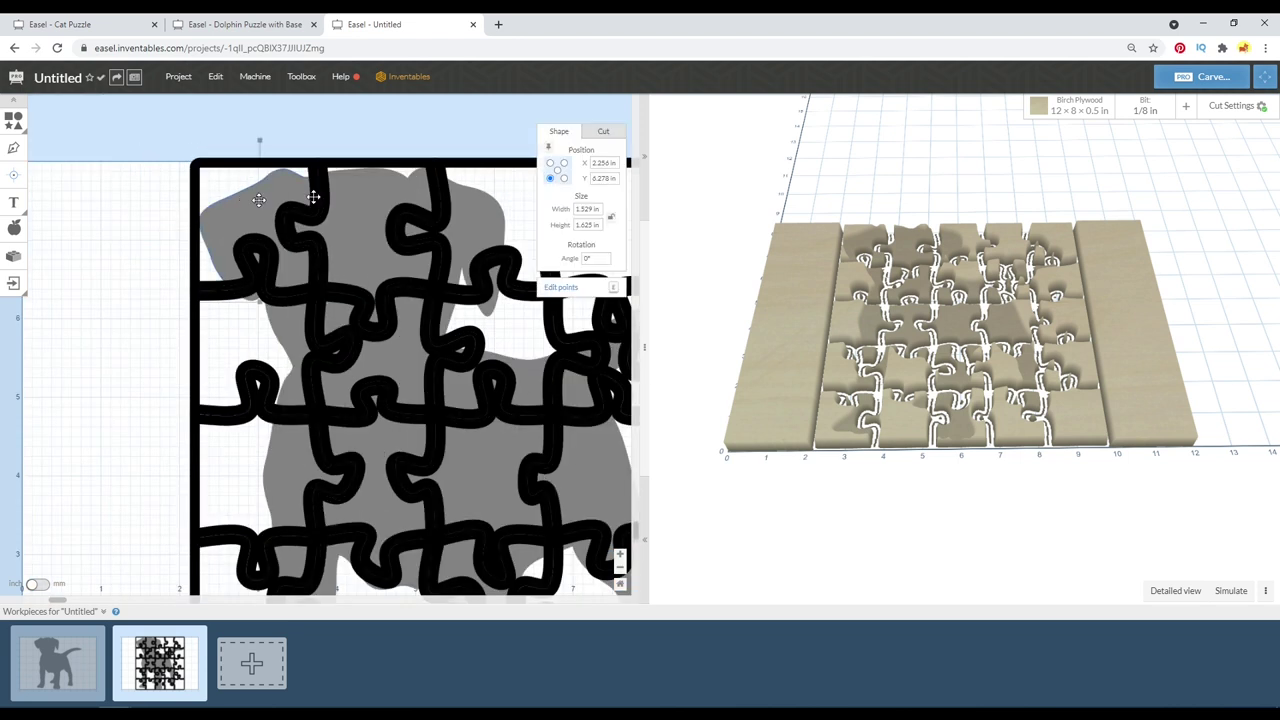
click(600, 130)
click(386, 196)
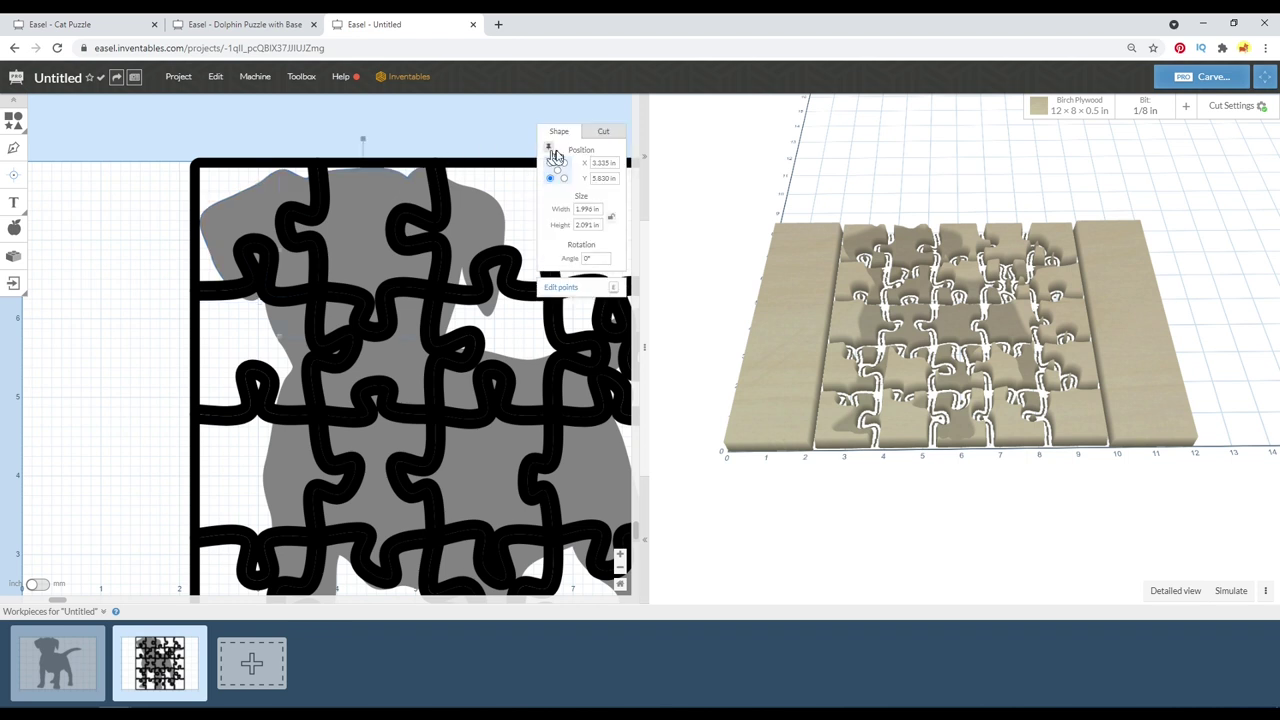
click(603, 131)
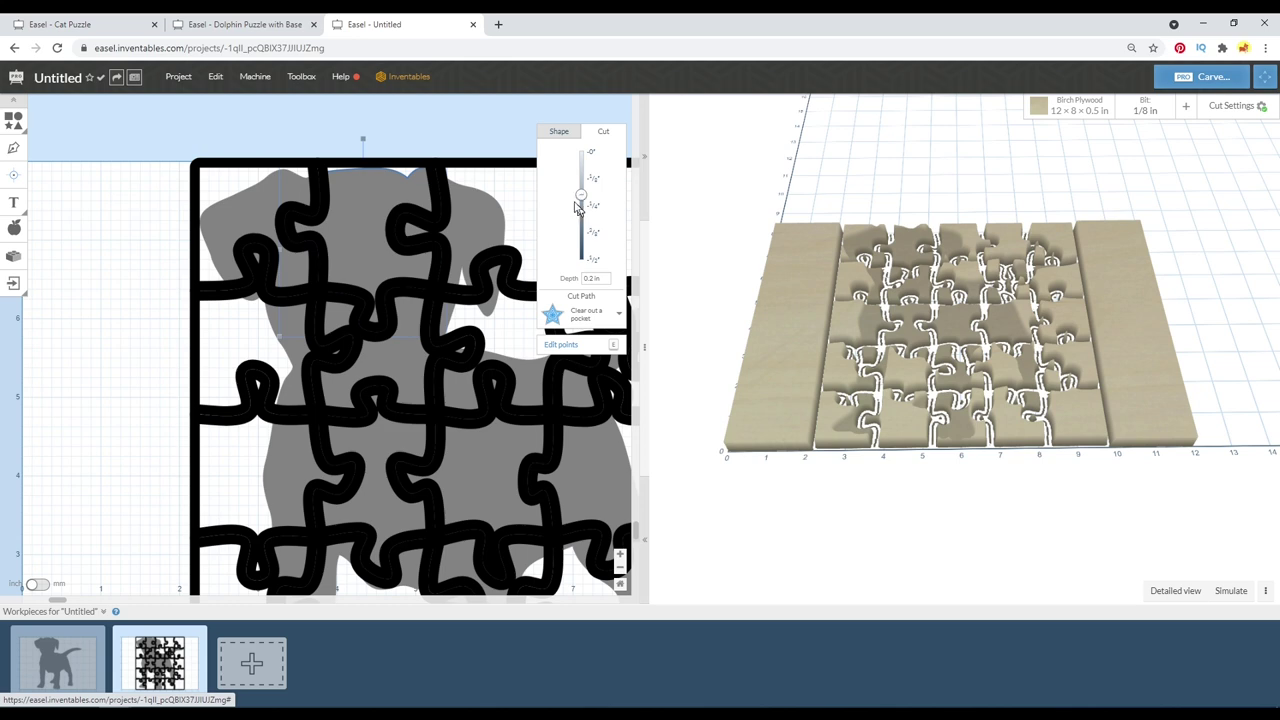
click(398, 108)
scroll(347, 133, down, 3)
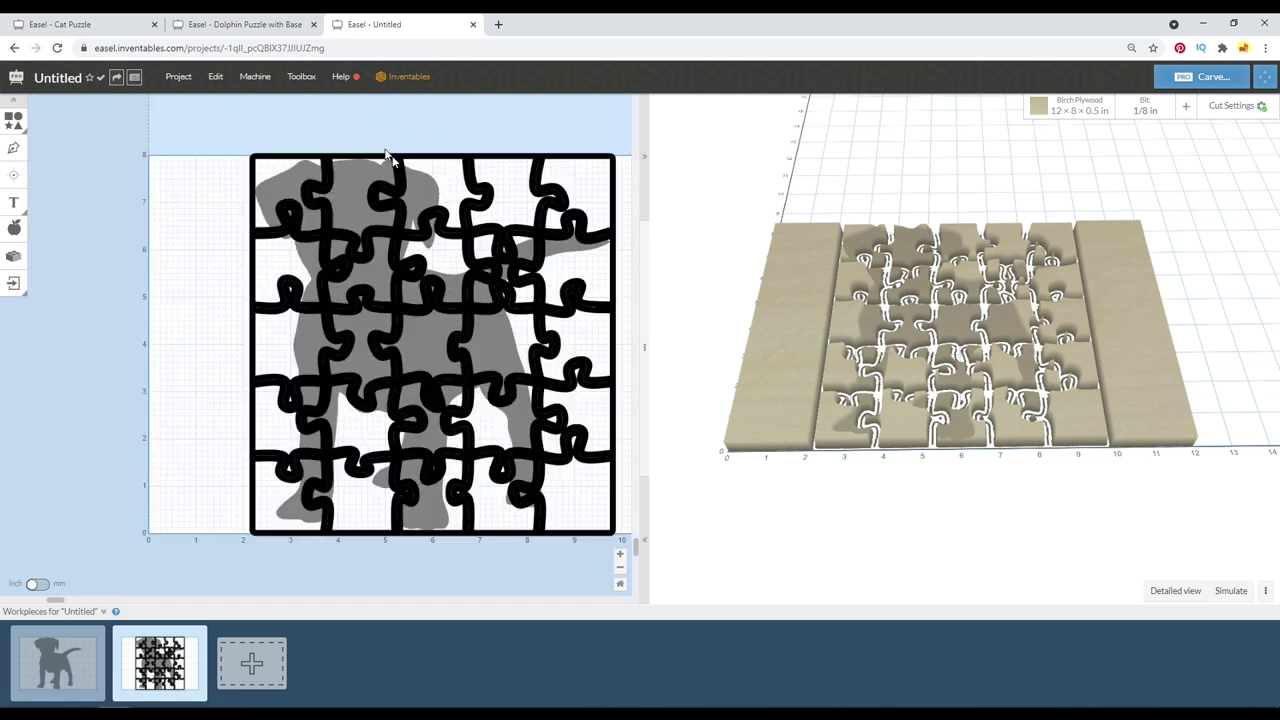
Select all jigsaw outlines sharing the 0.5 in cut depth and remove them, leaving only the dog silhouette pieces.
scroll(390, 165, up, 3)
click(408, 162)
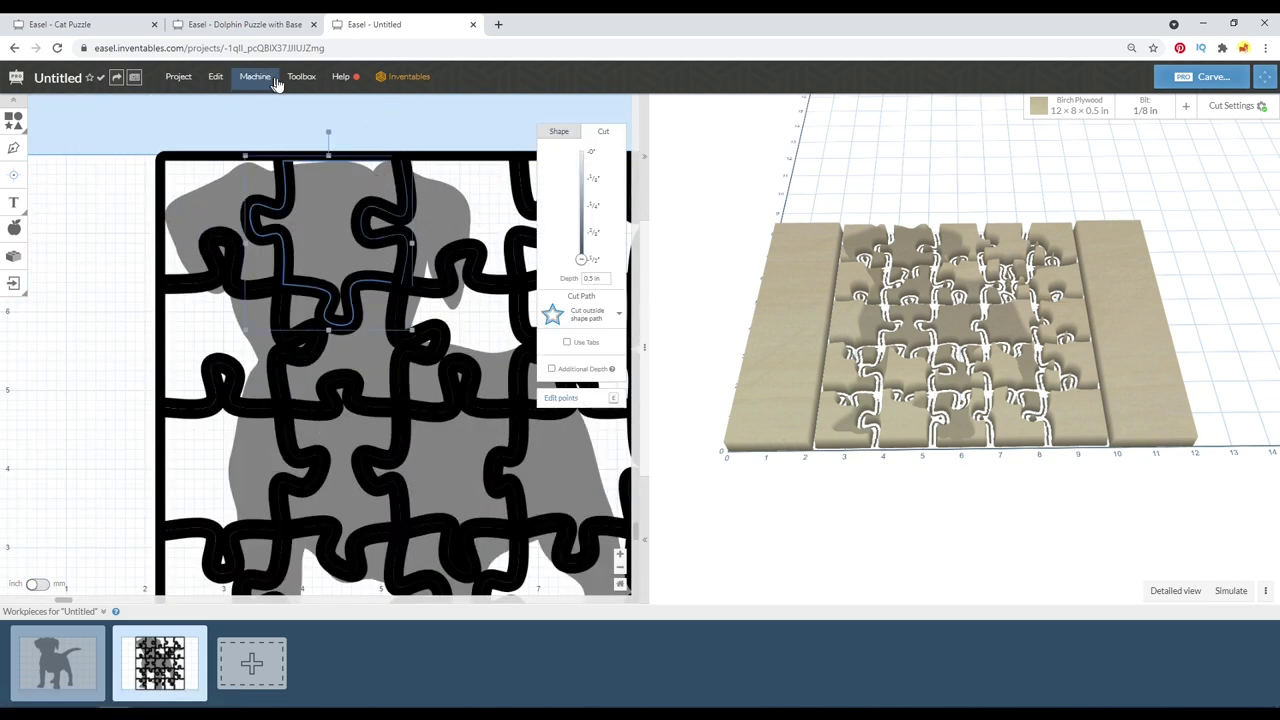
click(241, 88)
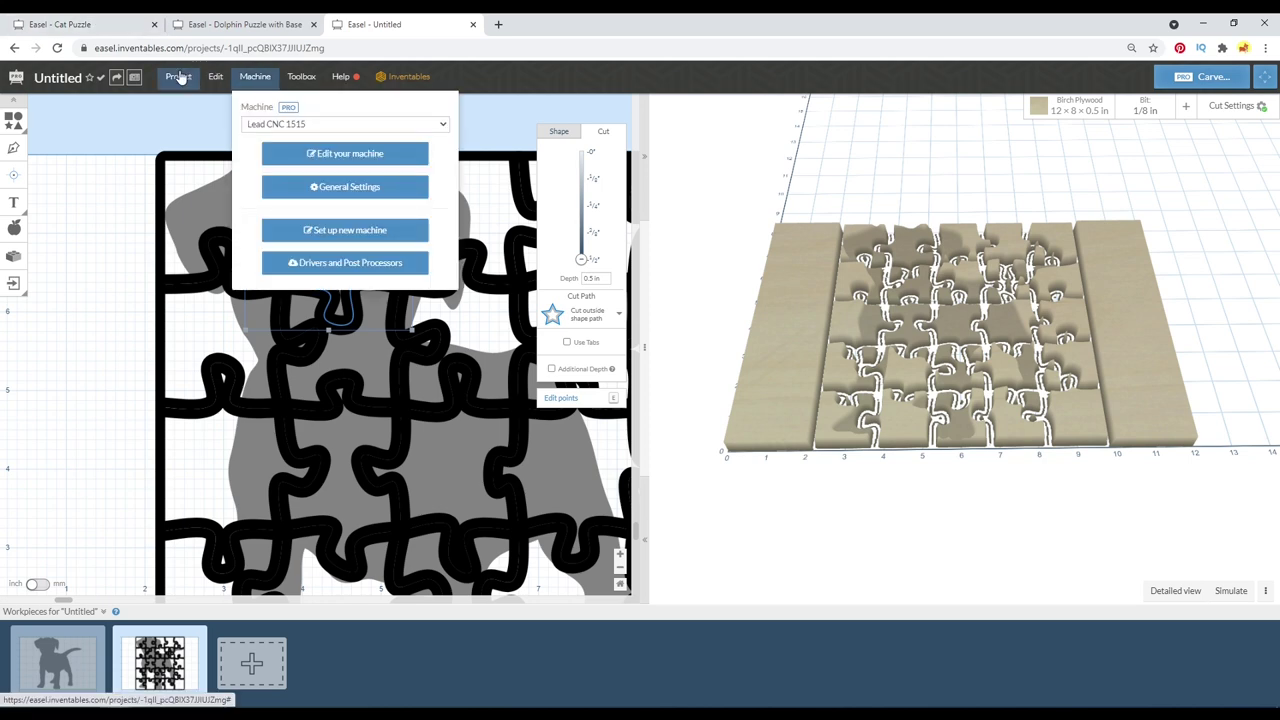
click(215, 77)
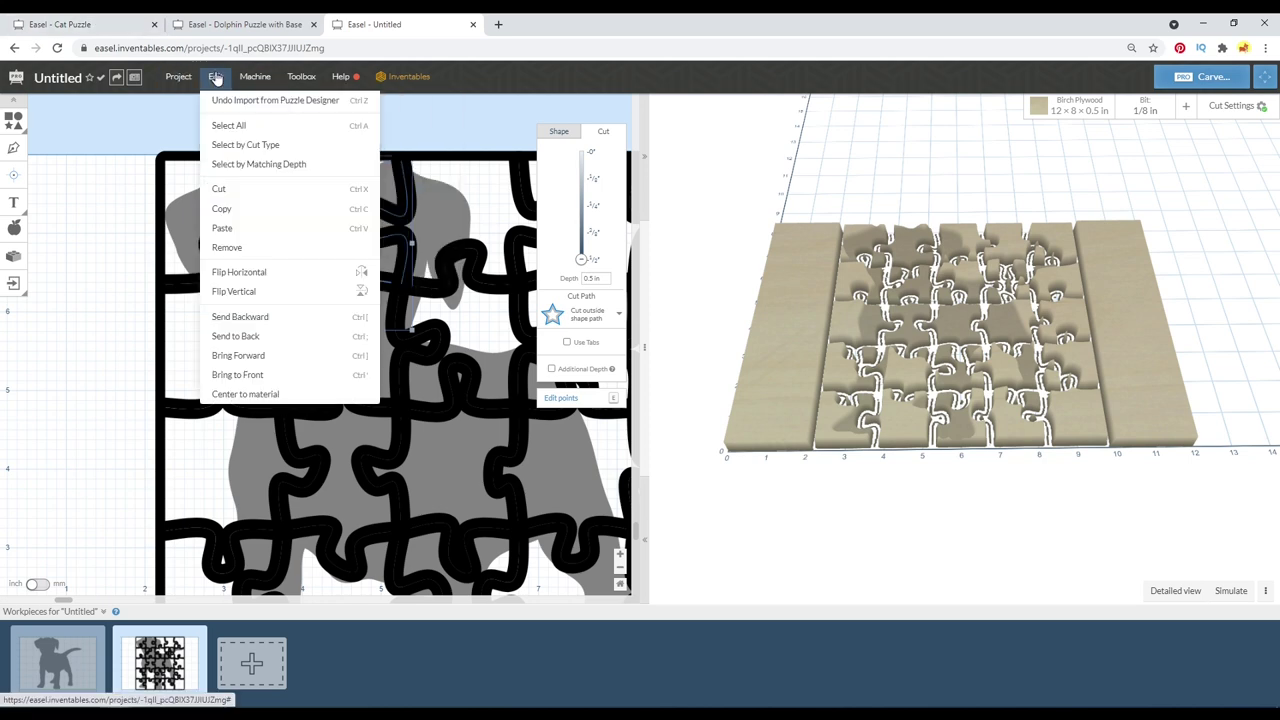
click(271, 166)
scroll(265, 238, down, 3)
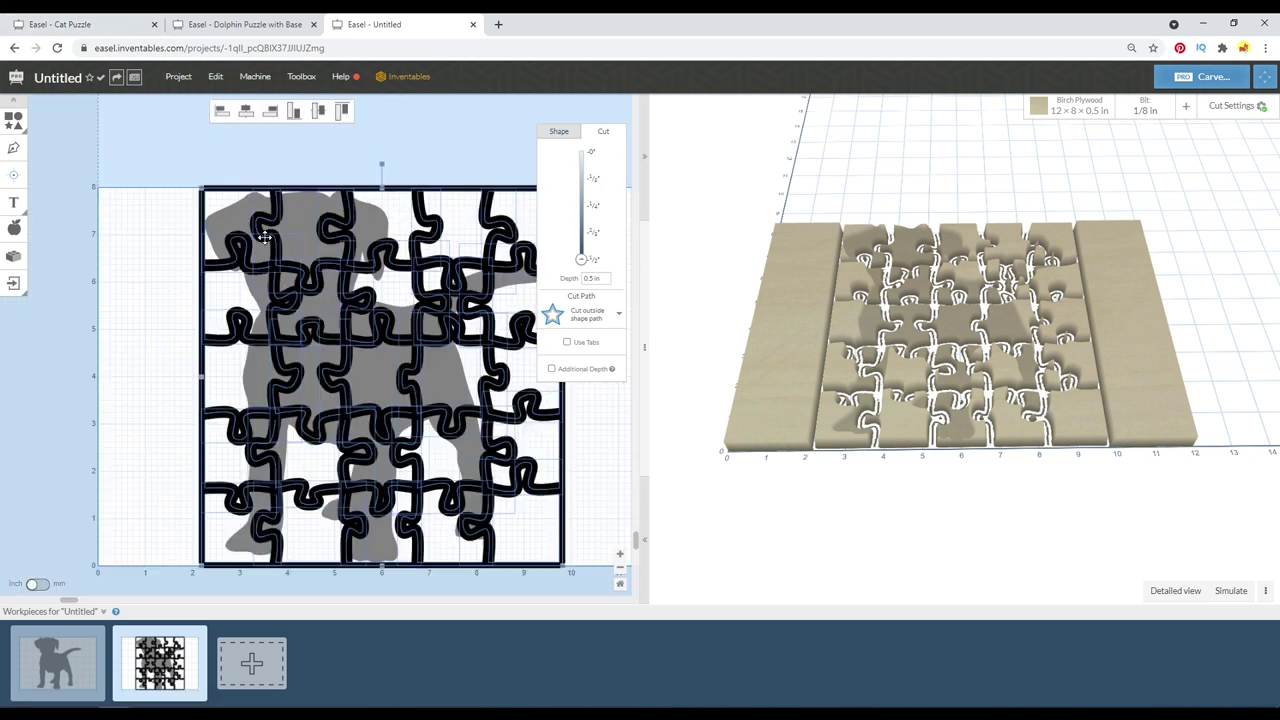
scroll(385, 247, up, 2)
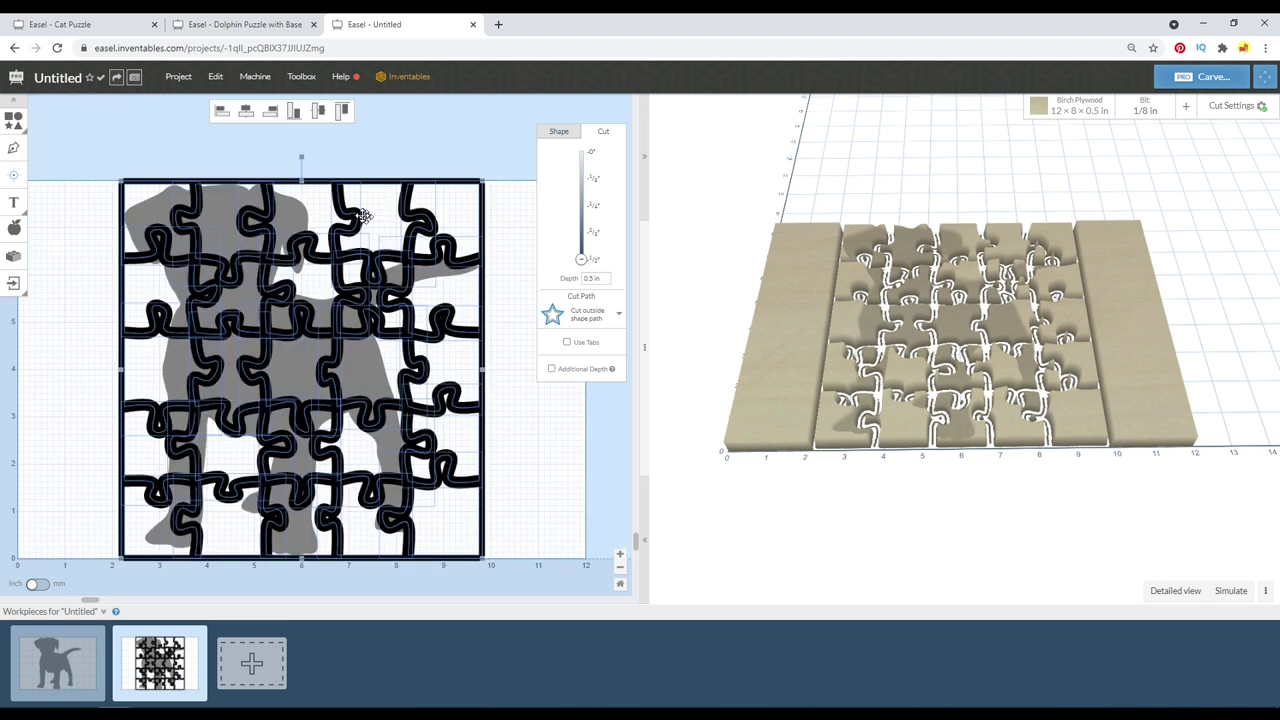
right_click(349, 215)
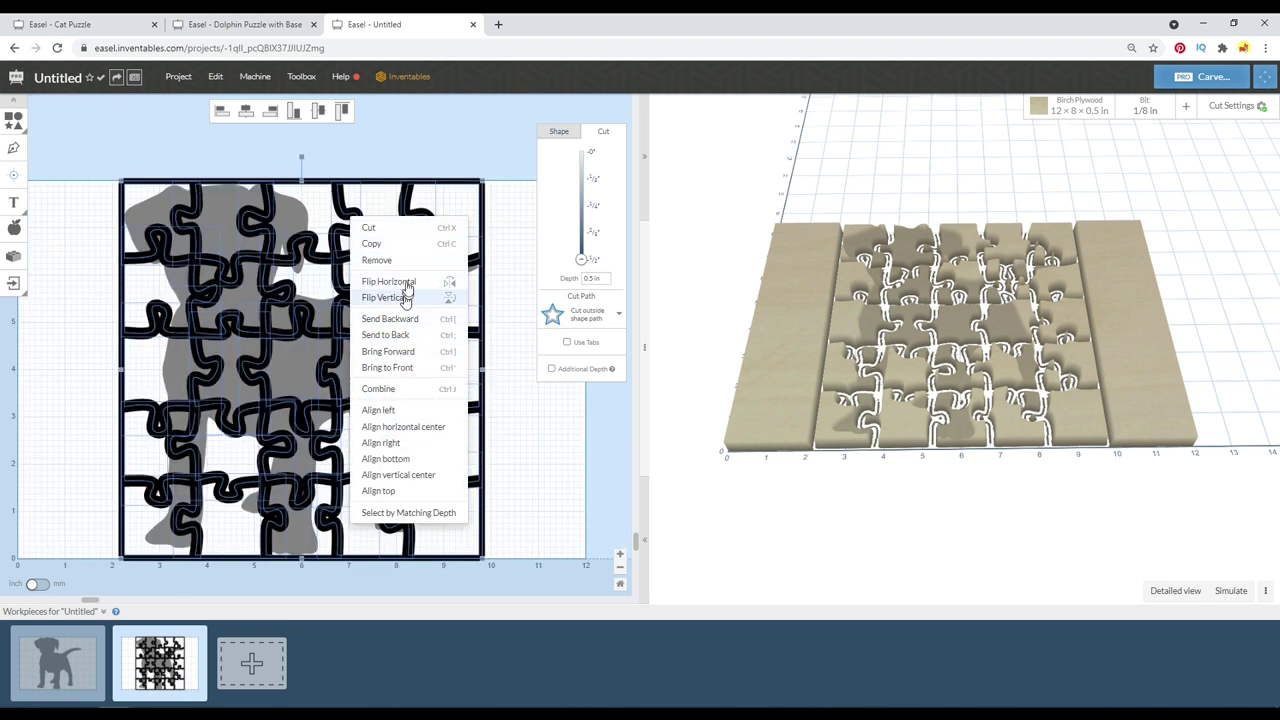
click(377, 260)
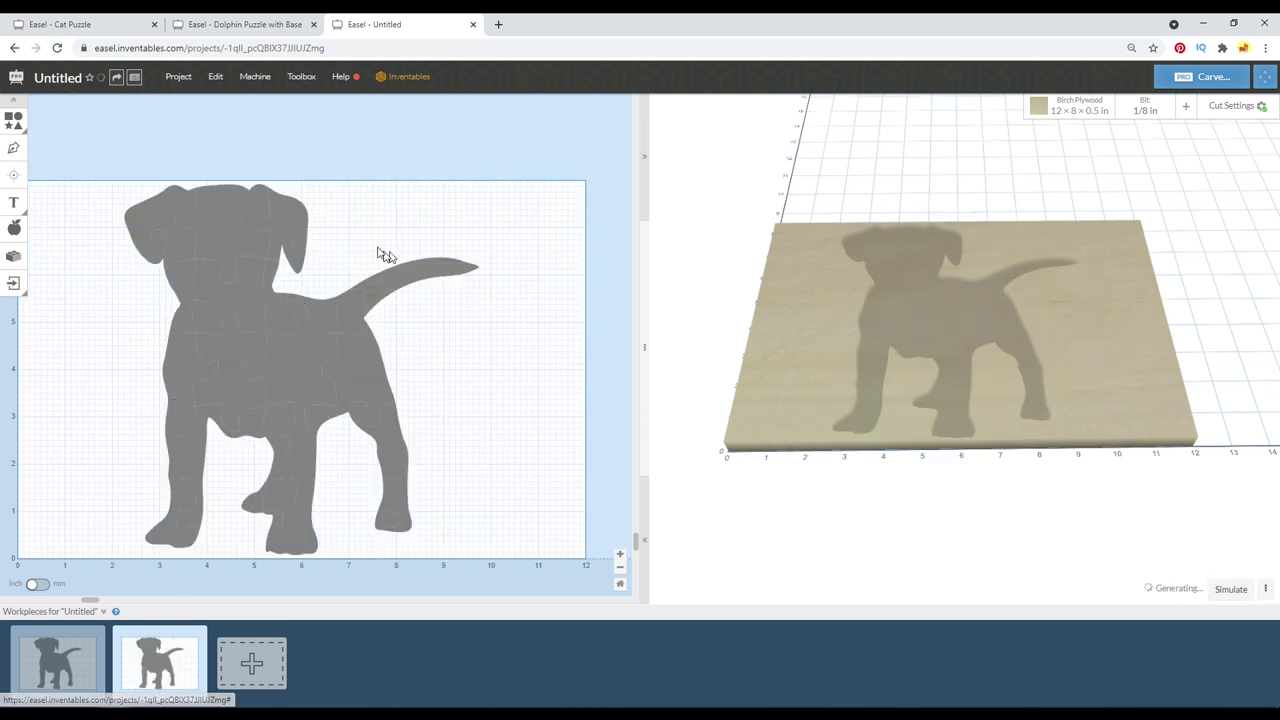
Examine the outlines of the puzzle pieces on the dog's head, ears, neck and back for detached fragments.
click(297, 208)
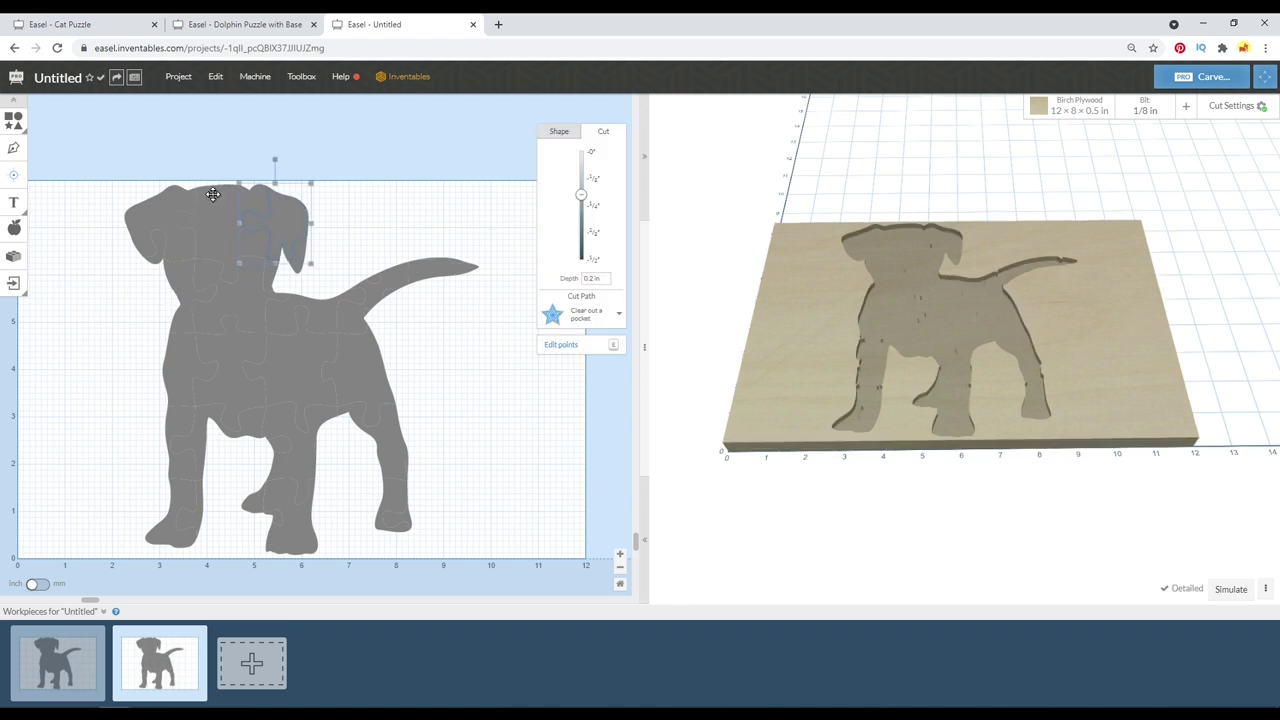
click(197, 158)
click(134, 218)
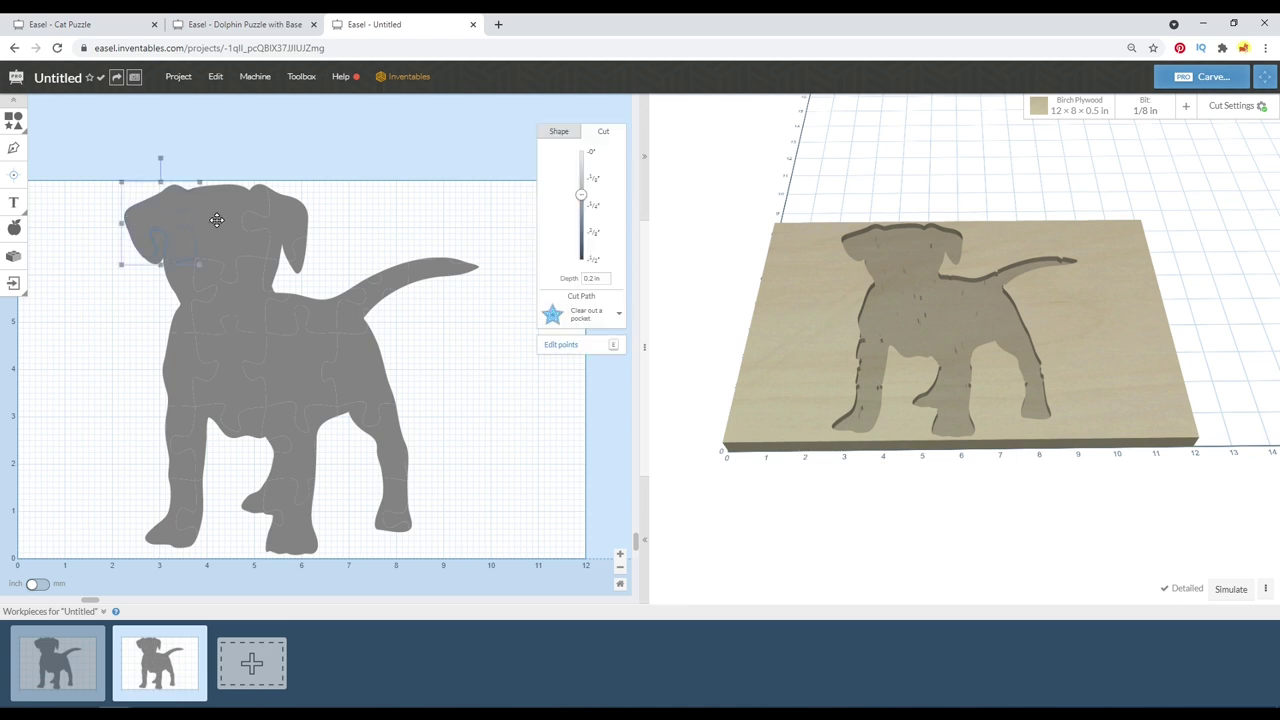
click(217, 219)
click(299, 220)
click(303, 248)
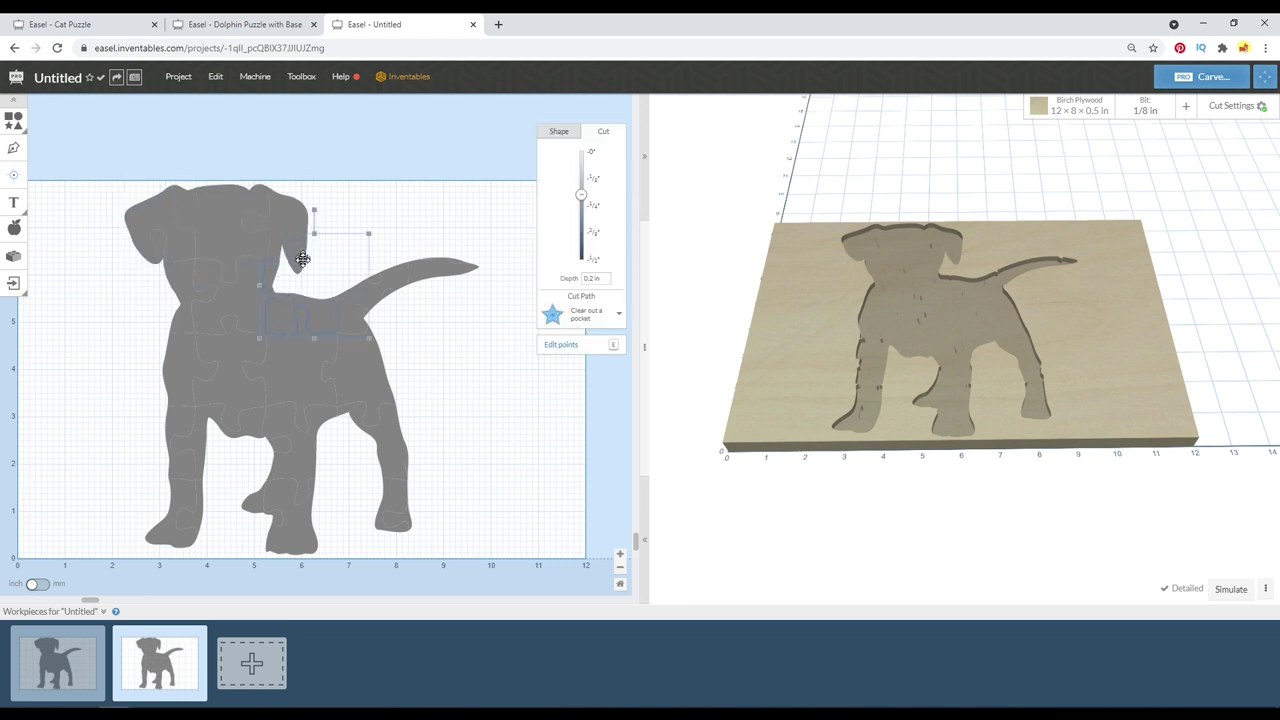
scroll(298, 255, up, 5)
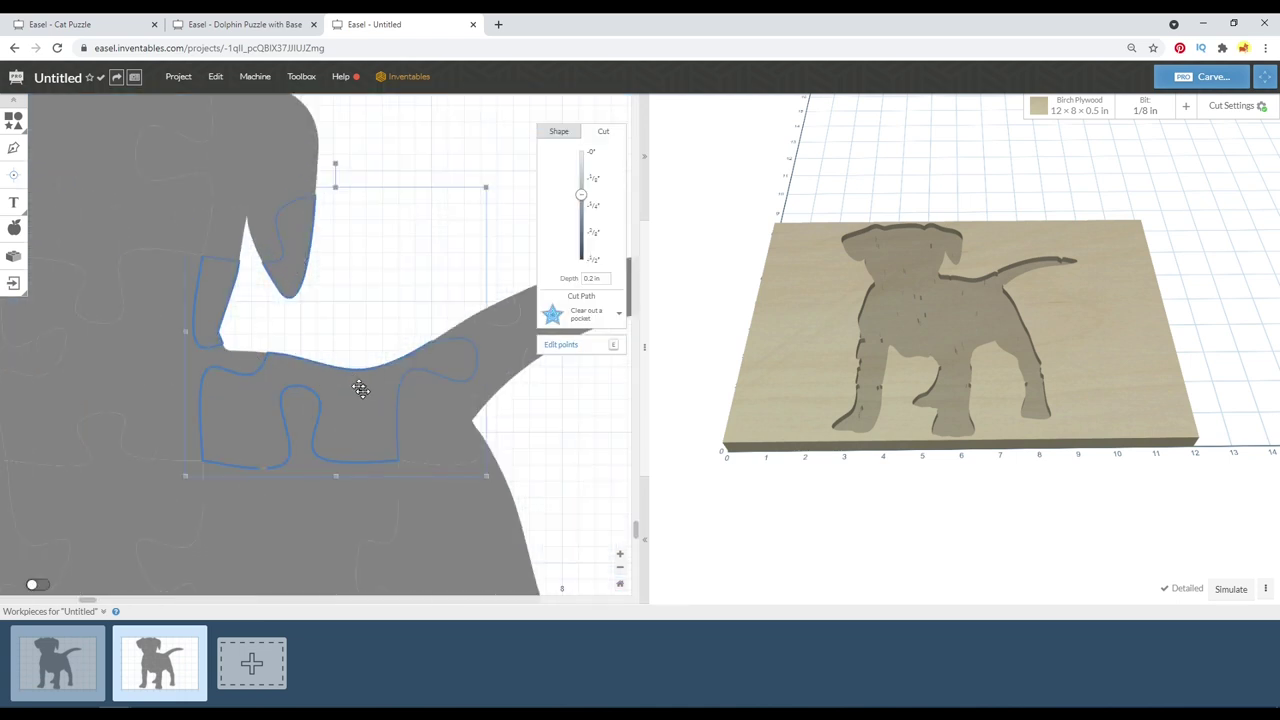
scroll(249, 281, down, 3)
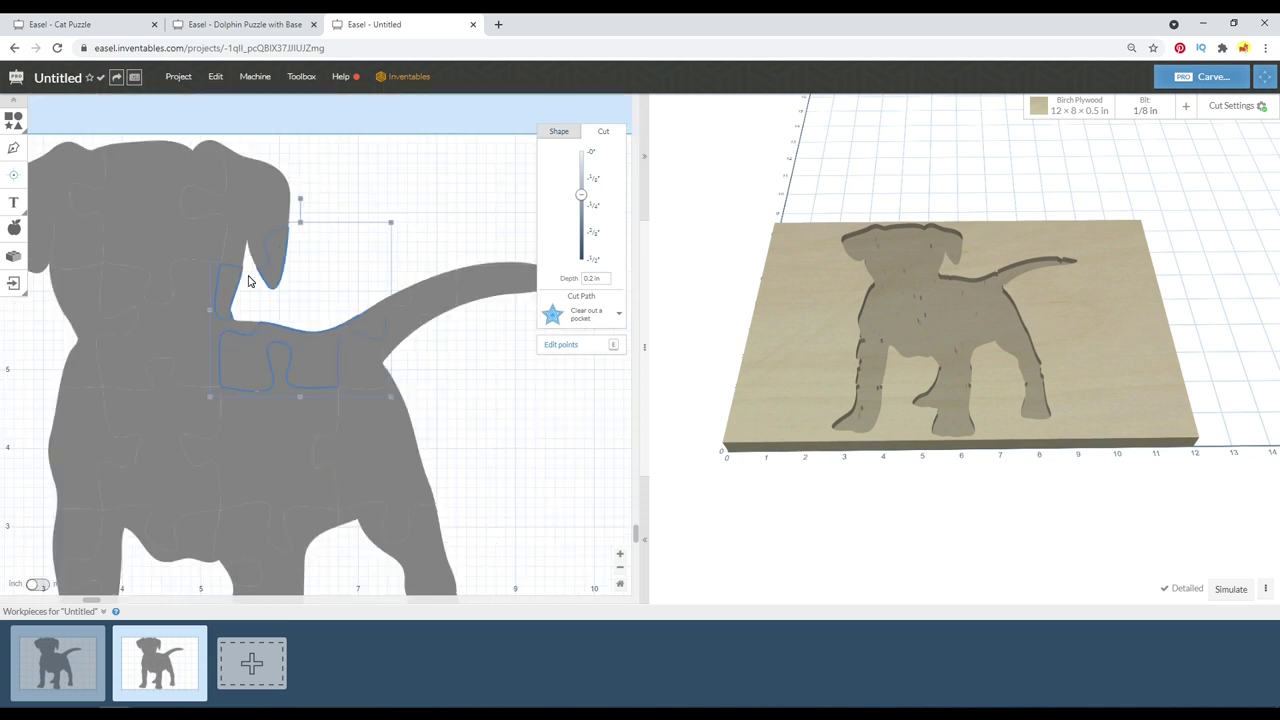
click(366, 181)
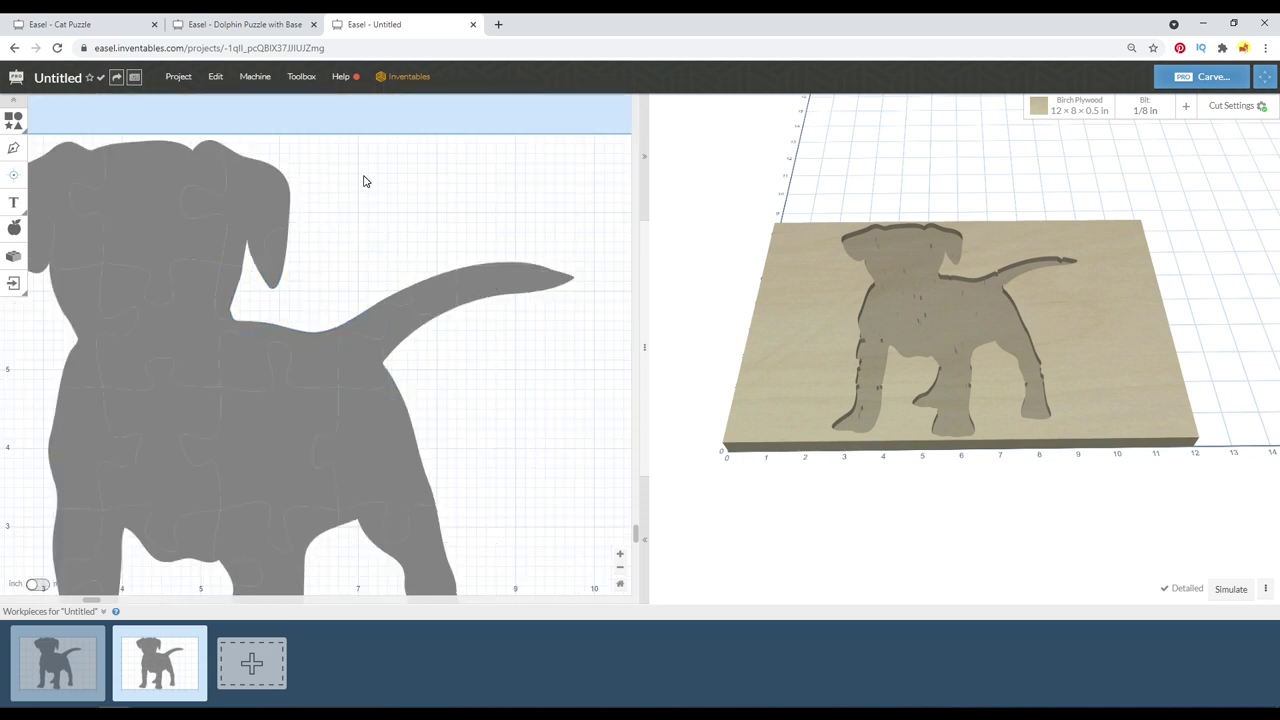
scroll(466, 334, down, 2)
scroll(506, 329, up, 6)
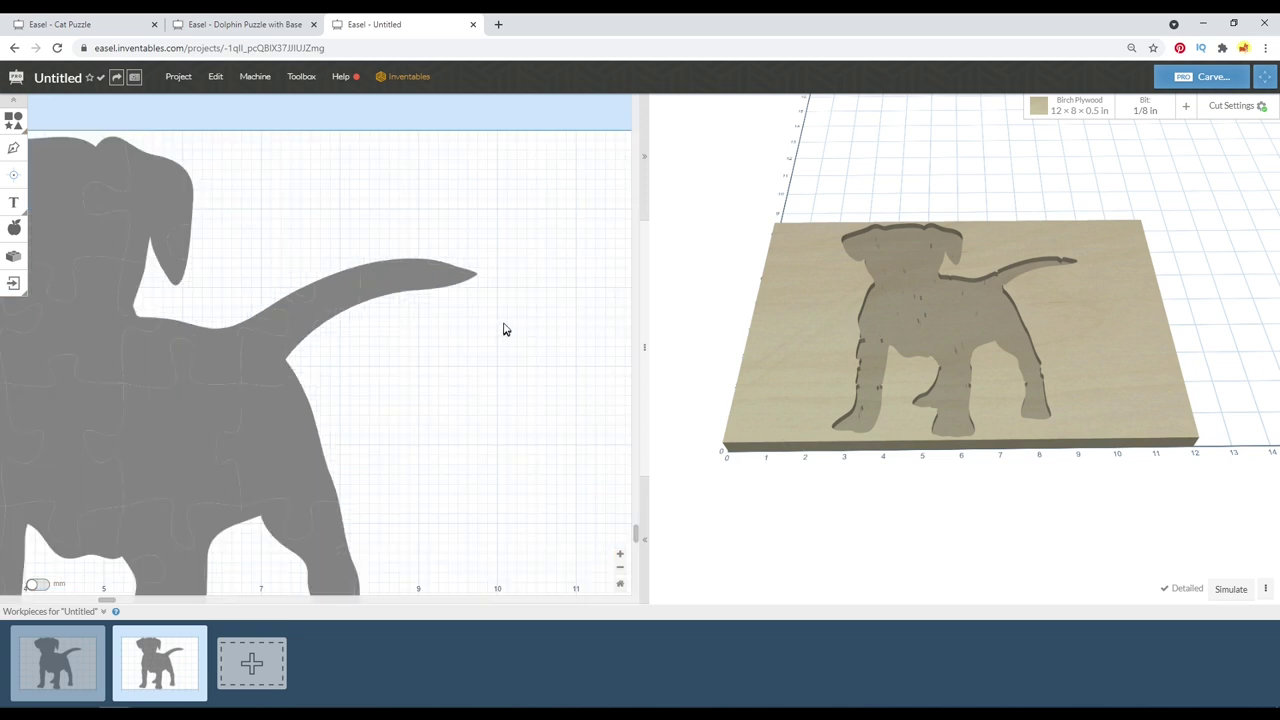
Combine the tail-tip fragments, the tail end and the tail-base piece into a single tail piece.
click(384, 225)
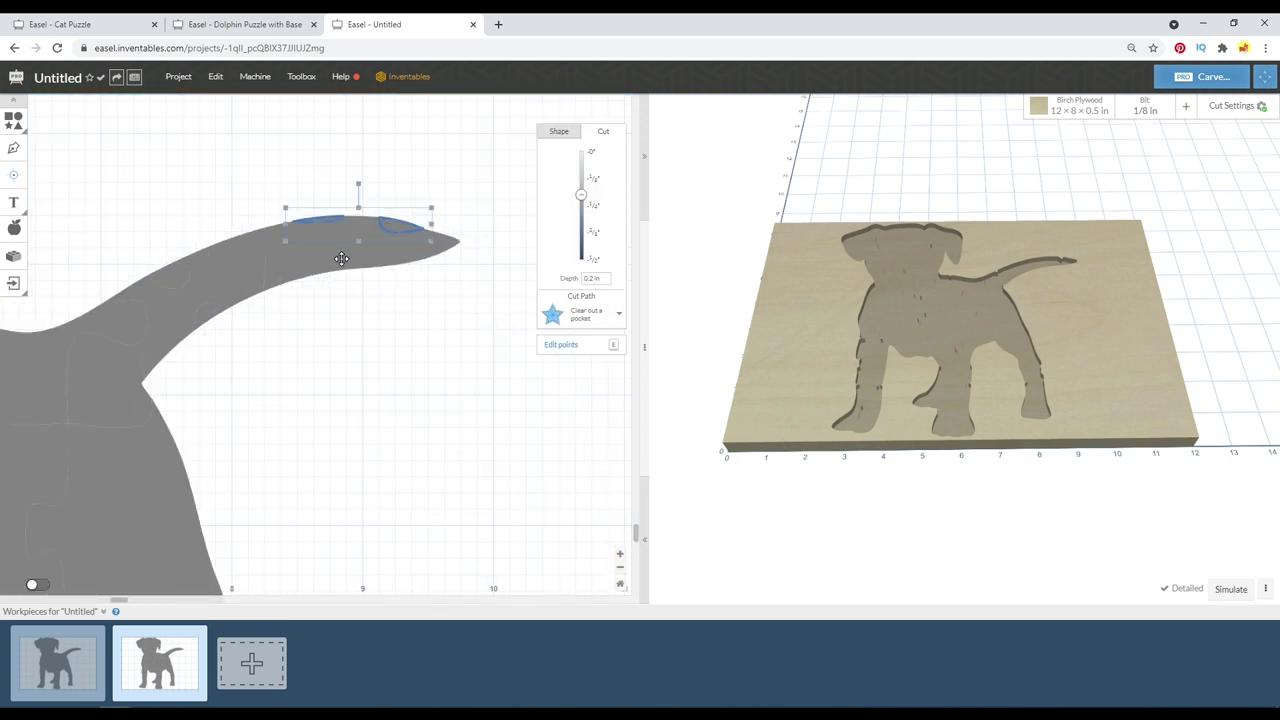
shift+click(341, 258)
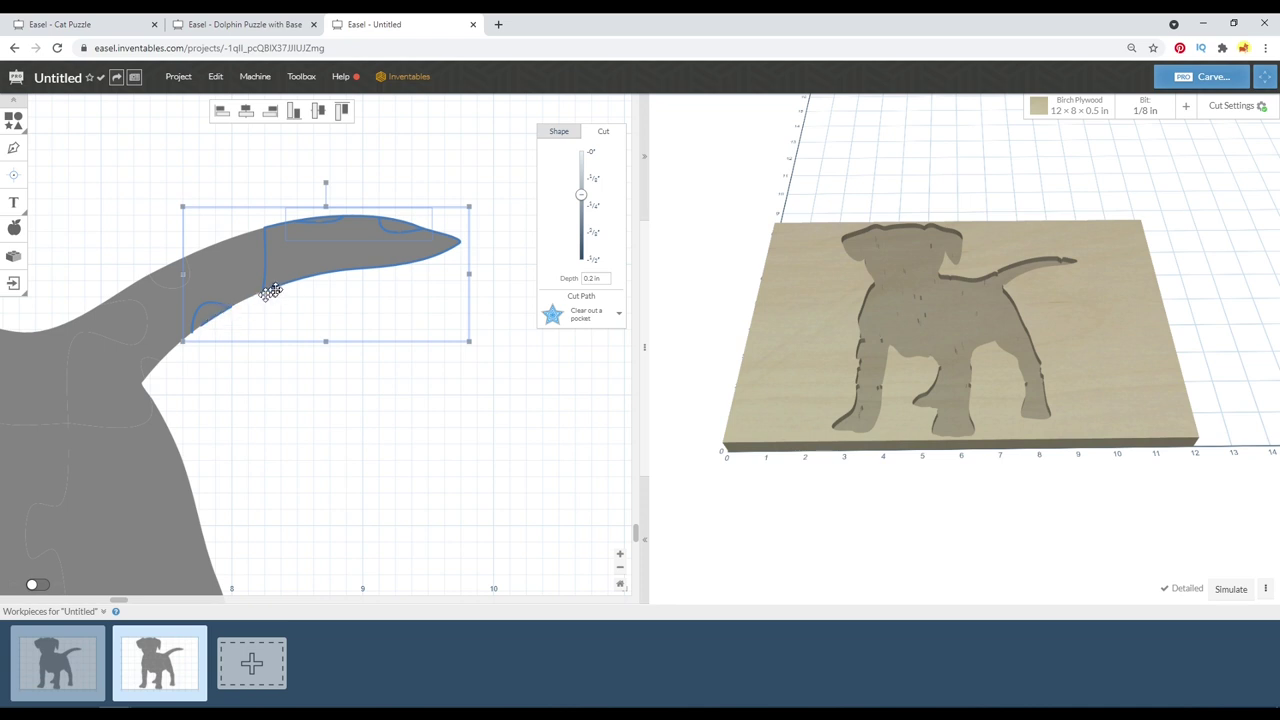
shift+click(232, 288)
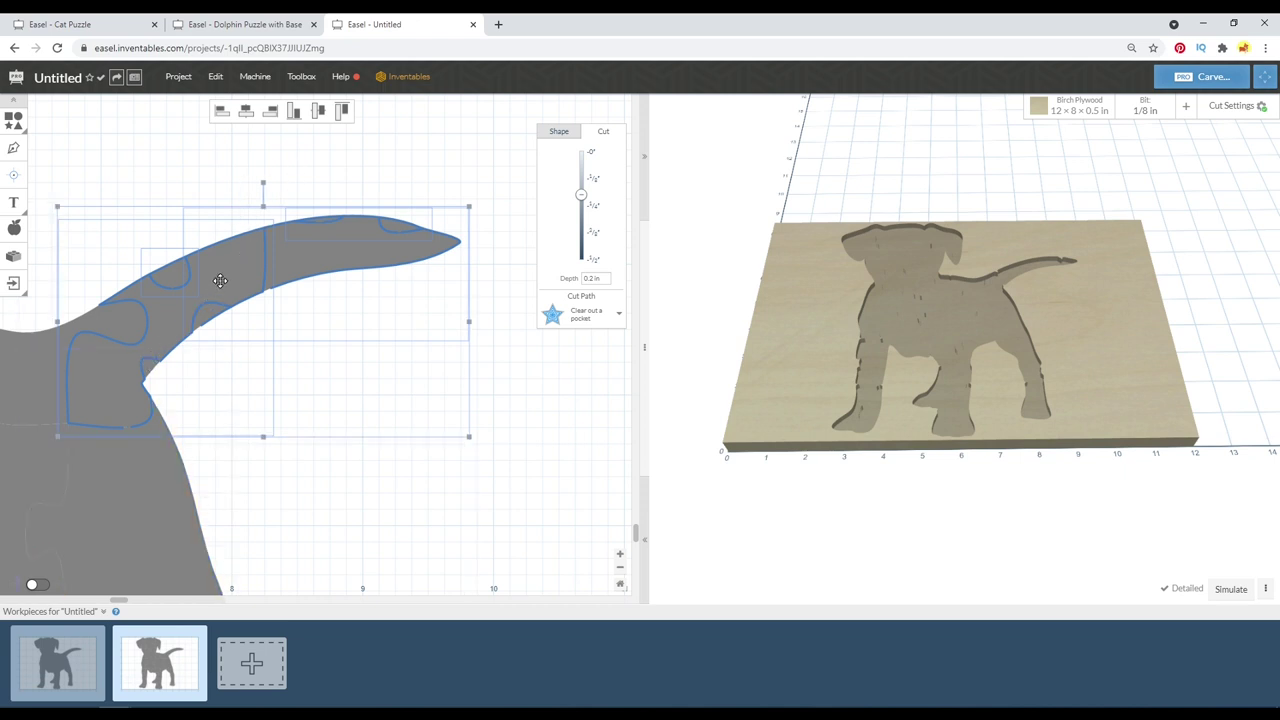
scroll(335, 310, down, 2)
scroll(216, 309, up, 2)
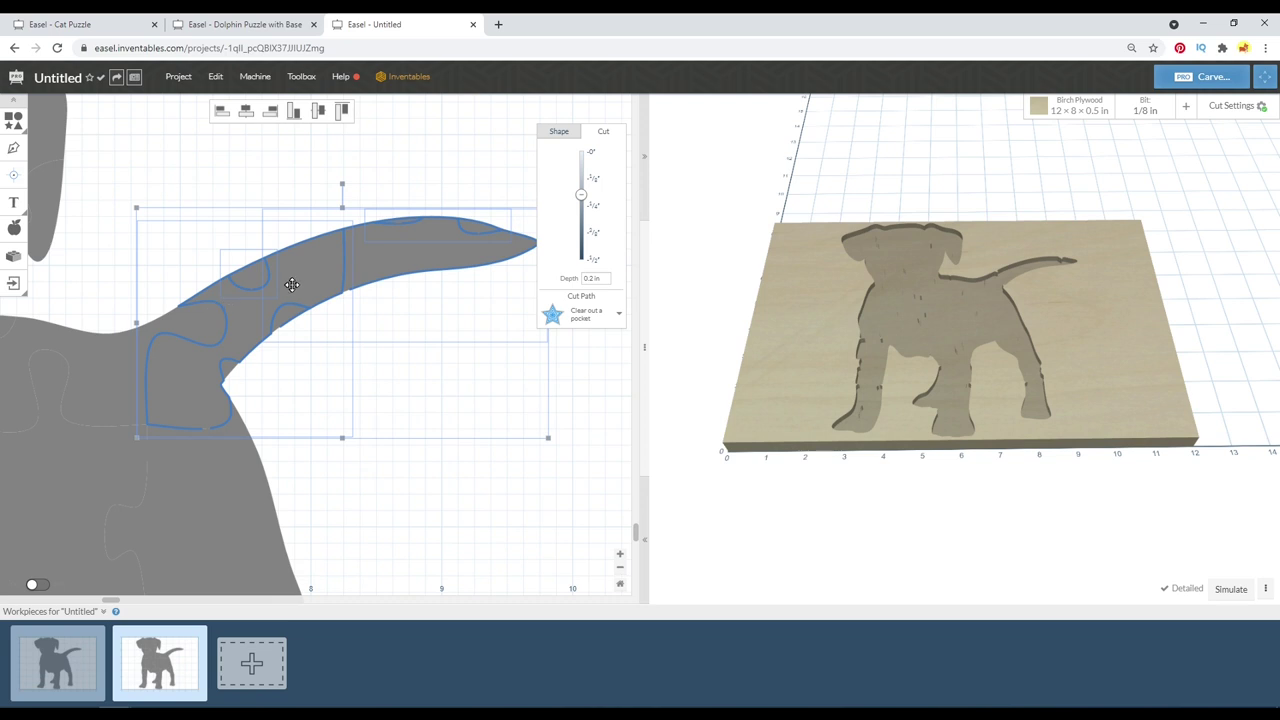
right_click(291, 285)
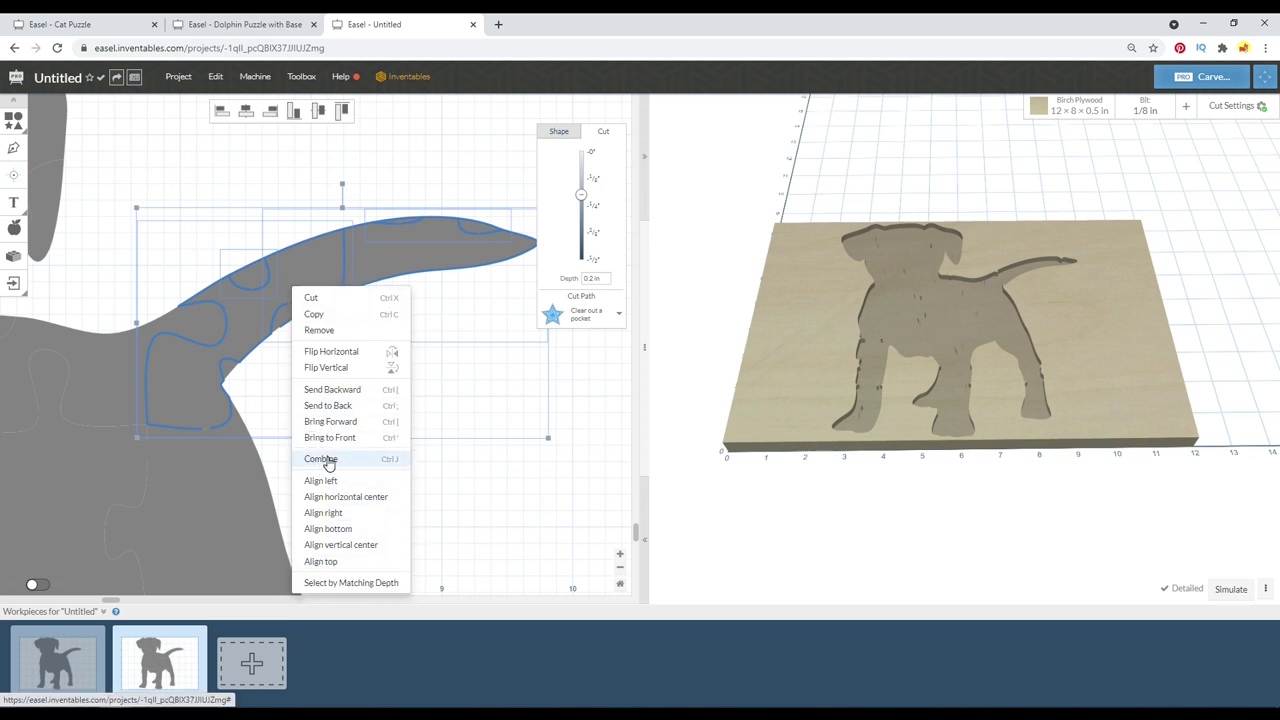
click(322, 459)
right_click(310, 286)
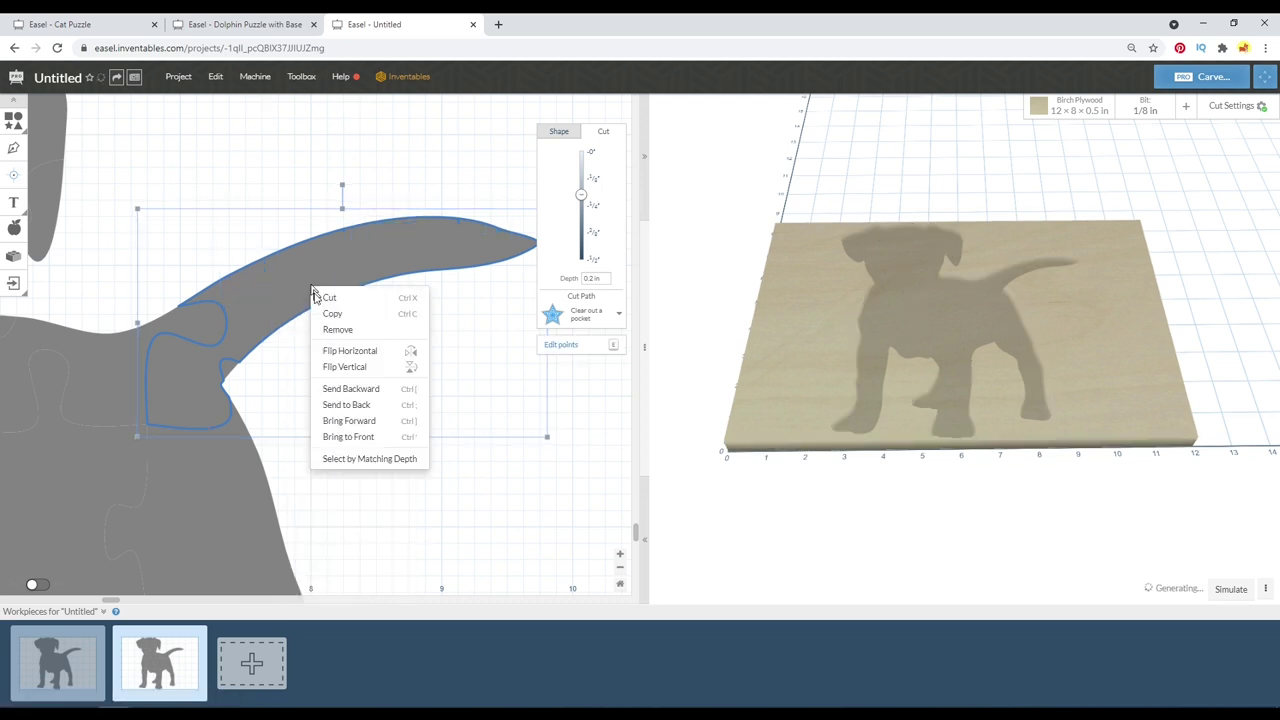
click(160, 204)
click(182, 322)
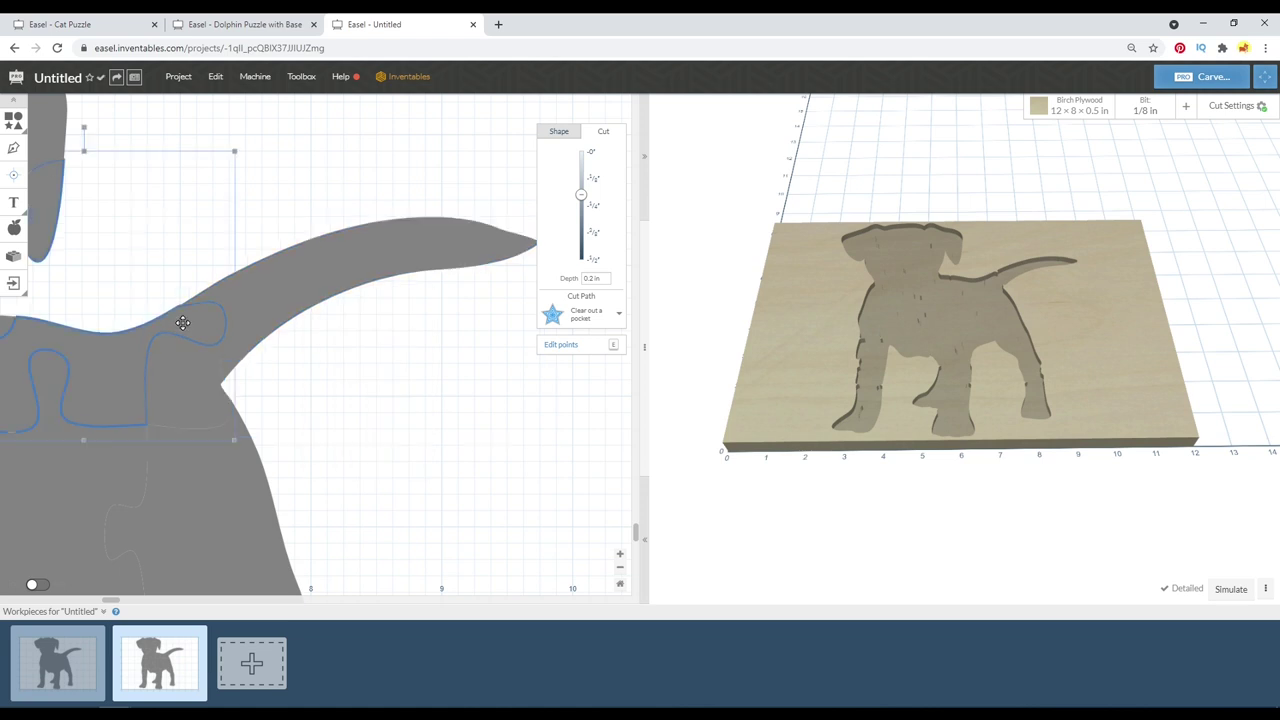
right_click(182, 322)
click(266, 292)
click(266, 290)
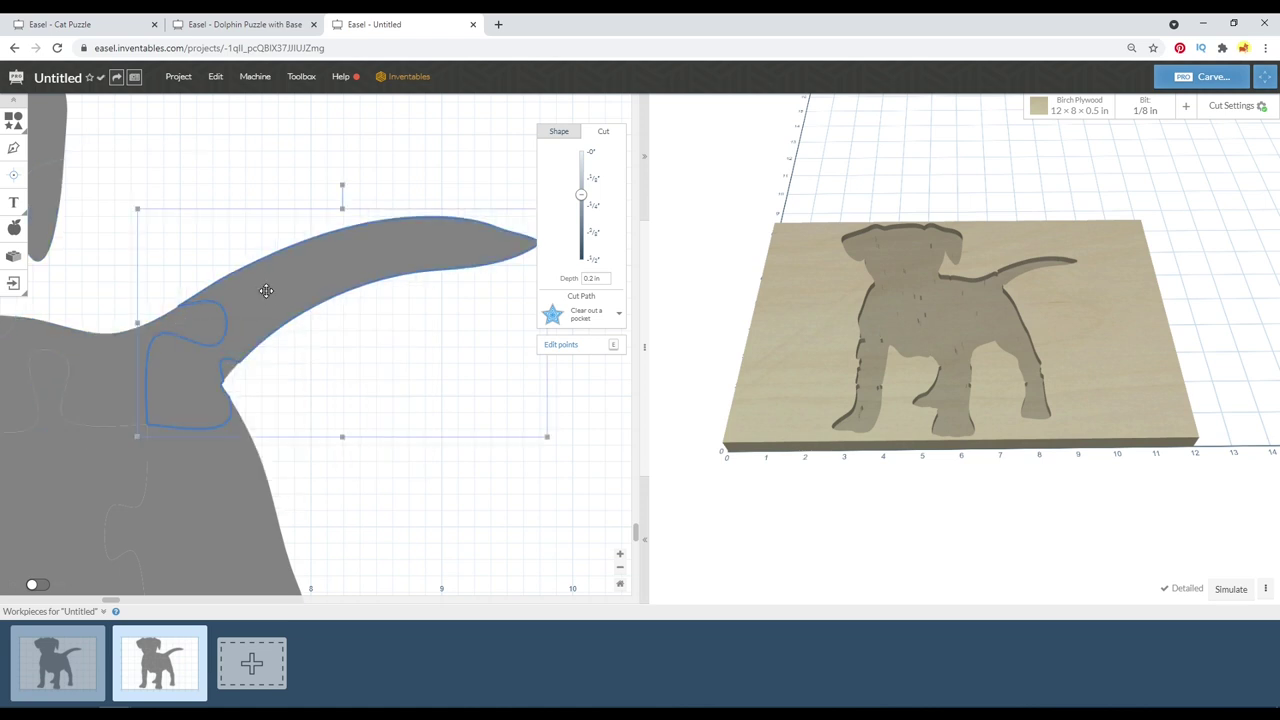
shift+click(213, 328)
right_click(285, 310)
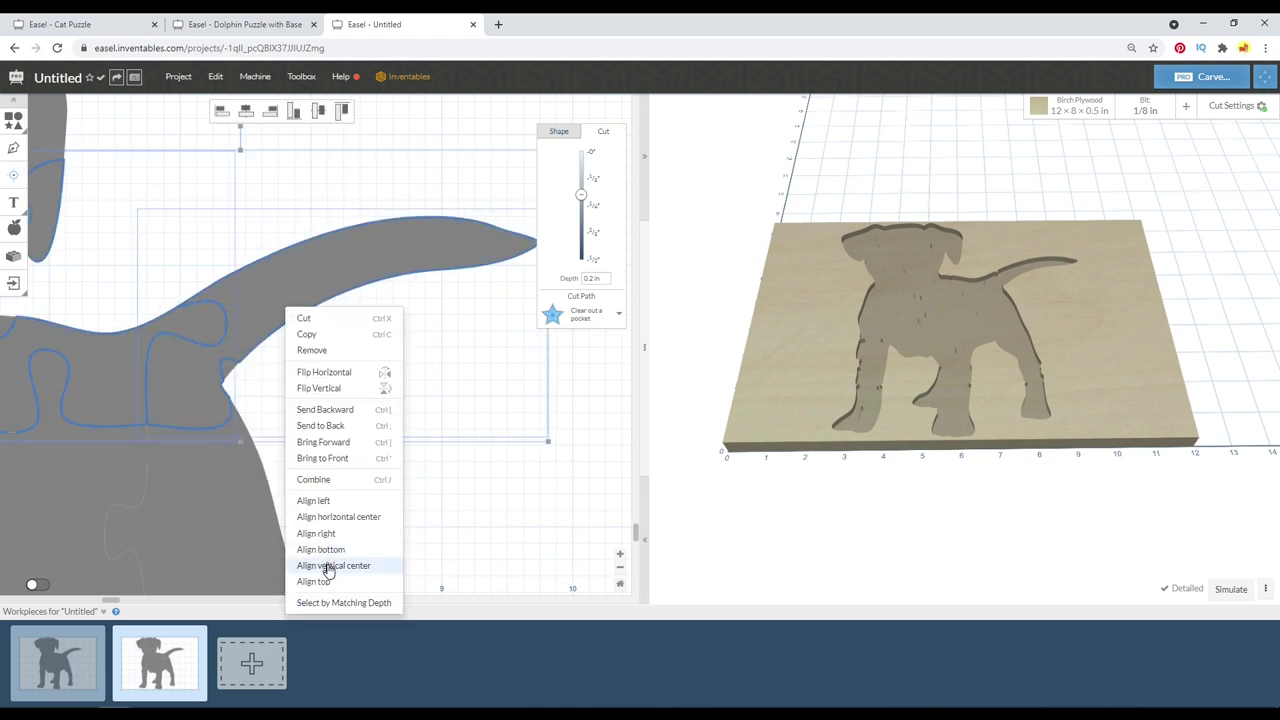
click(386, 130)
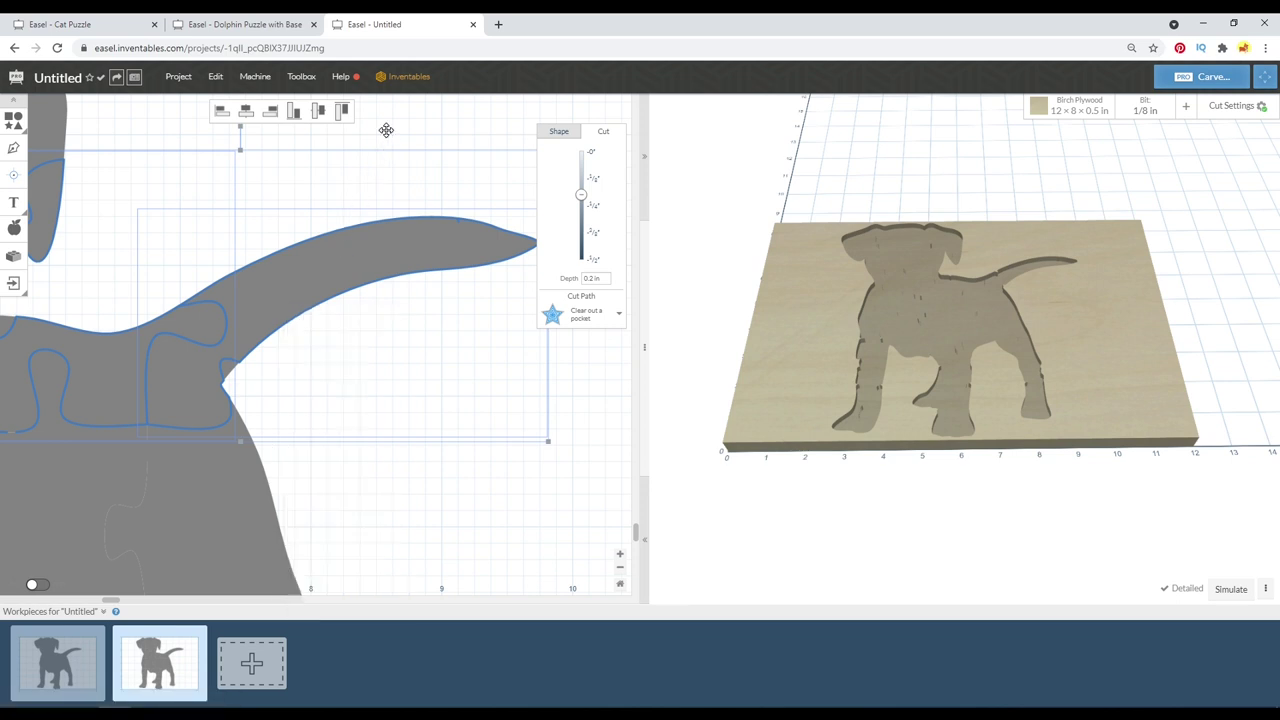
Examine the combined tail piece where it meets the dog's back and hindquarters.
scroll(349, 210, down, 4)
click(350, 177)
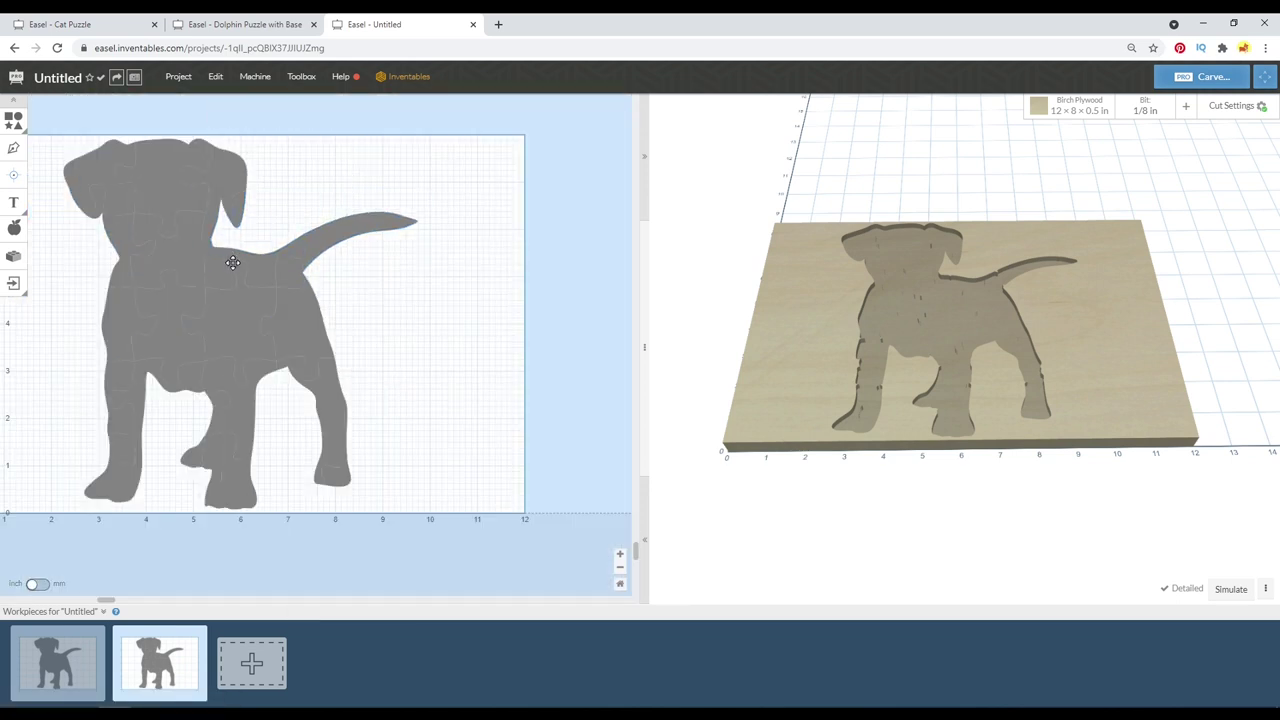
scroll(233, 262, up, 5)
scroll(262, 234, down, 3)
click(262, 234)
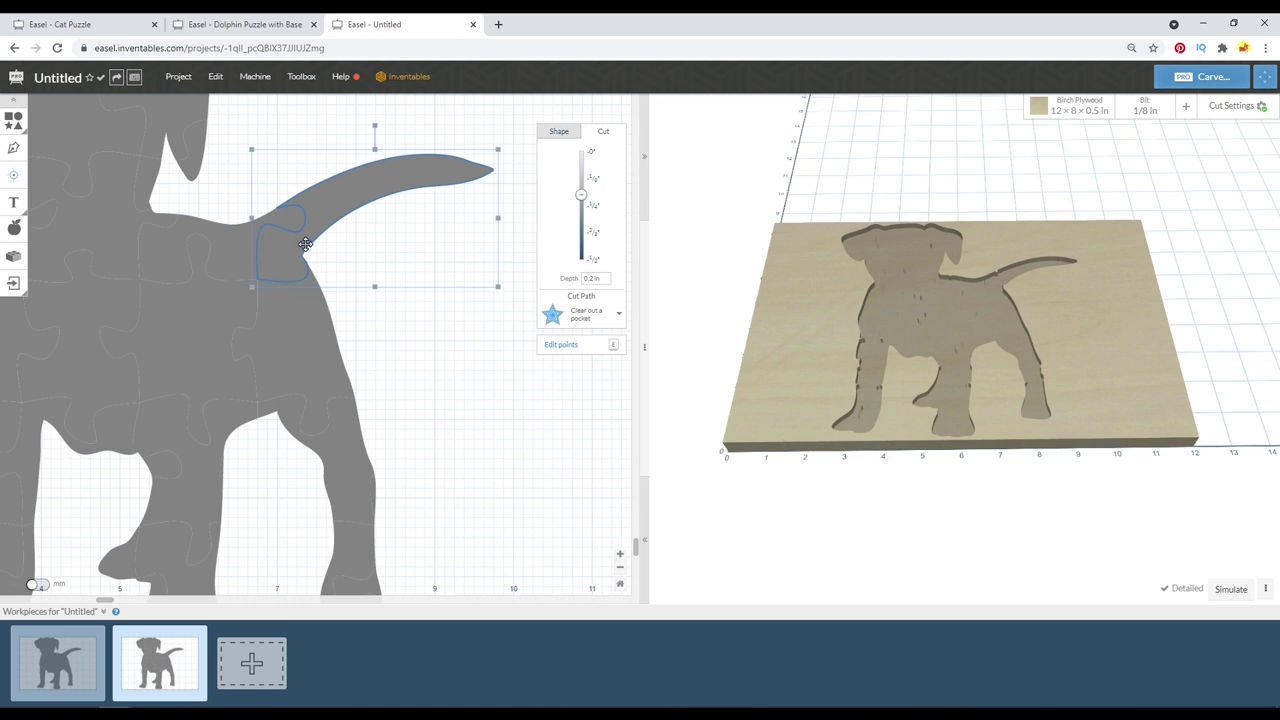
scroll(300, 244, up, 2)
scroll(321, 206, down, 2)
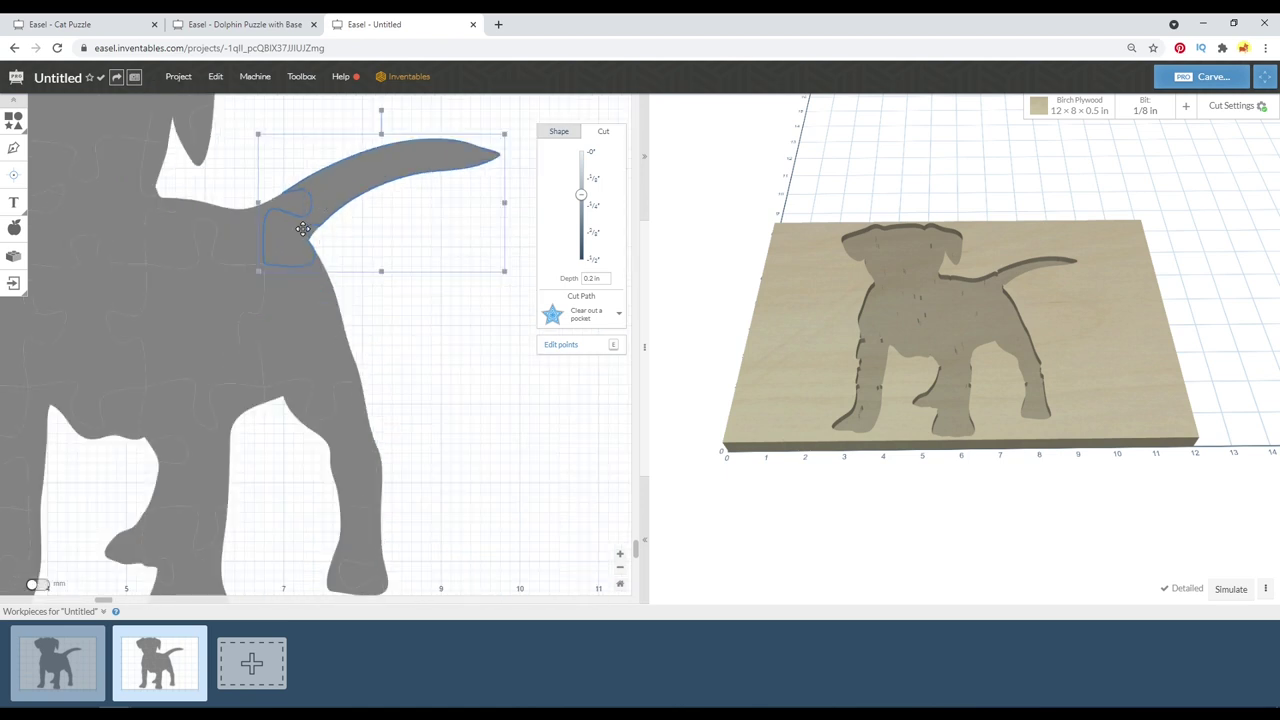
Split the hindquarter piece below the tail into its separate components with the Shape Exploder app, found by searching for "shape".
click(316, 232)
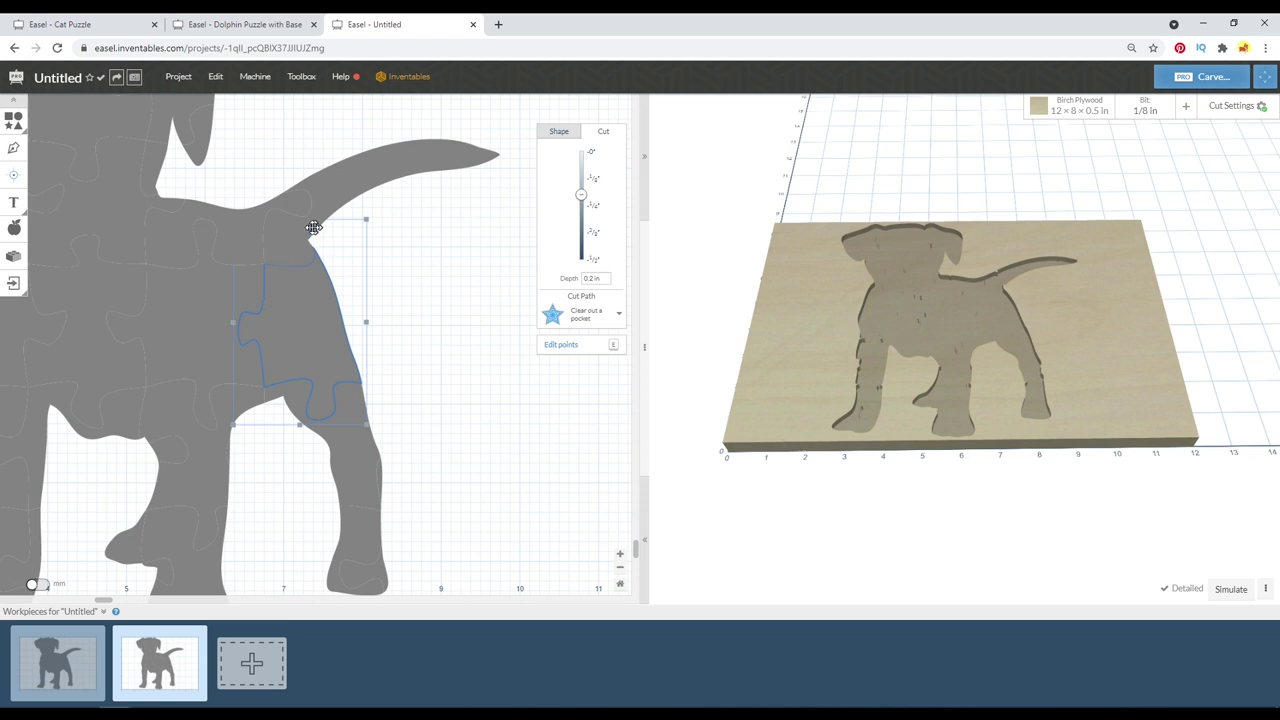
click(14, 259)
scroll(714, 358, down, 10)
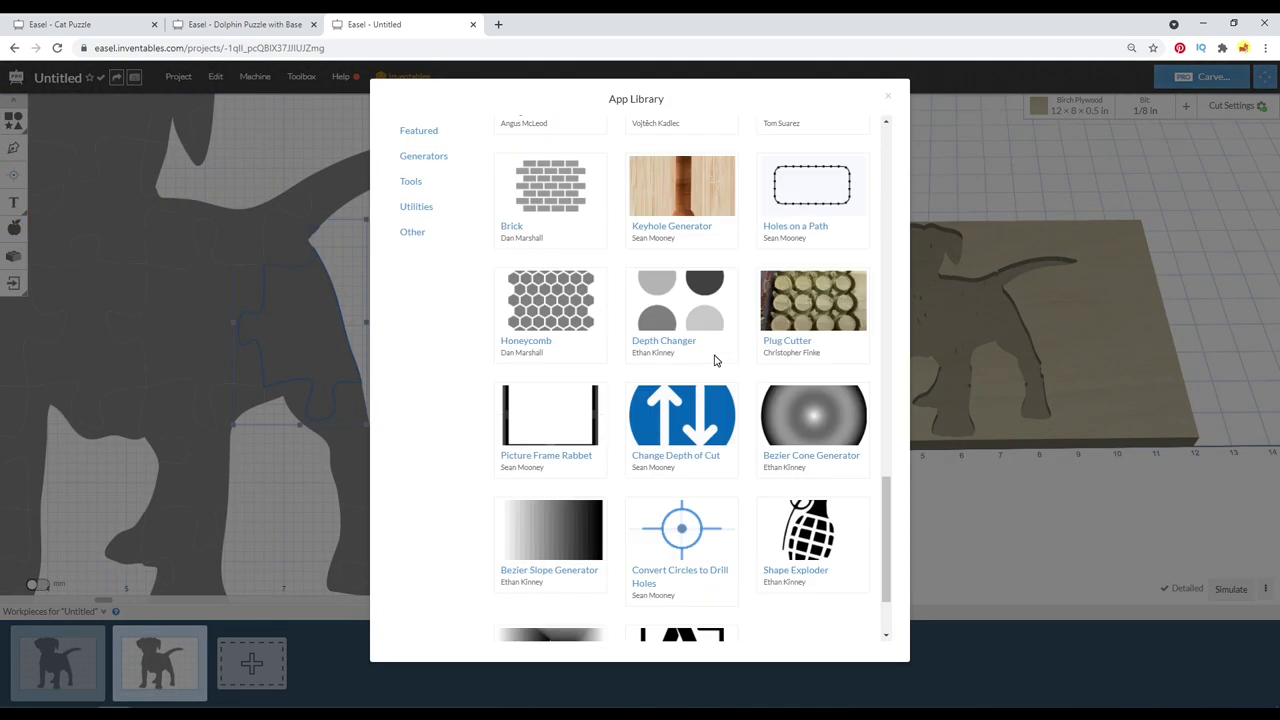
scroll(714, 360, down, 1)
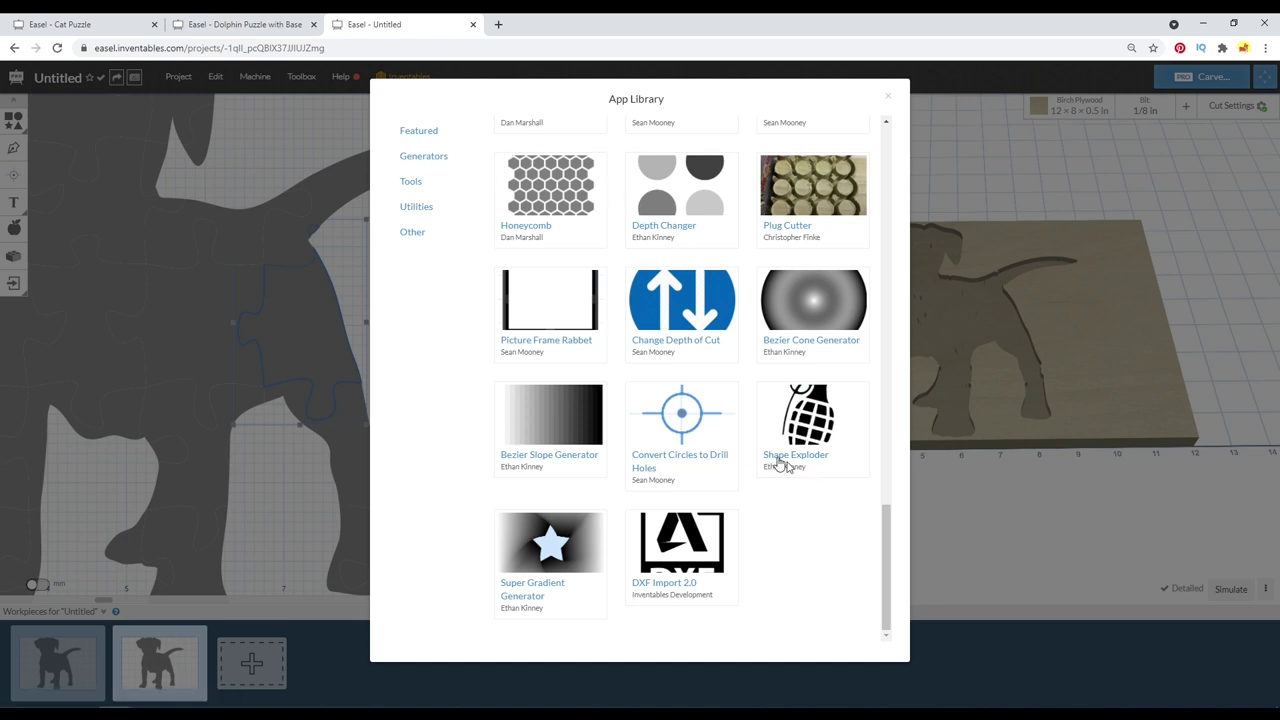
scroll(781, 465, up, 10)
click(572, 128)
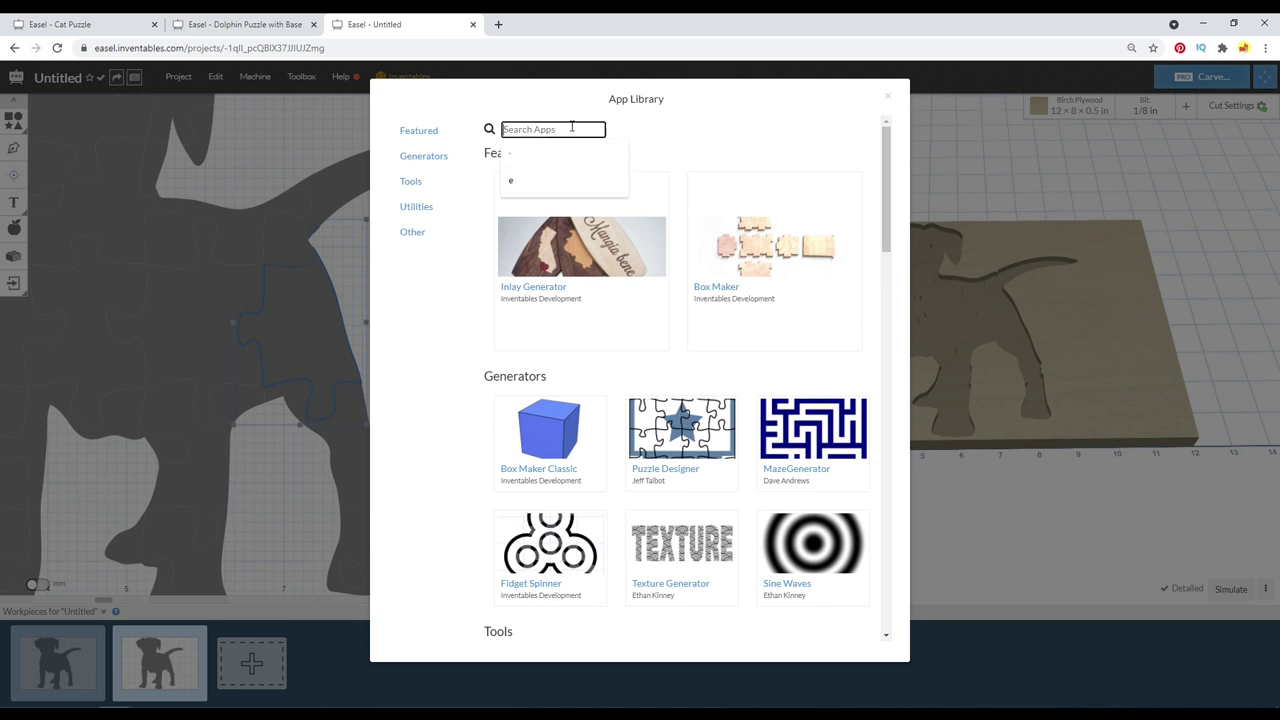
text(shape)
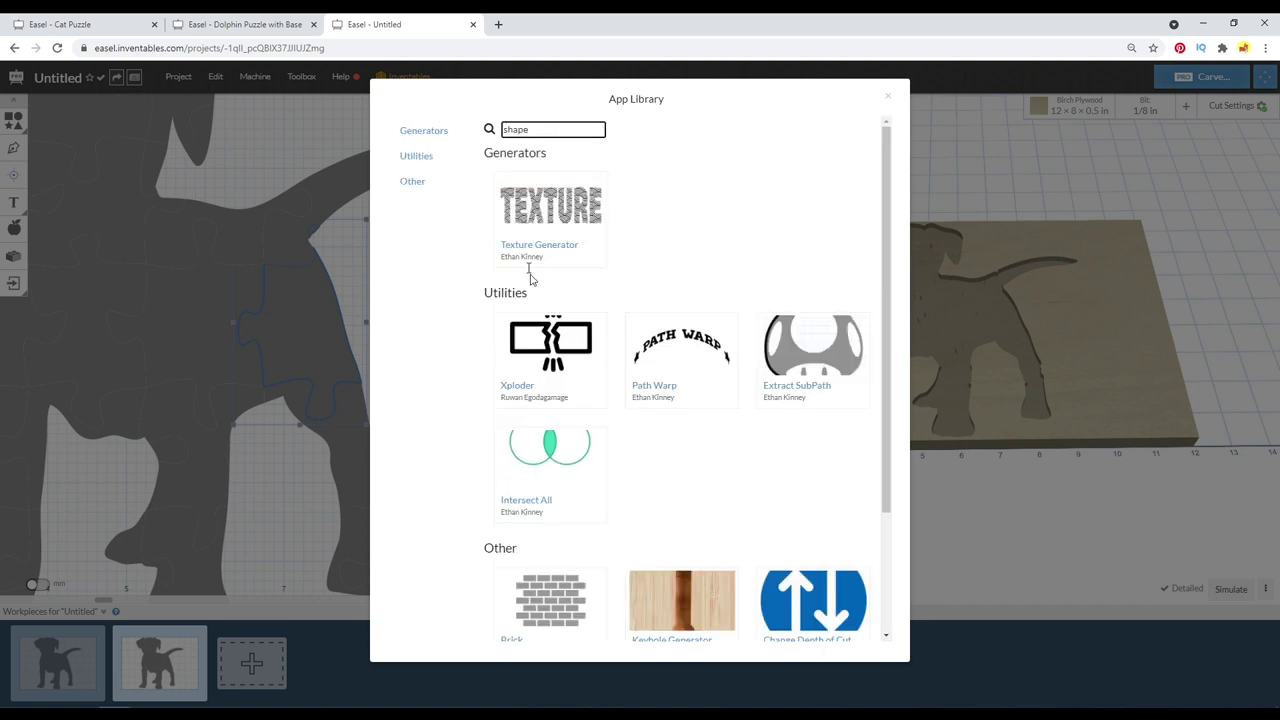
scroll(545, 420, down, 3)
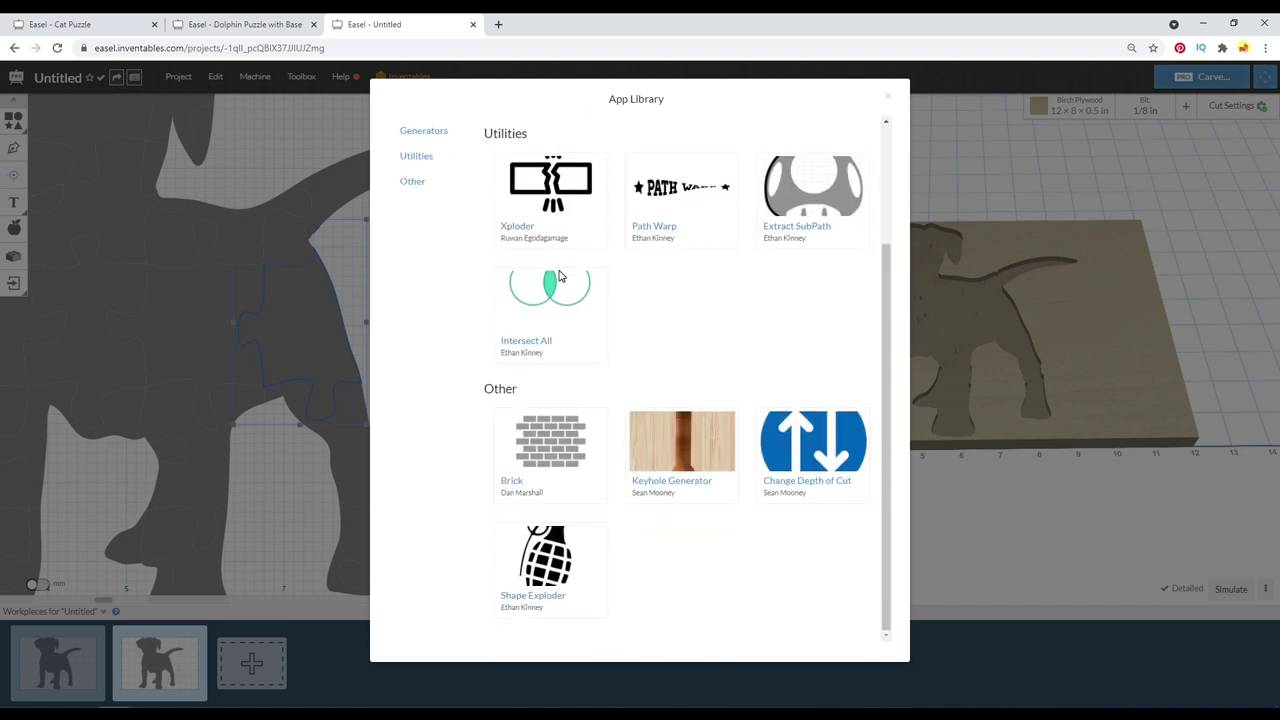
click(559, 568)
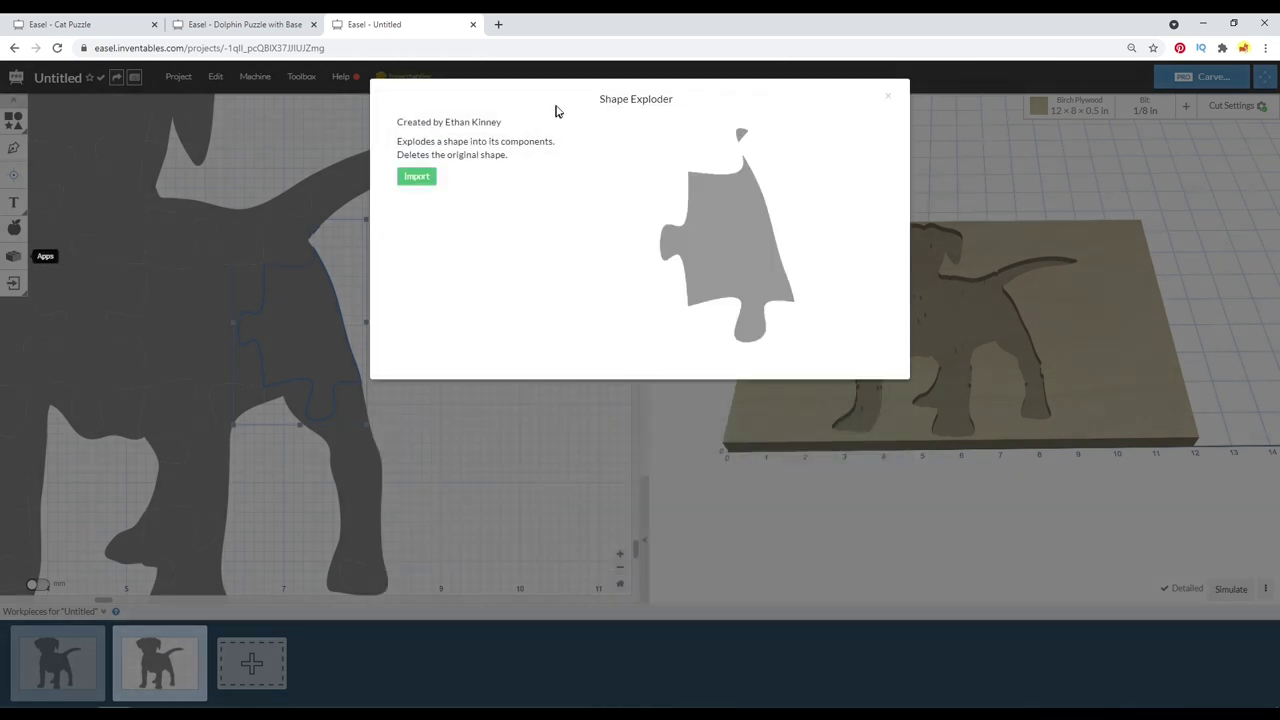
click(416, 177)
Combine the small loose fragment under the tail's base with the tail piece.
click(313, 227)
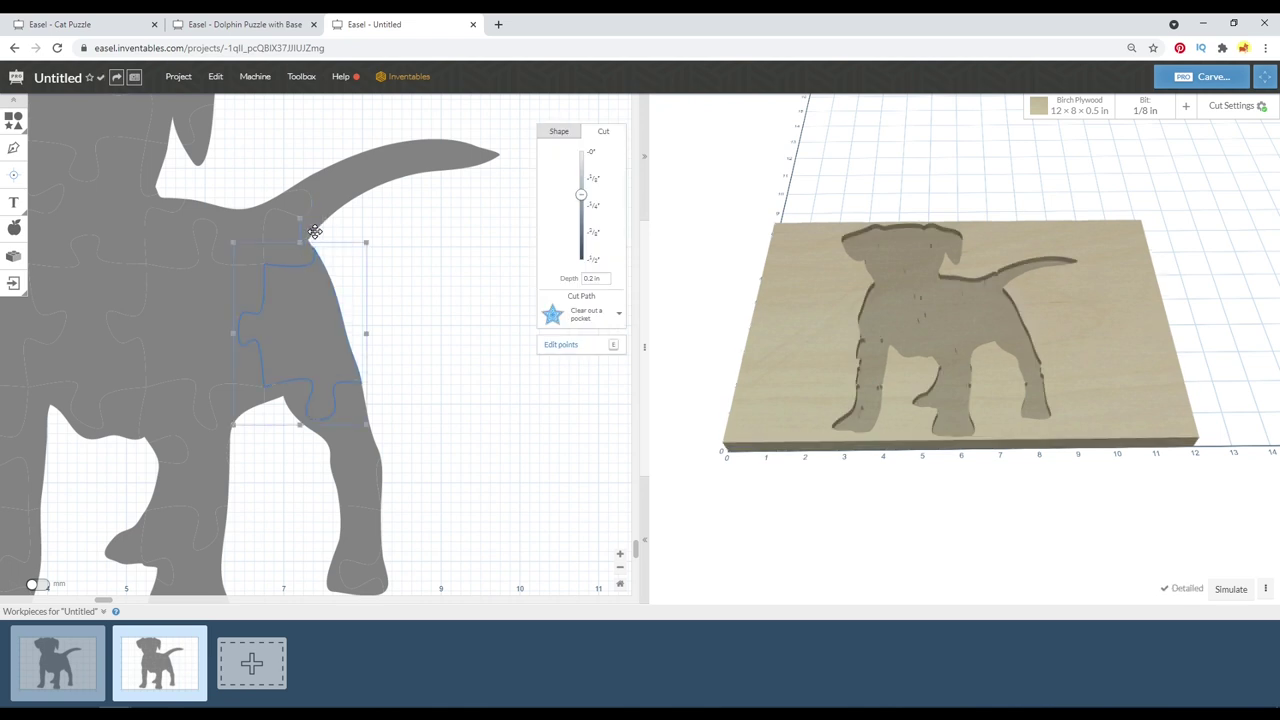
click(315, 231)
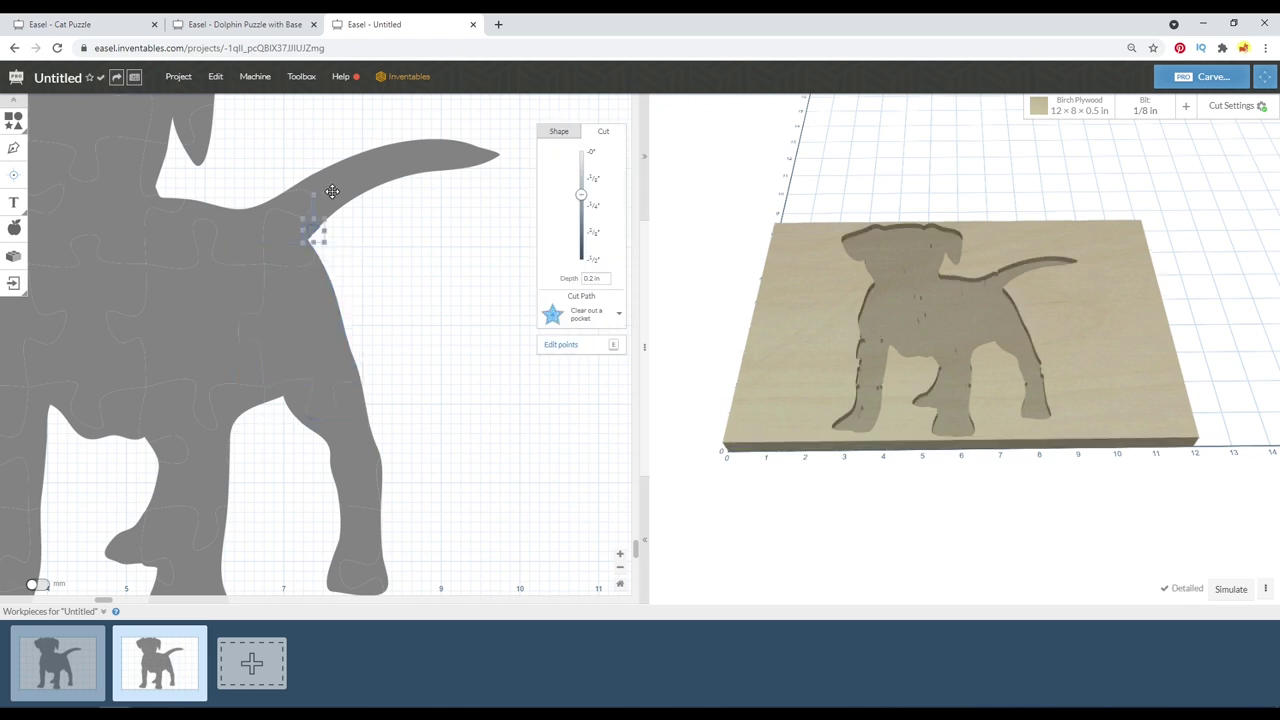
shift+click(332, 191)
right_click(332, 191)
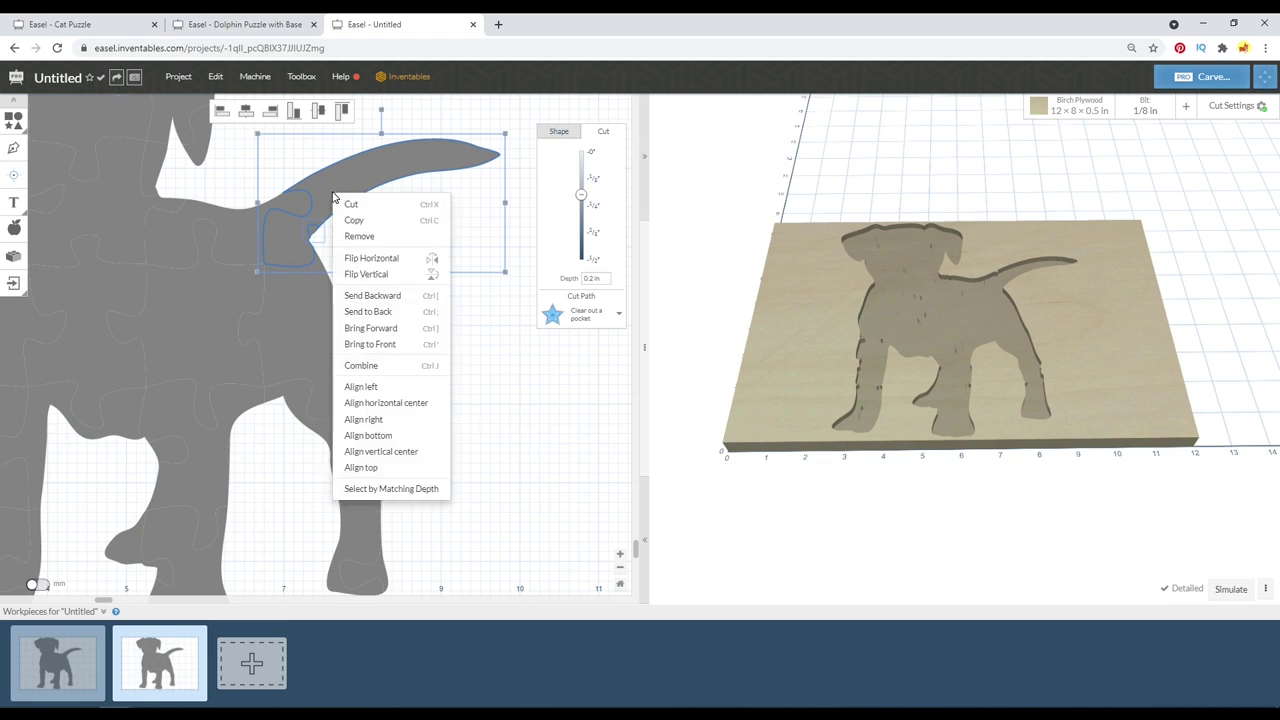
click(366, 356)
right_click(343, 209)
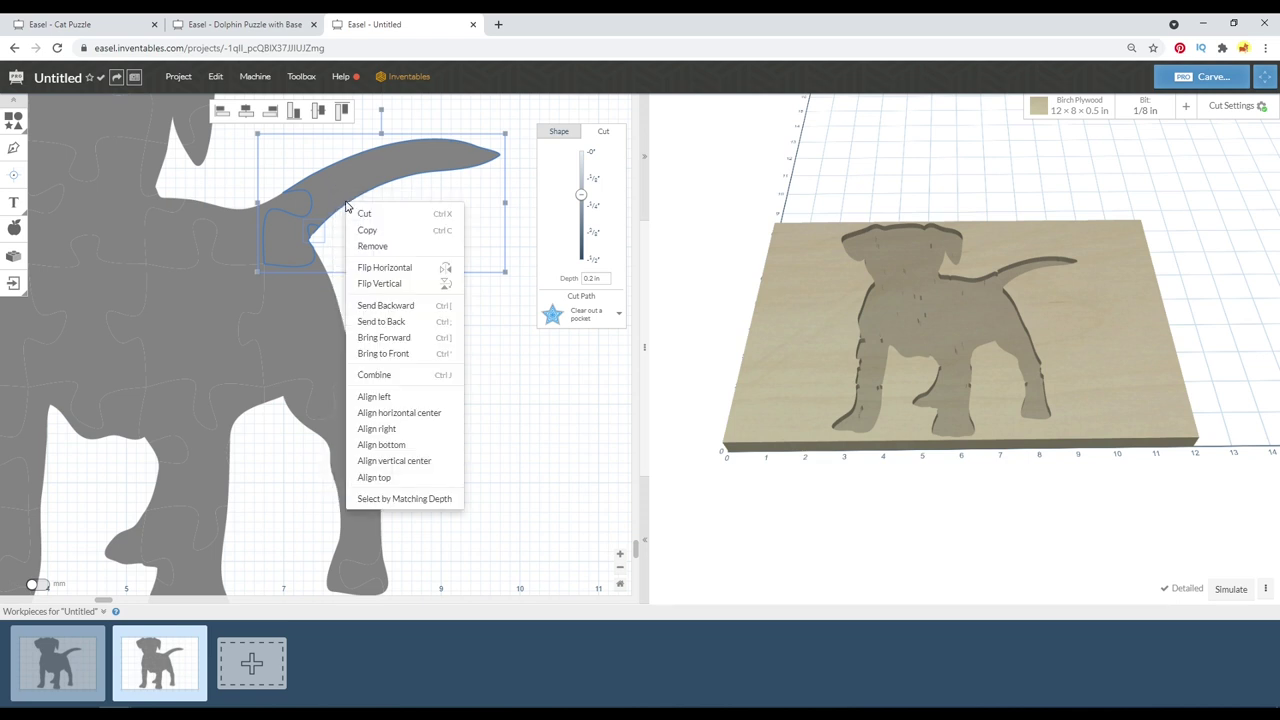
click(358, 373)
click(325, 313)
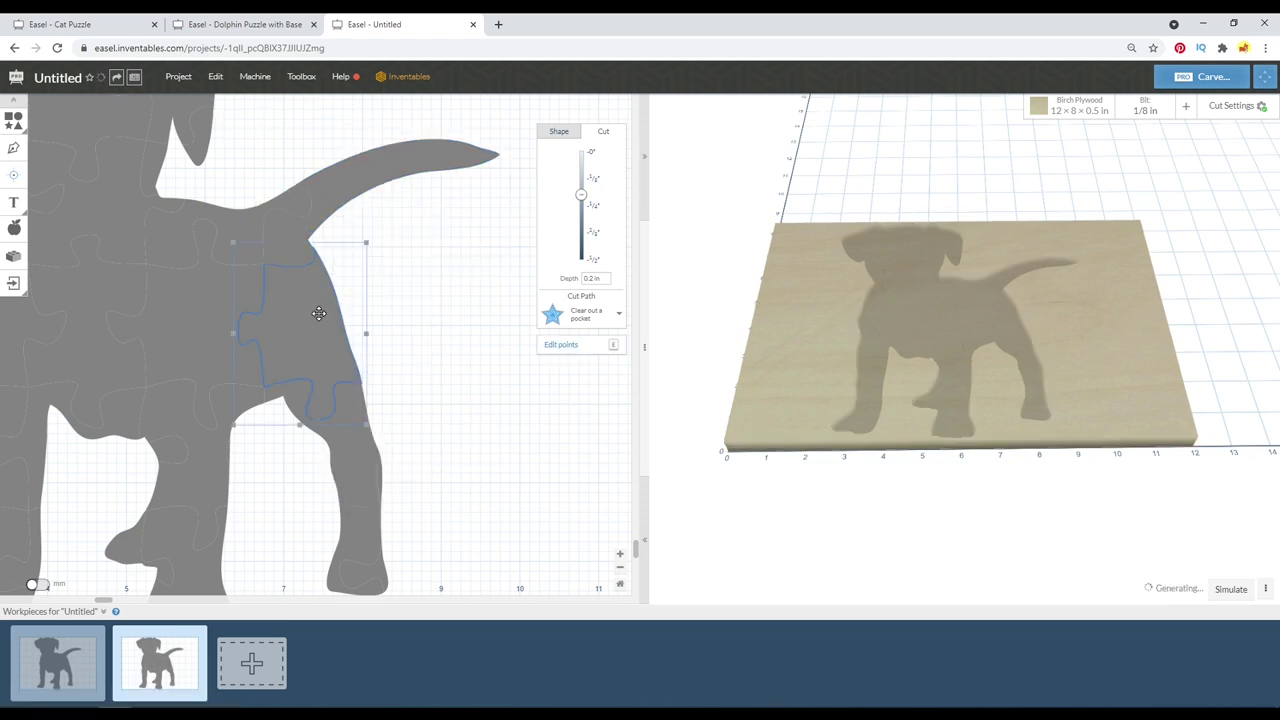
Split the back piece in front of the tail into its separate components with the Shape Exploder app, searching for "shape".
click(243, 238)
right_click(243, 238)
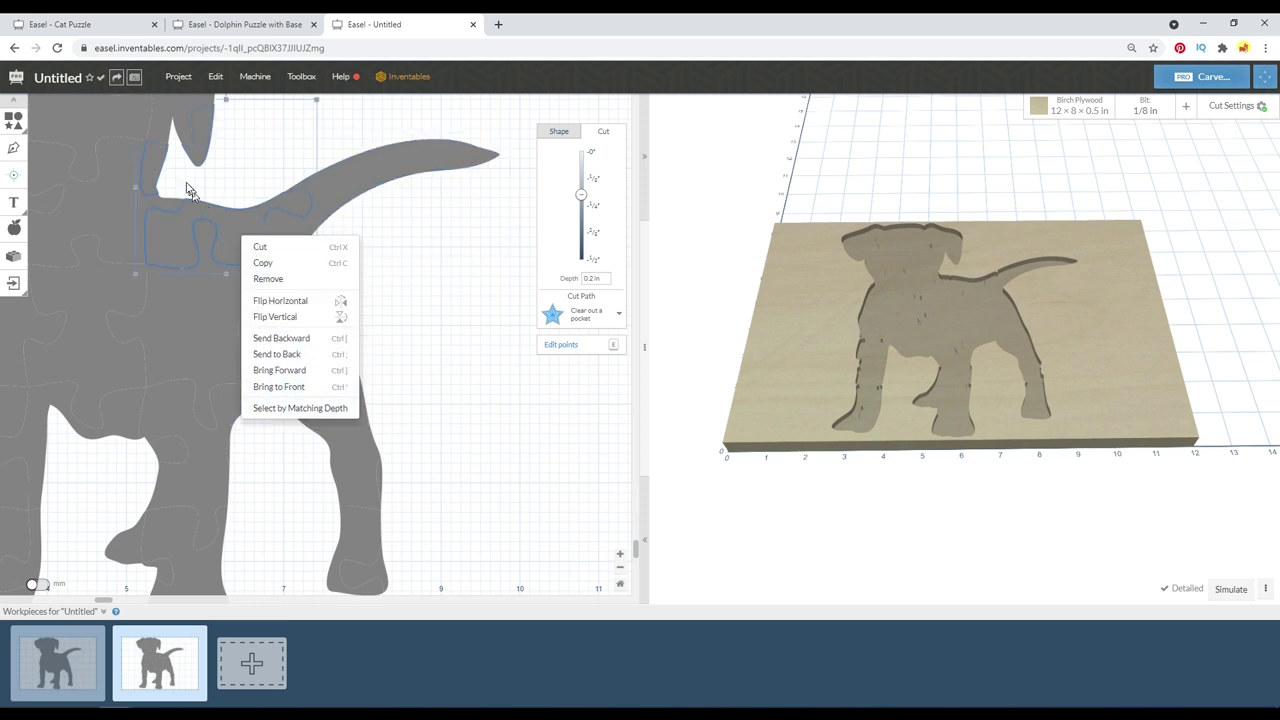
click(15, 260)
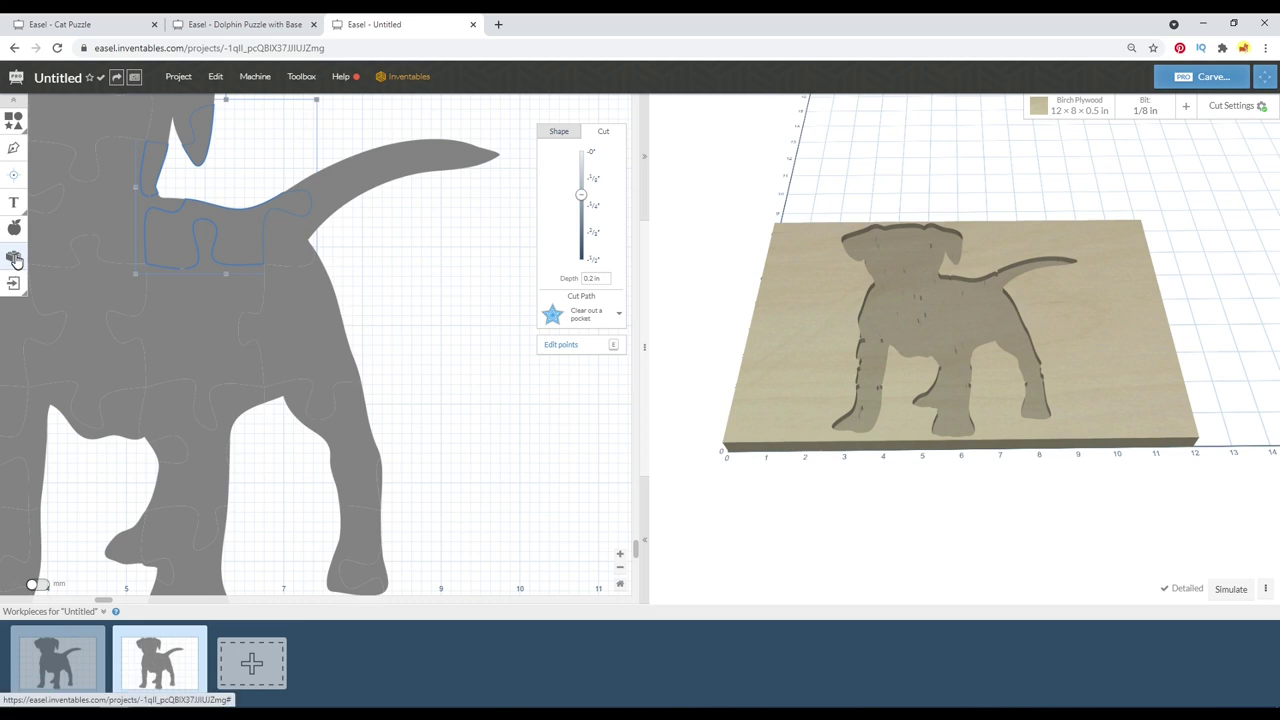
text(shape)
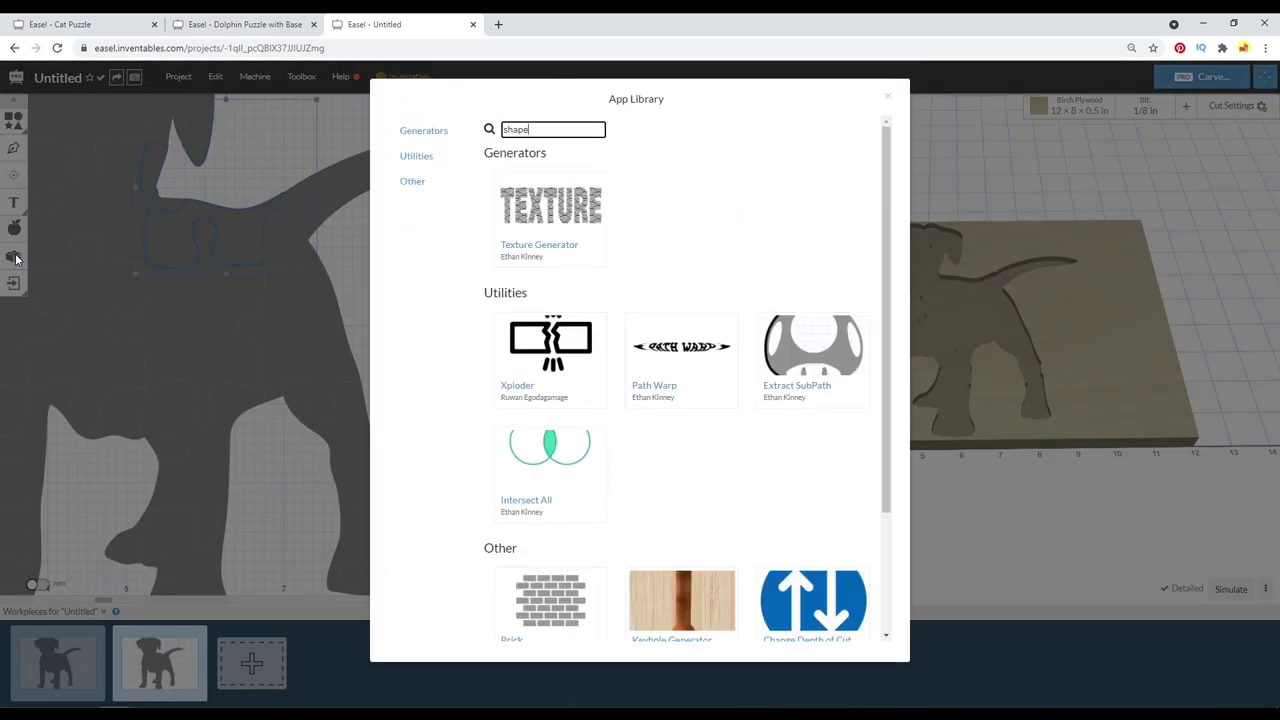
scroll(575, 393, down, 2)
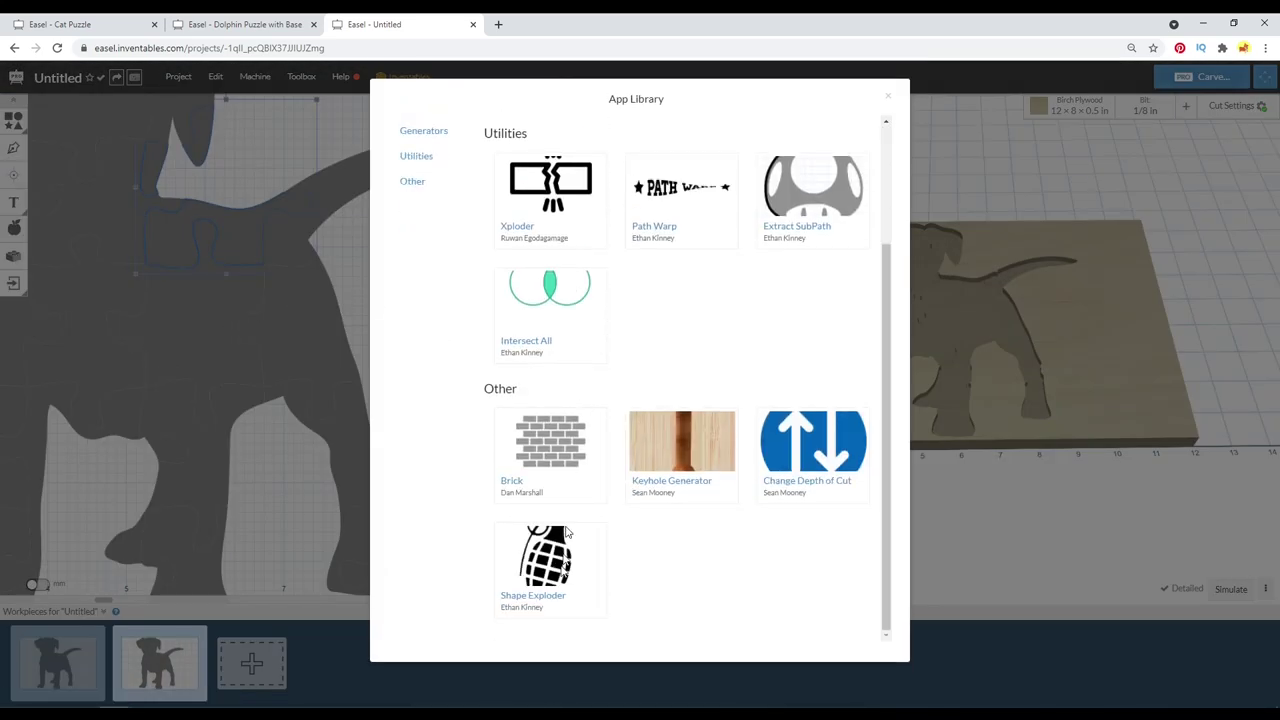
click(545, 560)
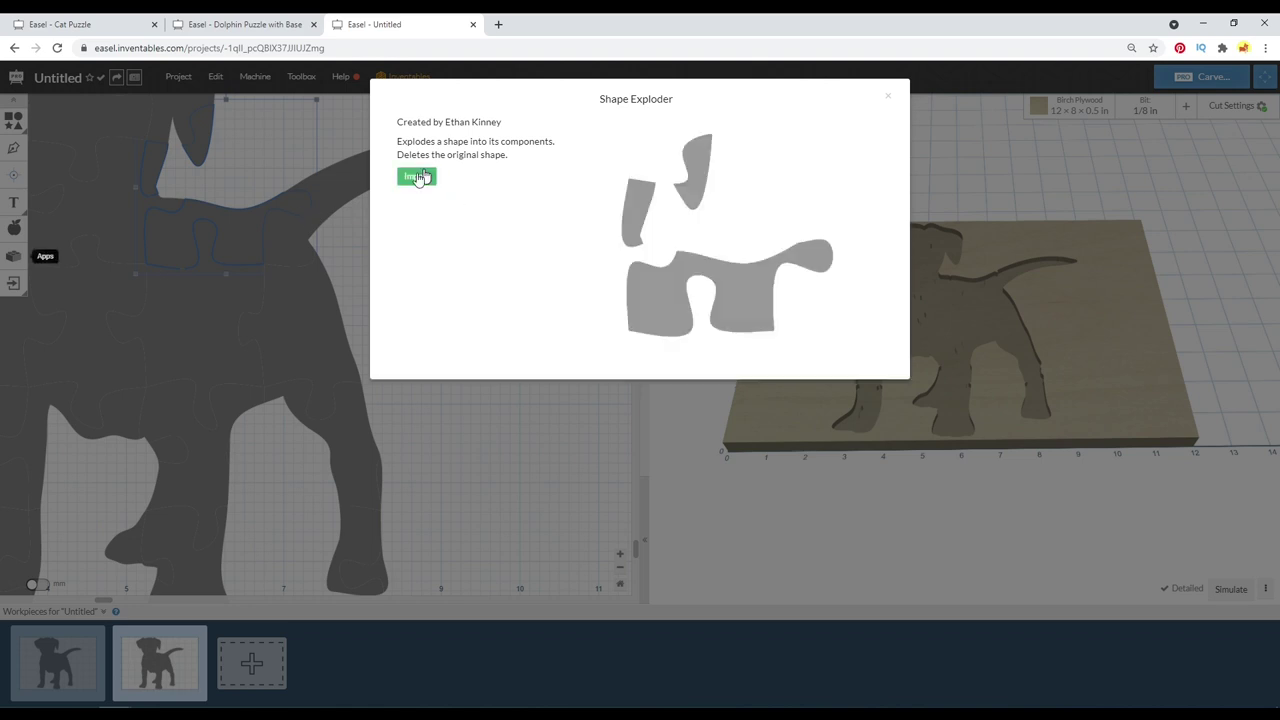
click(417, 177)
Combine the loose tip of the ear nearest the tail with the adjoining head piece, and check the neighbouring head pieces.
scroll(197, 172, up, 5)
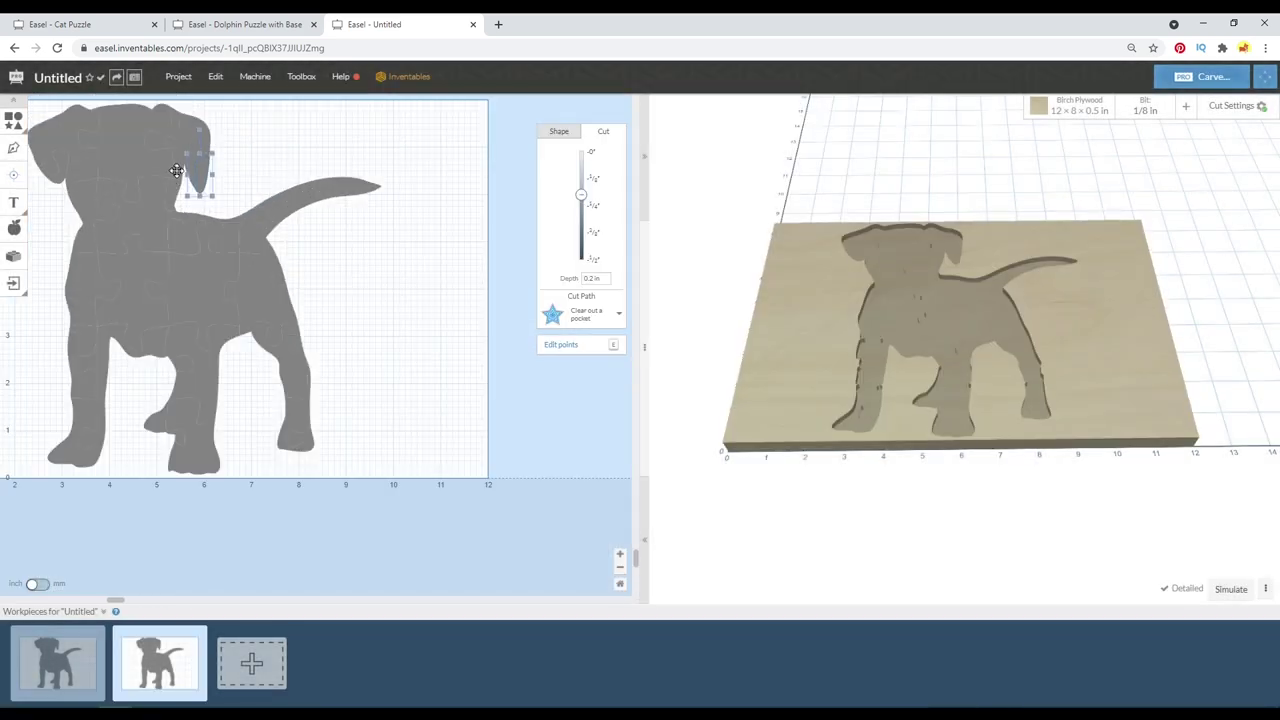
click(204, 136)
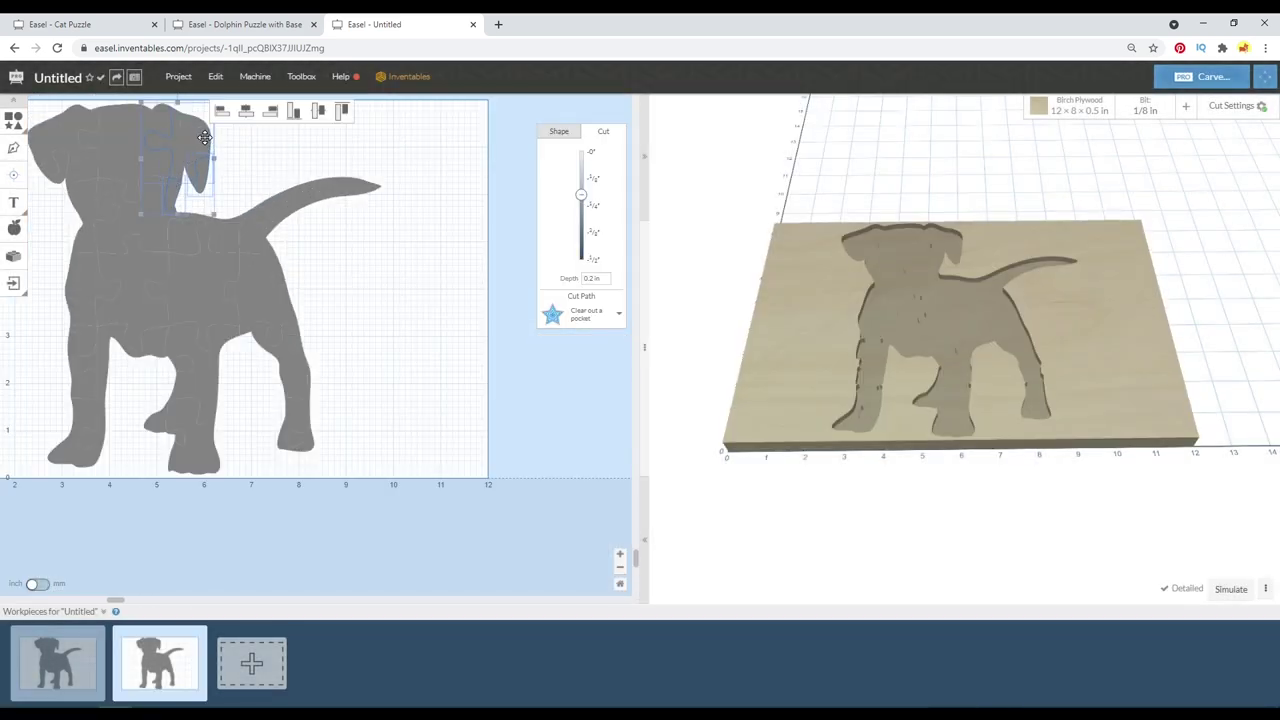
click(74, 122)
click(82, 198)
click(160, 217)
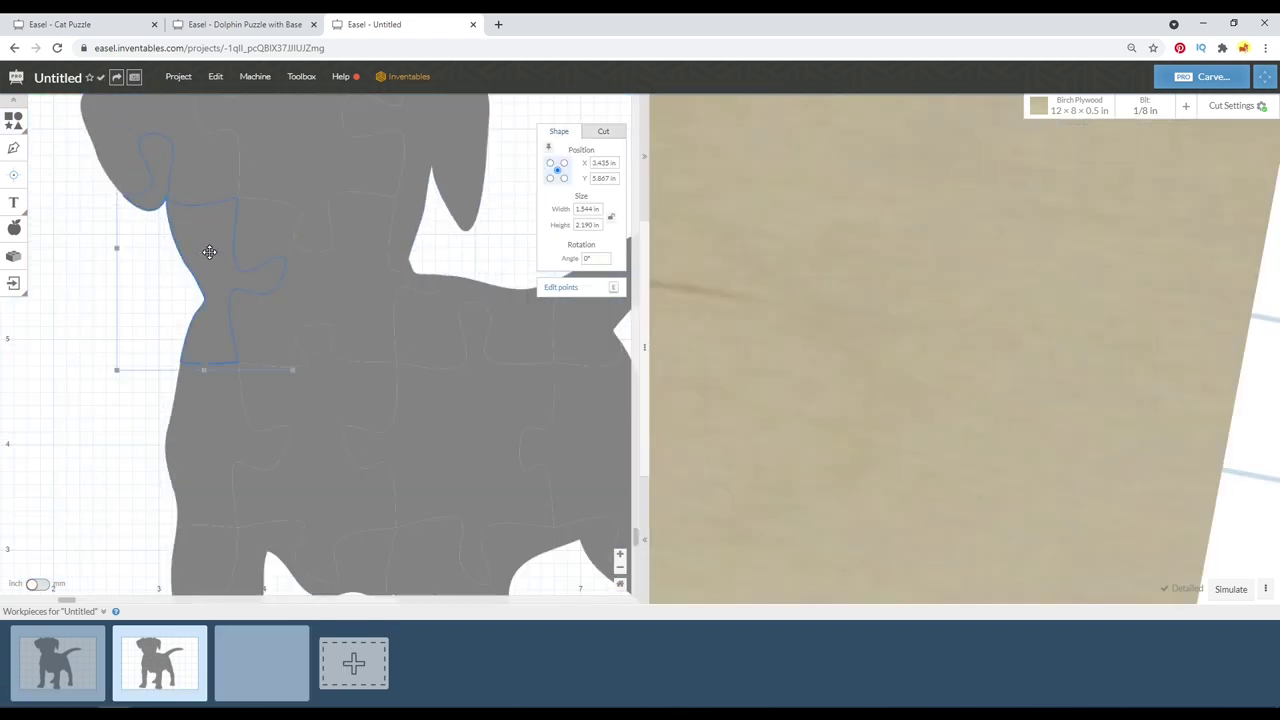
Copy the ear-and-neck piece with the narrow joint into a new workpiece at the same position, and open that workpiece.
scroll(209, 252, up, 2)
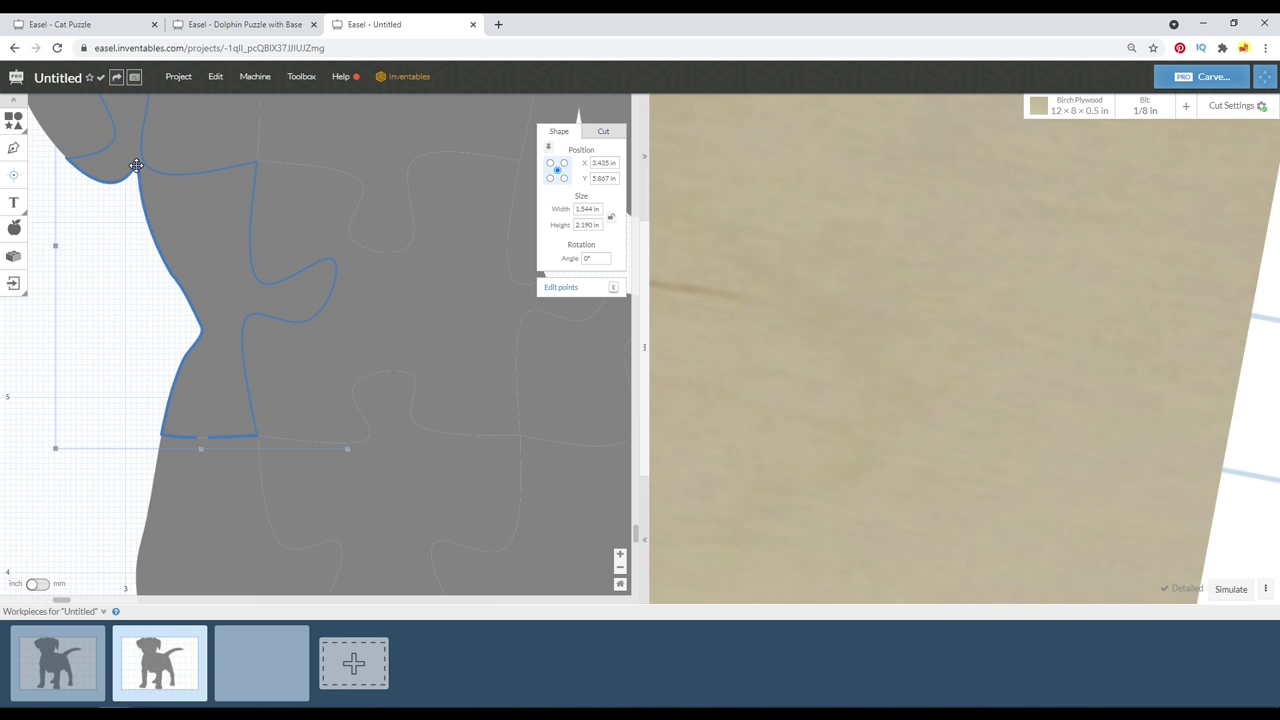
scroll(136, 157, down, 3)
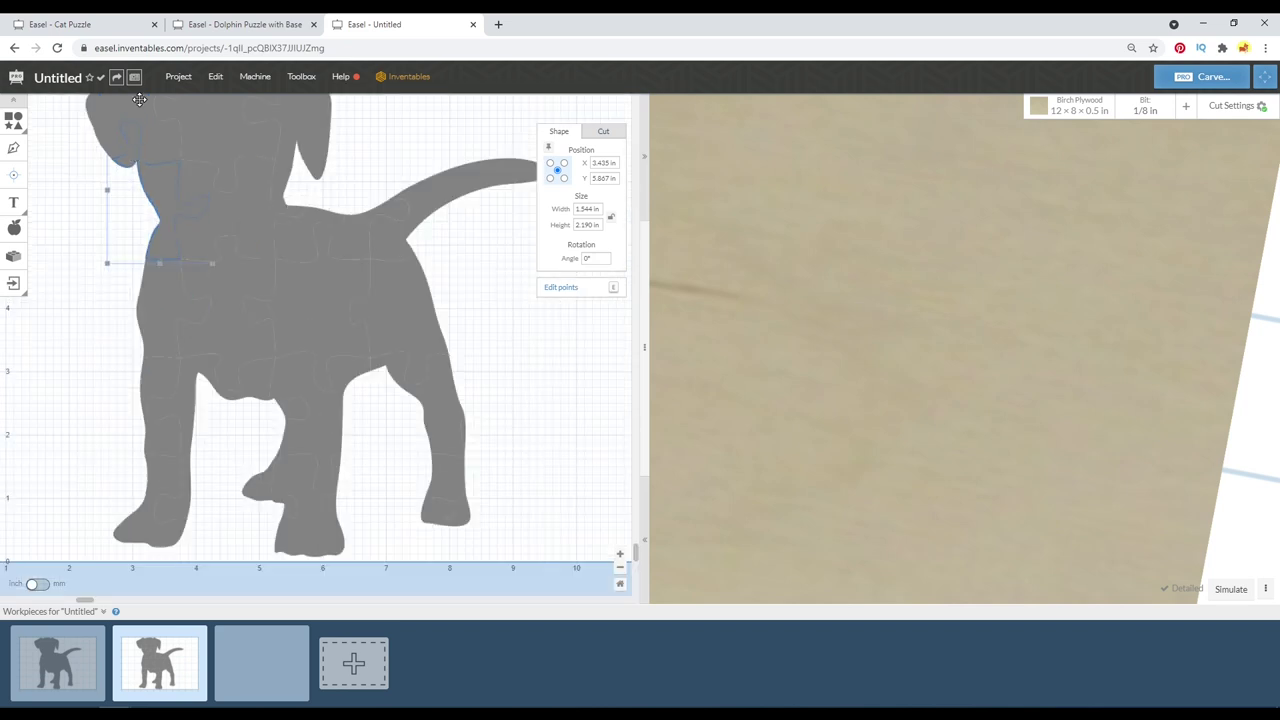
scroll(131, 142, down, 2)
scroll(131, 137, up, 4)
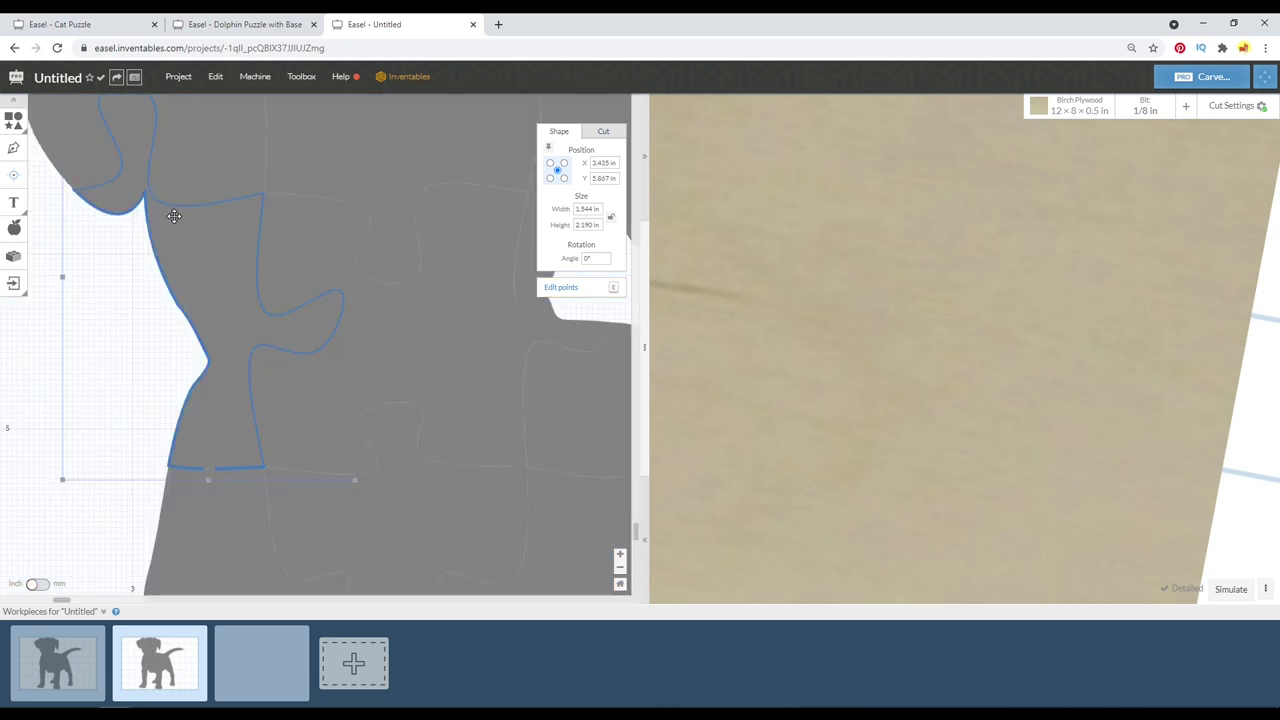
scroll(174, 216, down, 3)
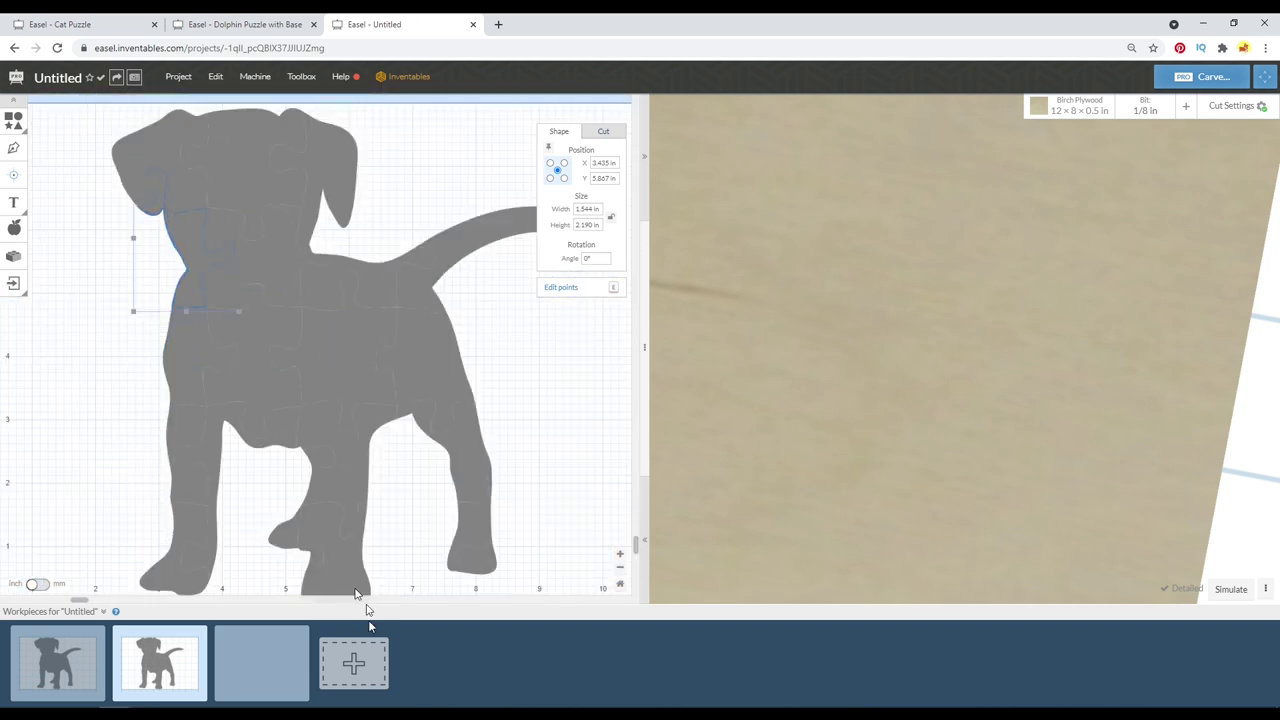
click(283, 670)
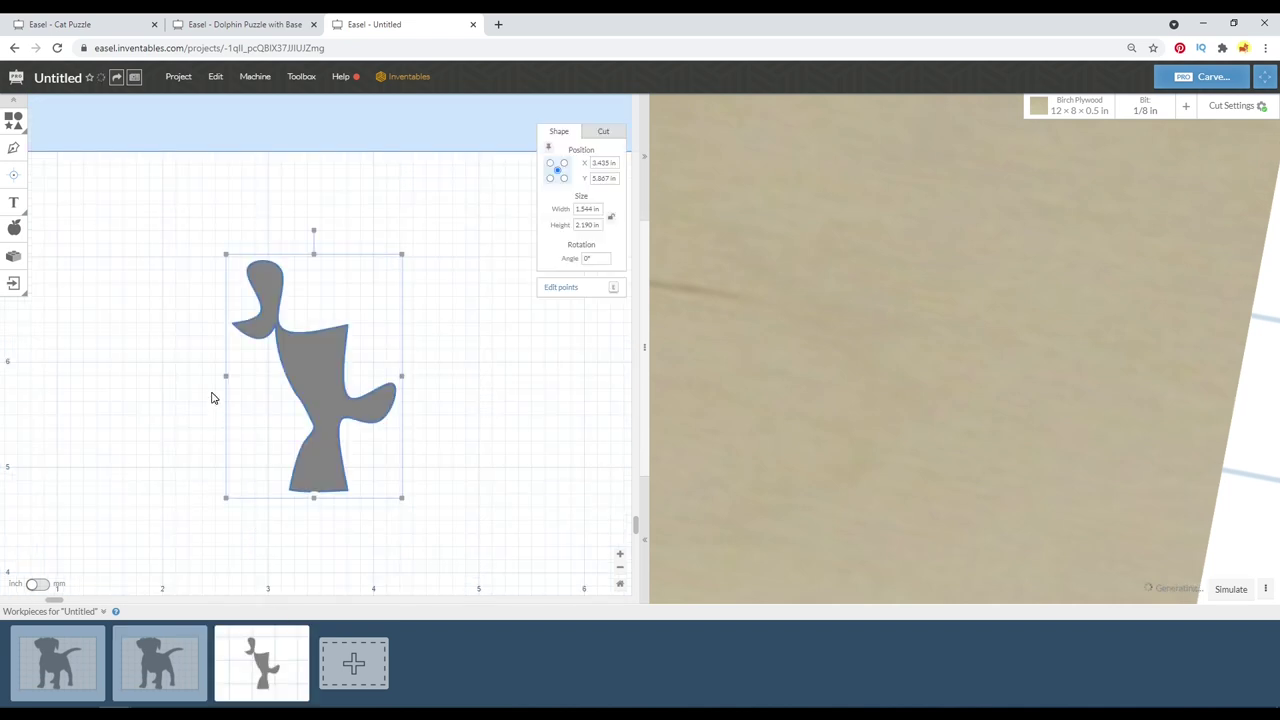
Compare the copied piece's position in the new workpiece with the original's position in the dog puzzle workpiece.
scroll(214, 392, down, 5)
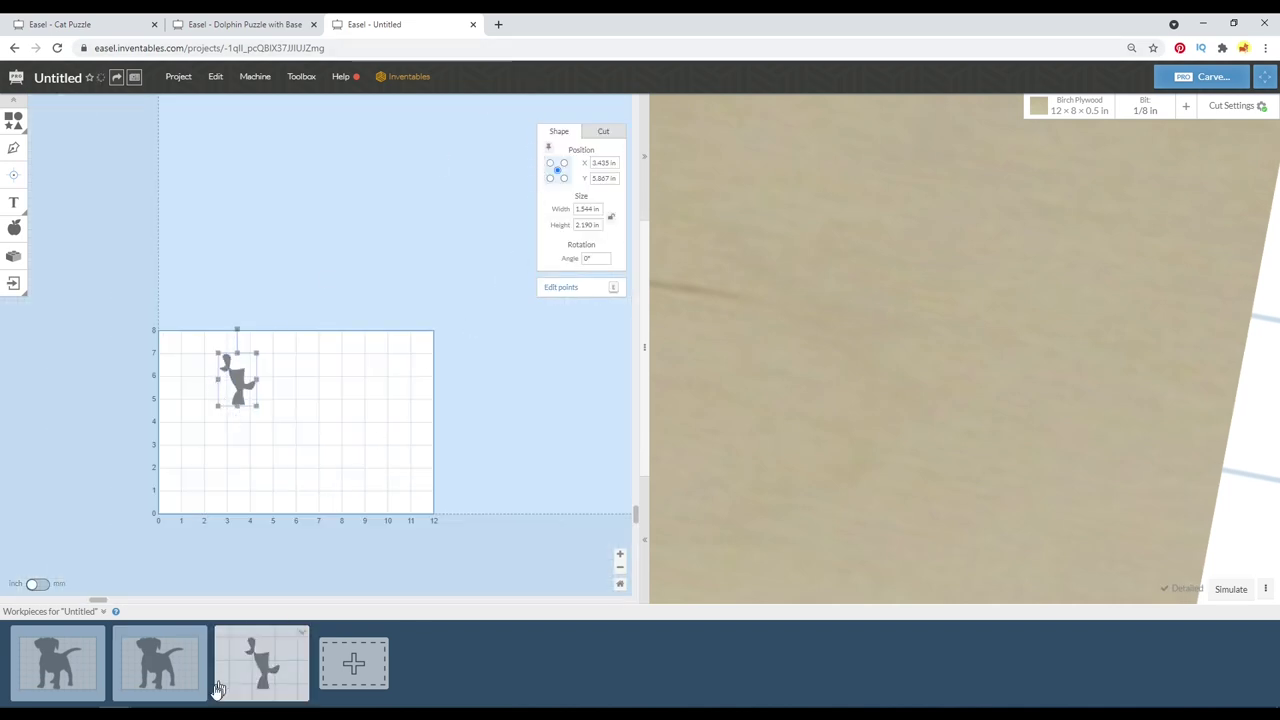
click(166, 680)
click(259, 655)
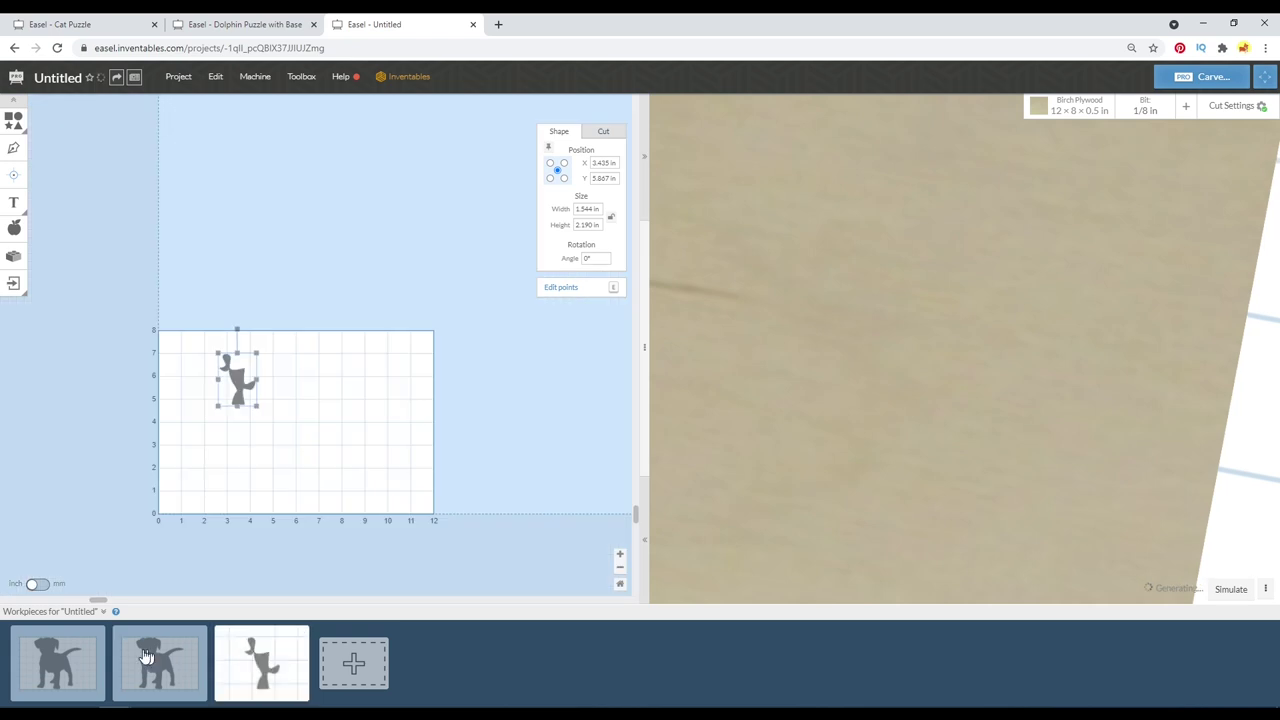
click(147, 657)
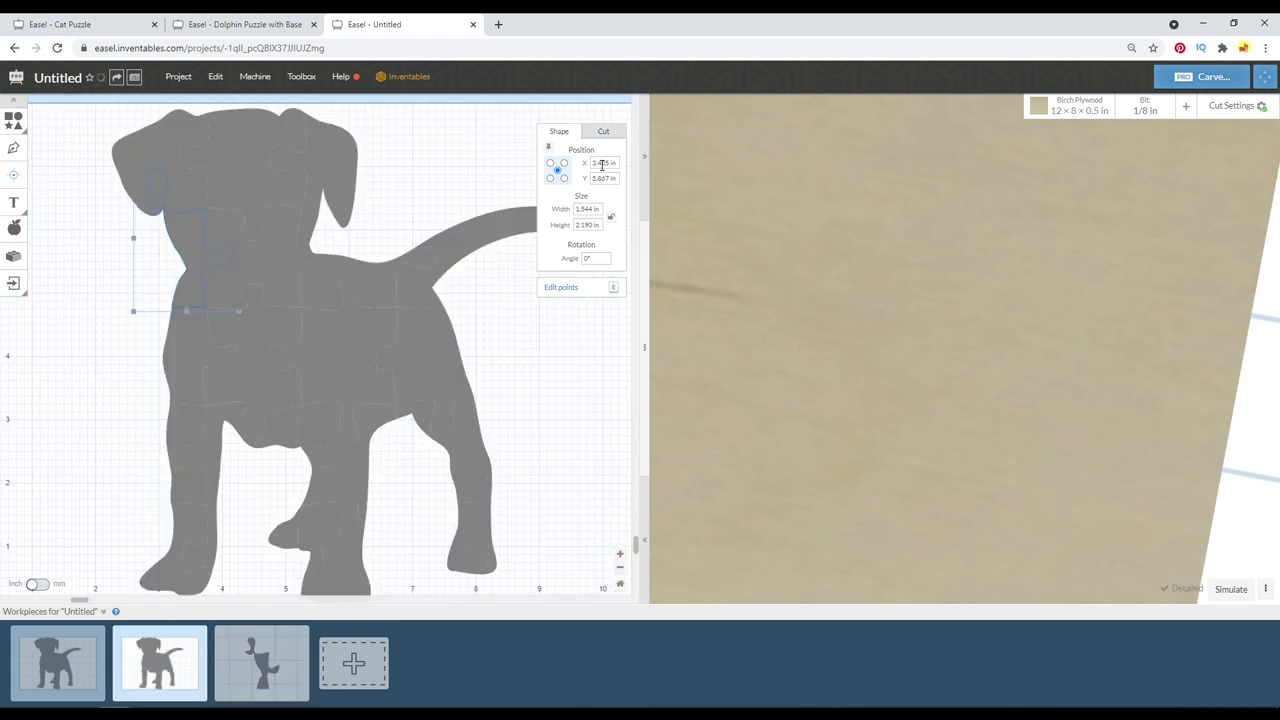
click(262, 658)
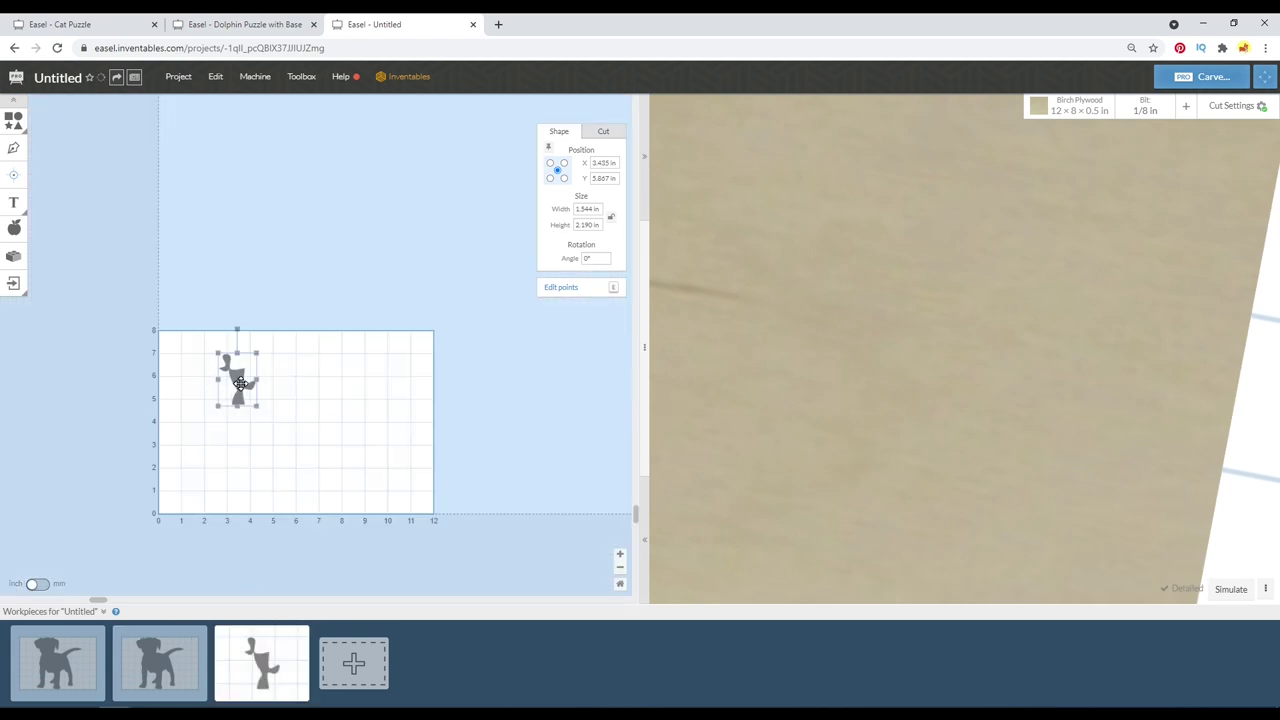
scroll(240, 383, up, 5)
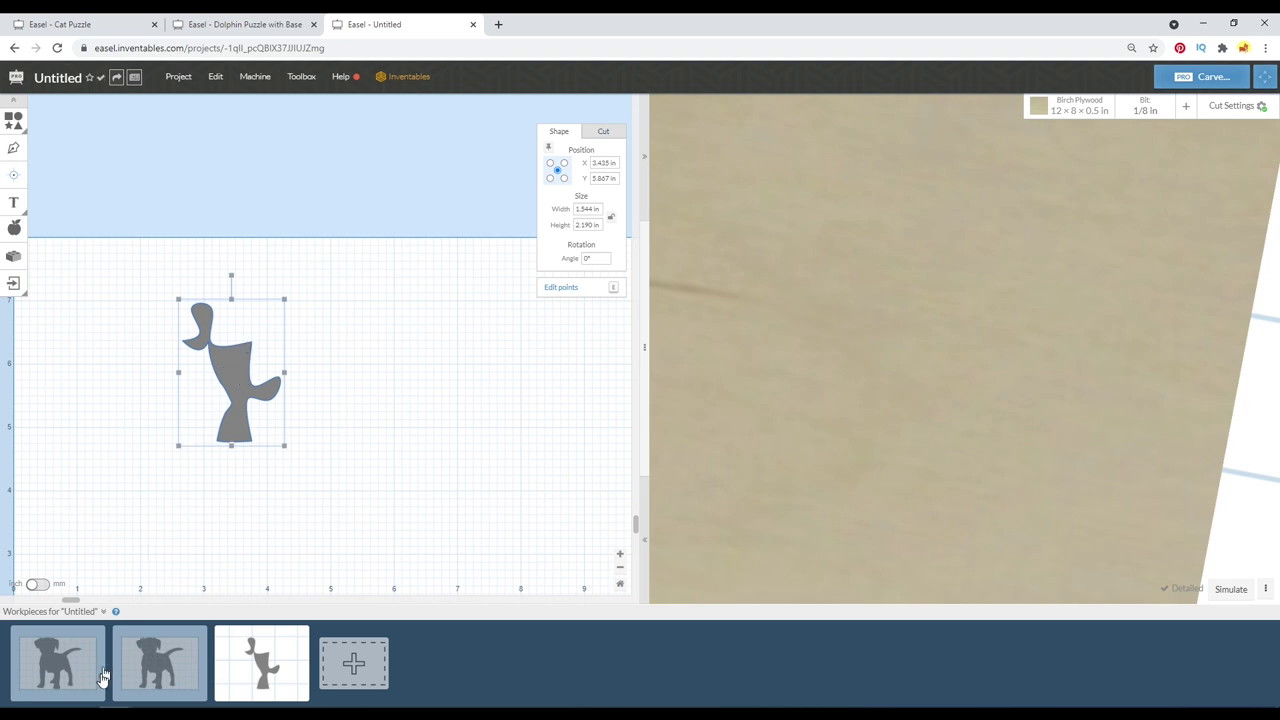
Try moving the unpinned copy of the ear-and-neck piece to another position, and undo the move.
click(311, 299)
drag(285, 252, 40, 548)
drag(304, 234, 144, 433)
drag(217, 361, 272, 305)
key(ctrl+z)
Pin the copied piece in place, check the Enable Pinning Shapes option in the general machine settings, and test that the piece is locked.
click(548, 148)
click(253, 77)
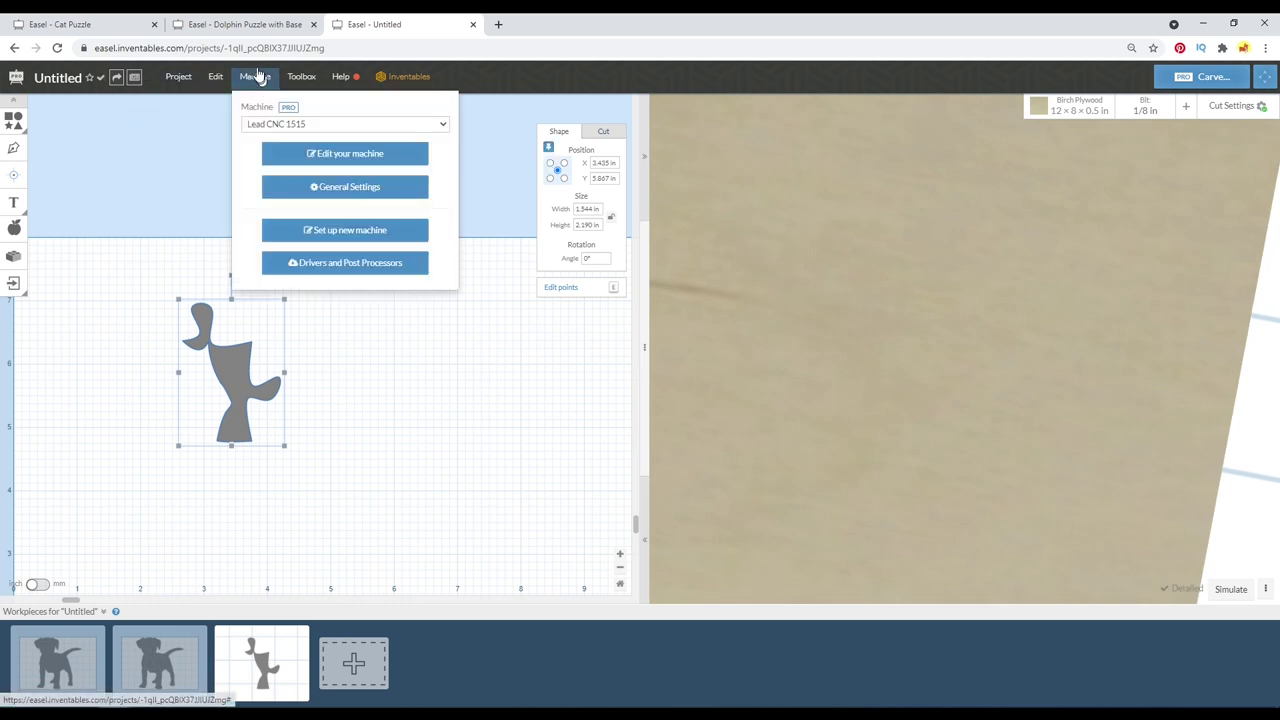
click(298, 195)
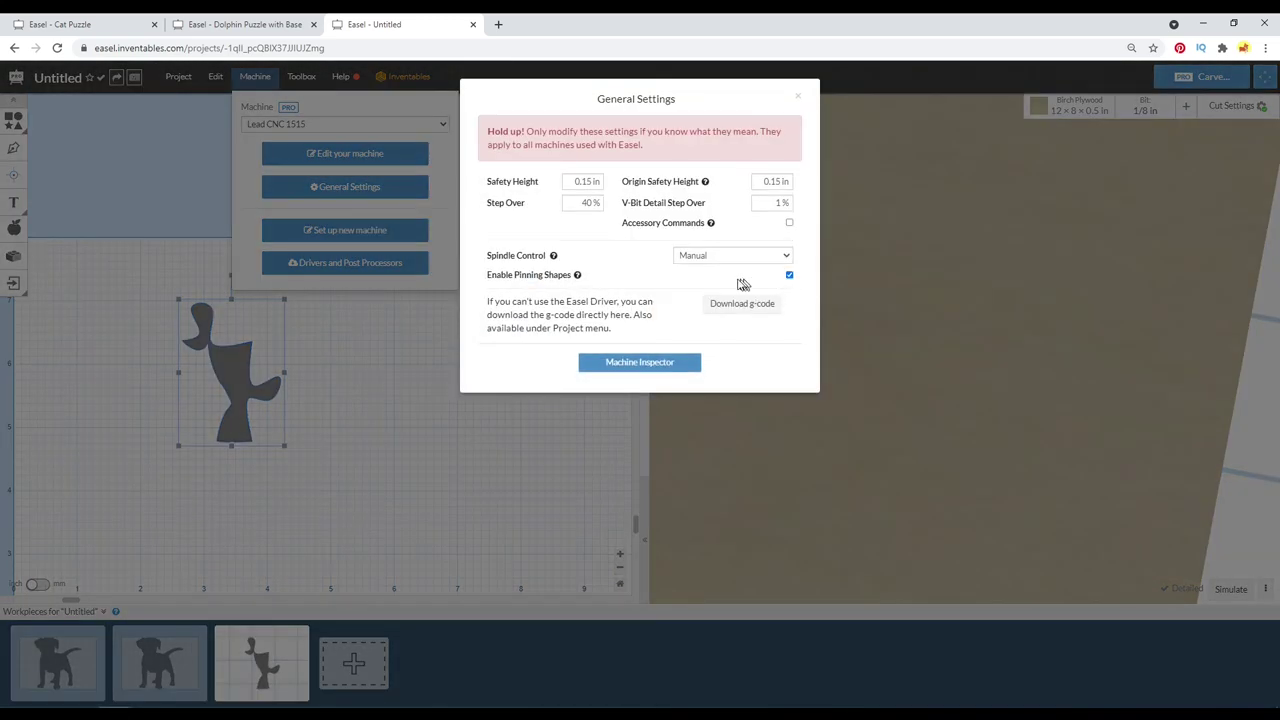
click(432, 367)
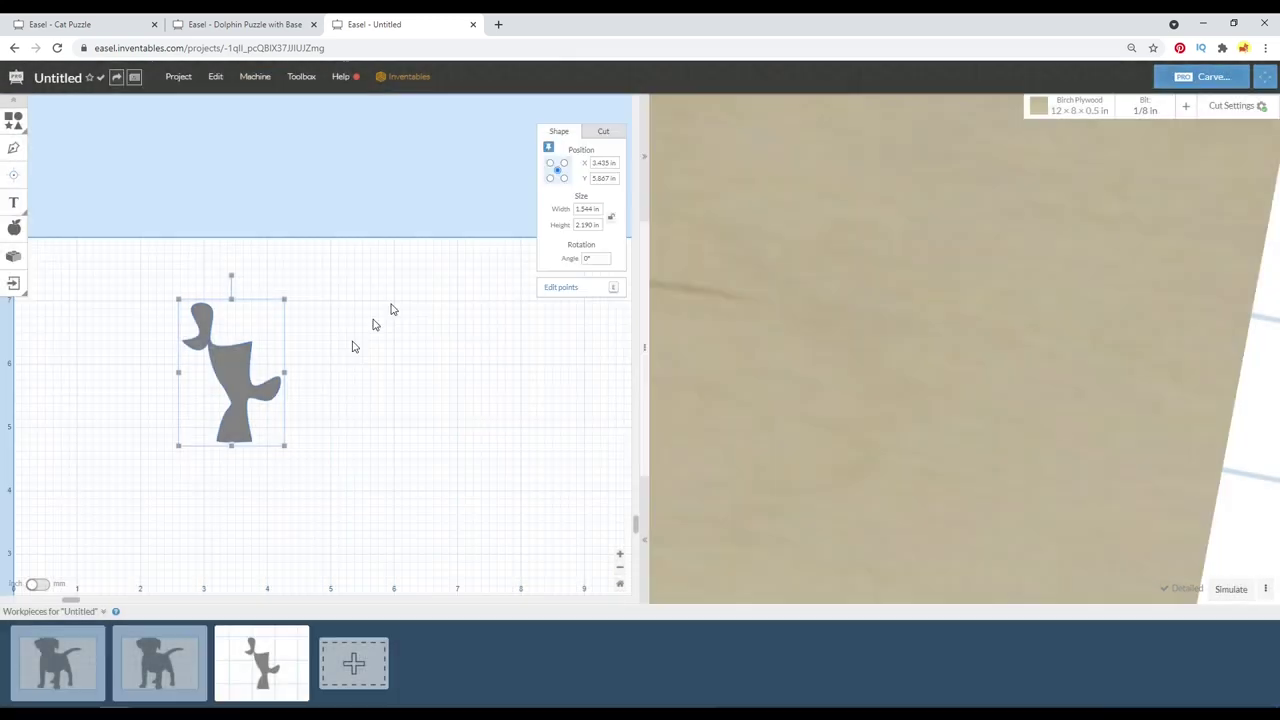
mouse_move(331, 321)
mouse_down()
mouse_move(206, 378)
mouse_move(263, 334)
mouse_up()
right_click(231, 367)
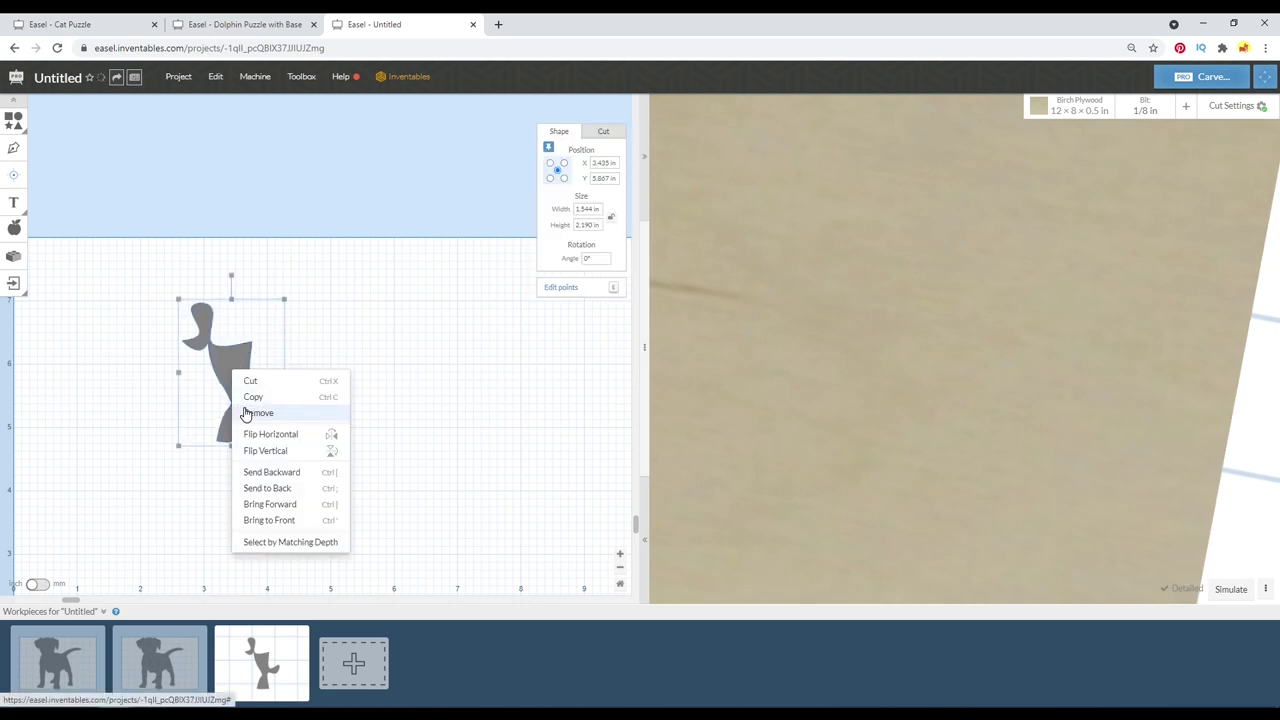
click(262, 296)
click(213, 350)
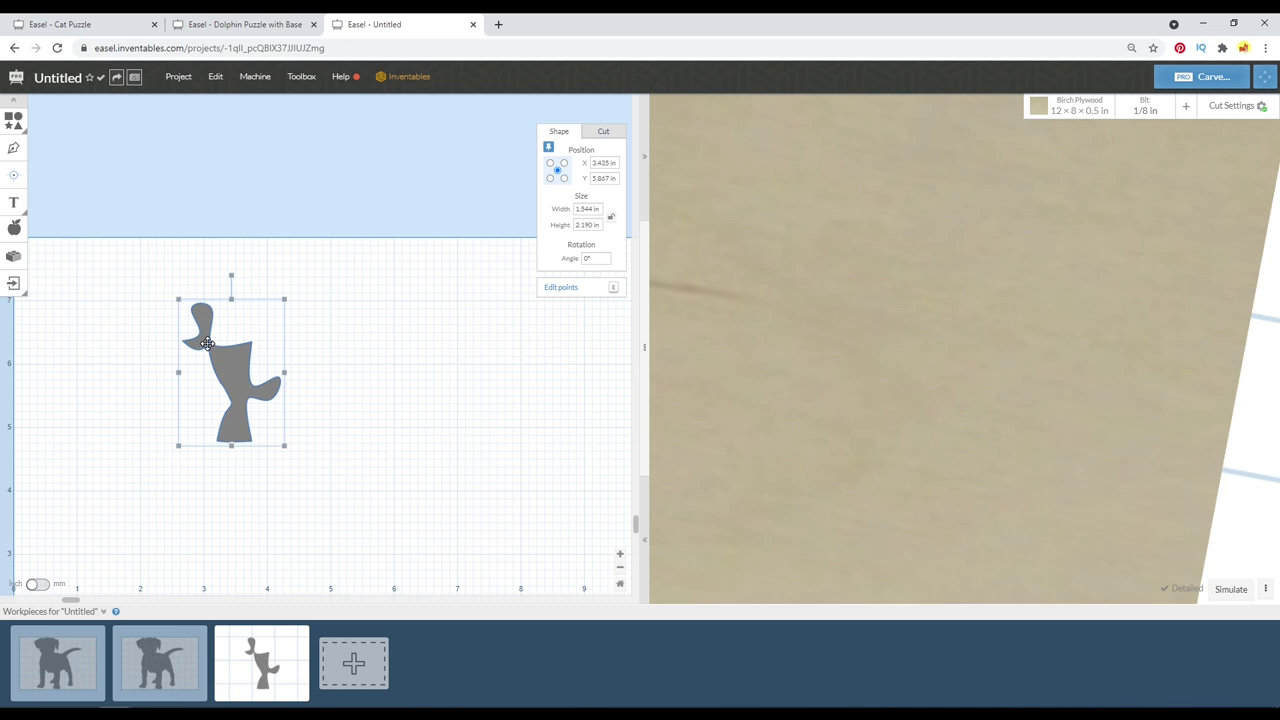
Add a square over the copied piece and flatten it to a thin line 2 in wide and 0.002 in high.
scroll(207, 343, up, 5)
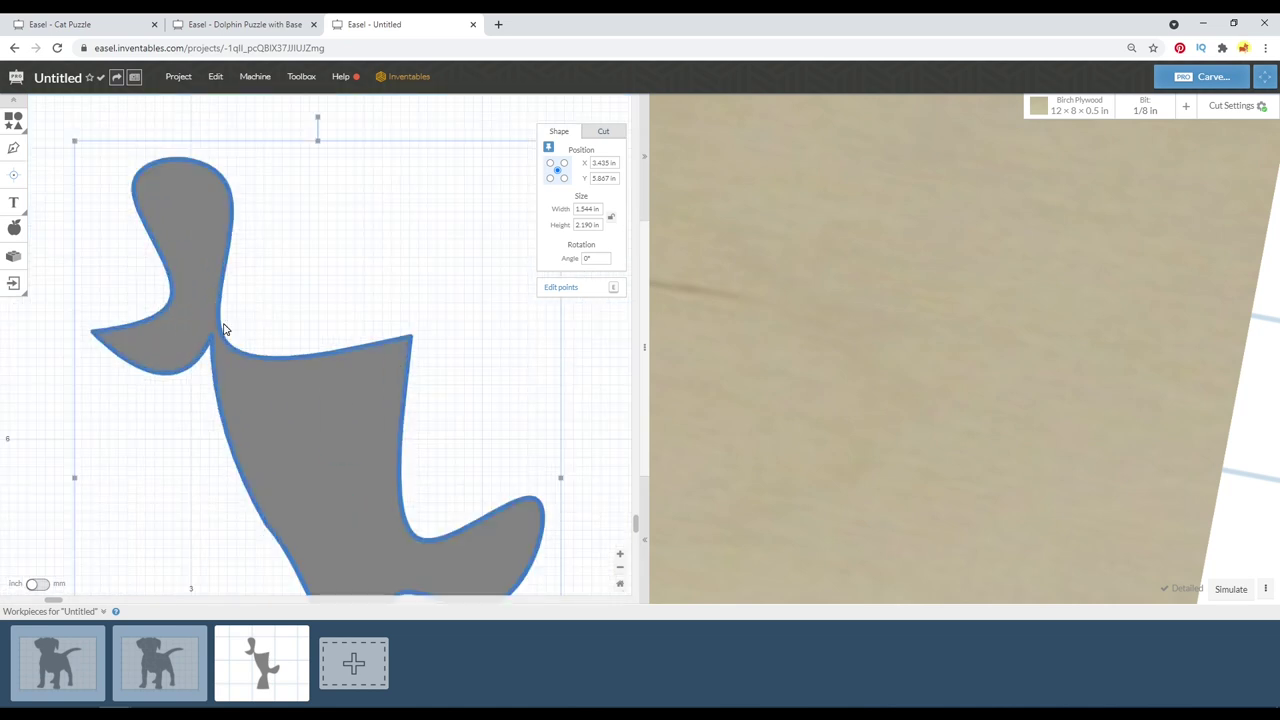
scroll(224, 337, down, 2)
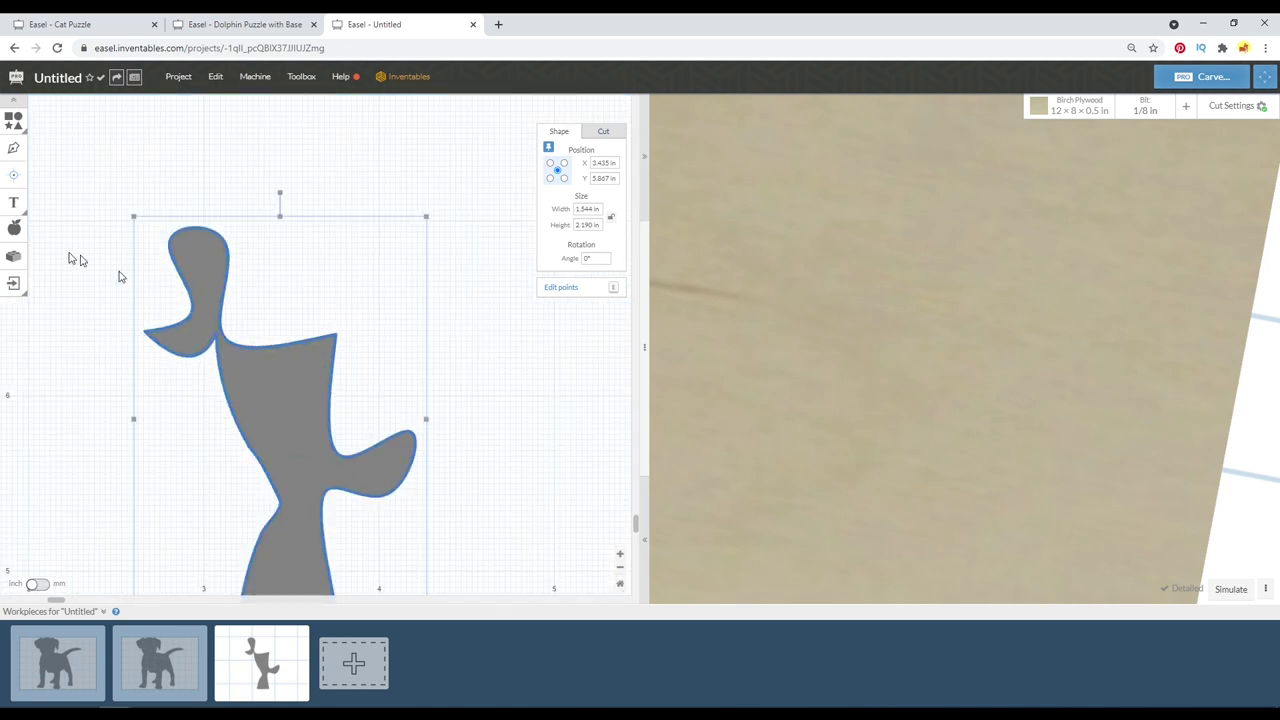
click(43, 123)
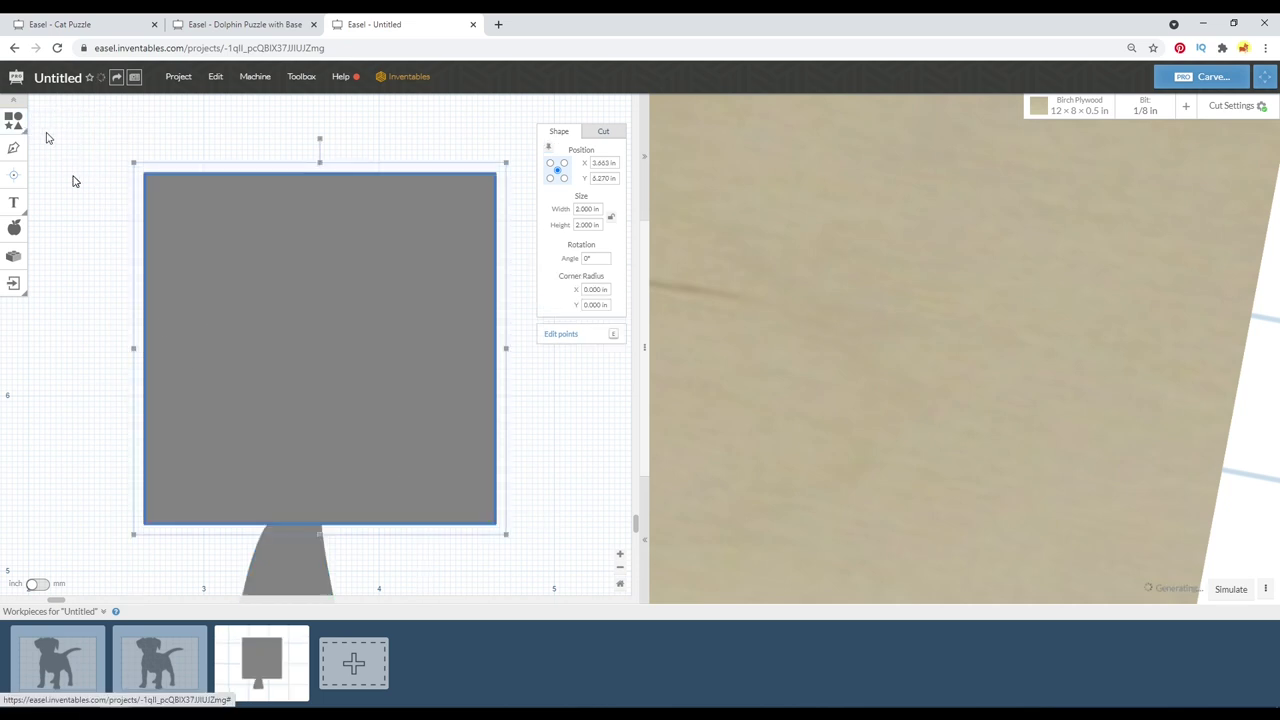
drag(806, 226, 689, 221)
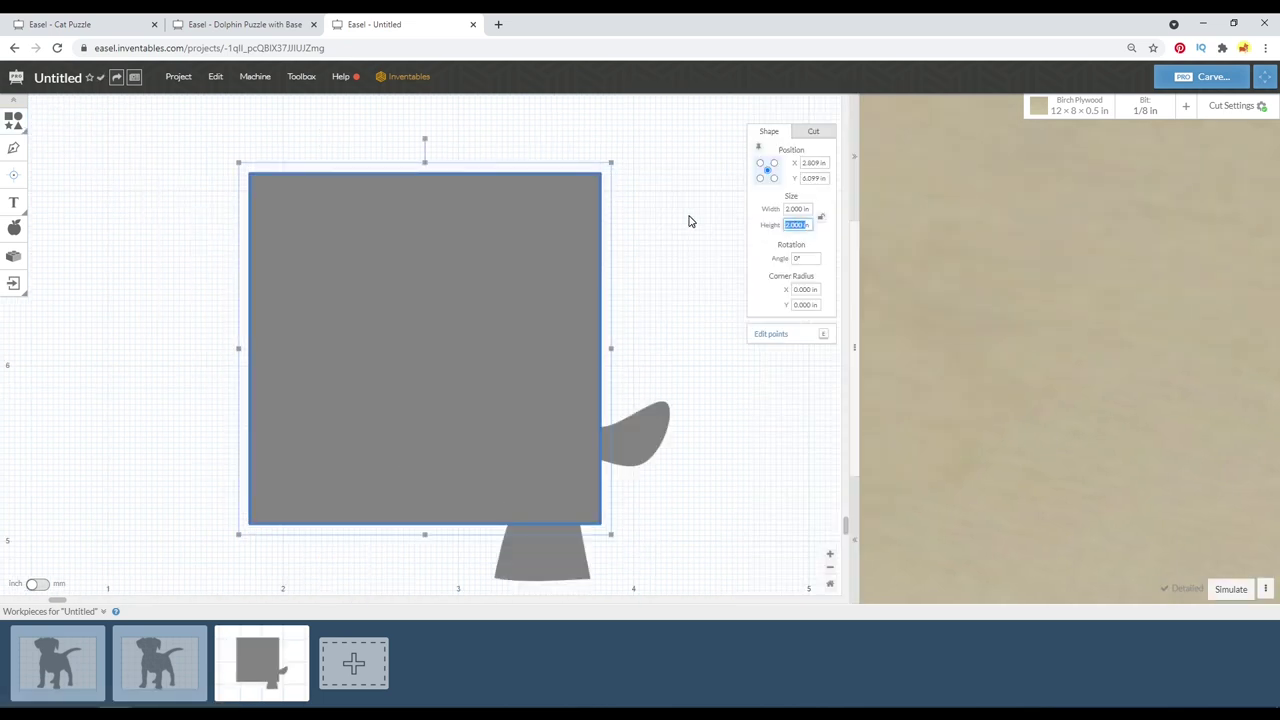
key(Return)
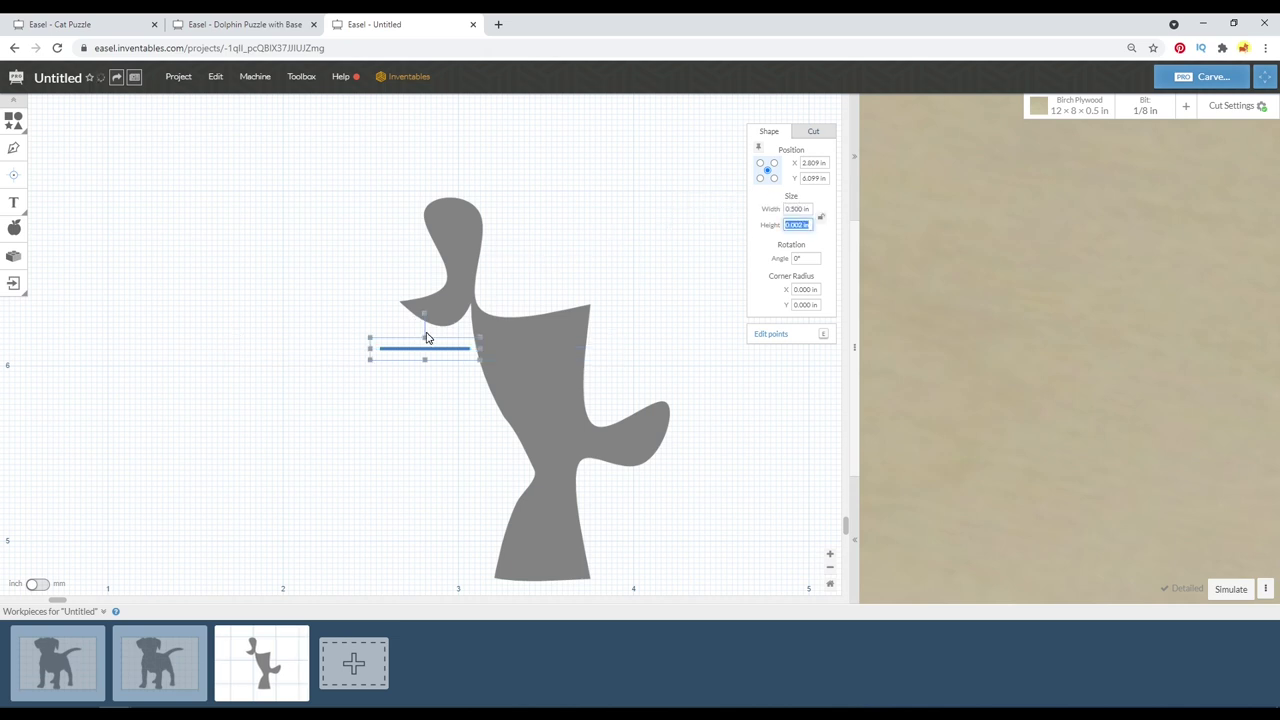
Shorten the thin line to 0.5 in, rotate it to about 66.7°, and place it across the narrow joint below the ear part.
drag(425, 314, 390, 333)
drag(434, 330, 482, 283)
scroll(482, 283, up, 3)
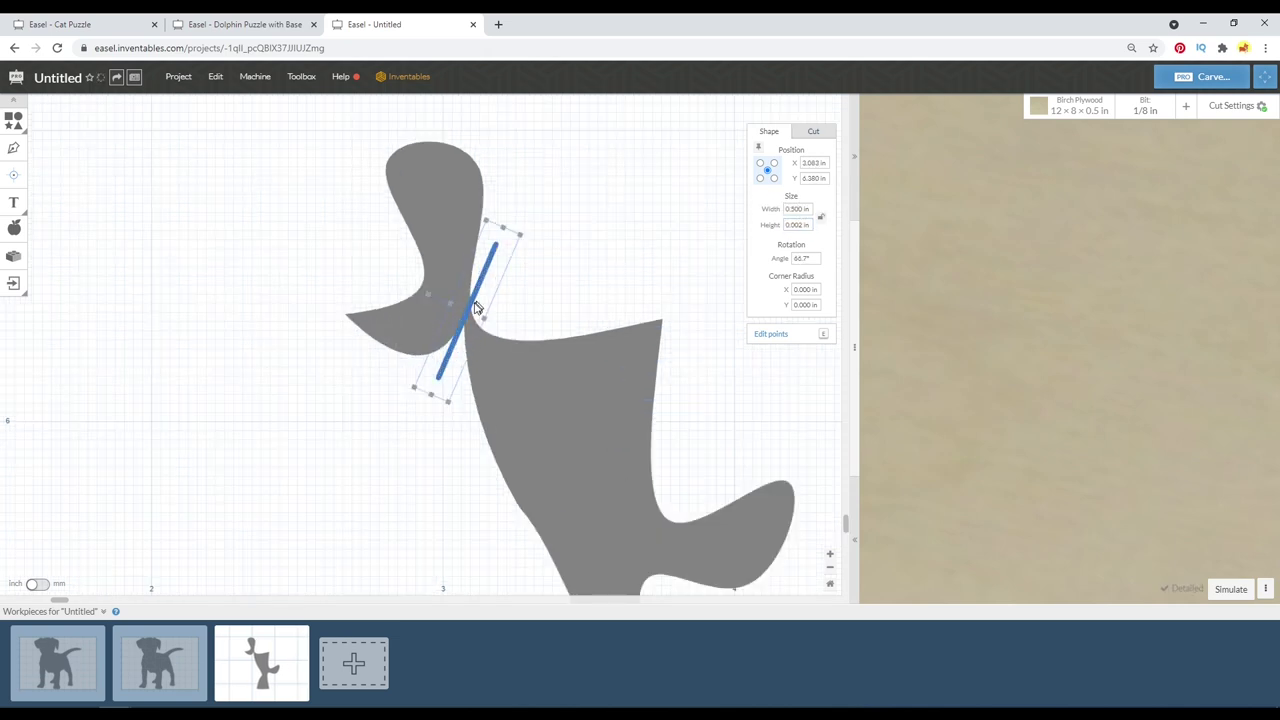
Set the thin line's cut depth to 0 and combine it with the ear-and-neck piece to cut through the narrow joint.
click(810, 133)
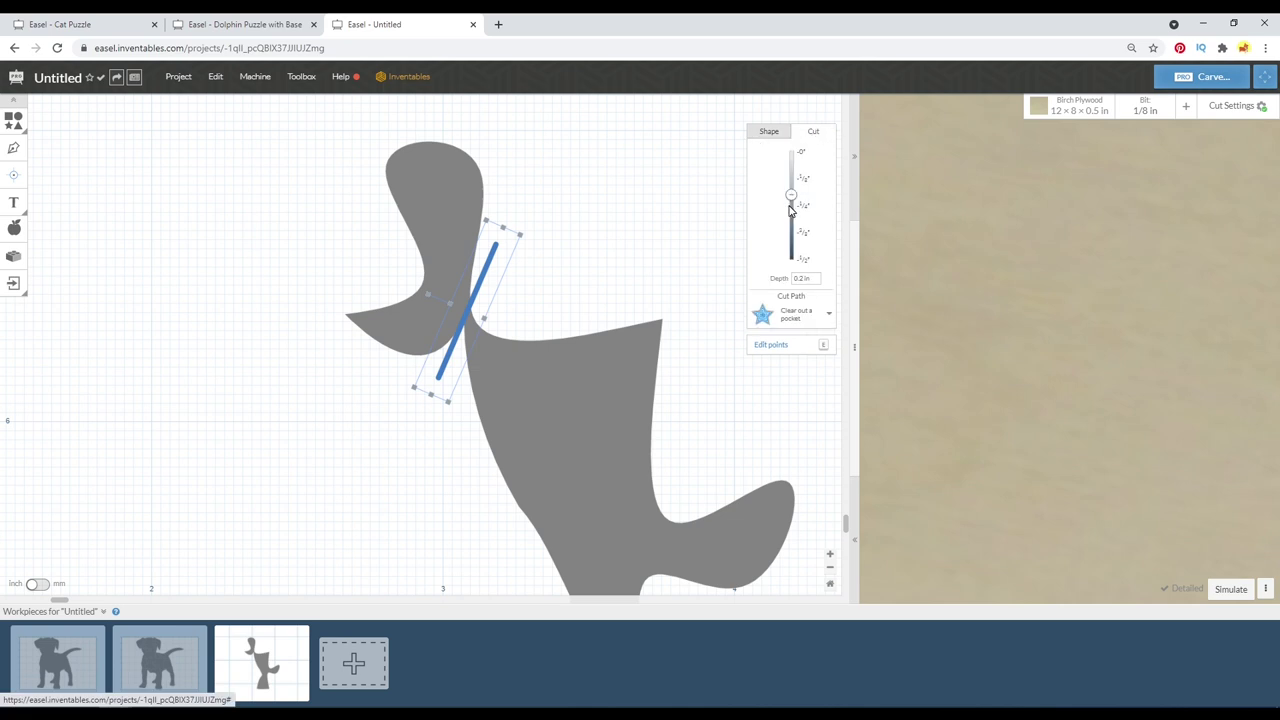
drag(790, 203, 800, 120)
click(216, 312)
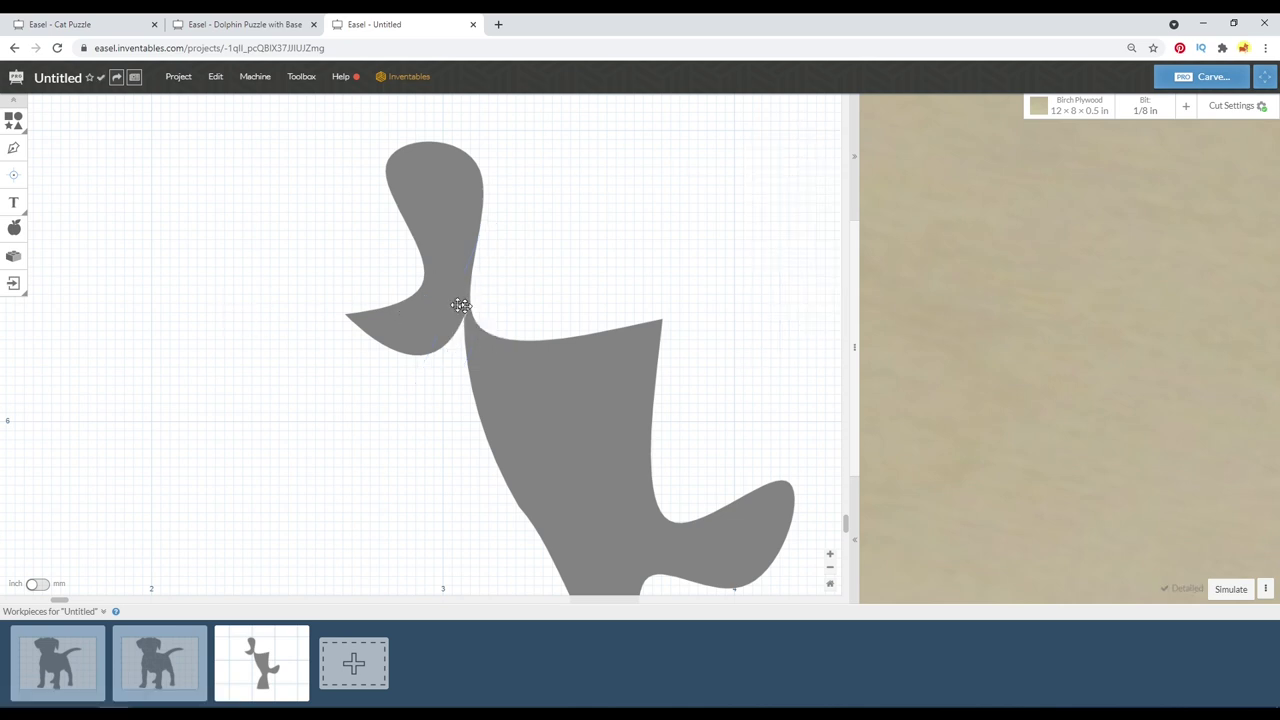
drag(208, 206, 520, 419)
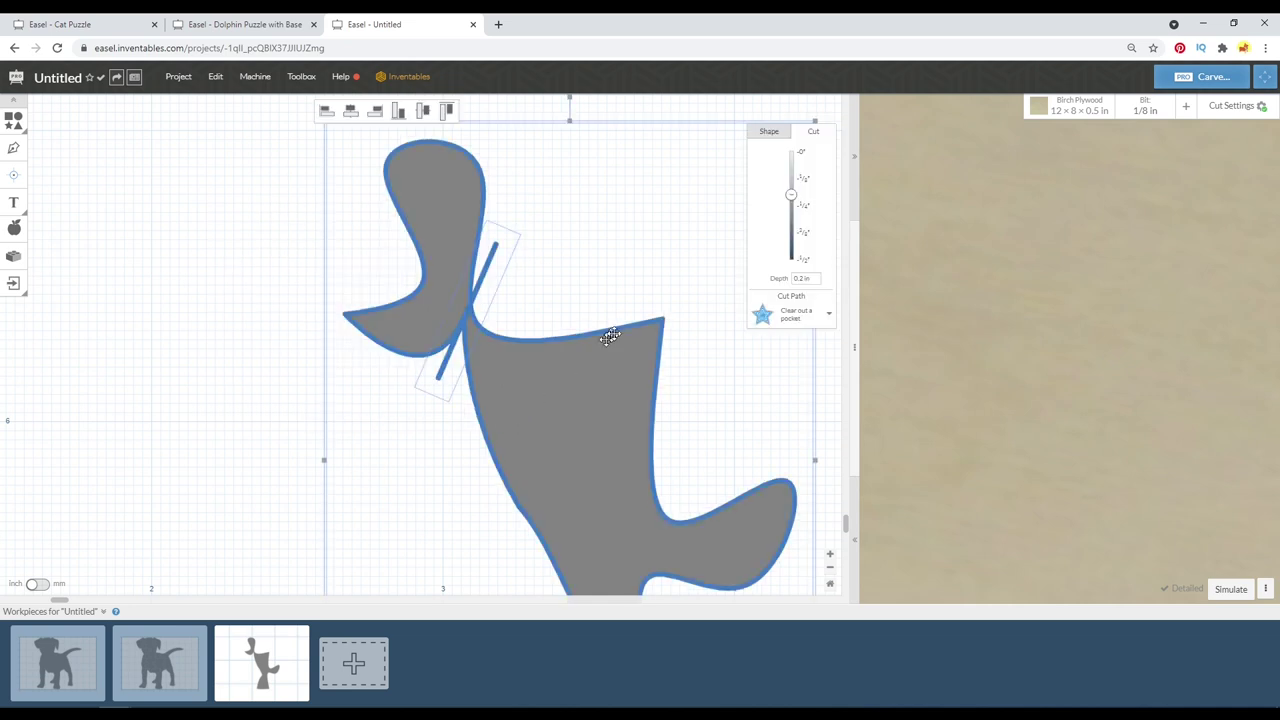
right_click(549, 378)
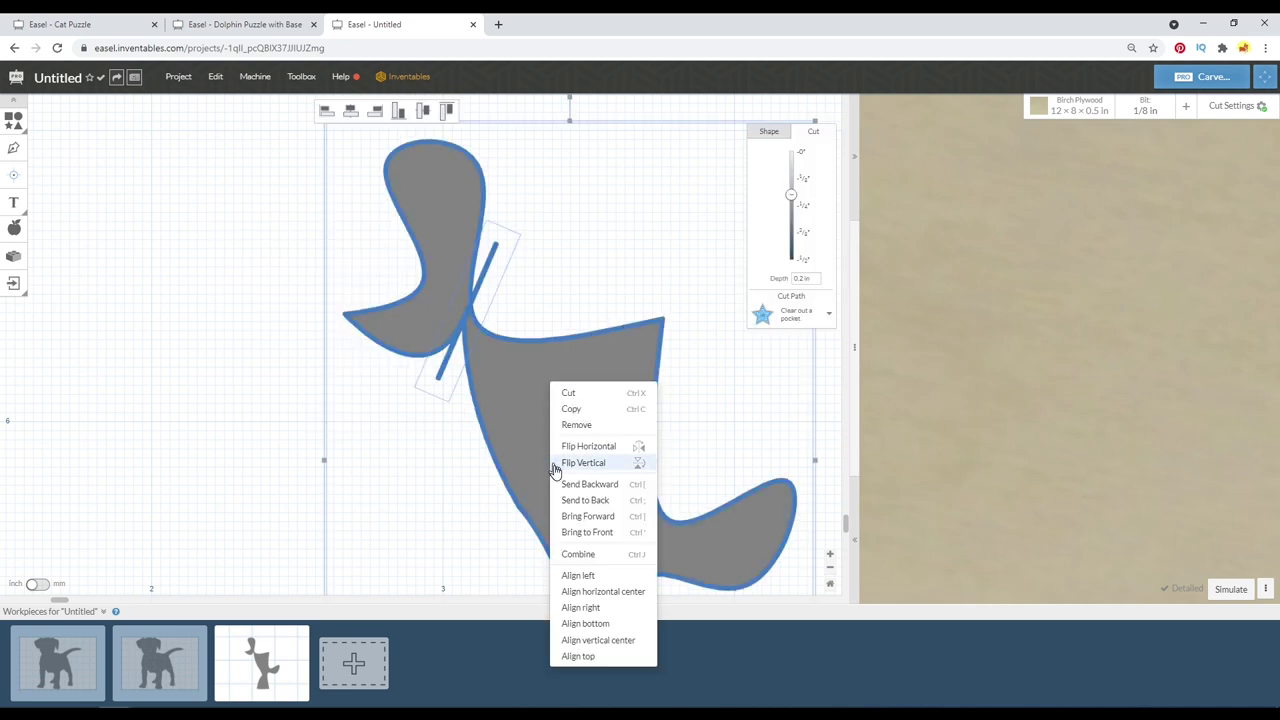
click(586, 553)
click(206, 335)
click(454, 299)
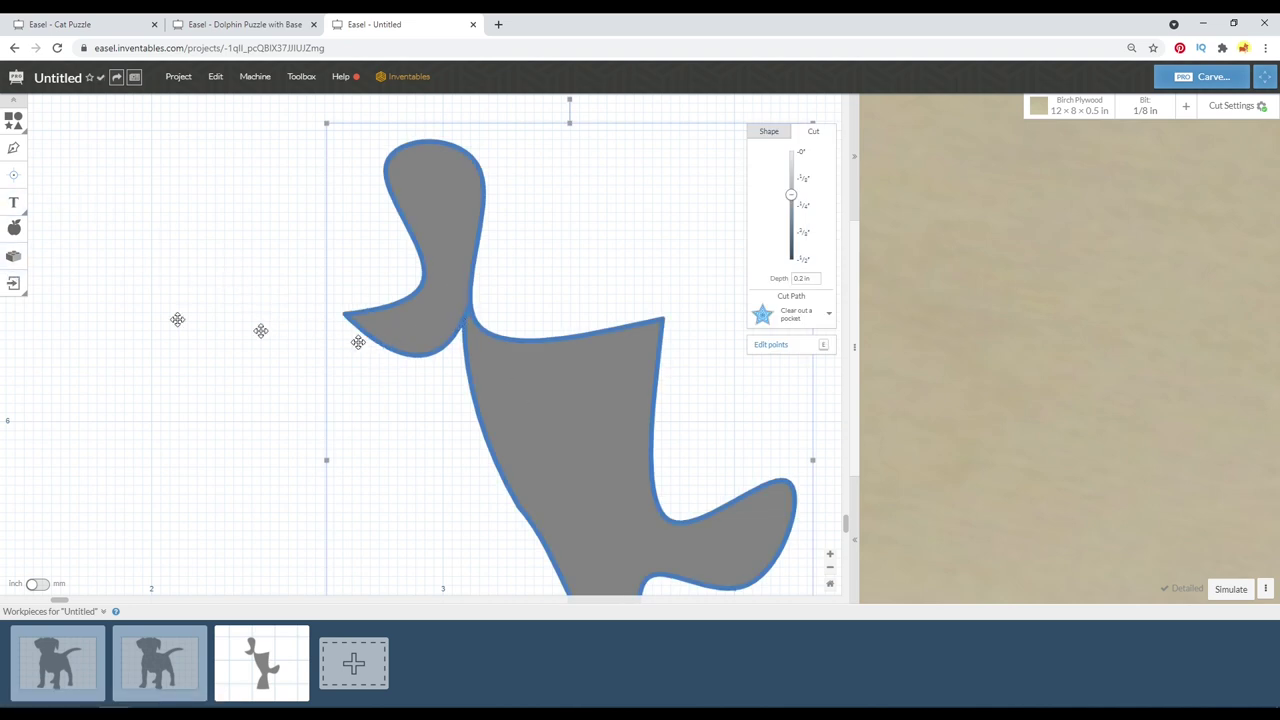
Explode the cut ear-and-neck piece with Shape Exploder and check that its ear and neck parts select separately.
click(14, 284)
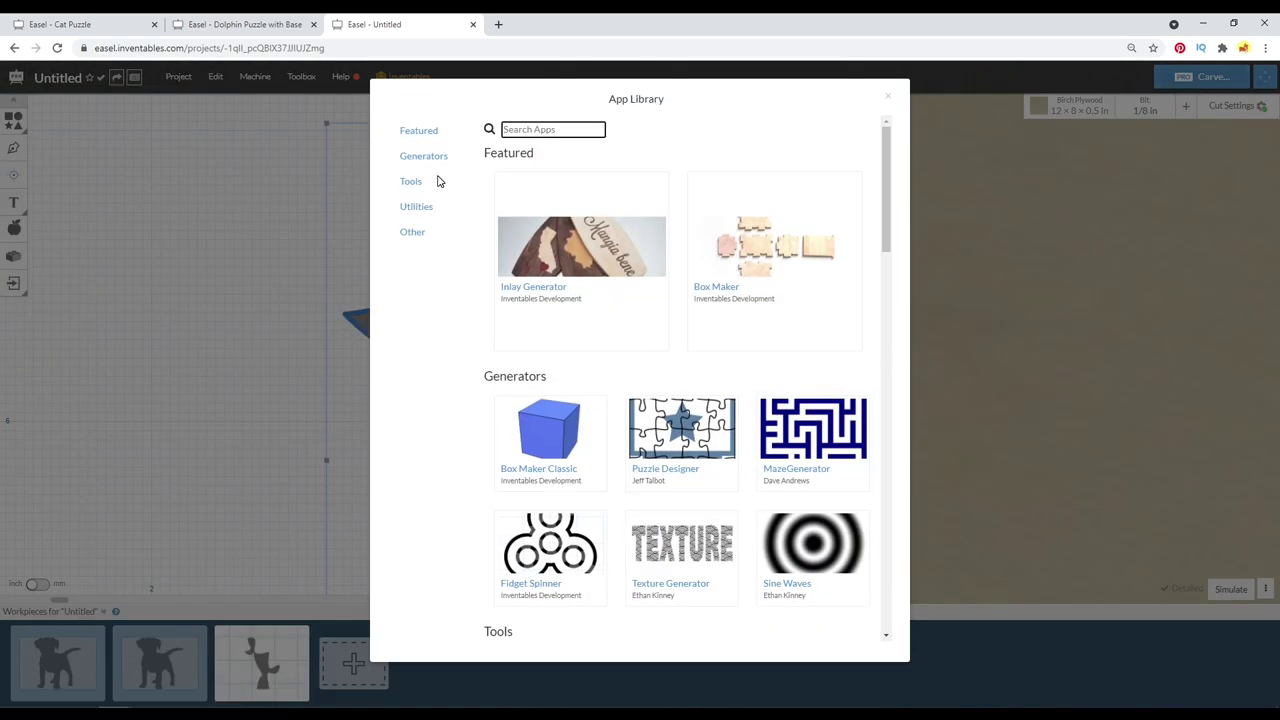
text(ahape)
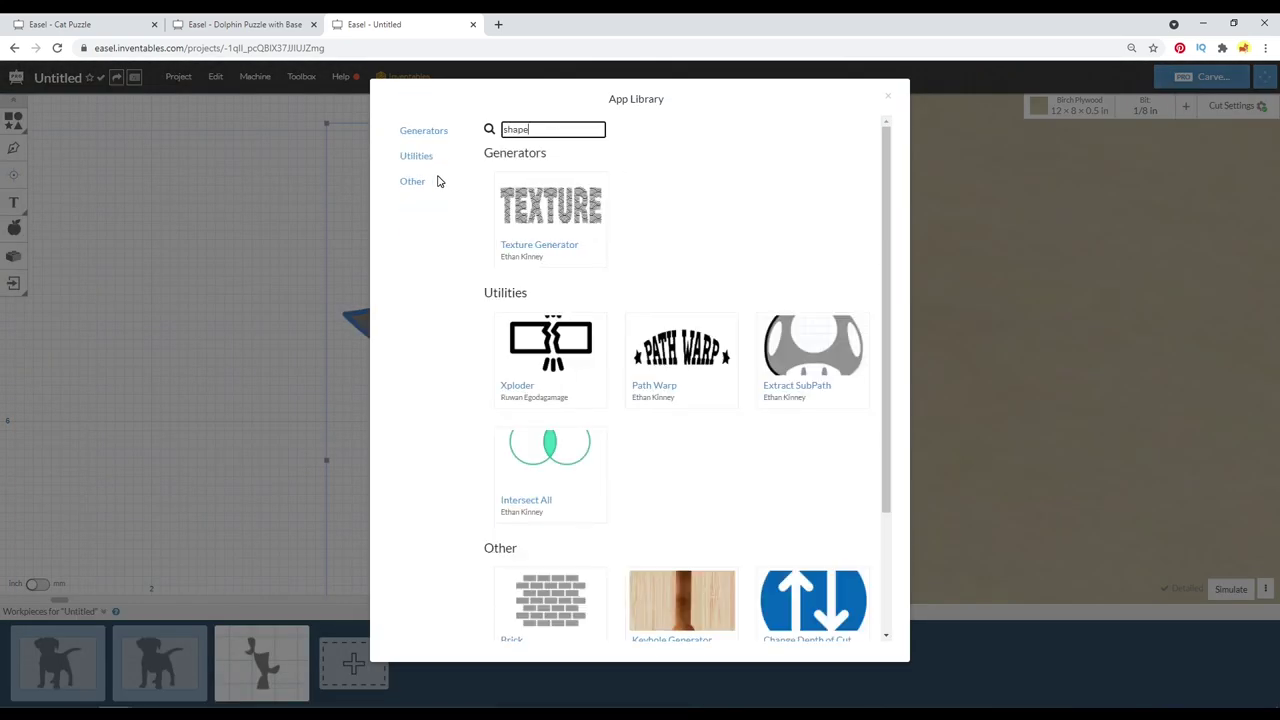
scroll(470, 205, down, 3)
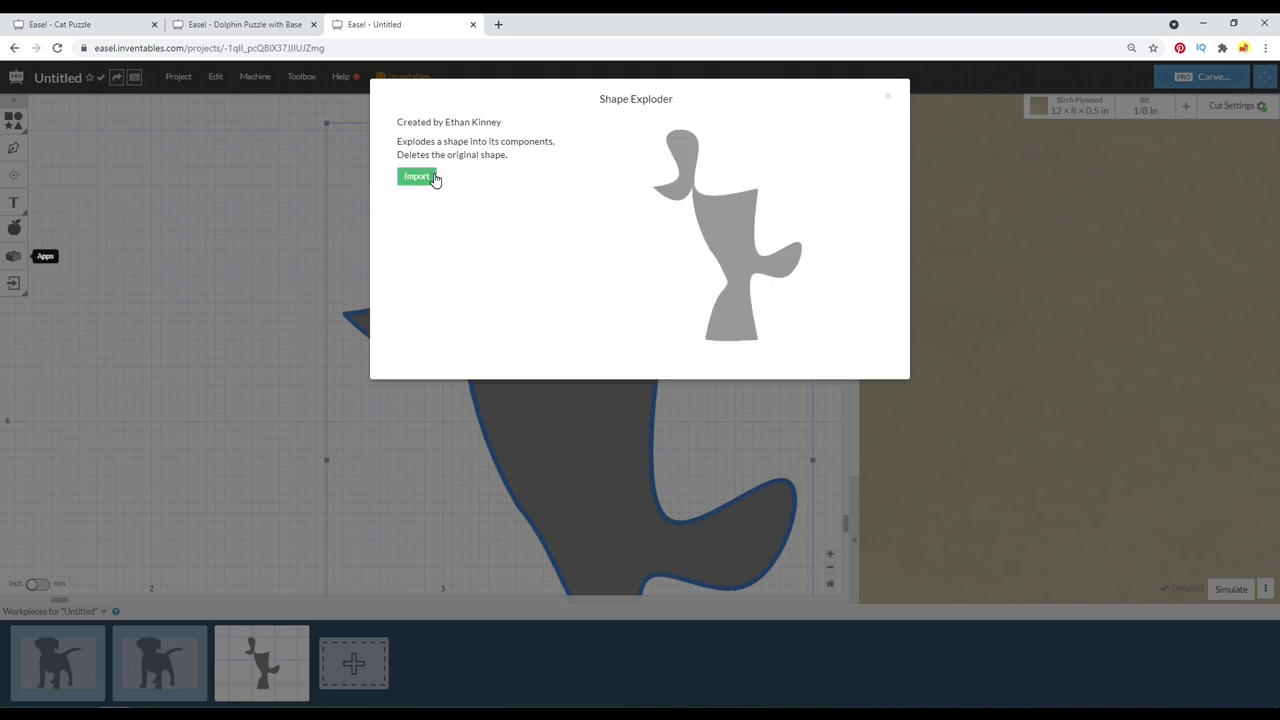
click(434, 180)
click(438, 298)
click(486, 368)
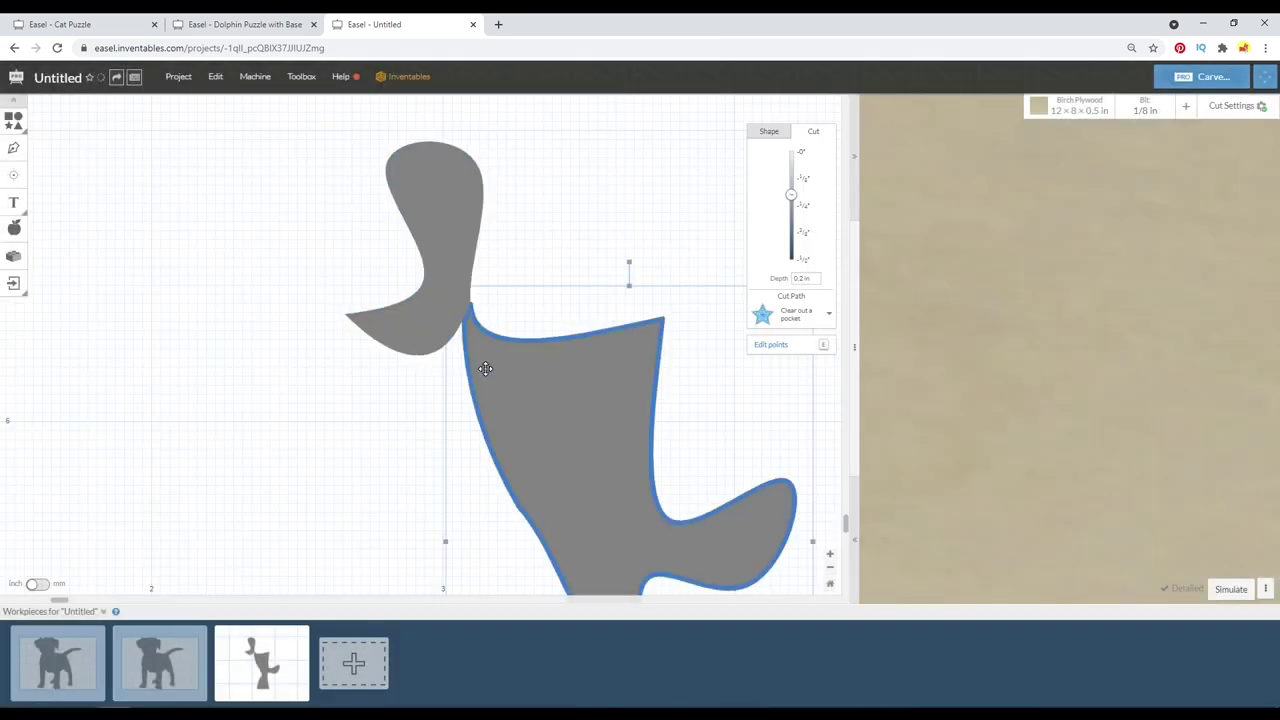
click(430, 328)
Copy both separated parts to the dog puzzle workpiece, replacing the original ear-and-neck piece there.
drag(211, 194, 655, 556)
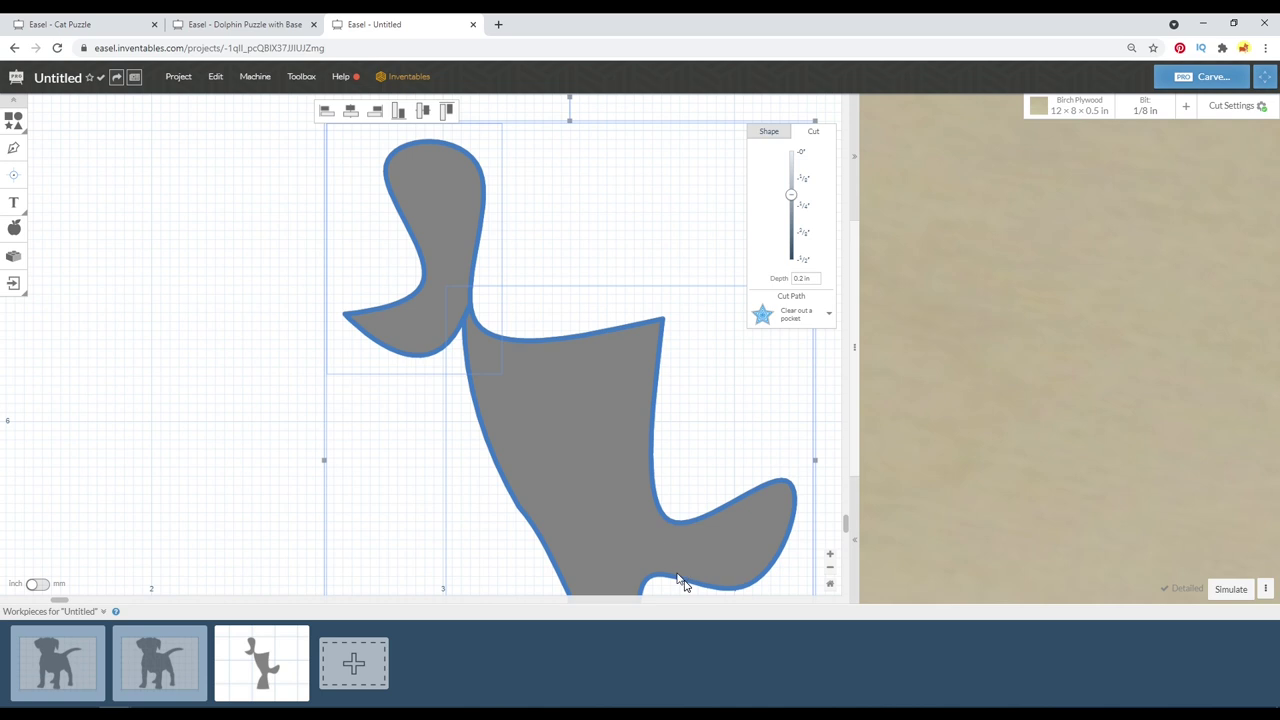
scroll(348, 472, down, 5)
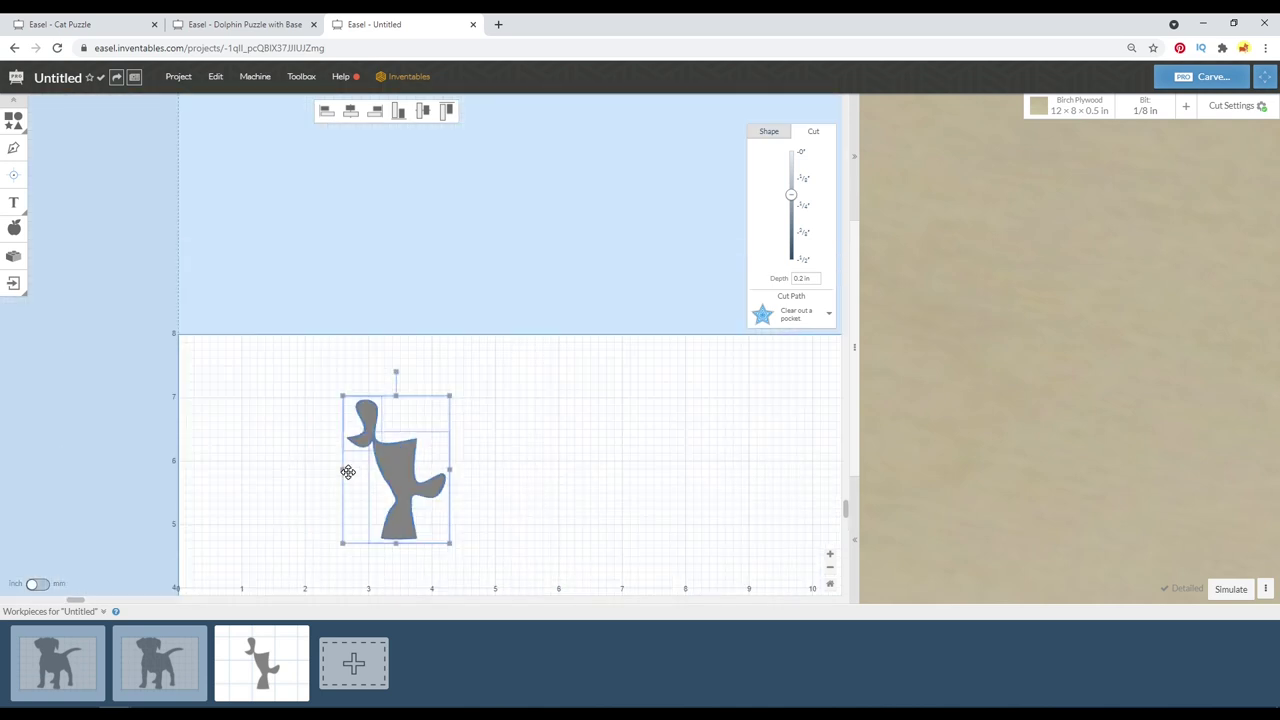
click(182, 652)
click(114, 279)
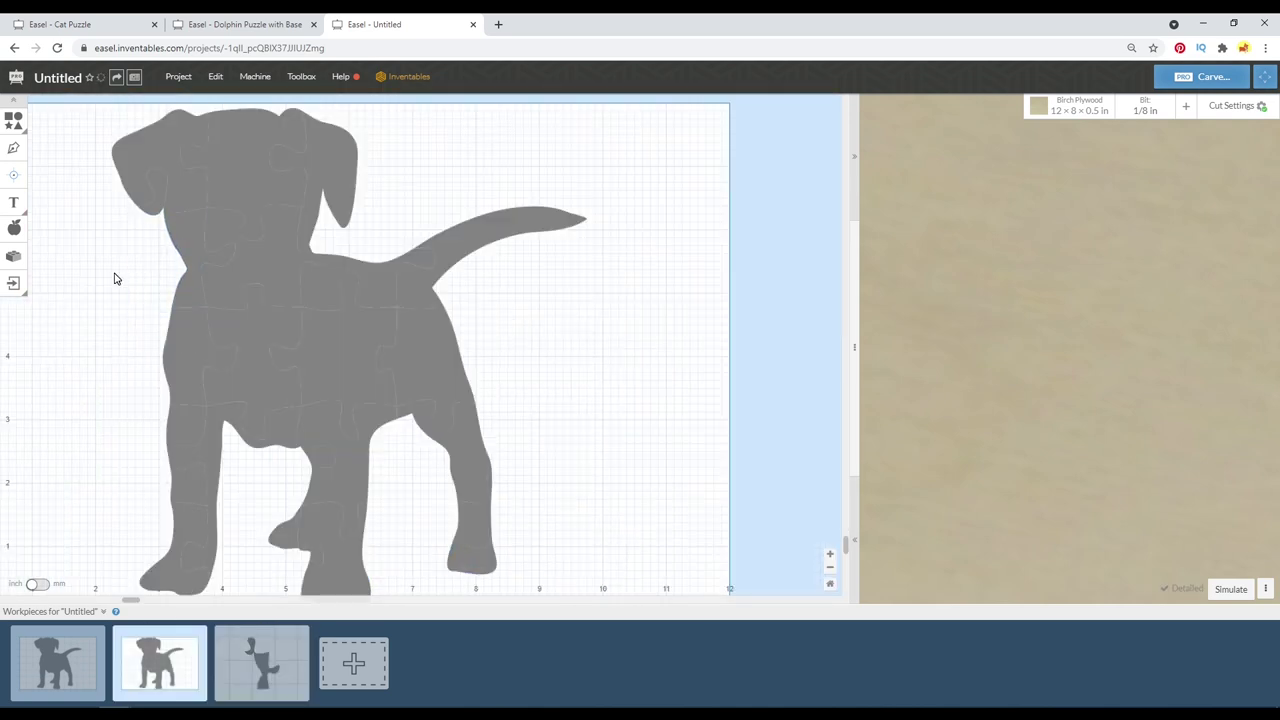
click(178, 234)
key(Delete)
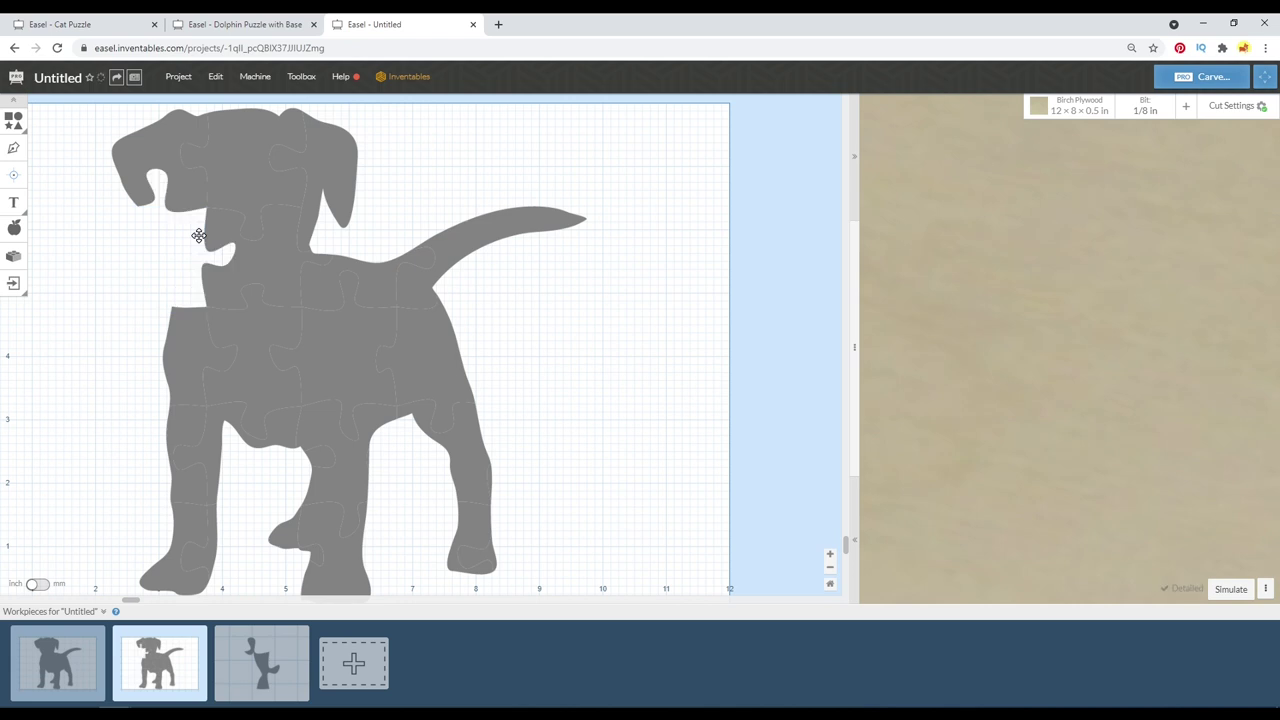
click(198, 234)
click(72, 242)
Combine the separated ear part with the adjoining muzzle-side head piece and check that the neck piece stands alone.
scroll(116, 194, up, 5)
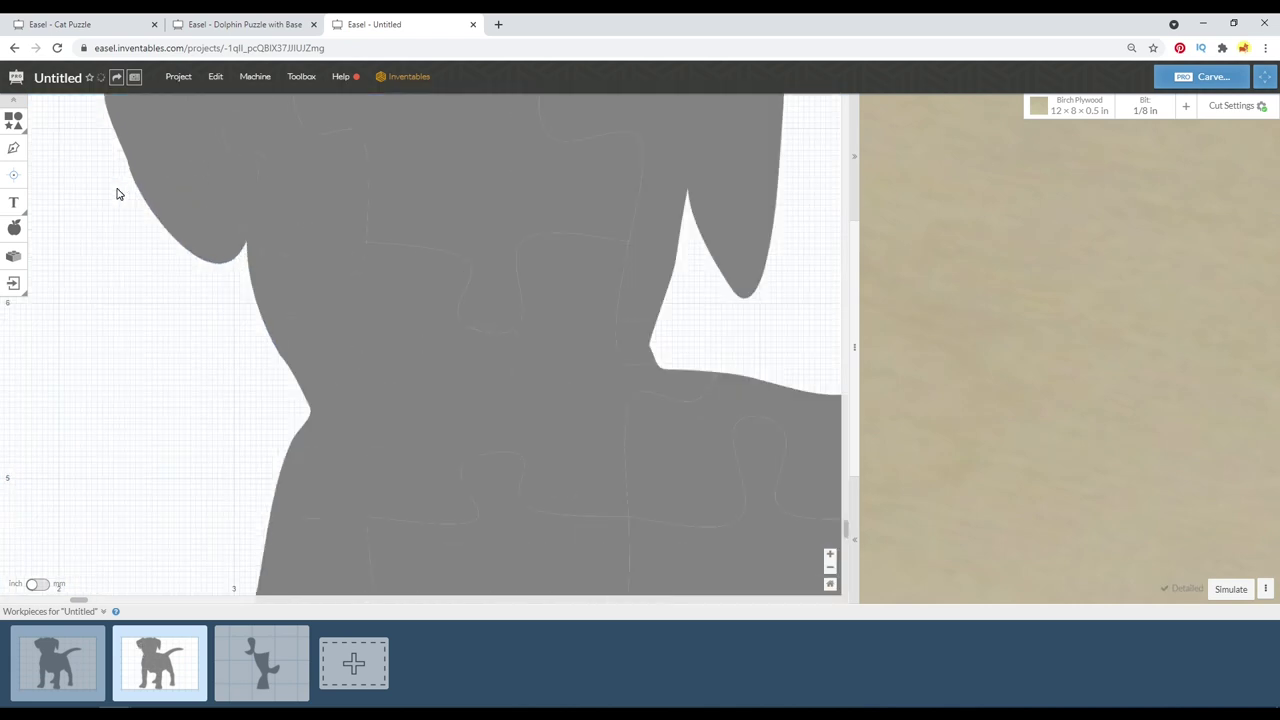
click(267, 188)
shift+click(305, 188)
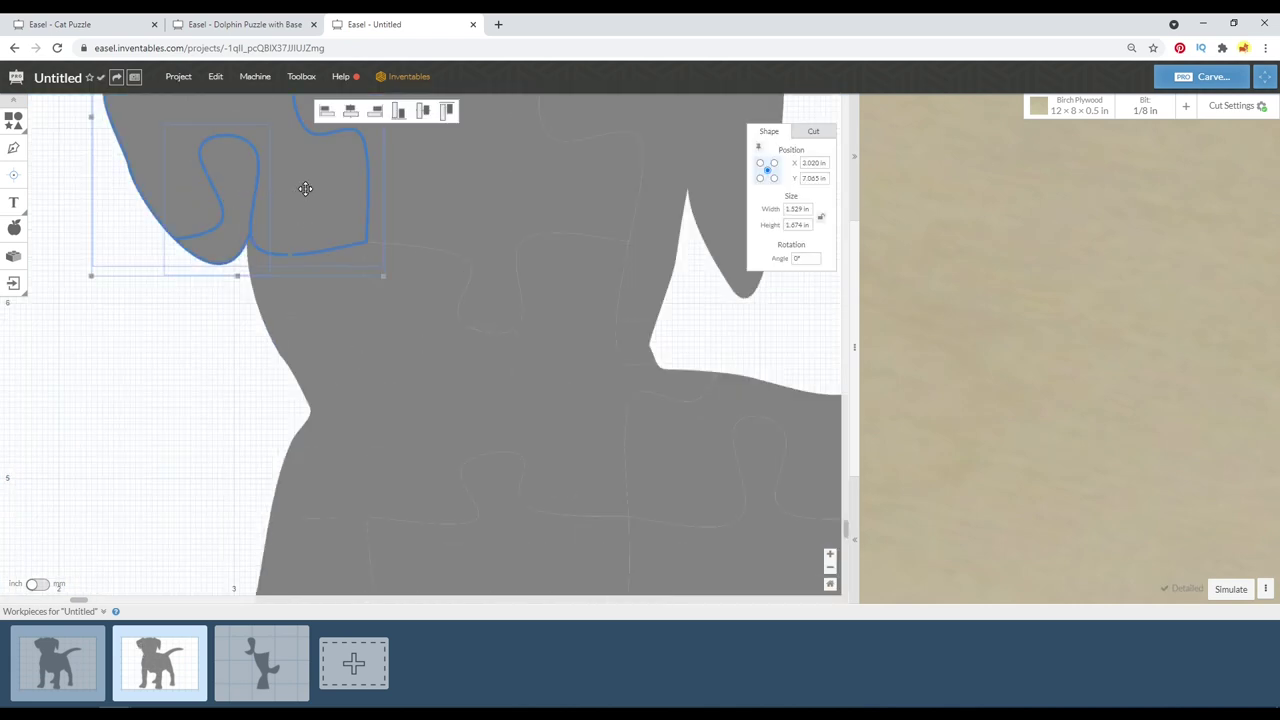
right_click(292, 188)
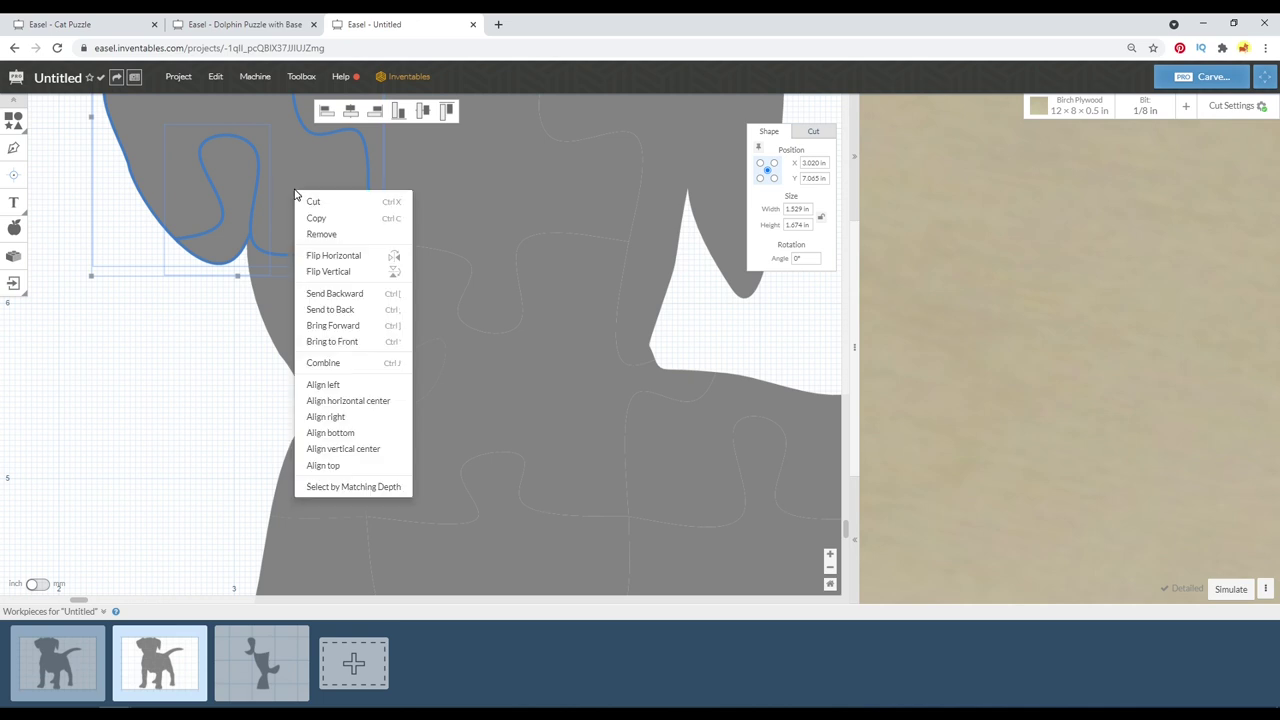
click(329, 362)
scroll(309, 323, down, 3)
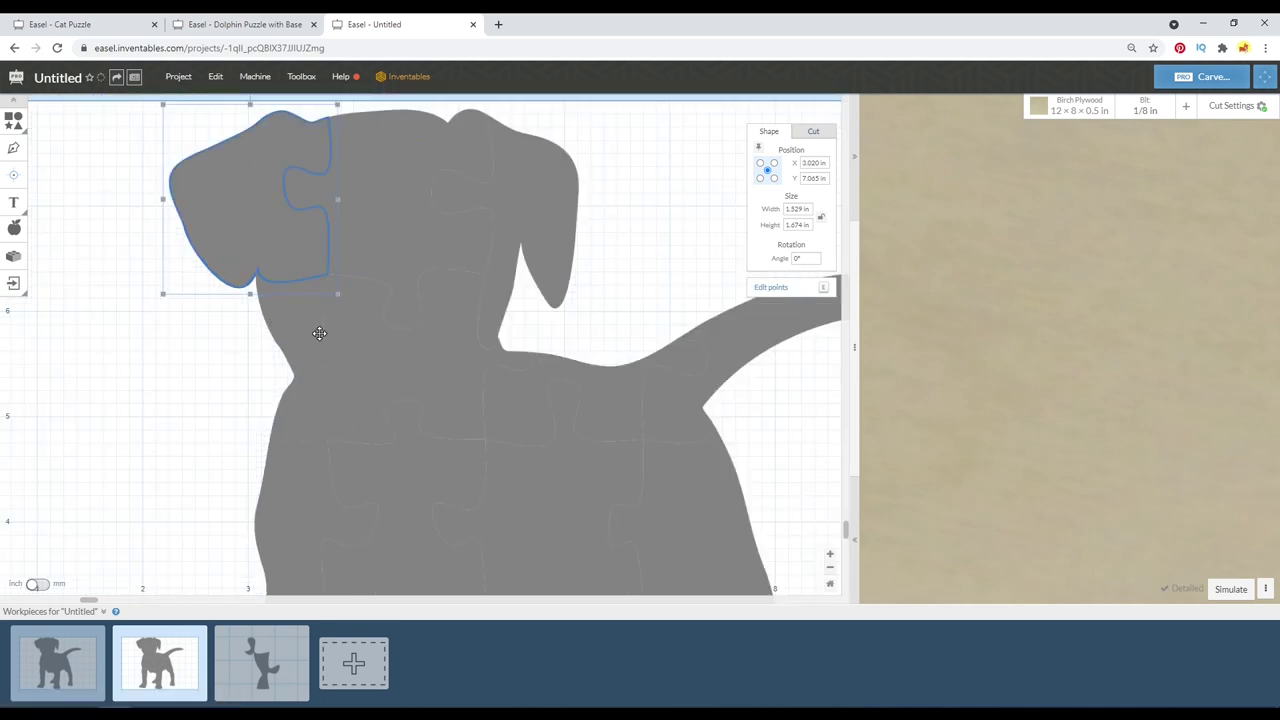
click(290, 328)
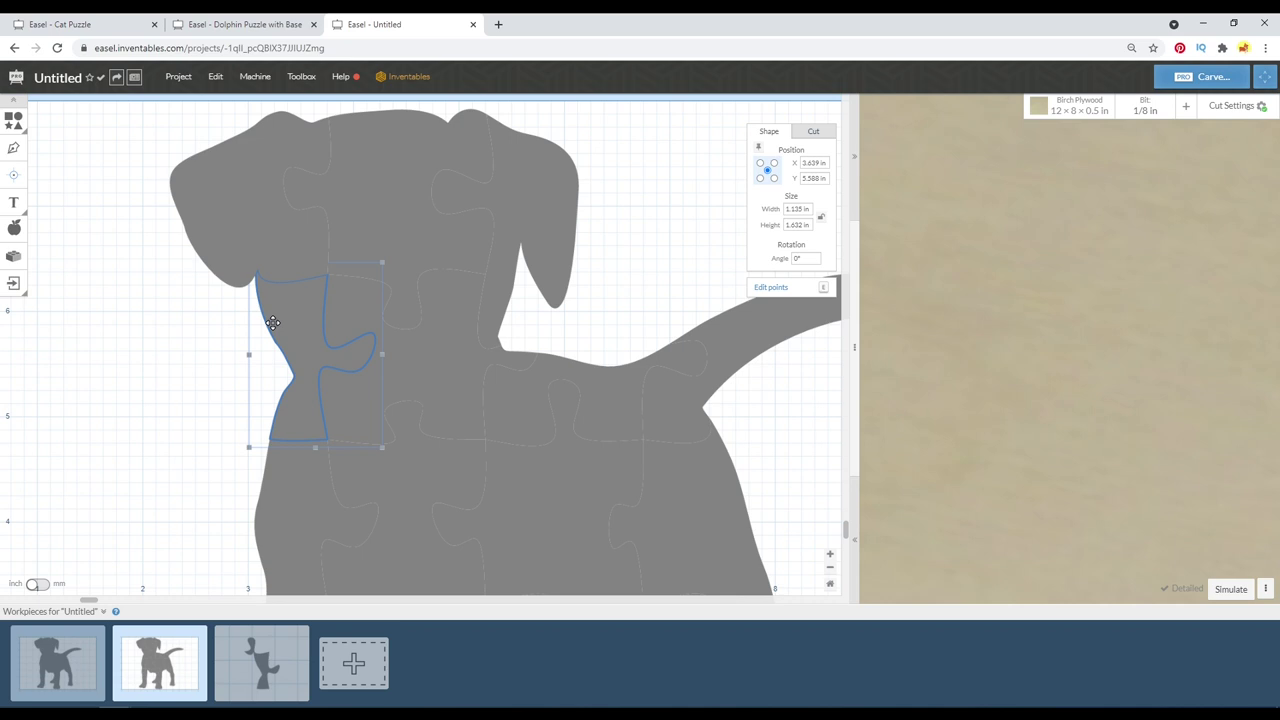
click(40, 405)
Explode the lower piece that spans the front leg and the middle leg's paw with Shape Exploder.
scroll(225, 380, down, 3)
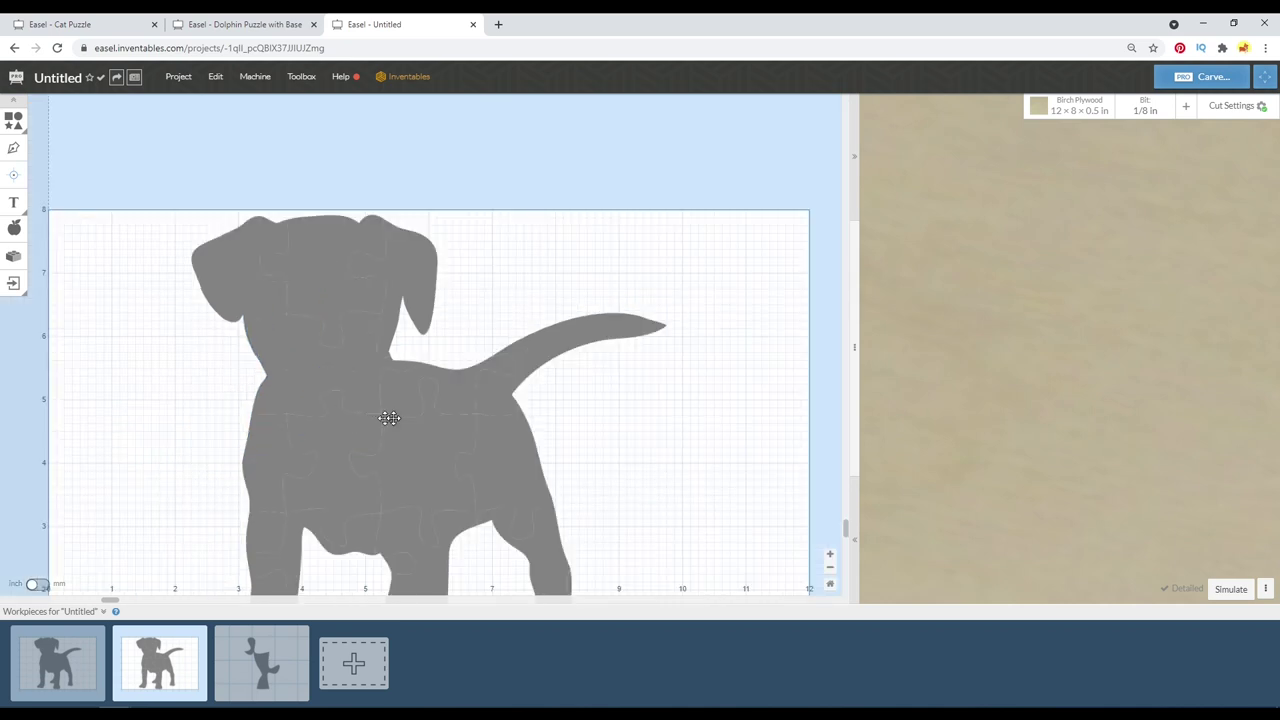
click(260, 455)
scroll(244, 495, down, 2)
scroll(251, 538, up, 1)
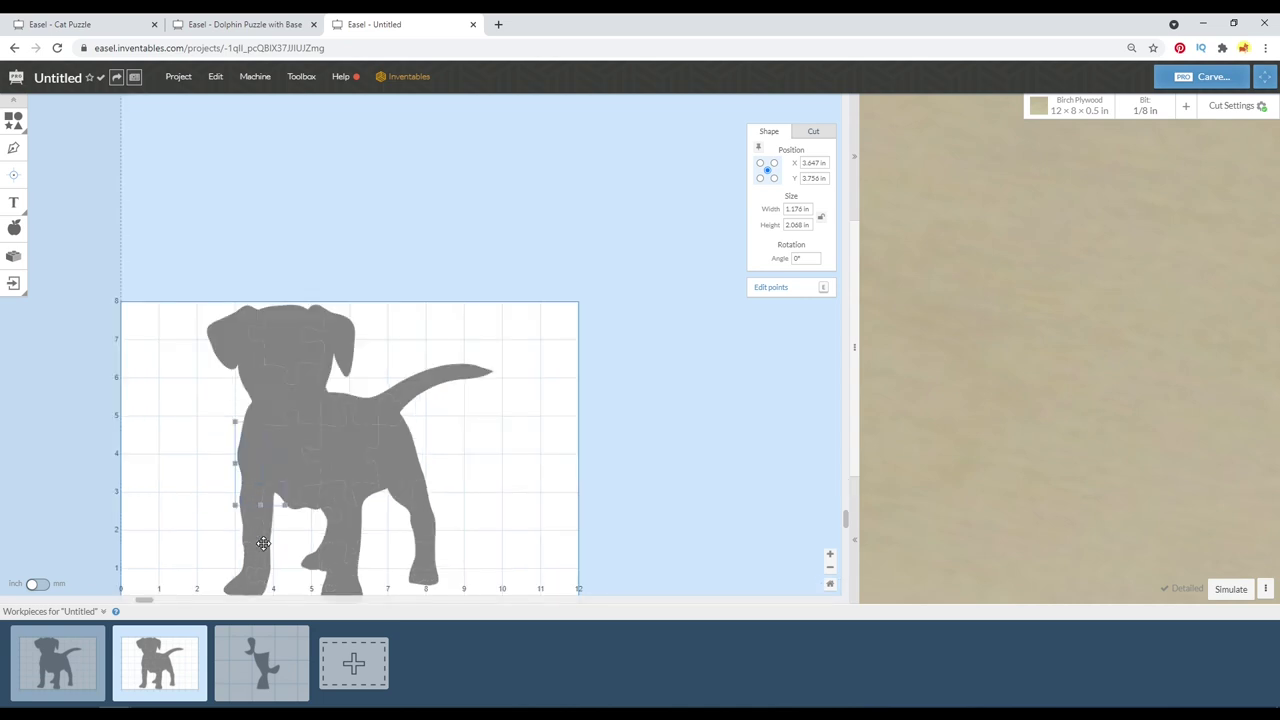
scroll(290, 592, up, 6)
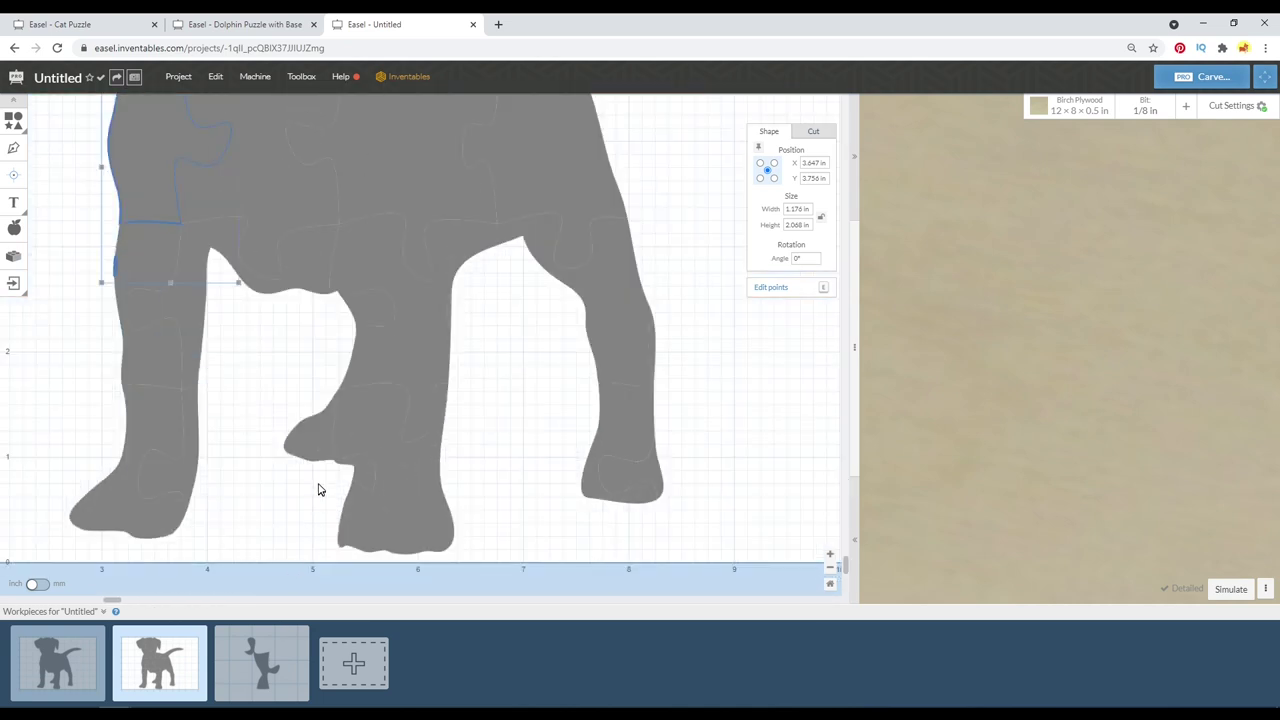
click(318, 441)
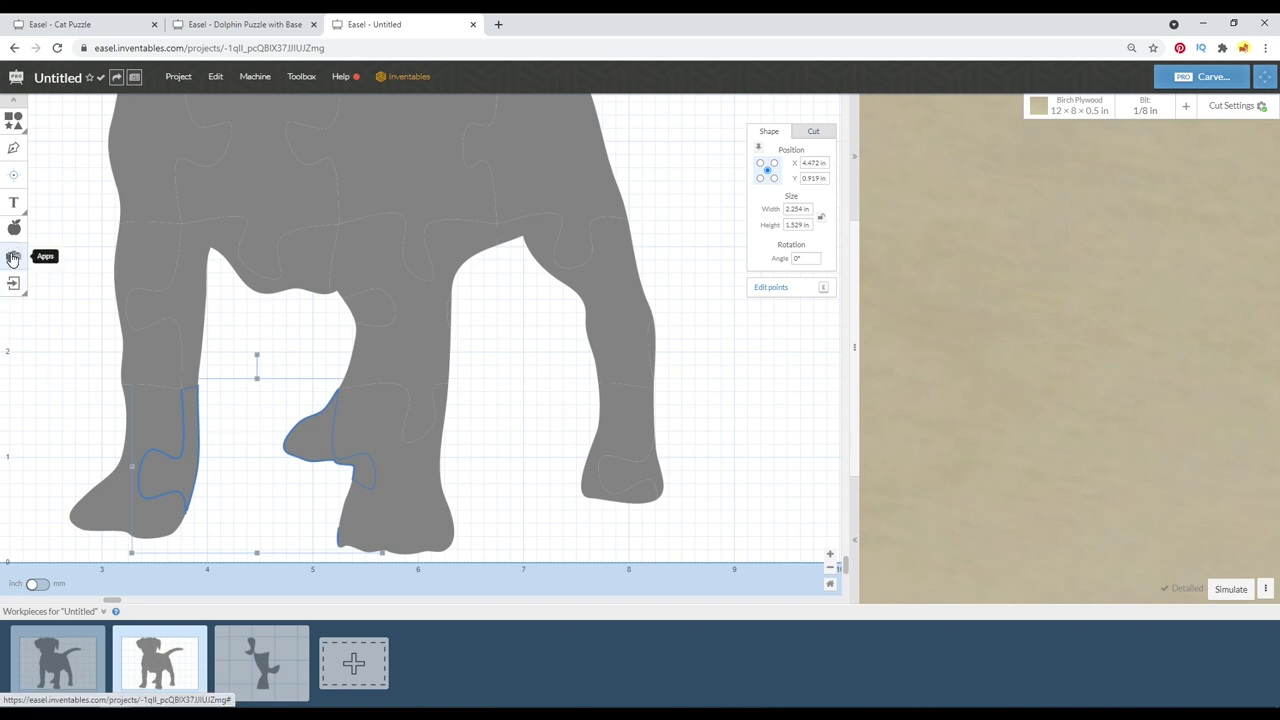
click(13, 258)
text(shape)
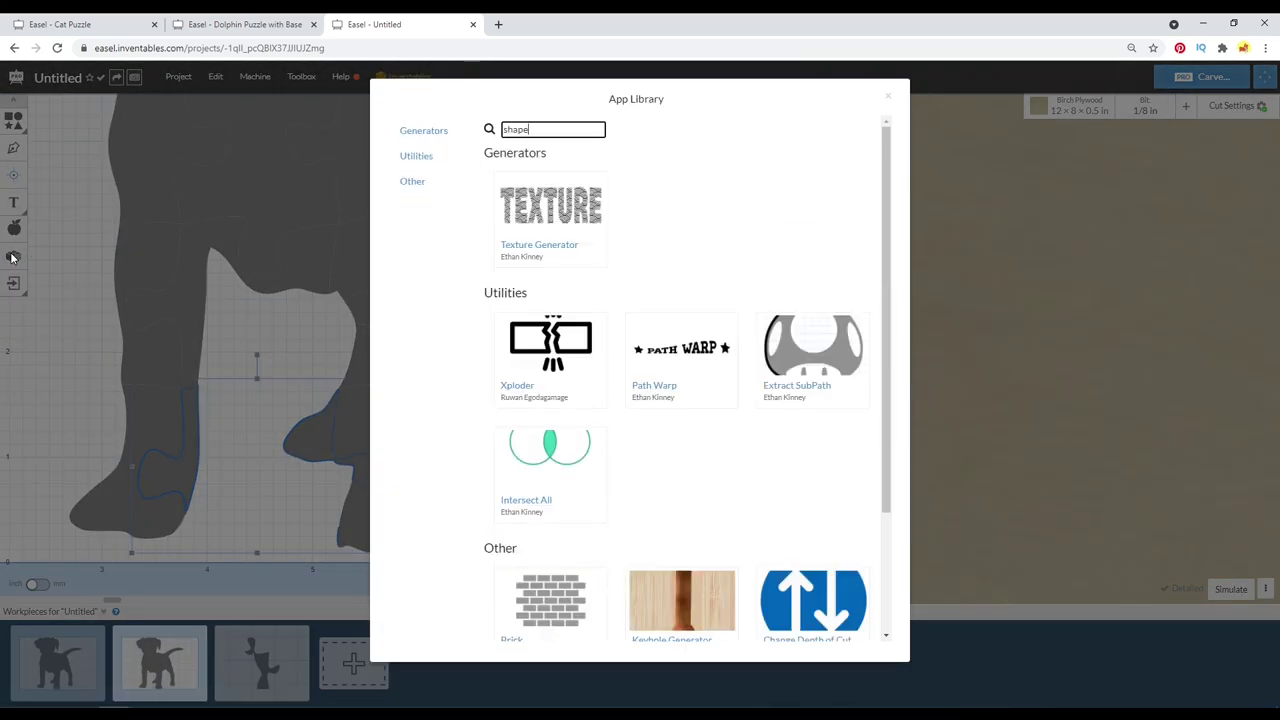
scroll(583, 370, down, 3)
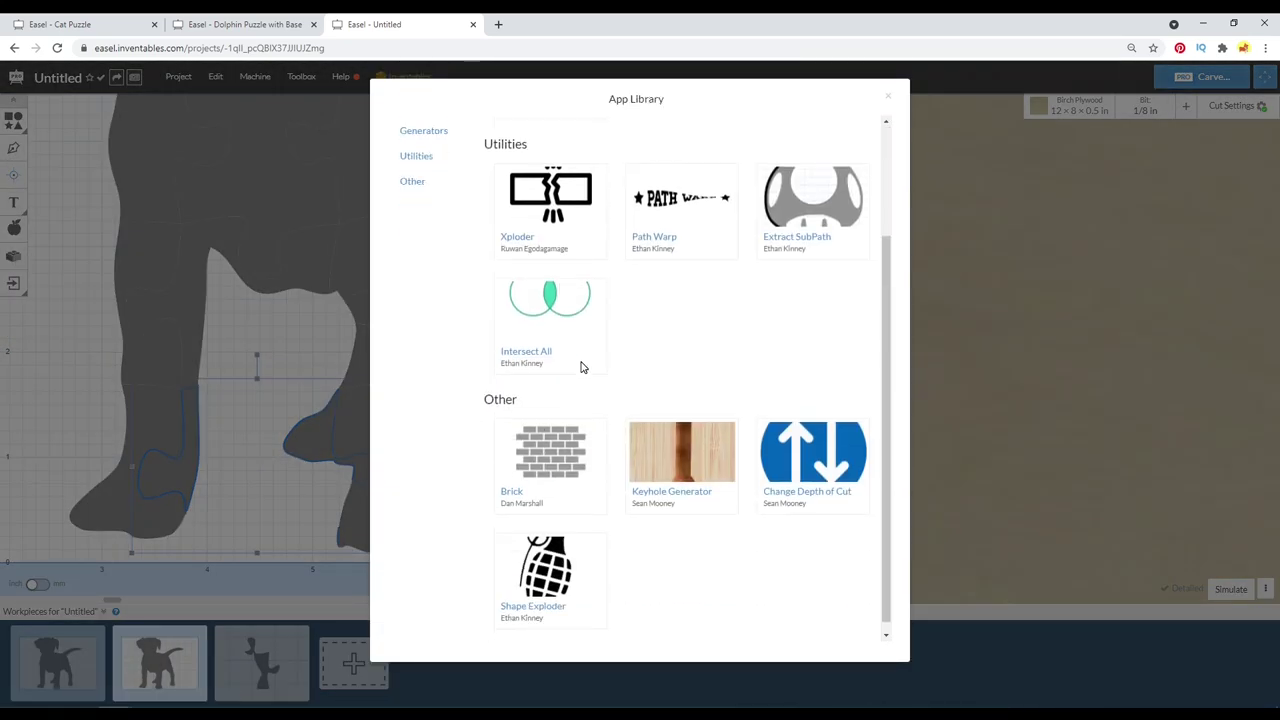
click(560, 530)
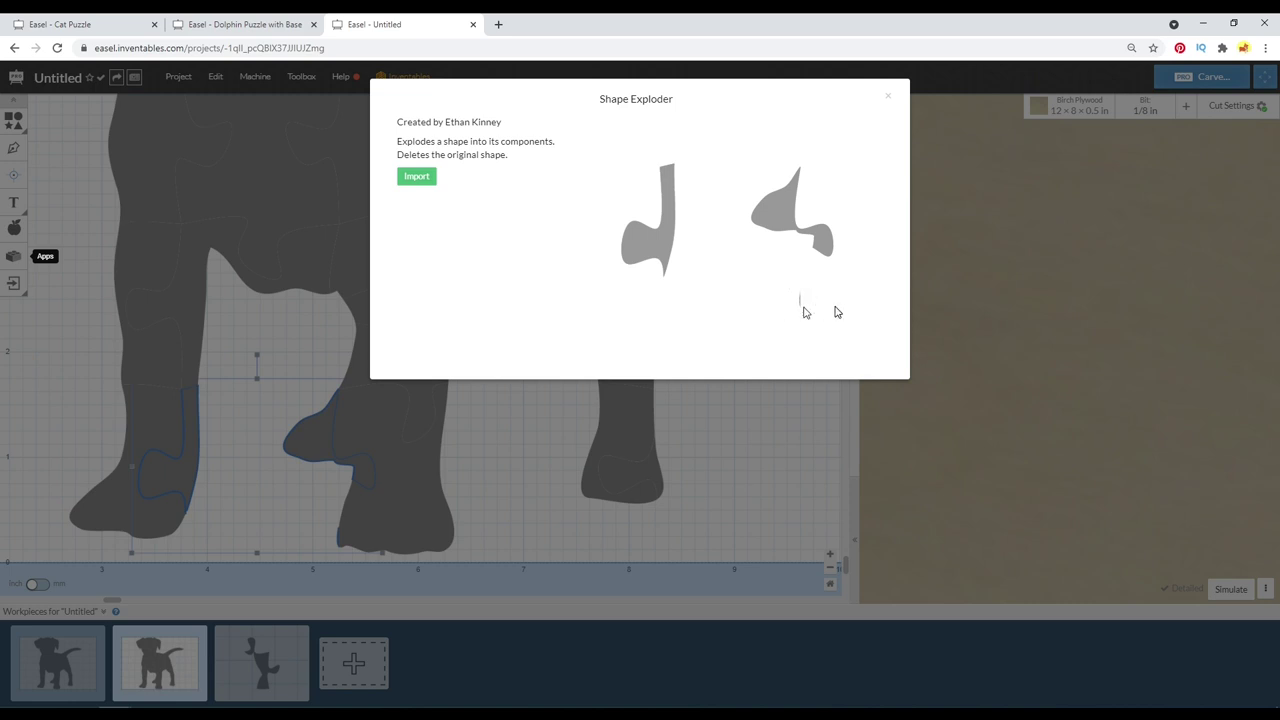
click(431, 181)
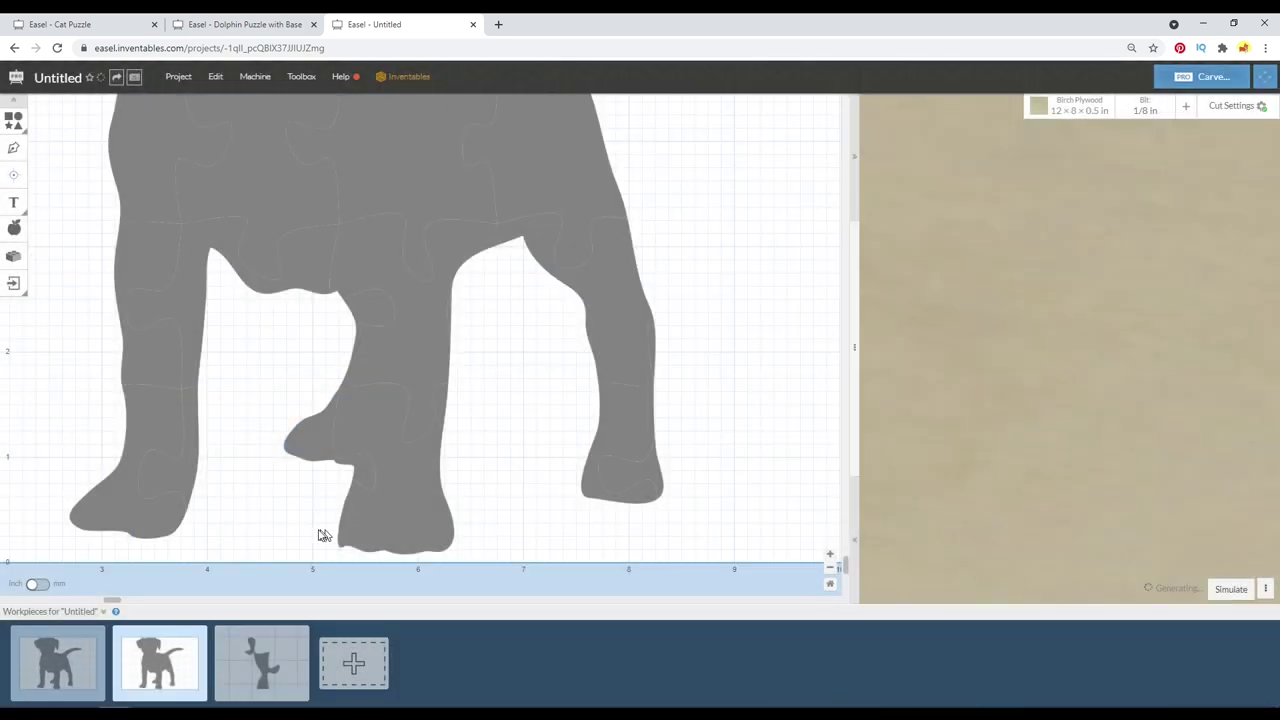
Combine the separated paw part and the small edge fragment with the middle leg's foot piece.
drag(349, 575, 318, 450)
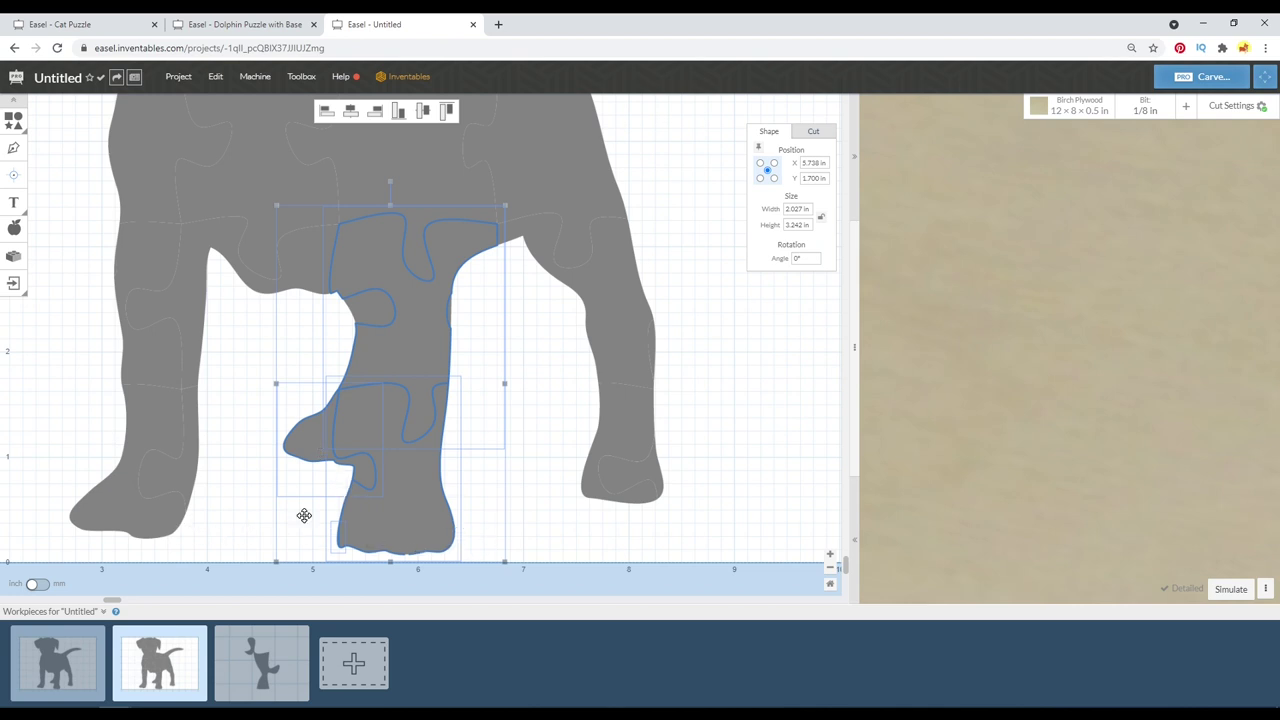
click(250, 560)
drag(369, 581, 318, 472)
right_click(386, 507)
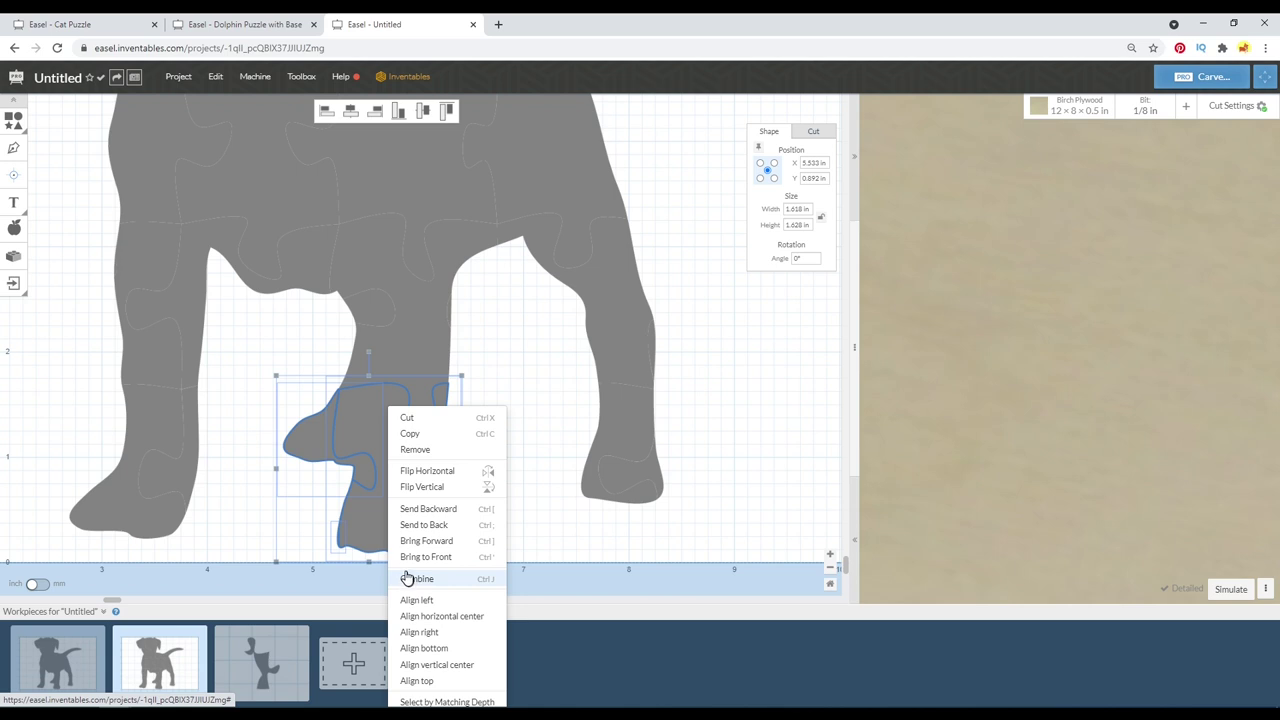
click(414, 571)
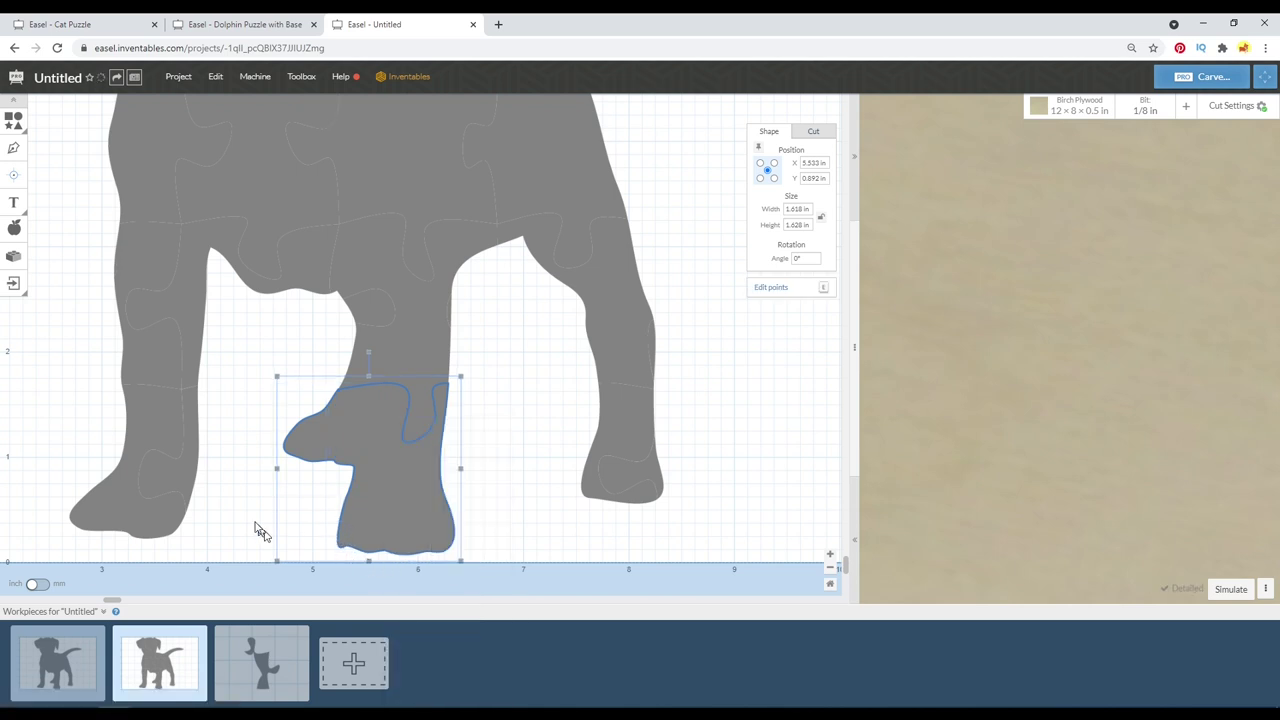
Explode the piece joining the belly and the front leg's inner side with Shape Exploder.
click(449, 307)
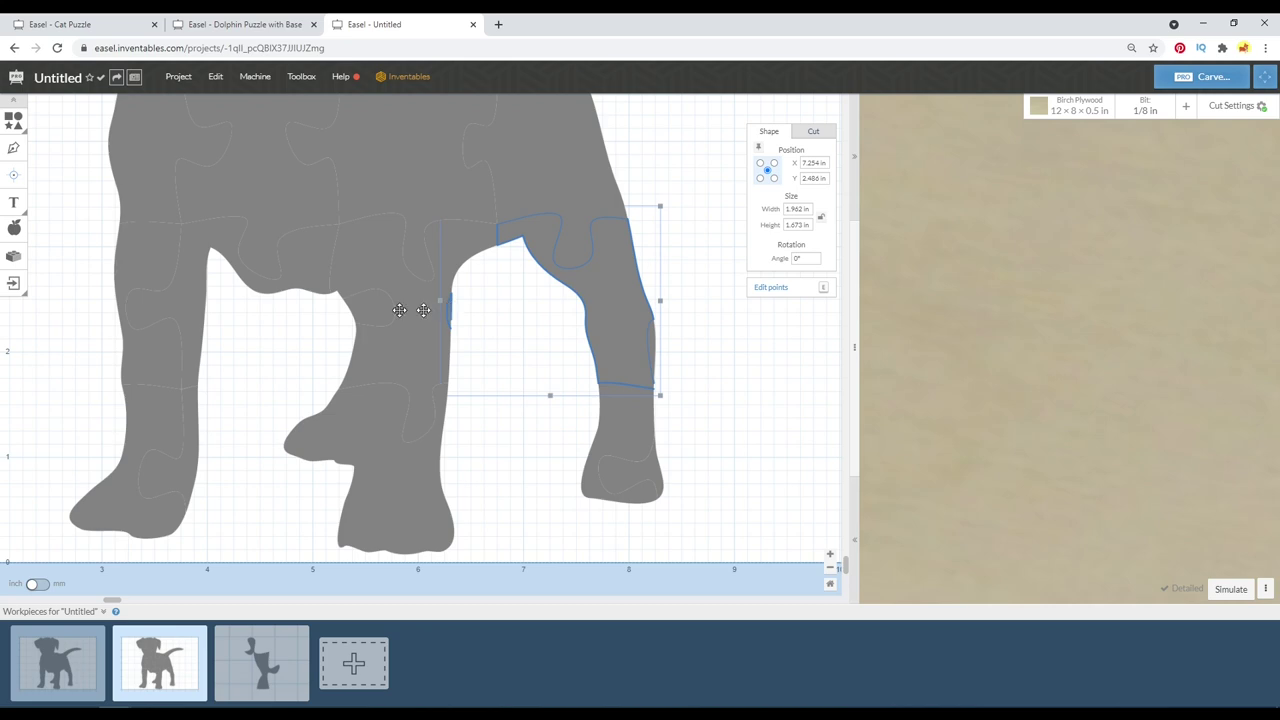
click(369, 304)
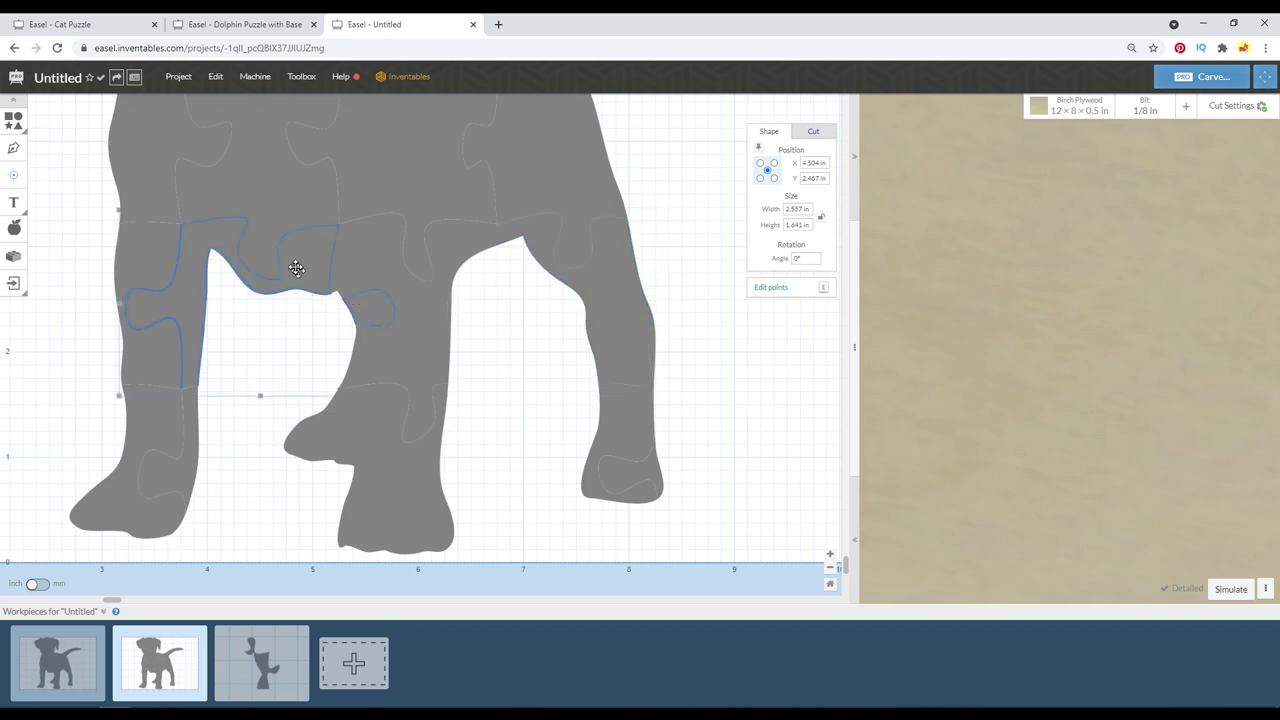
click(8, 257)
text(sh)
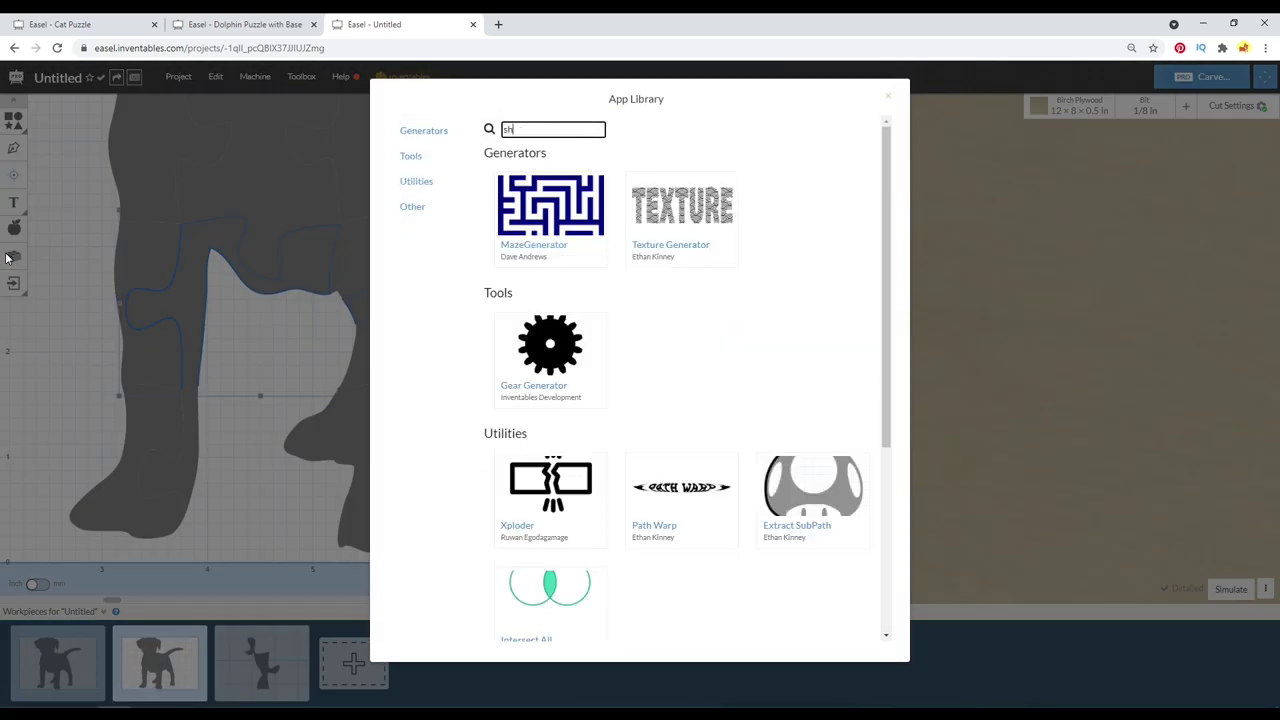
text(ape)
scroll(620, 383, down, 5)
click(556, 555)
click(408, 174)
Explode the hind leg piece with Shape Exploder to free its sliver on the middle leg.
click(621, 325)
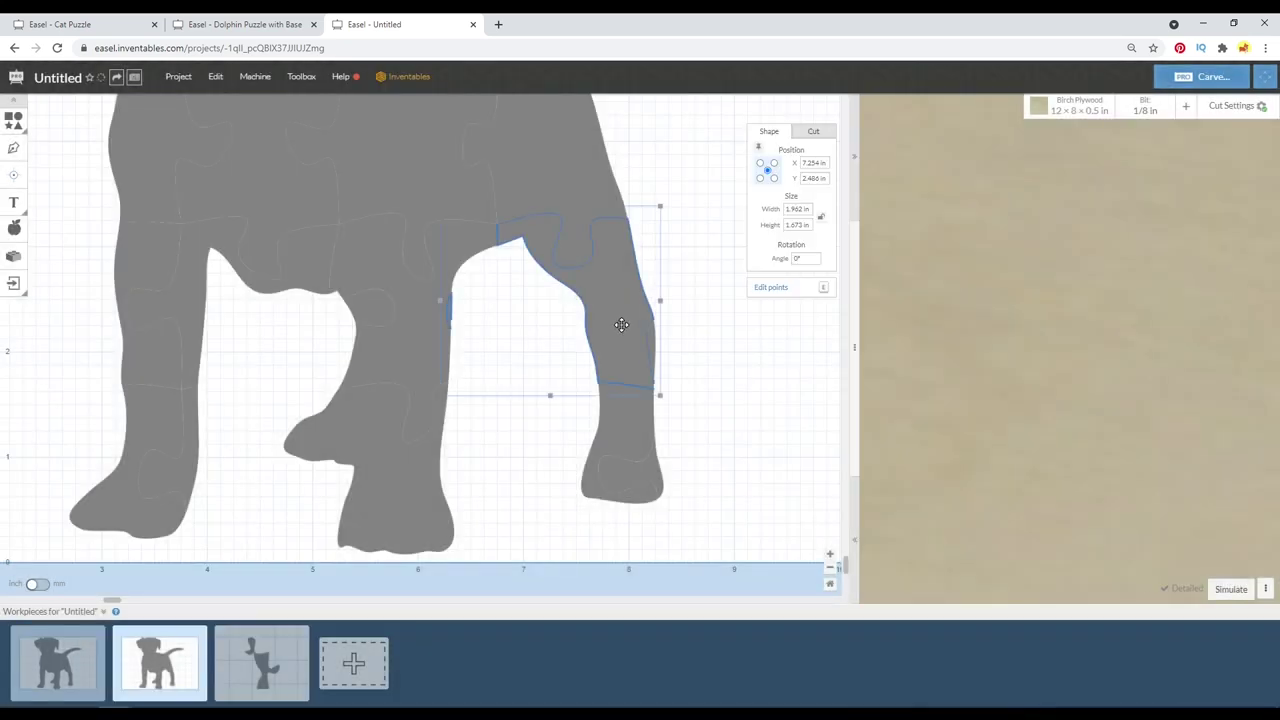
click(13, 257)
text(shape)
scroll(556, 500, down, 5)
click(543, 540)
click(414, 168)
click(191, 416)
shift+click(137, 416)
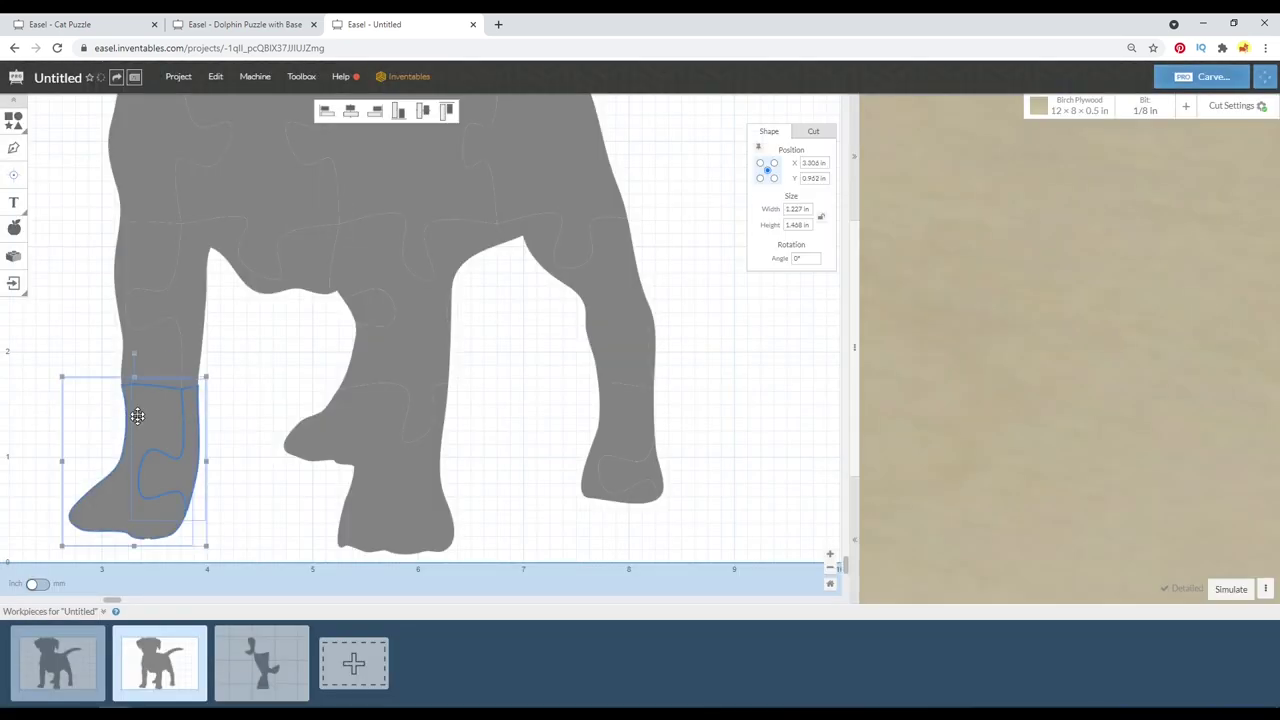
shift+click(150, 272)
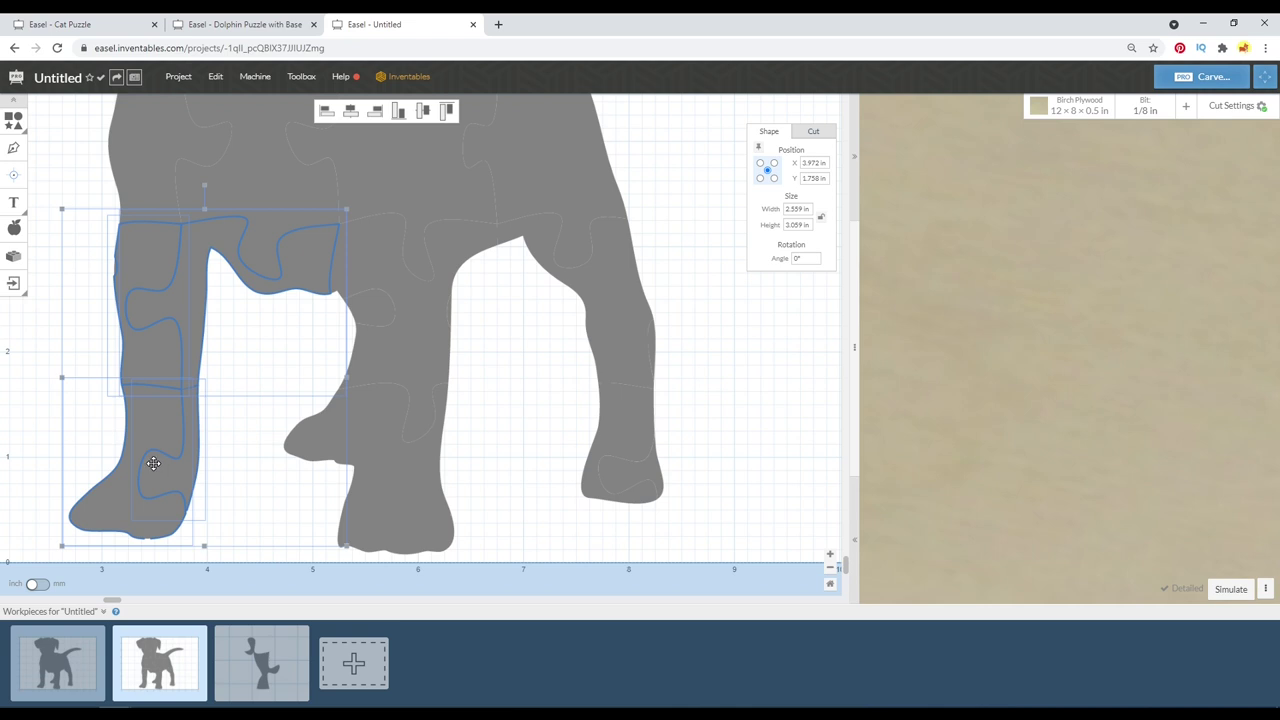
click(43, 360)
Combine the belly-and-inner-leg piece with the narrow inner piece below it on the front leg.
click(192, 337)
shift+click(193, 420)
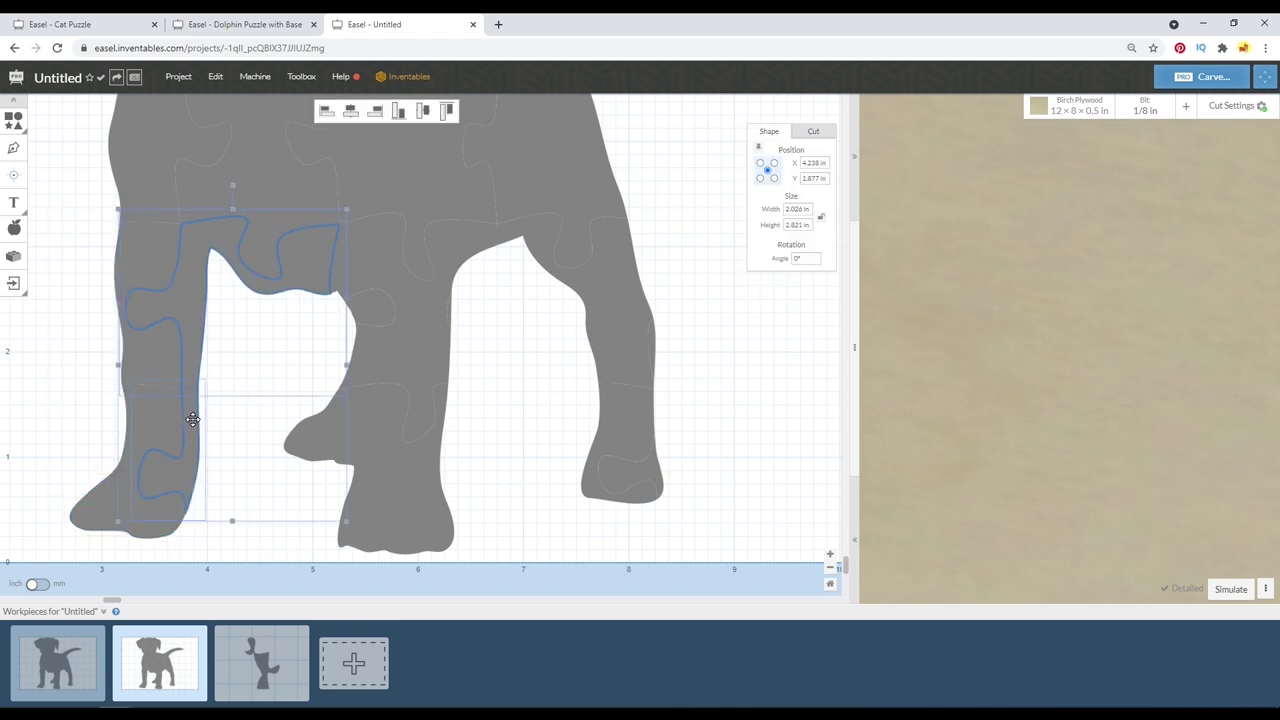
key(ctrl+e)
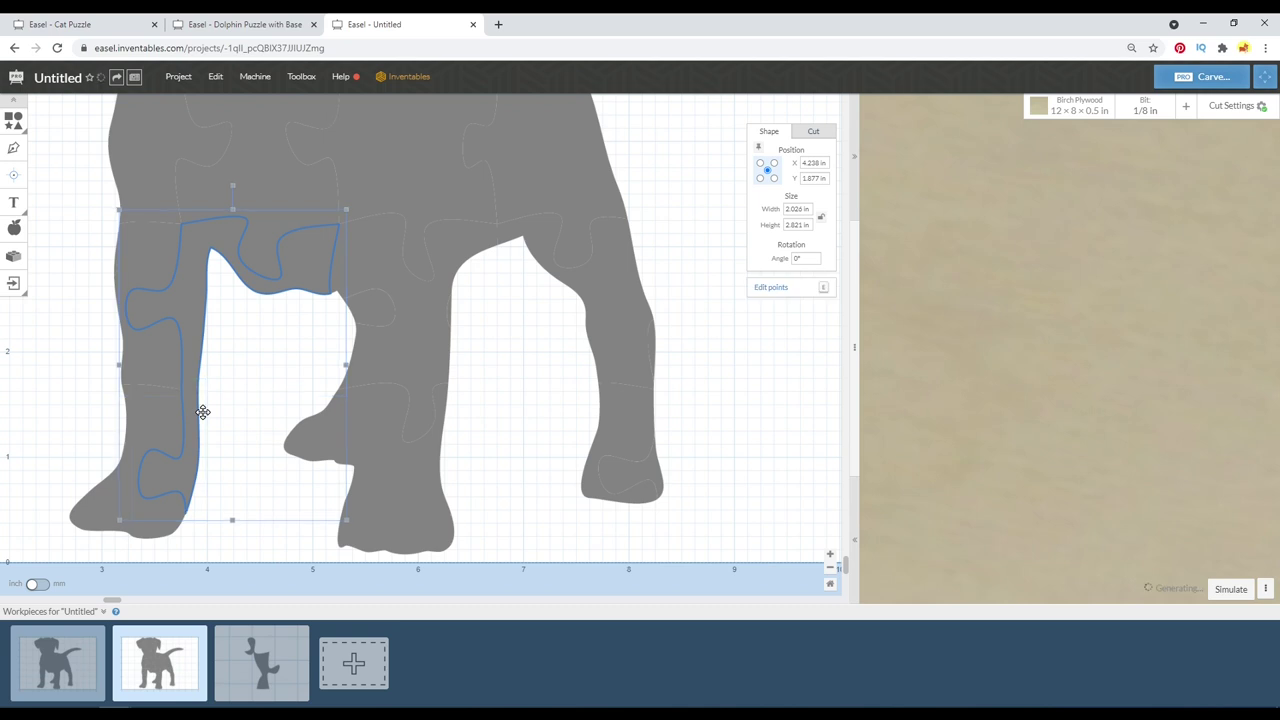
Combine the front leg's upper outer piece with the foot piece below it.
click(170, 273)
shift+click(140, 415)
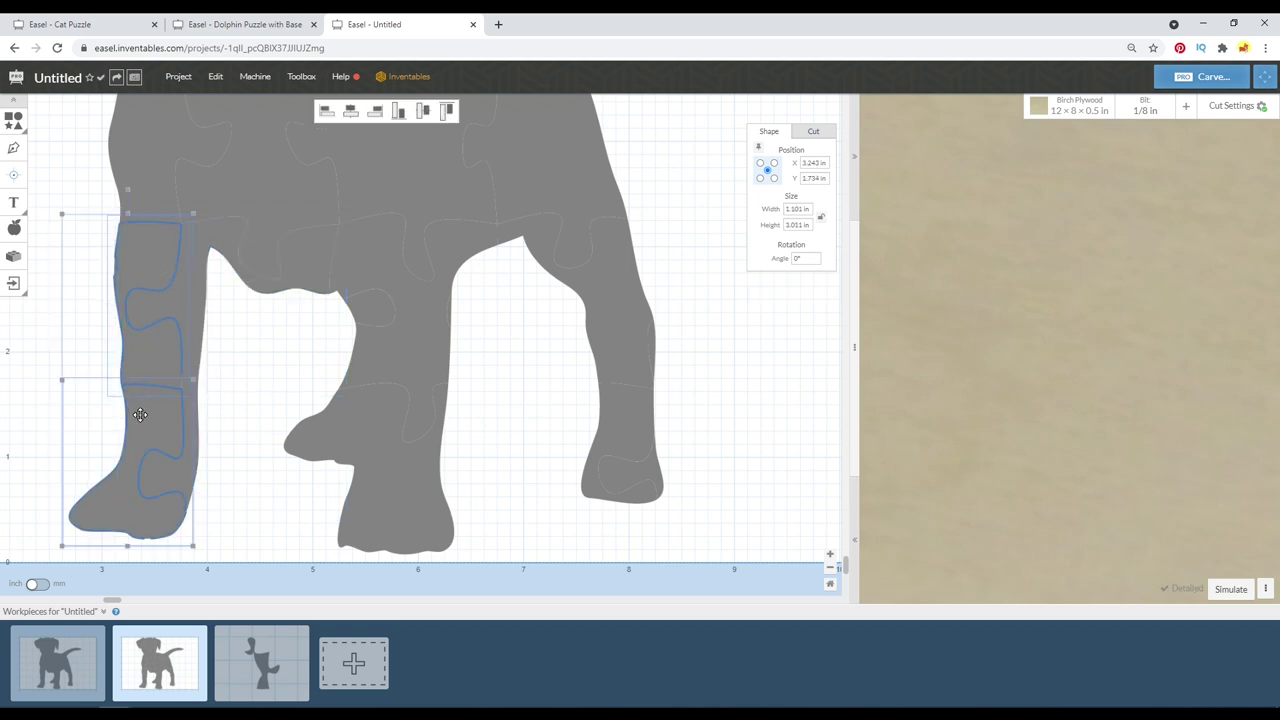
key(ctrl+j)
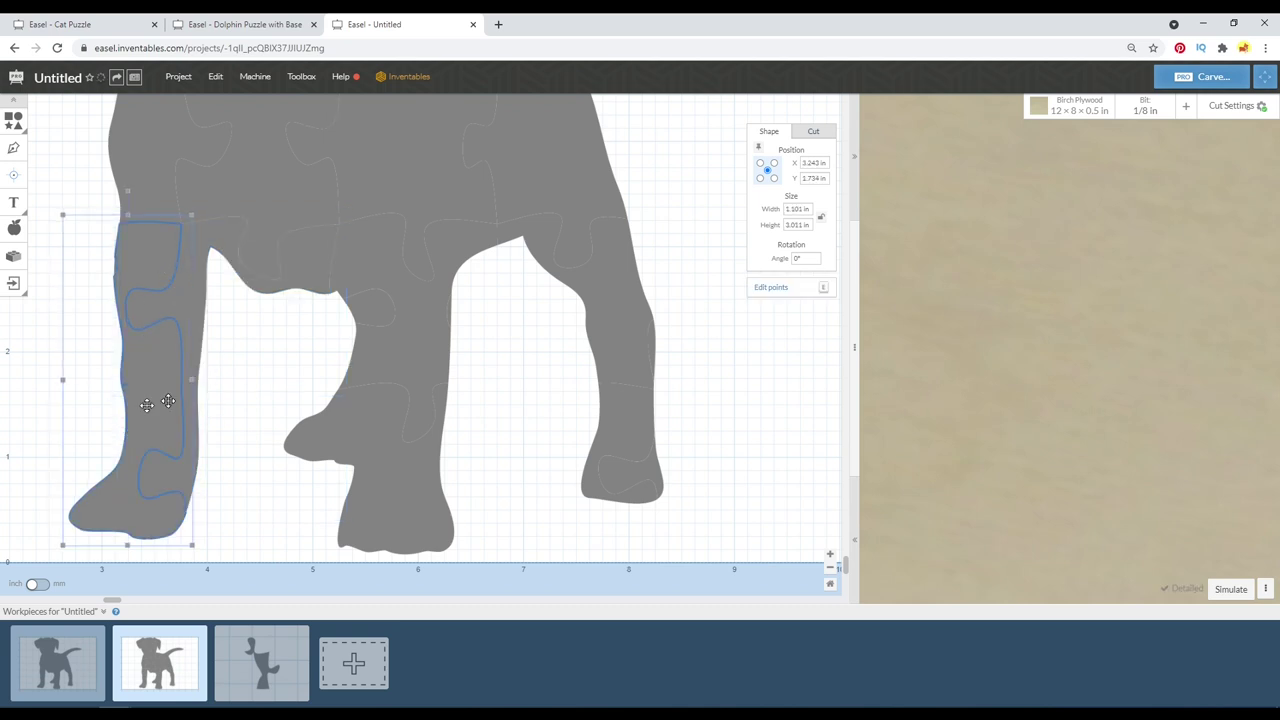
click(711, 251)
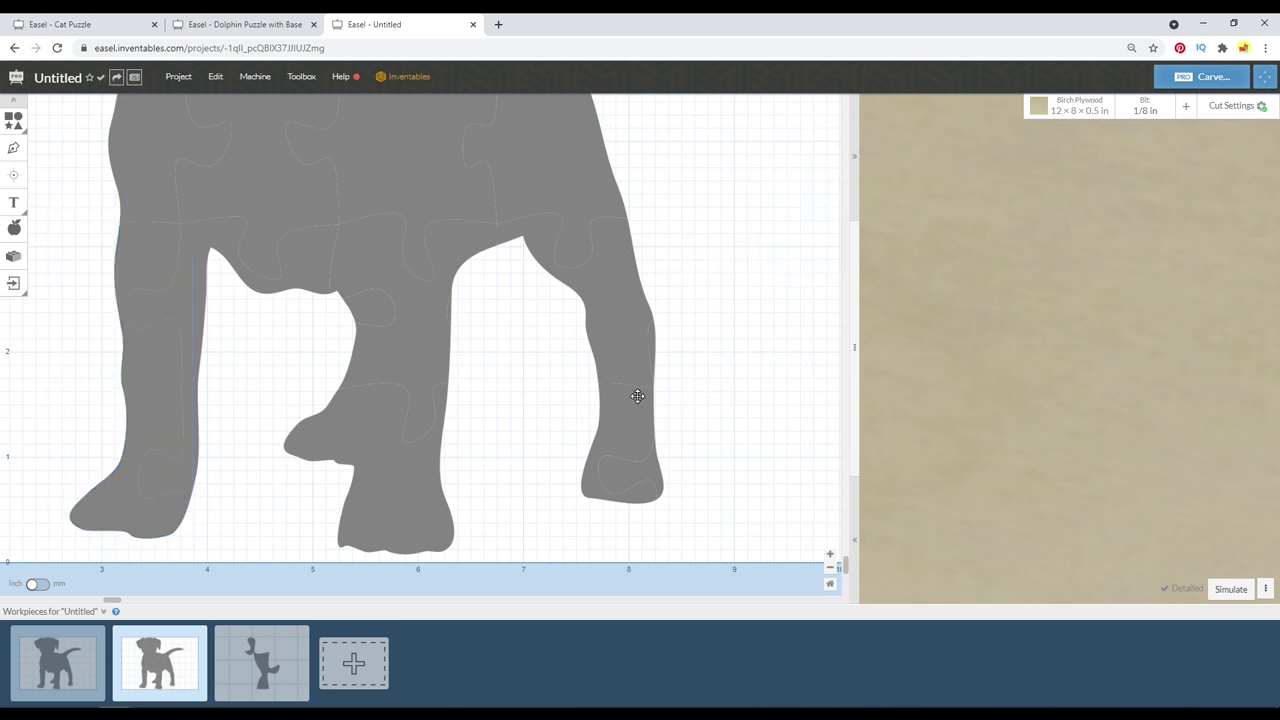
scroll(637, 396, down, 5)
scroll(680, 337, up, 5)
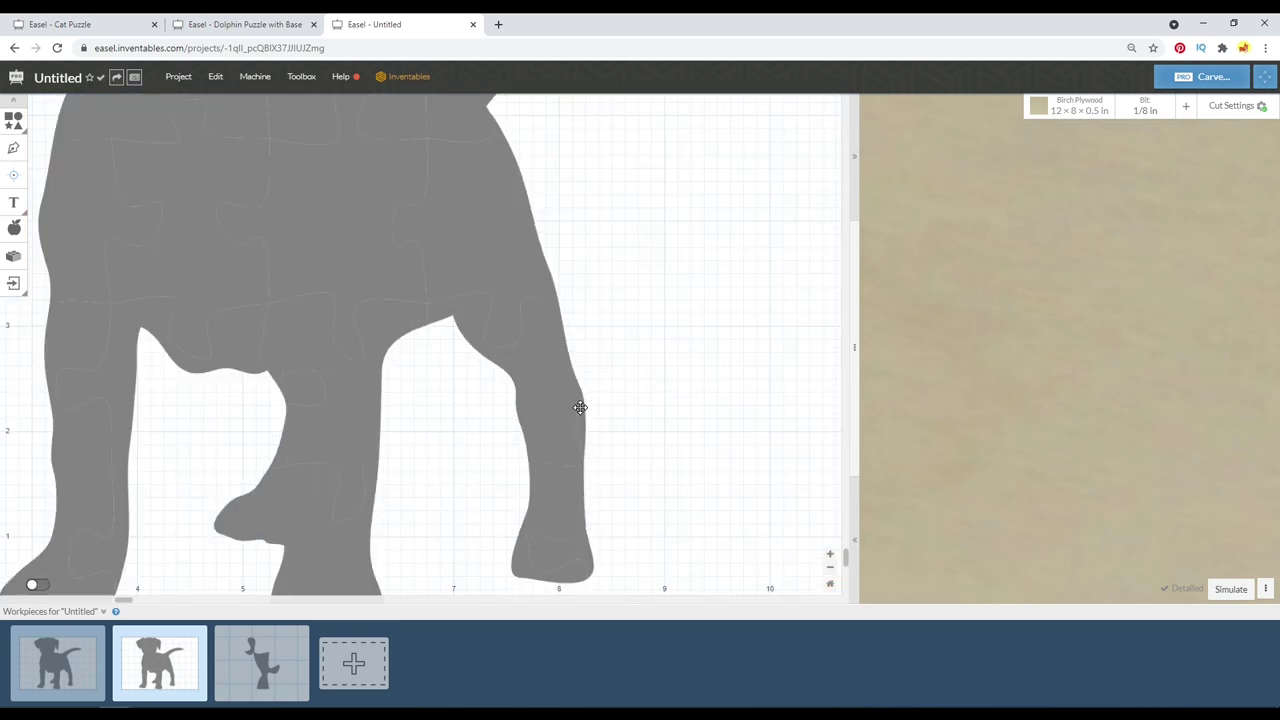
Combine the hind leg's rear-edge sliver, upper piece, lower piece and foot fragment into a single piece.
click(580, 407)
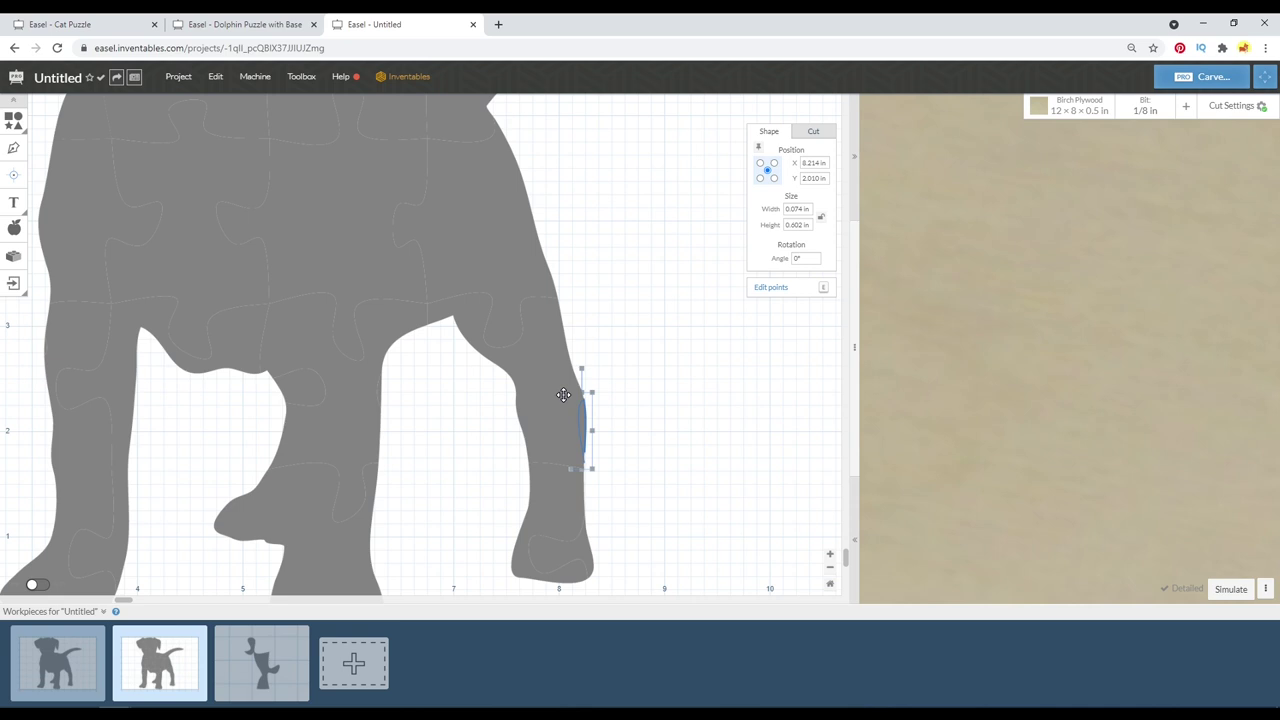
shift+click(563, 395)
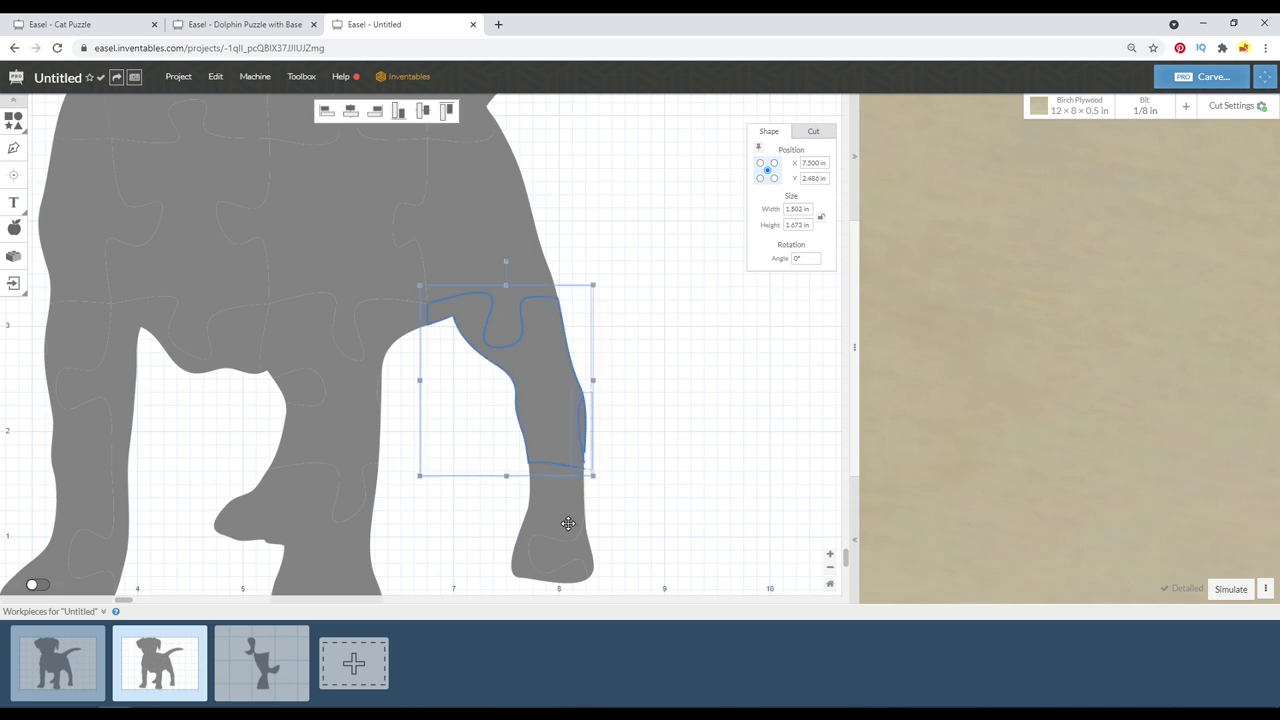
shift+click(568, 523)
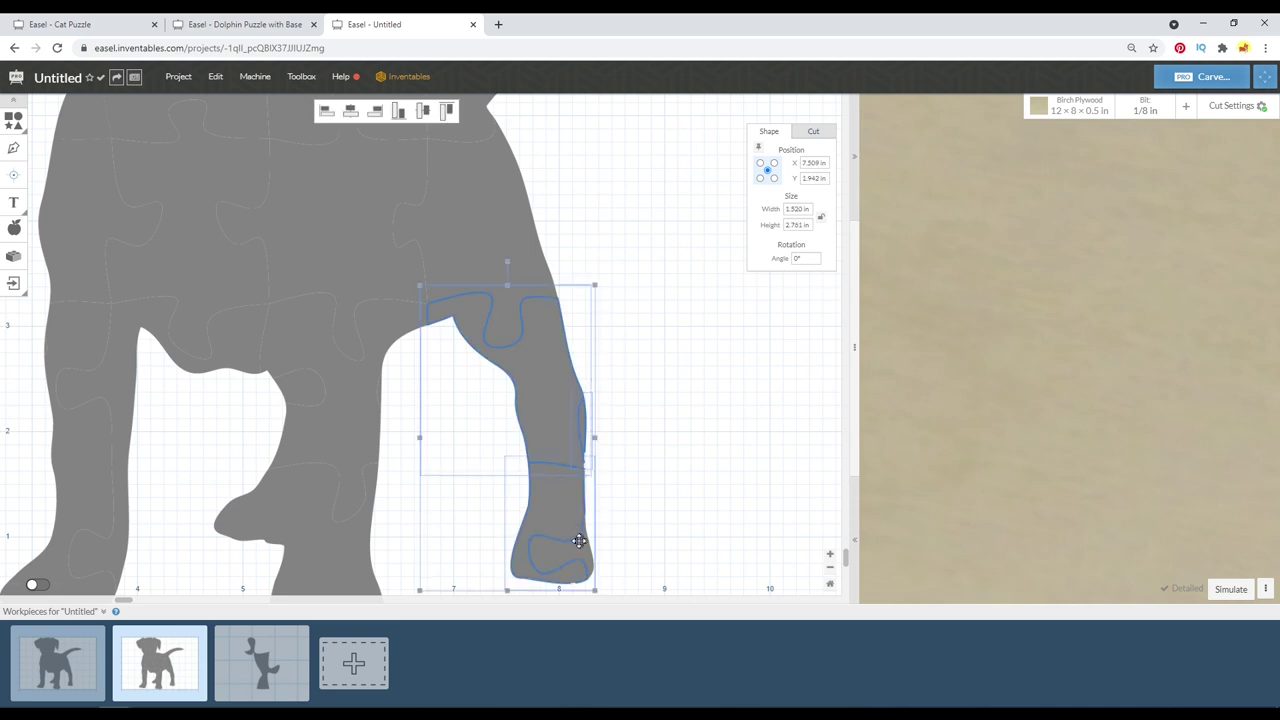
shift+click(576, 552)
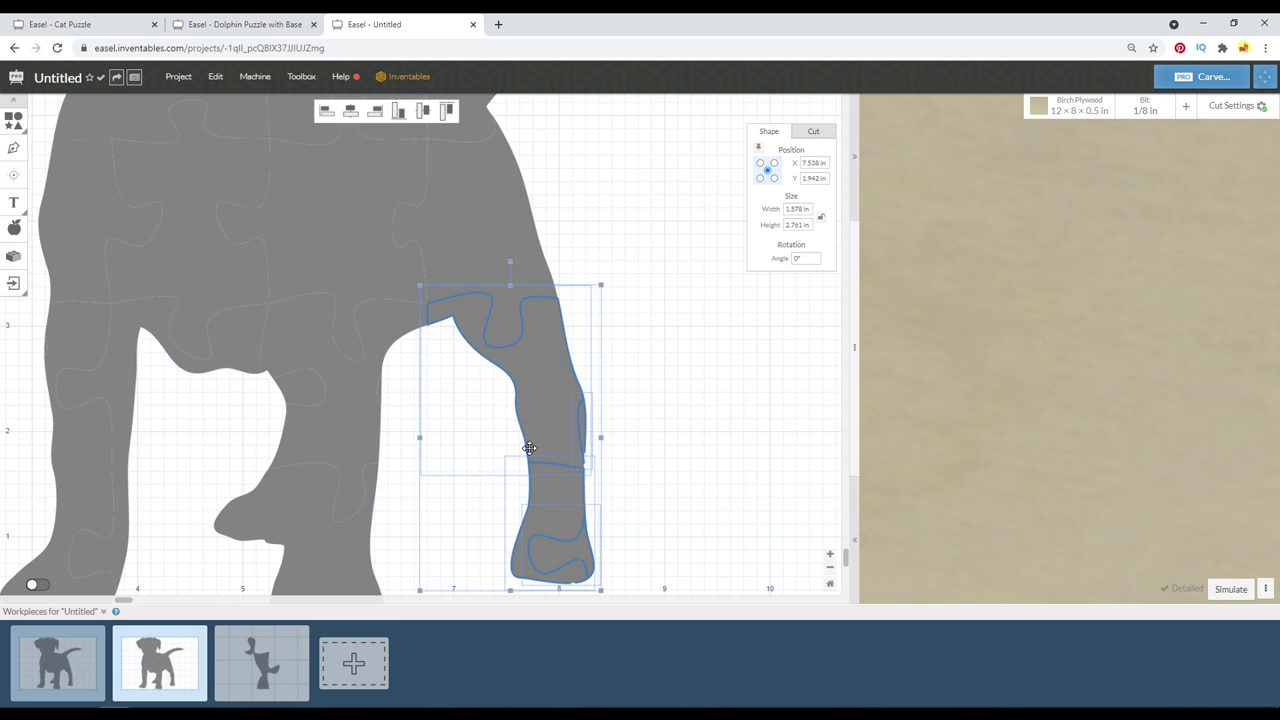
key(ctrl+e)
click(746, 404)
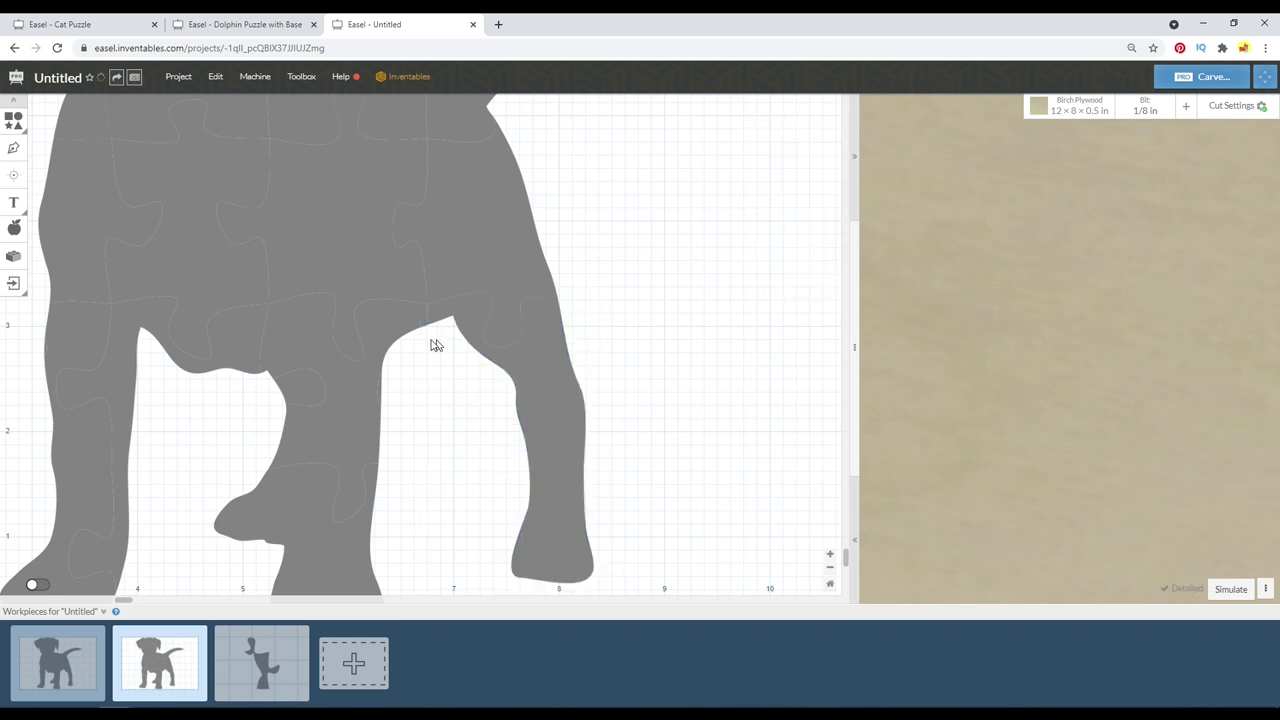
Combine the middle leg's main piece with the tab fragment on its front edge and the sliver on its rear edge.
click(354, 359)
drag(411, 422, 376, 410)
drag(402, 412, 375, 395)
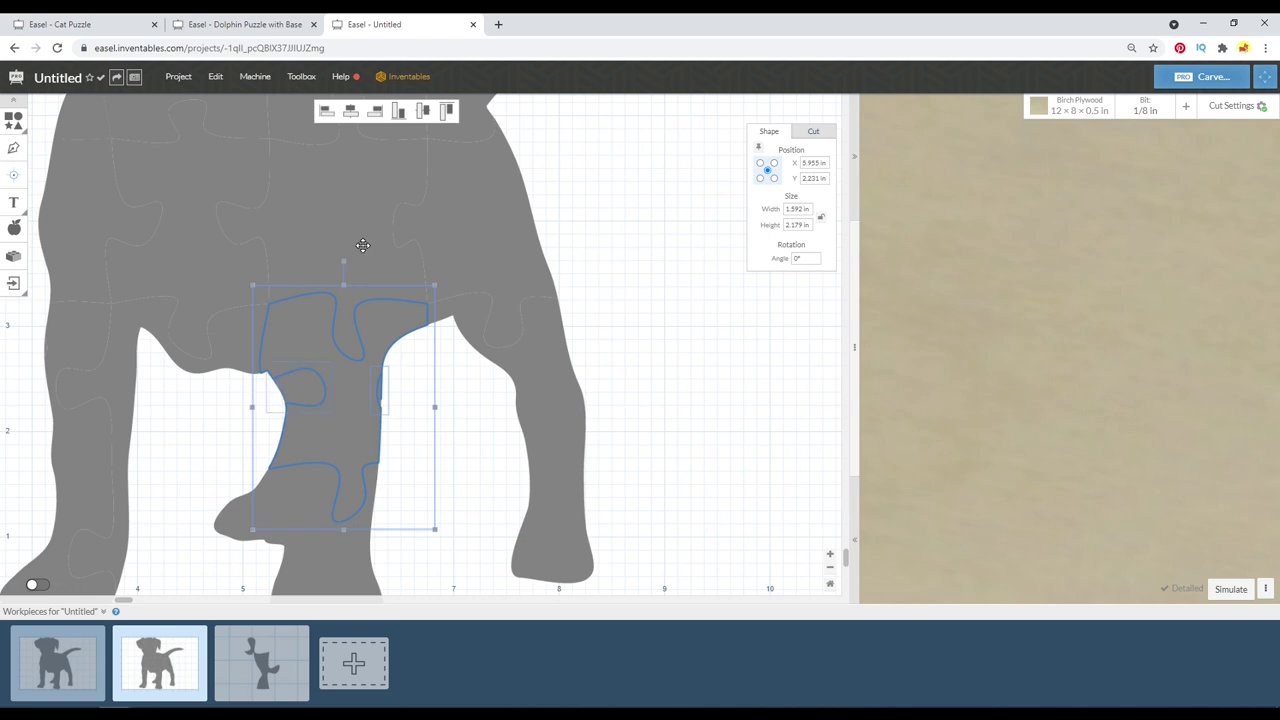
key(ctrl+g)
click(450, 142)
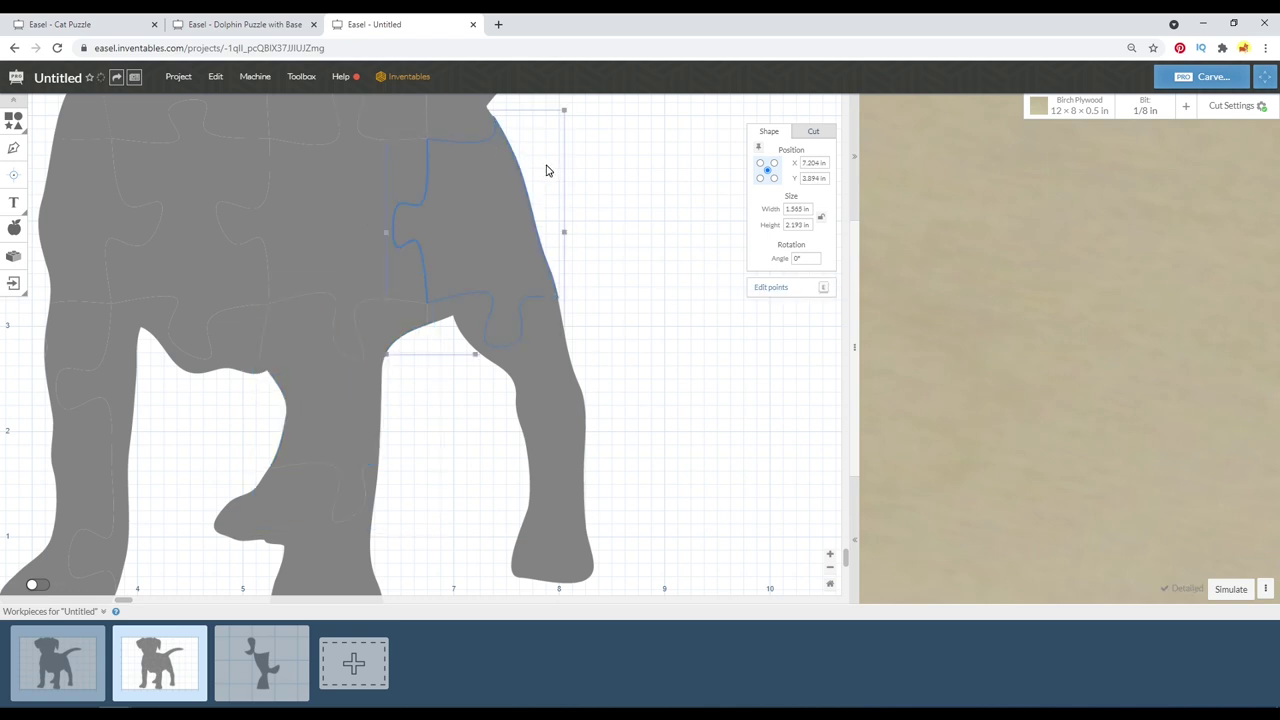
scroll(614, 222, down, 3)
click(672, 232)
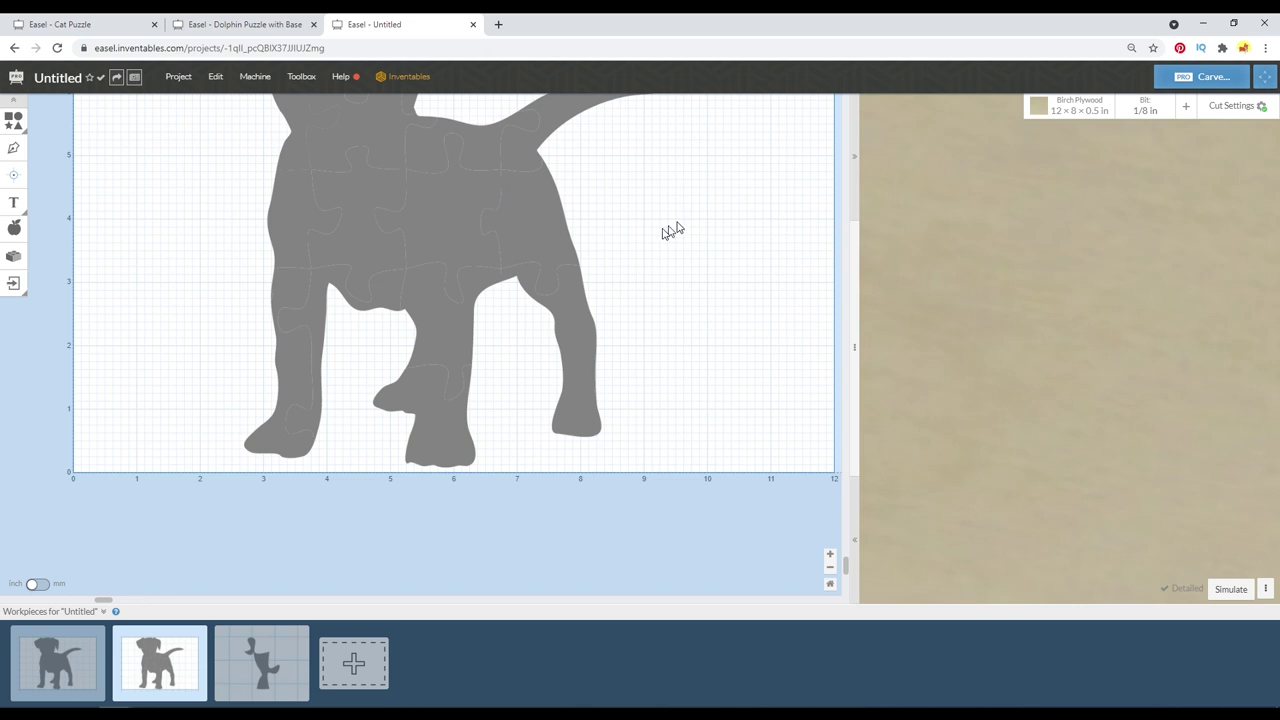
Try to set the cut path of all puzzle pieces at once to cut outside the shape path.
scroll(640, 220, down, 3)
scroll(650, 180, up, 3)
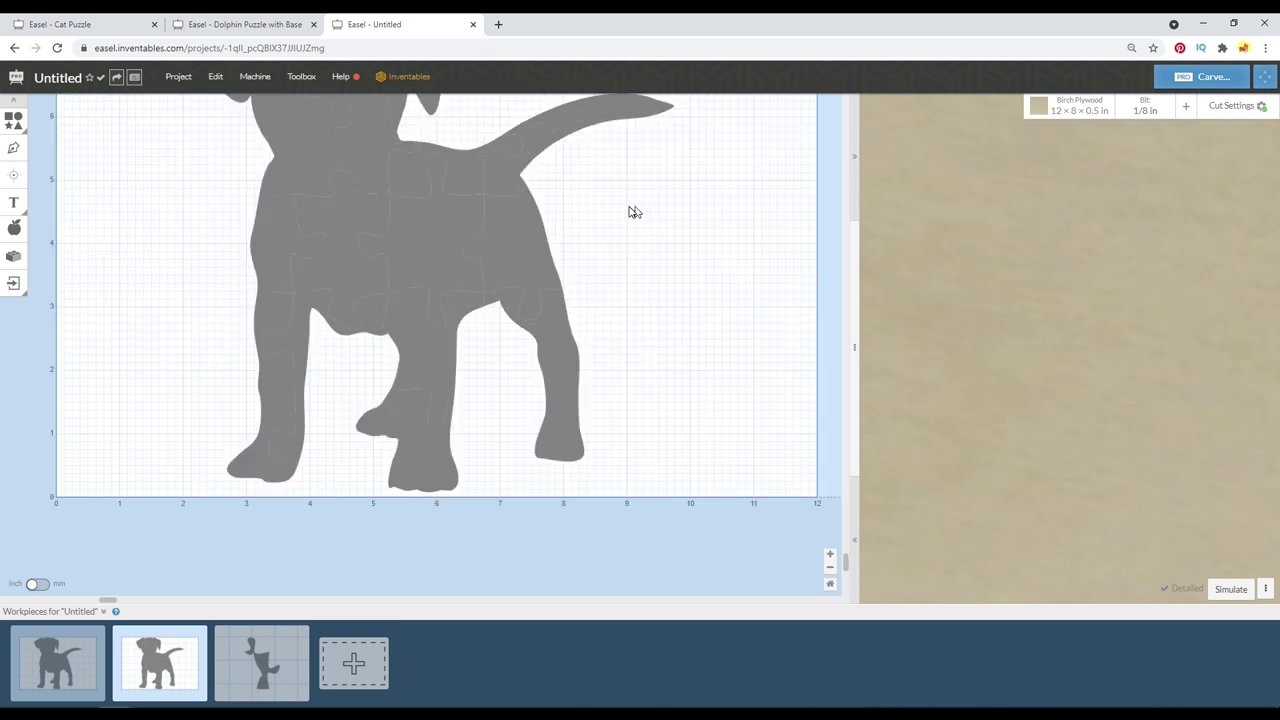
key(ctrl+a)
scroll(627, 324, down, 3)
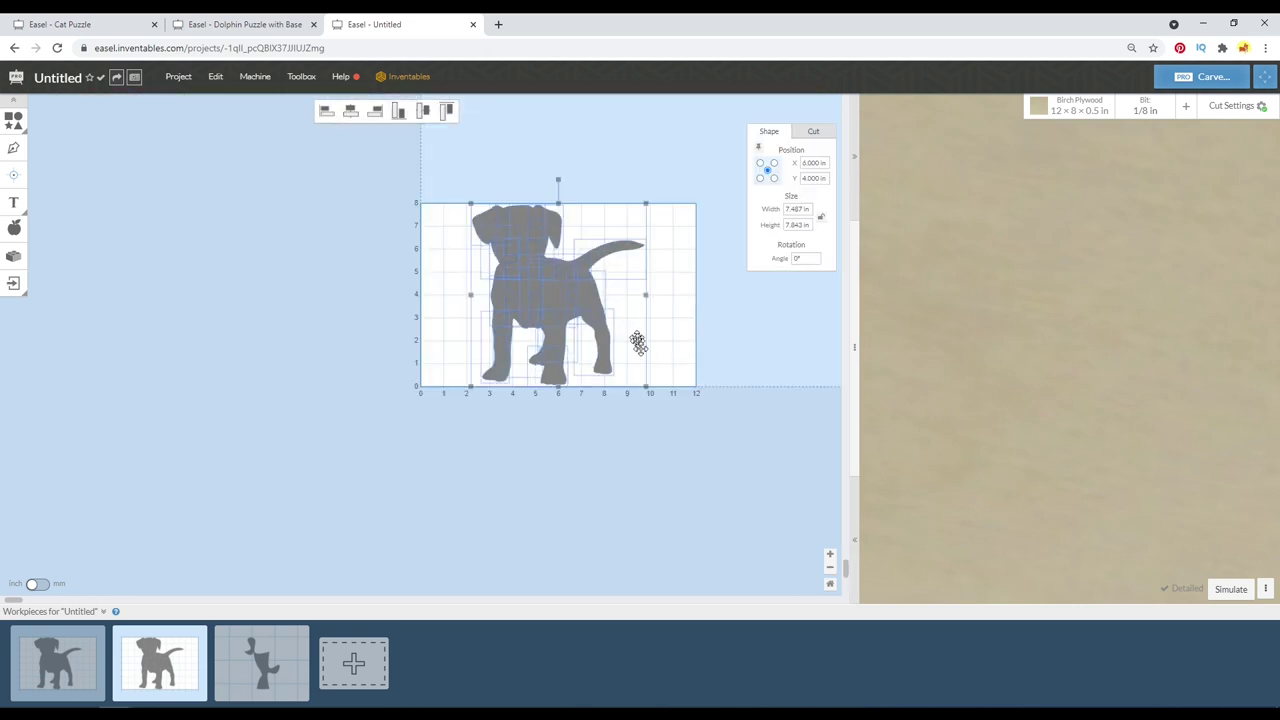
scroll(689, 371, up, 2)
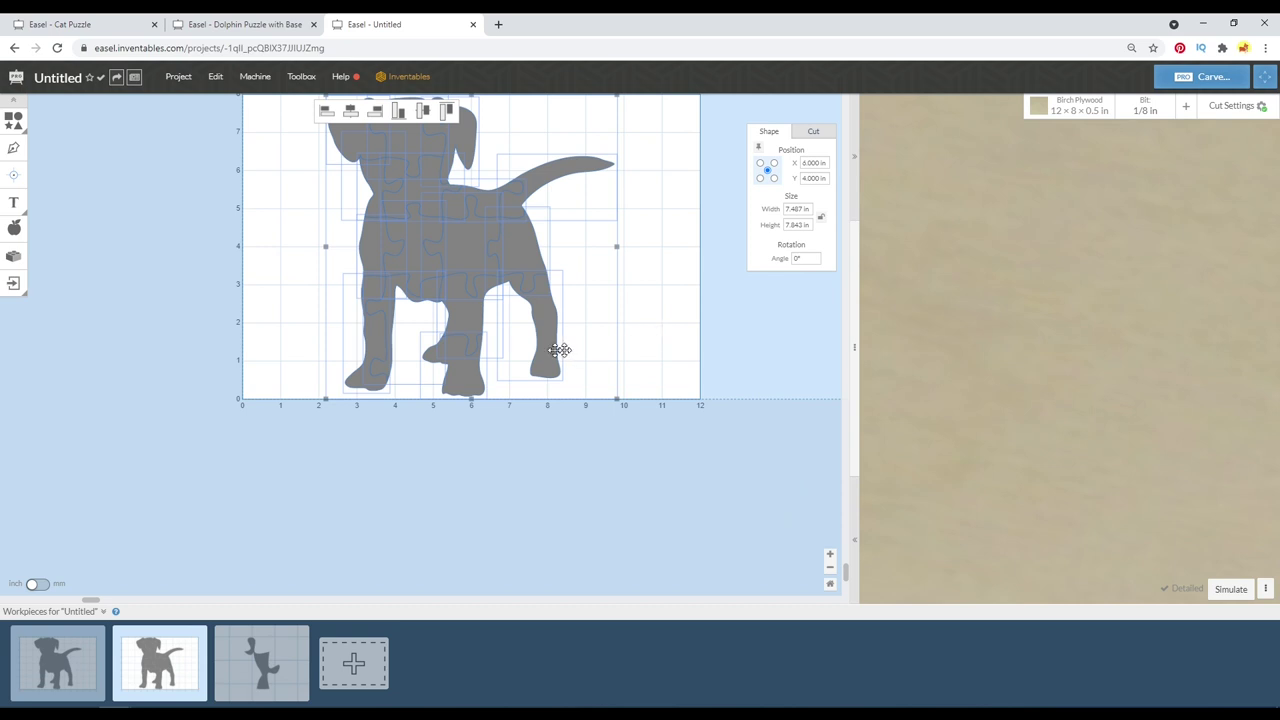
scroll(550, 352, up, 2)
scroll(502, 445, down, 3)
scroll(528, 288, up, 5)
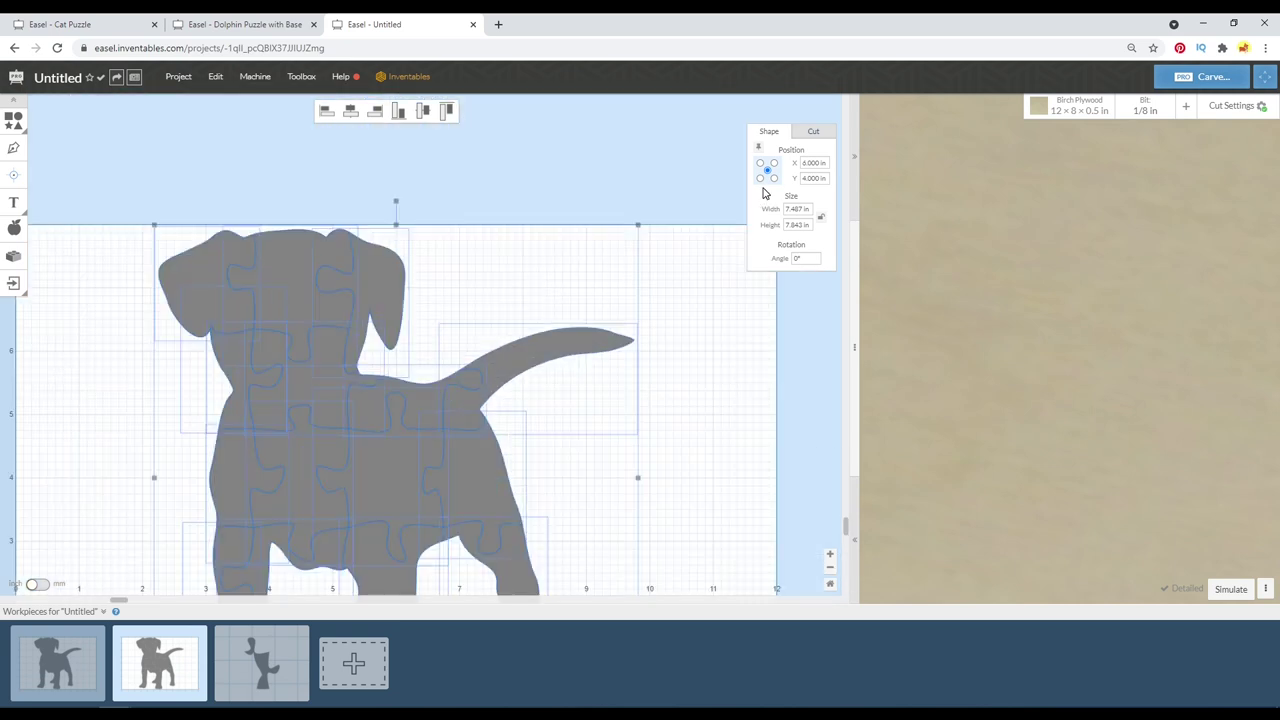
scroll(679, 345, down, 3)
click(820, 134)
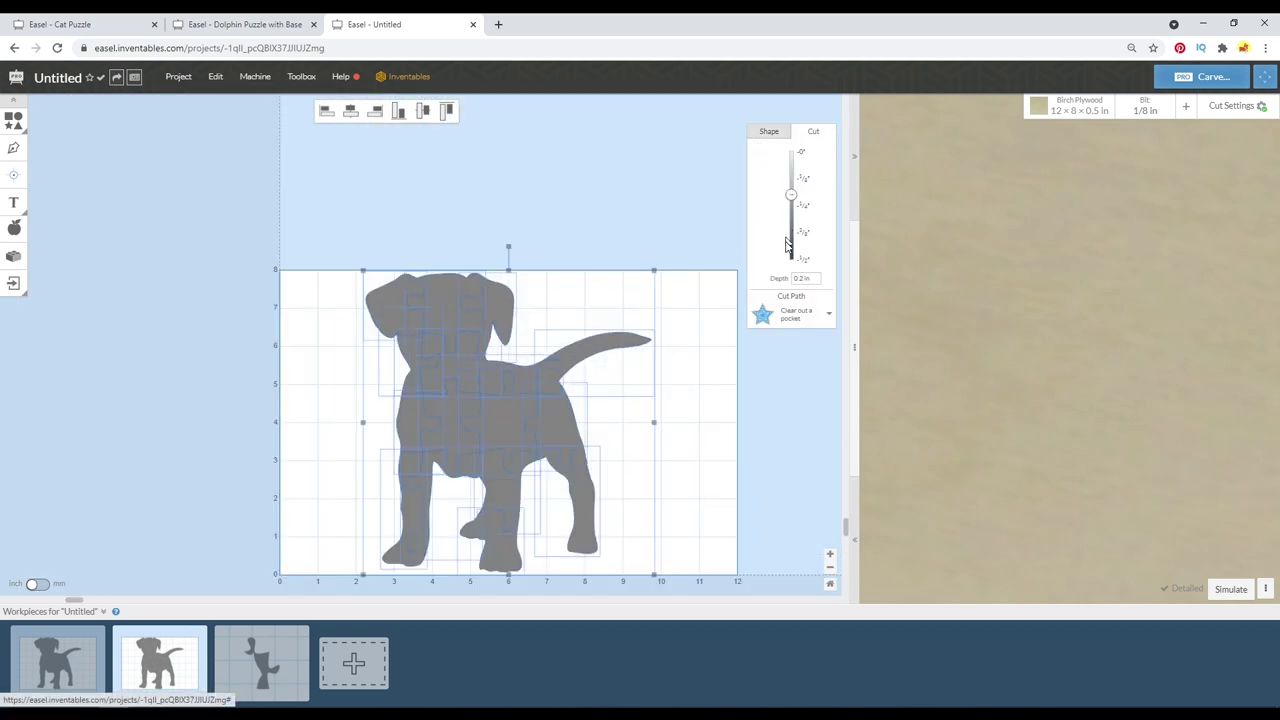
click(789, 313)
click(794, 370)
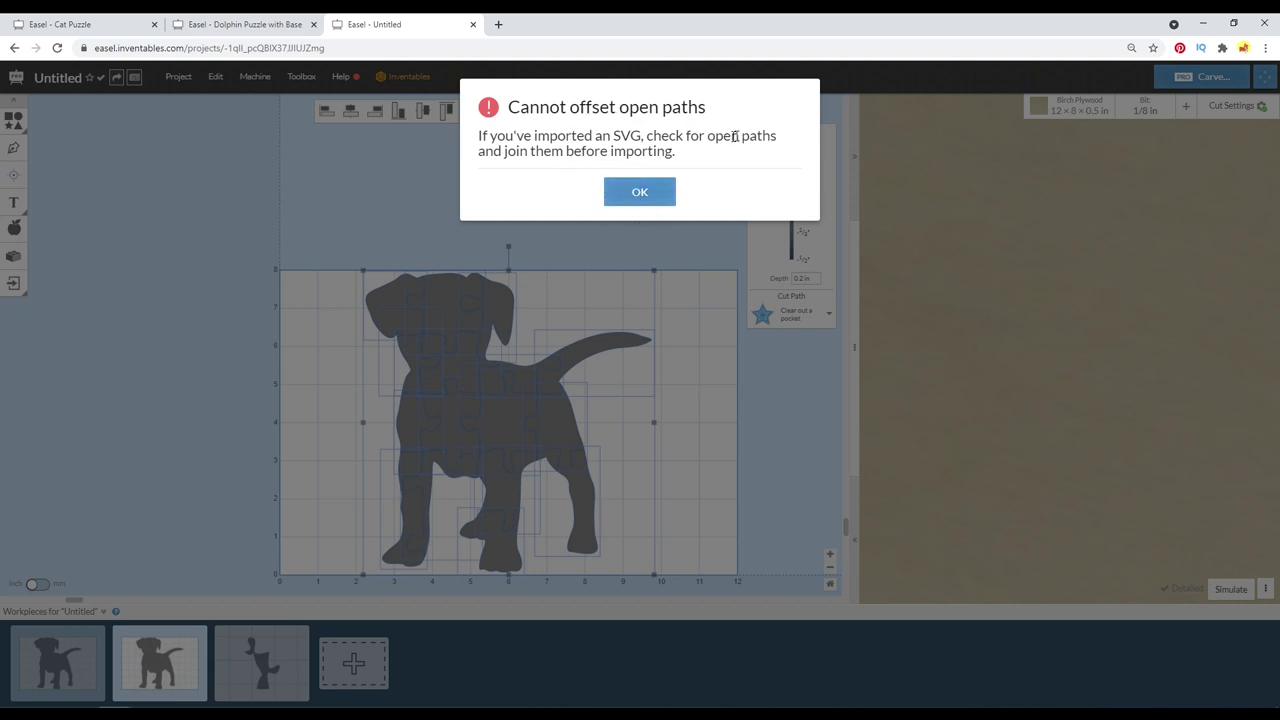
click(647, 196)
click(642, 226)
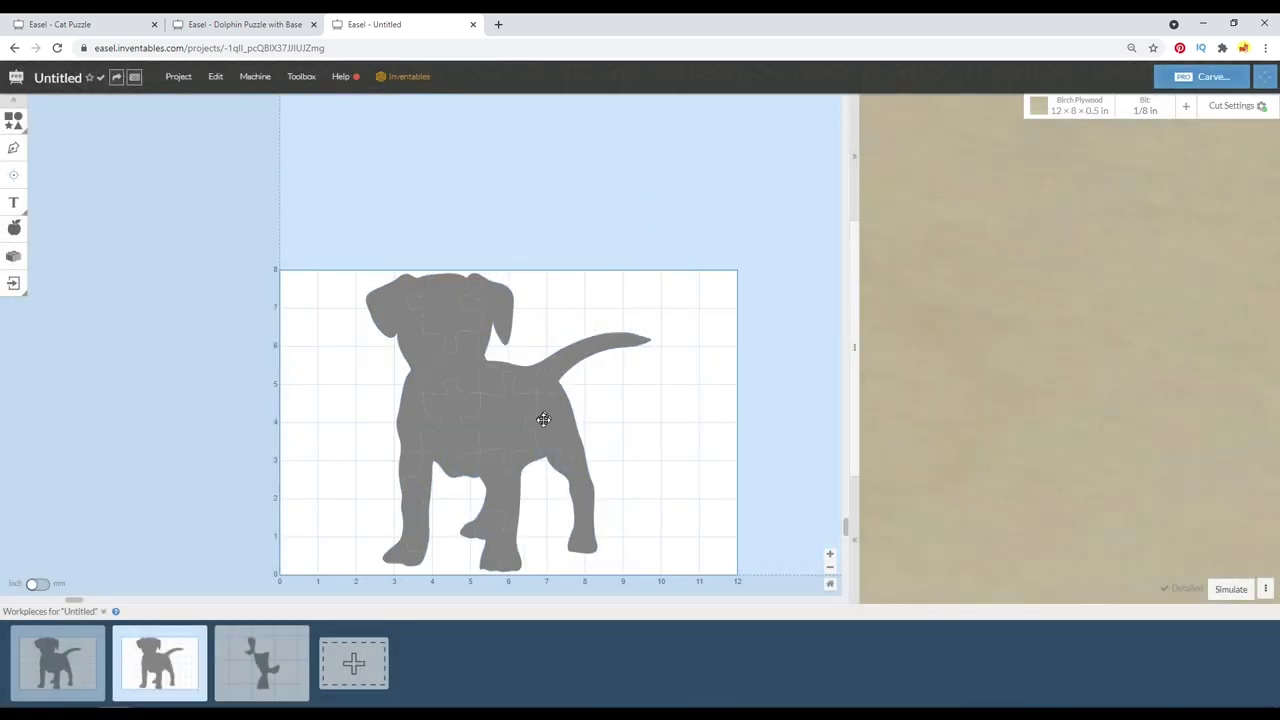
Set the hind leg piece to cut outside the shape path.
scroll(537, 439, down, 1)
scroll(537, 461, up, 1)
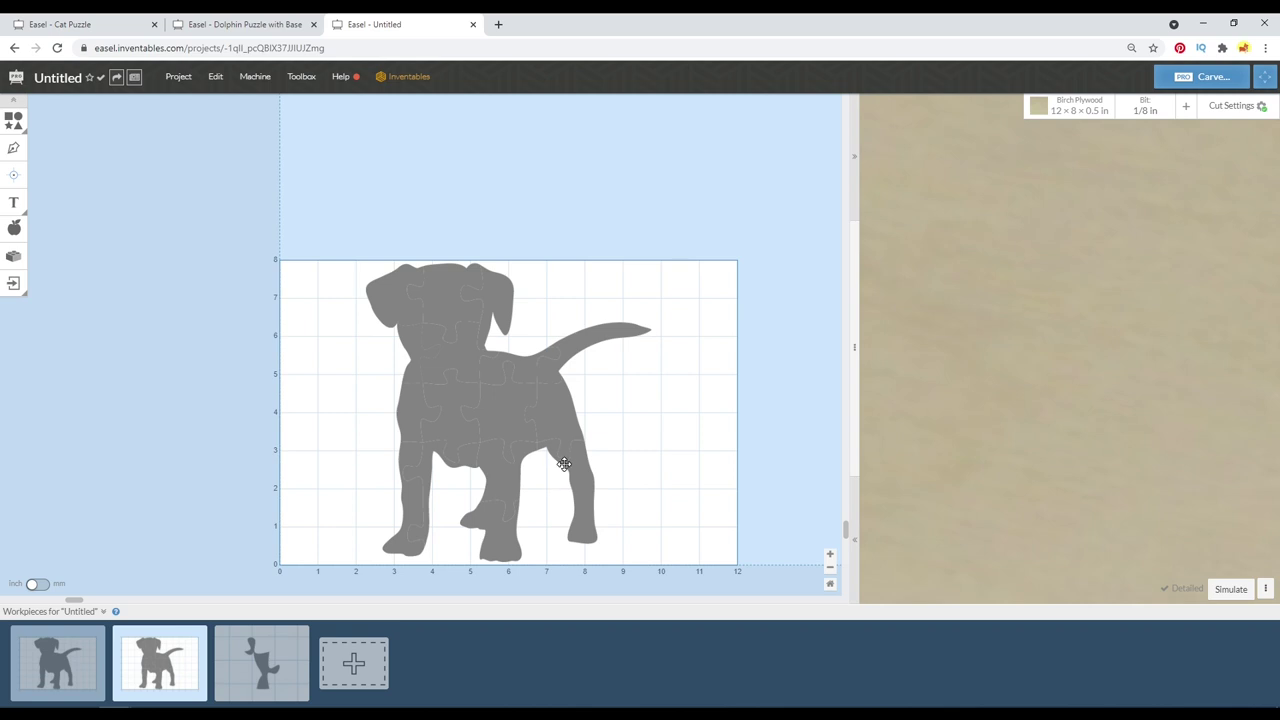
click(573, 464)
scroll(573, 464, up, 5)
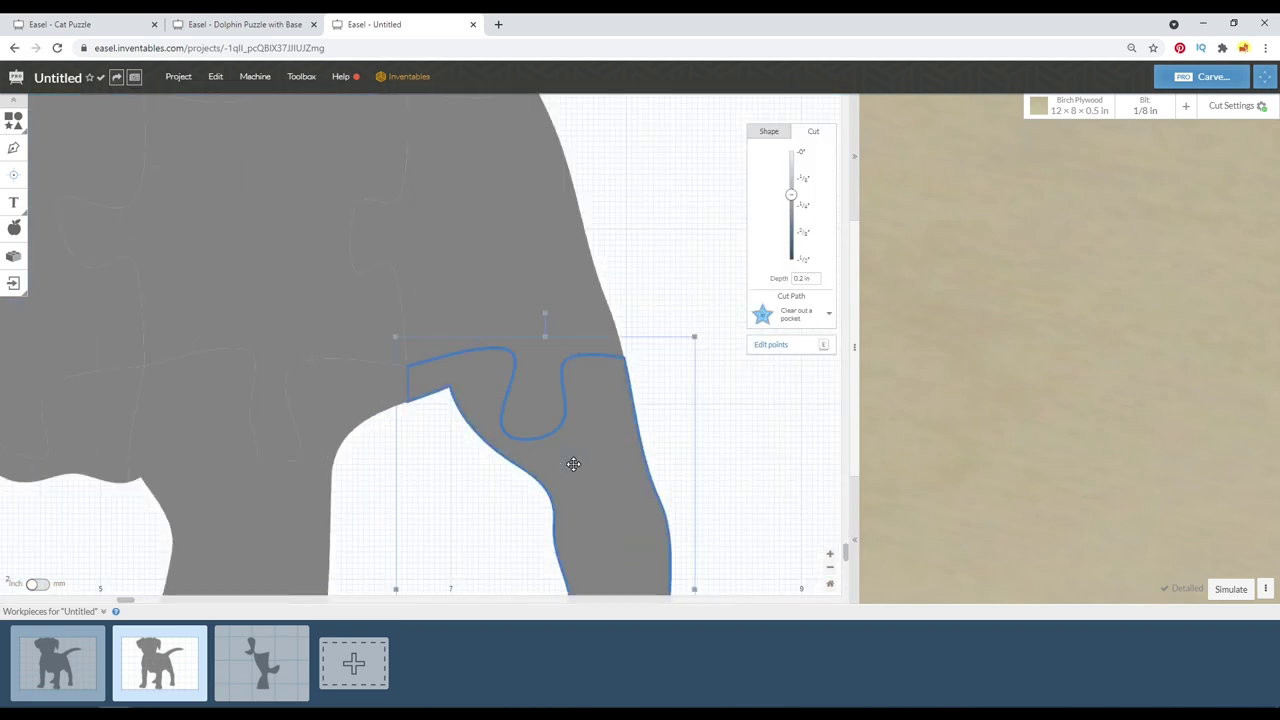
click(785, 314)
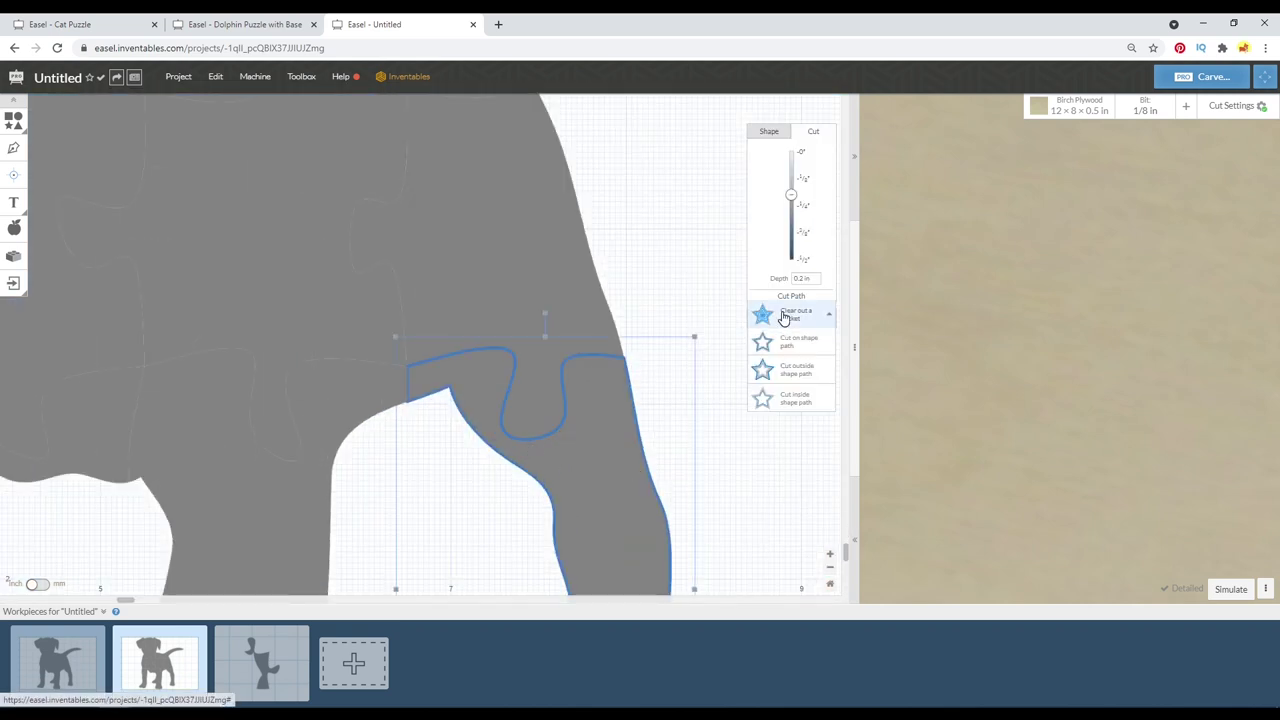
click(783, 372)
Set the middle leg's upper piece to cut outside the shape path.
click(366, 386)
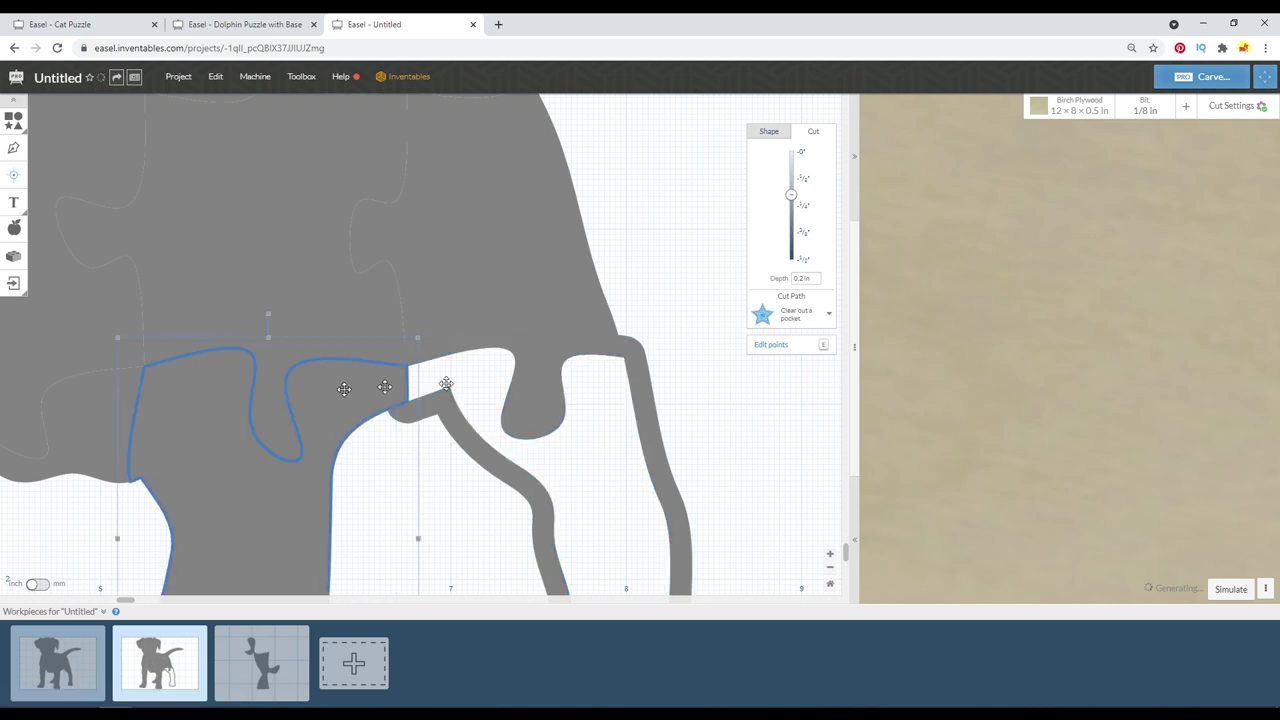
click(823, 330)
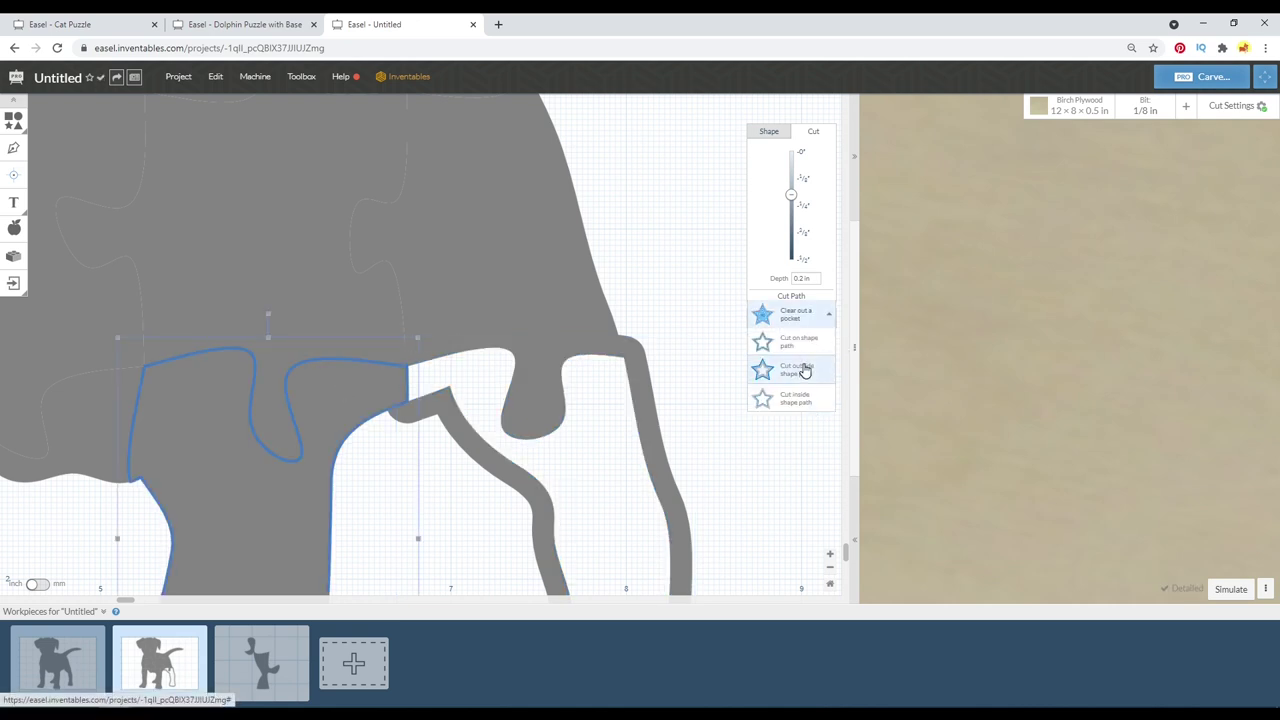
click(806, 369)
scroll(550, 320, down, 2)
Try to set the large mid-body piece above the middle leg to cut outside the shape path.
click(442, 311)
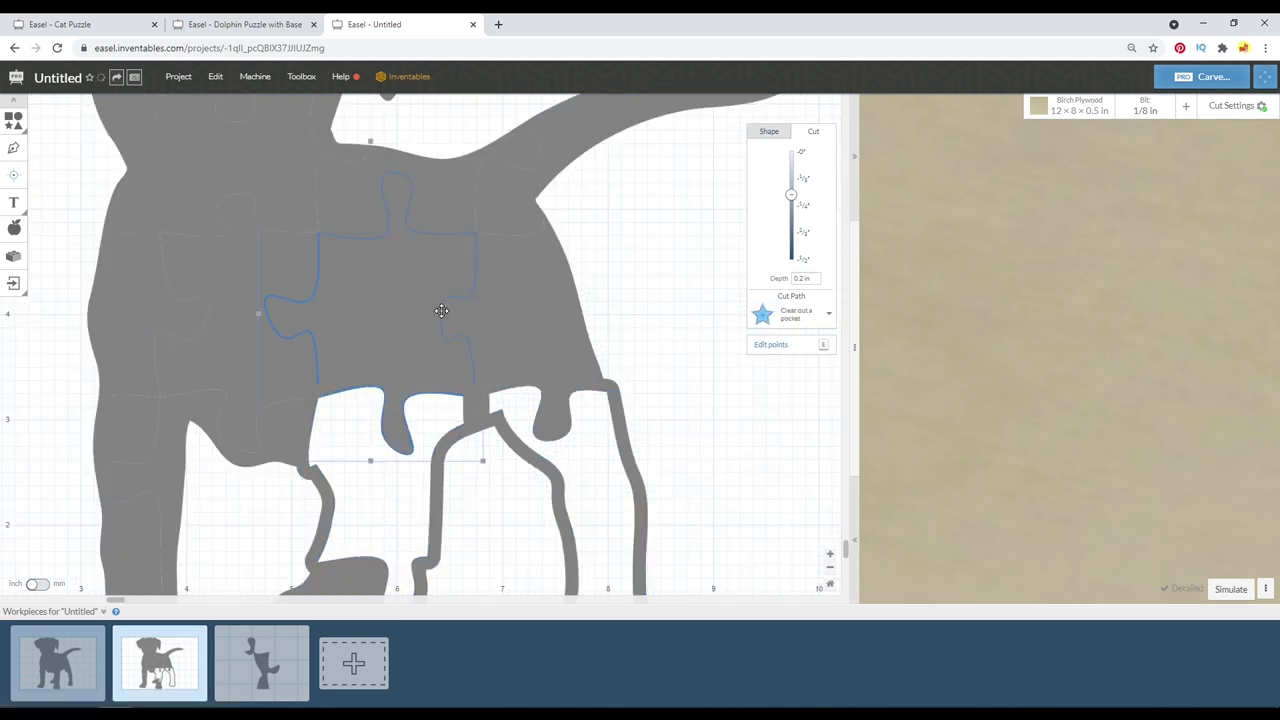
click(826, 330)
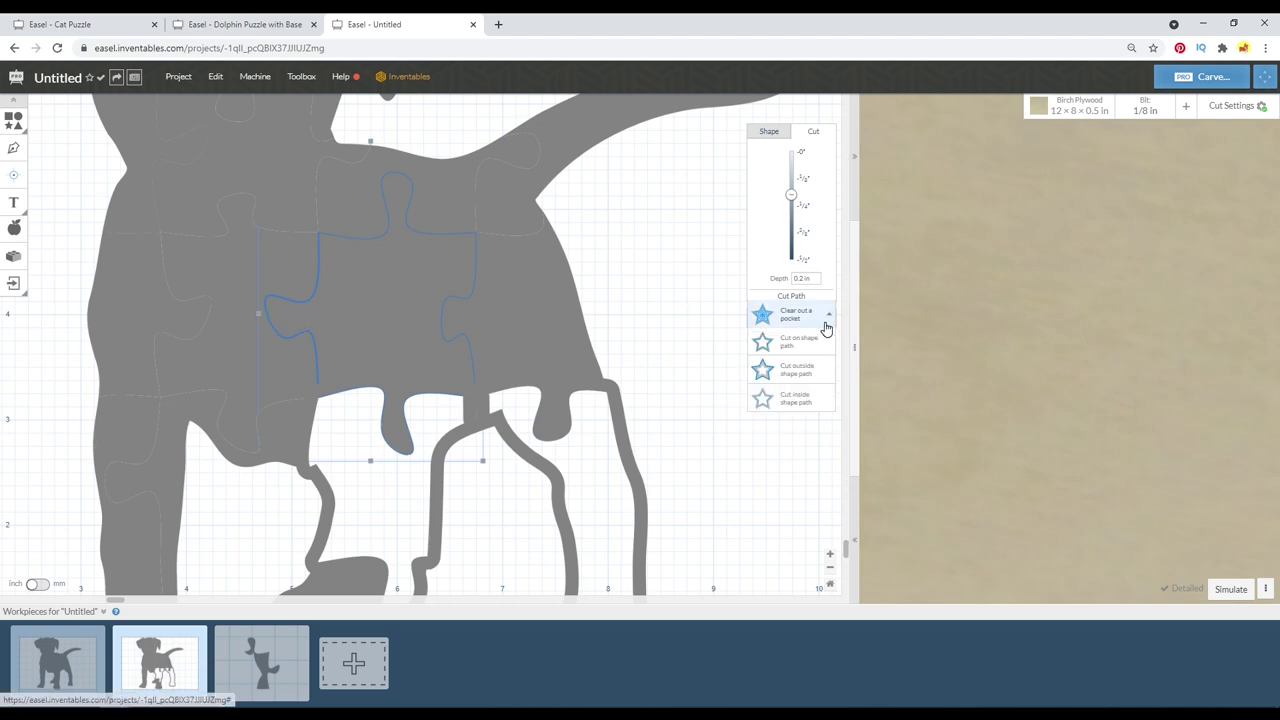
click(803, 371)
click(637, 190)
Try to set the chest piece in front of the mid-body piece to cut outside the shape path.
scroll(615, 295, down, 2)
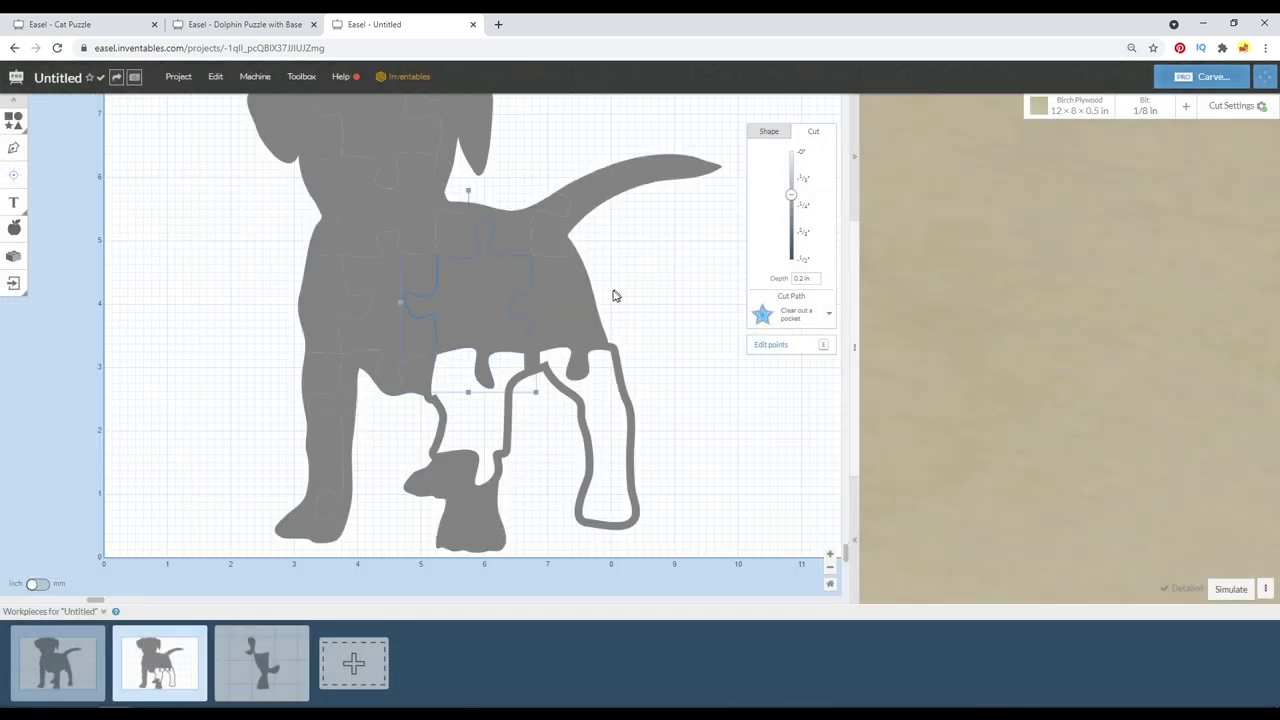
click(390, 304)
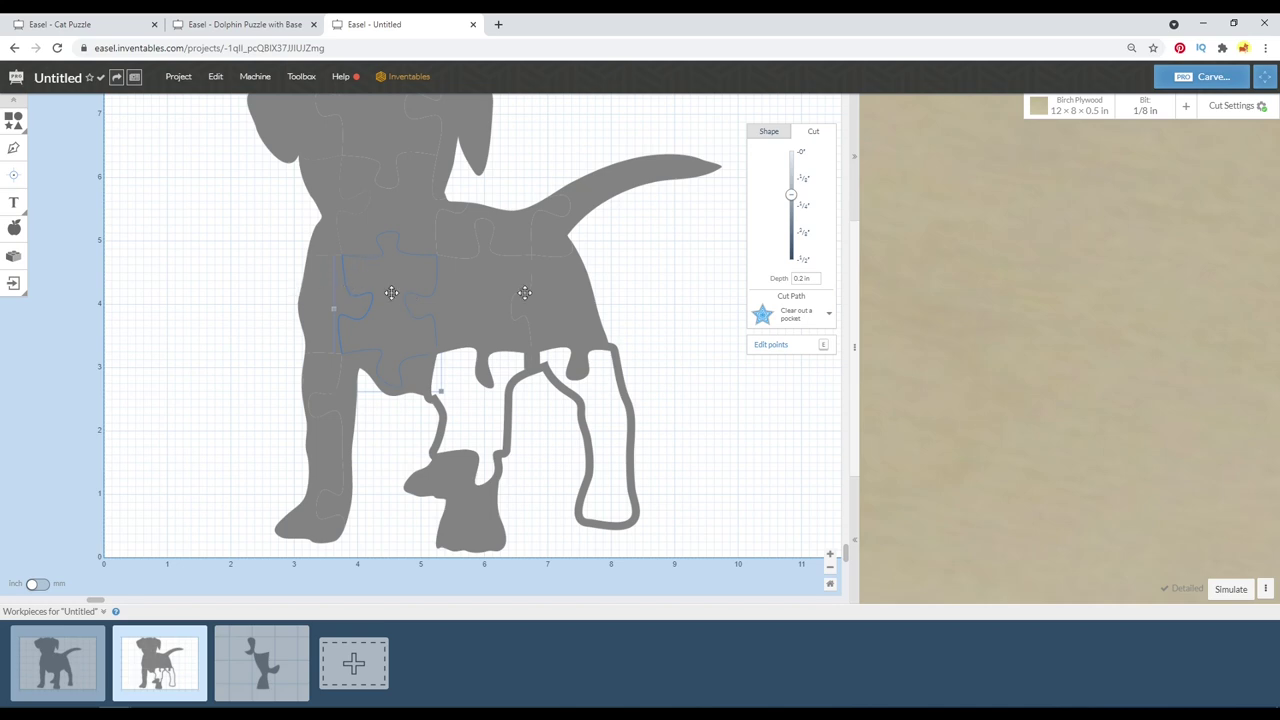
click(791, 306)
click(791, 381)
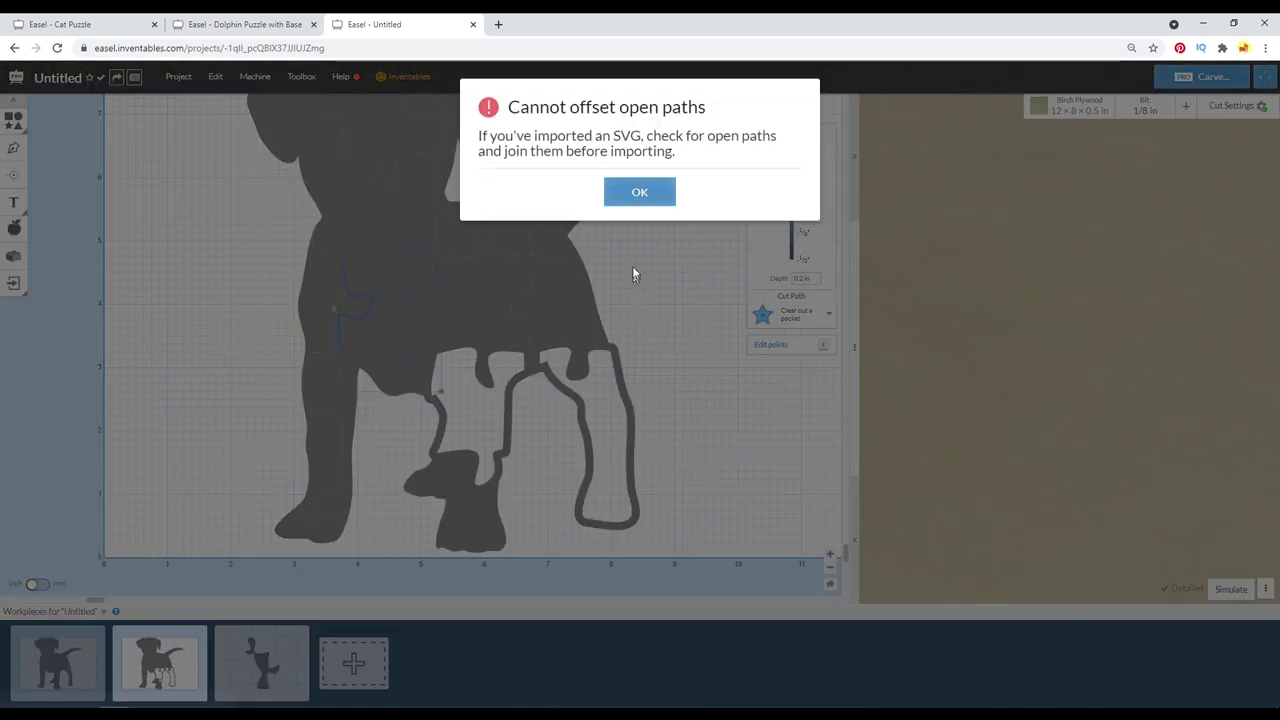
click(640, 192)
Place a 2 in circle above the workpiece's upper corner, clear of the dog, and set its cut depth to 0.
scroll(400, 291, down, 2)
scroll(358, 290, down, 2)
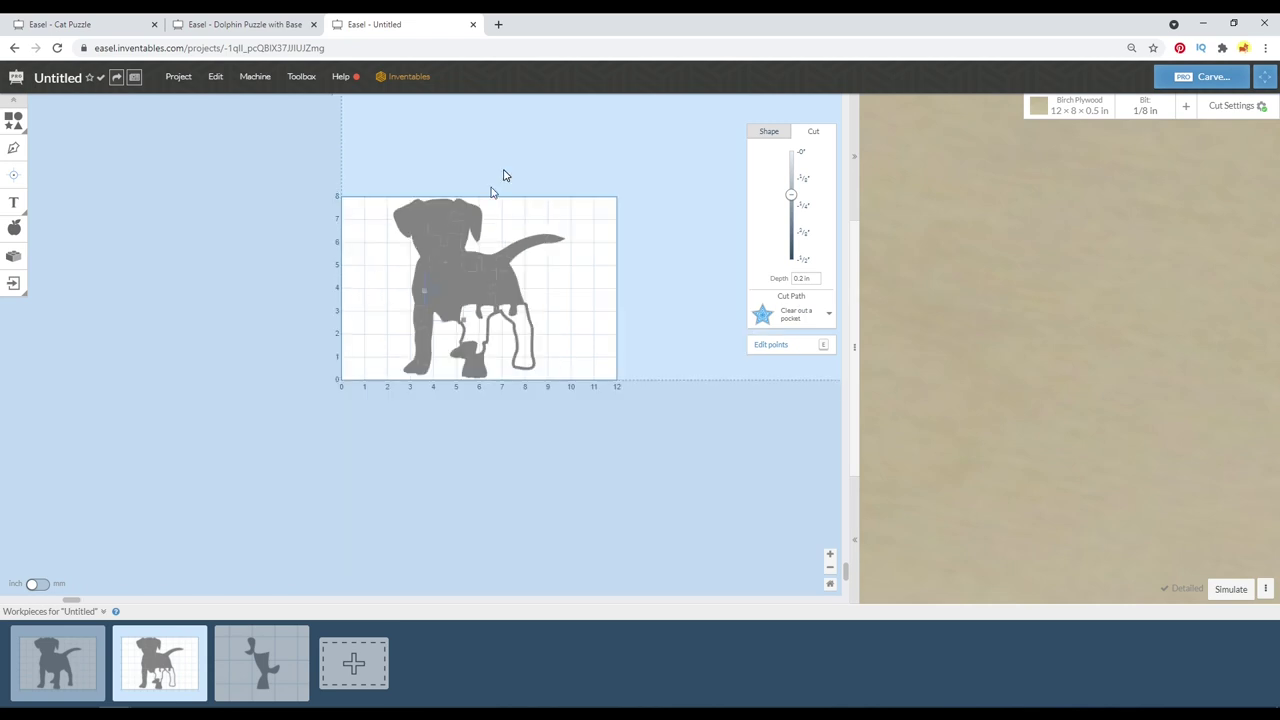
scroll(504, 173, up, 2)
click(15, 123)
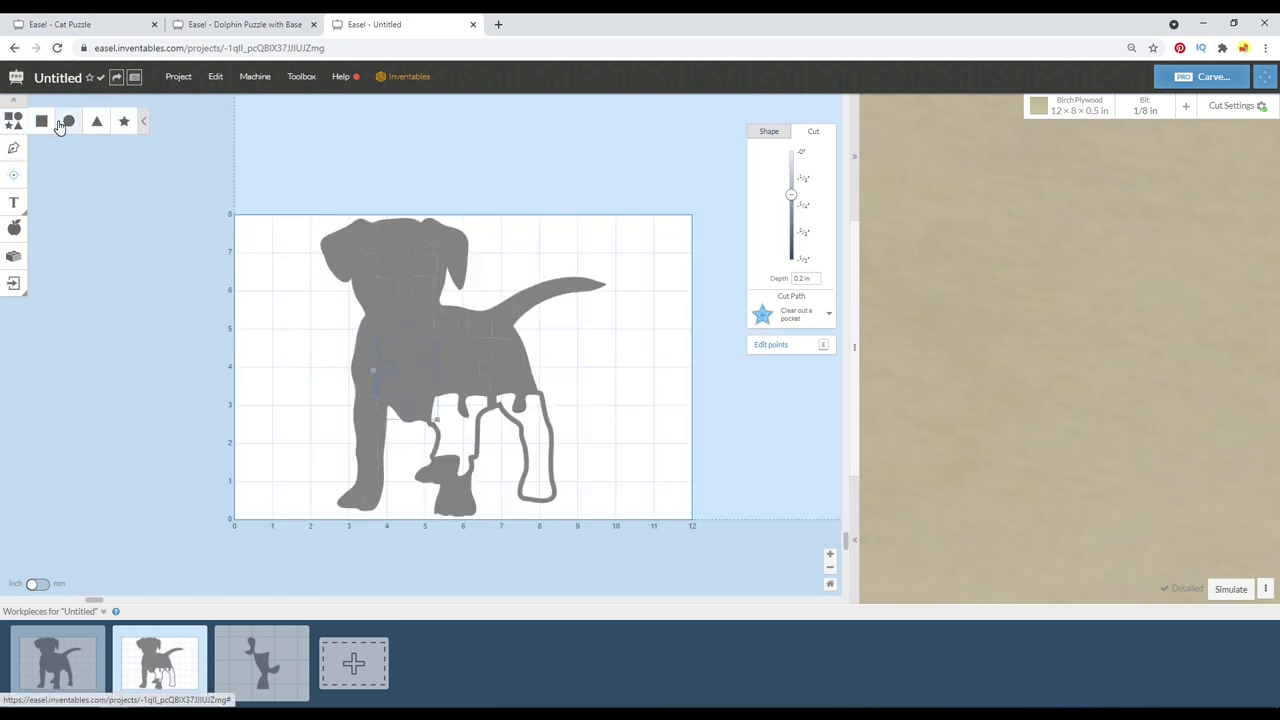
click(68, 121)
drag(328, 445, 281, 168)
click(817, 134)
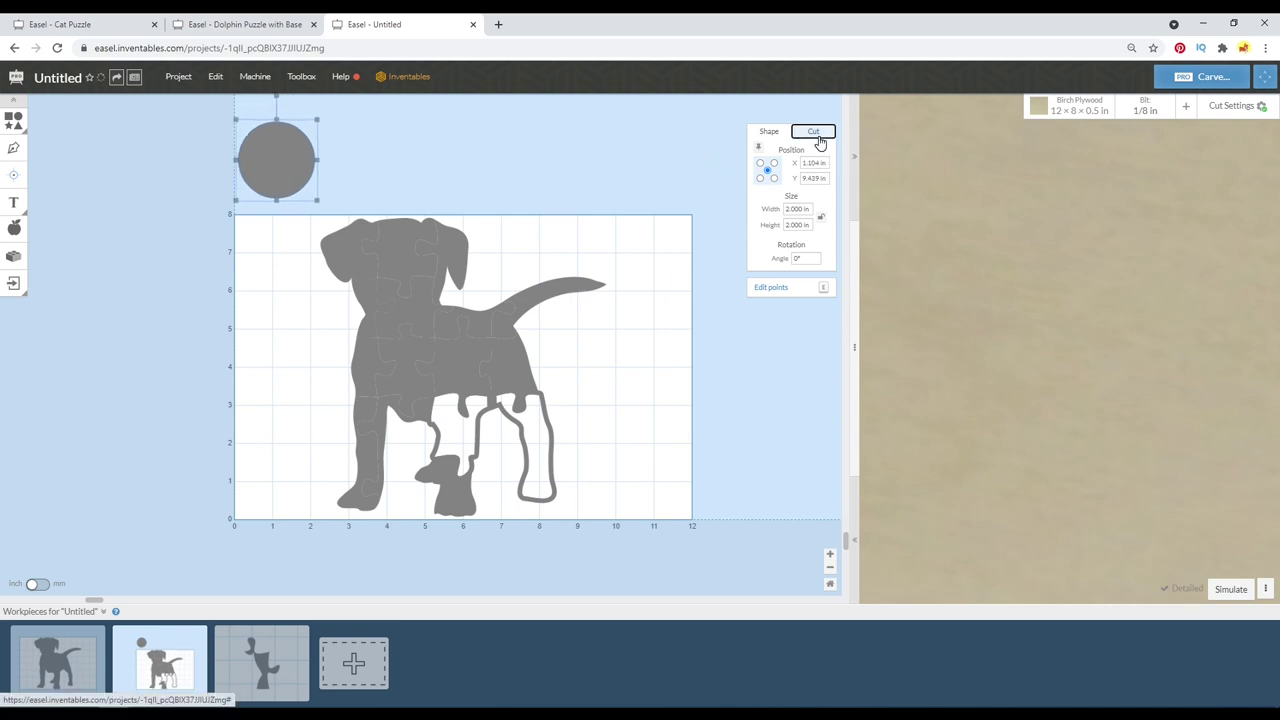
drag(789, 201, 784, 133)
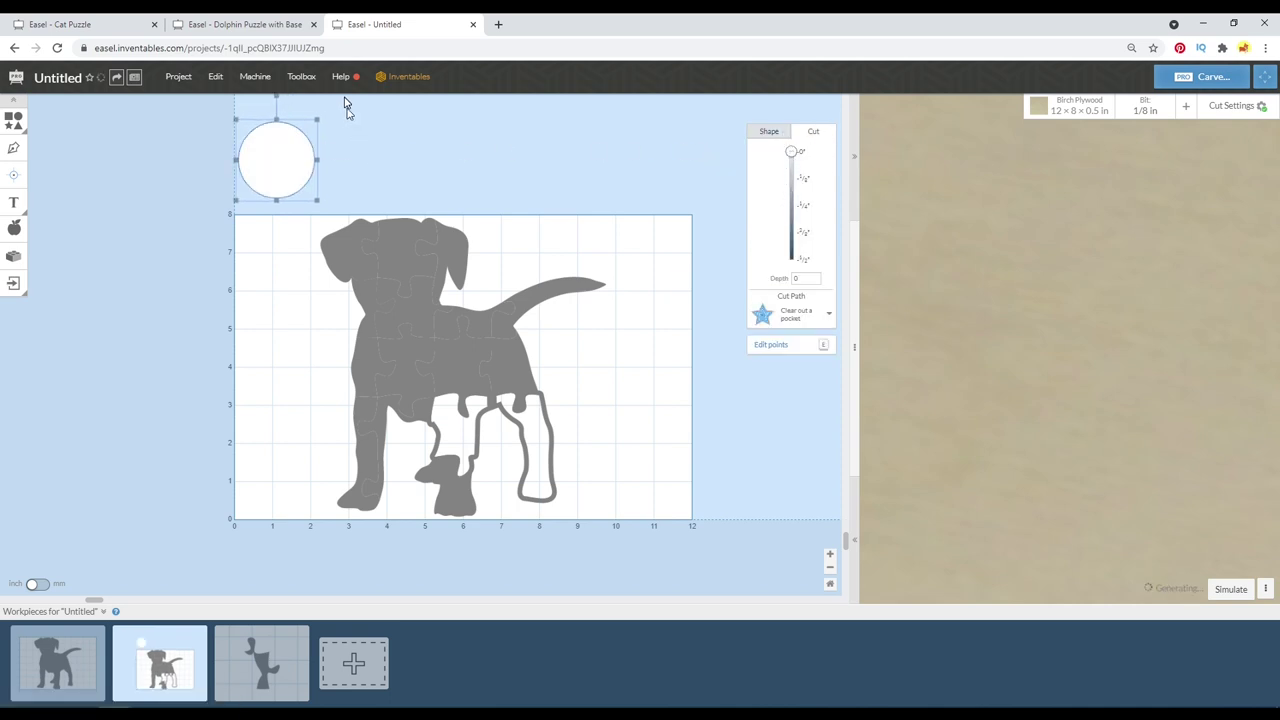
Duplicate the zero-depth circle repeatedly to form a row of eight circles above the workpiece.
key(ctrl+d)
key(ctrl+d)
key(ctrl+d)
key(ctrl+d)
key(ctrl+d)
key(ctrl+d)
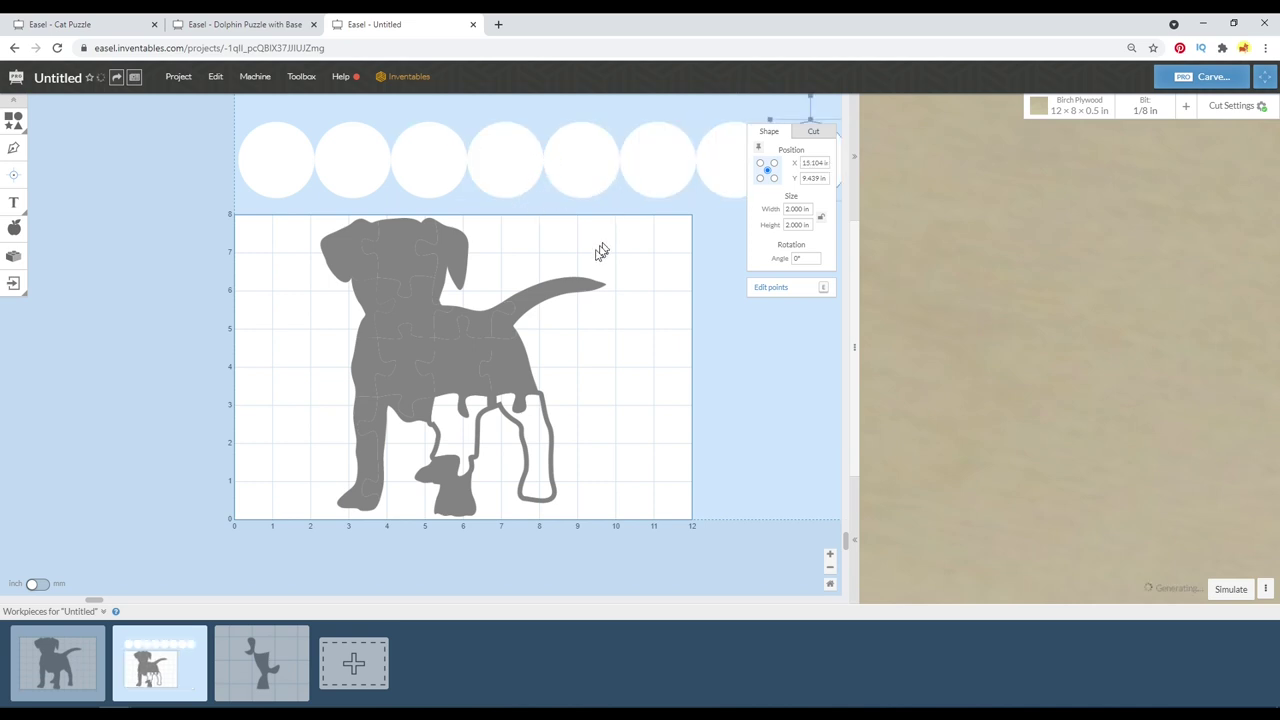
scroll(600, 251, down, 2)
scroll(575, 323, up, 2)
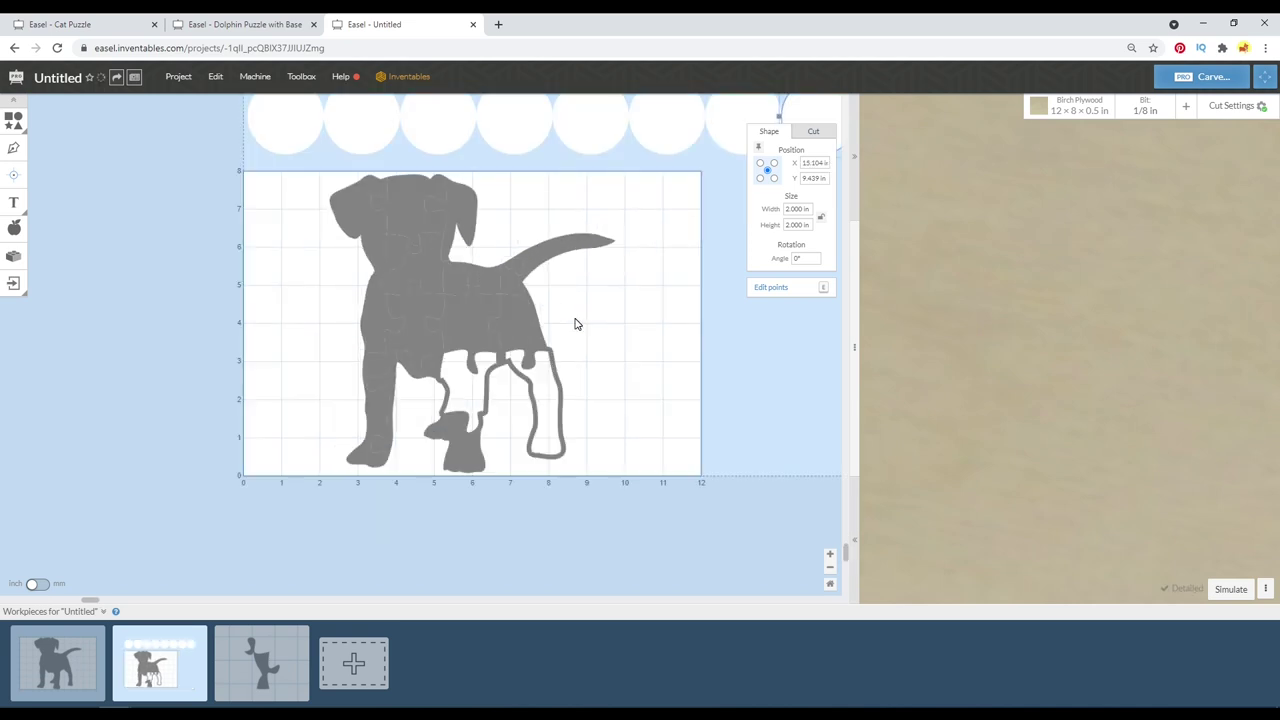
Combine the large mid-body piece with the last circle of the row.
click(466, 324)
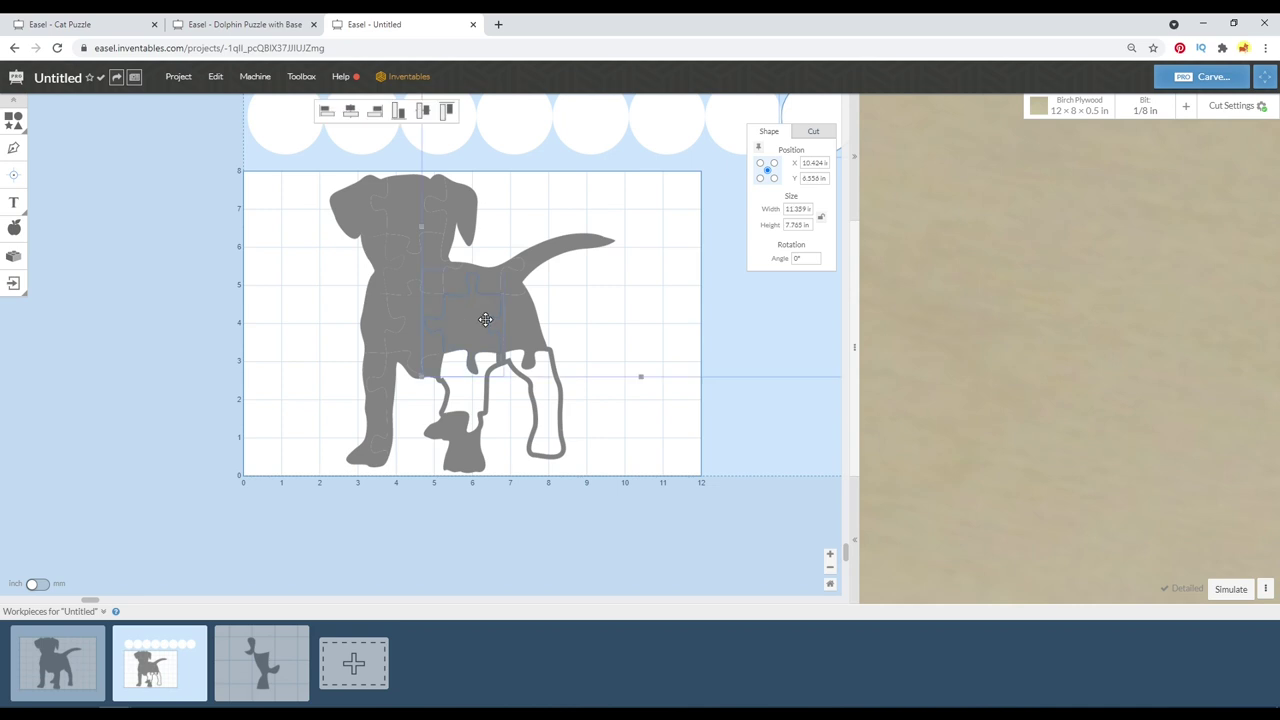
click(485, 319)
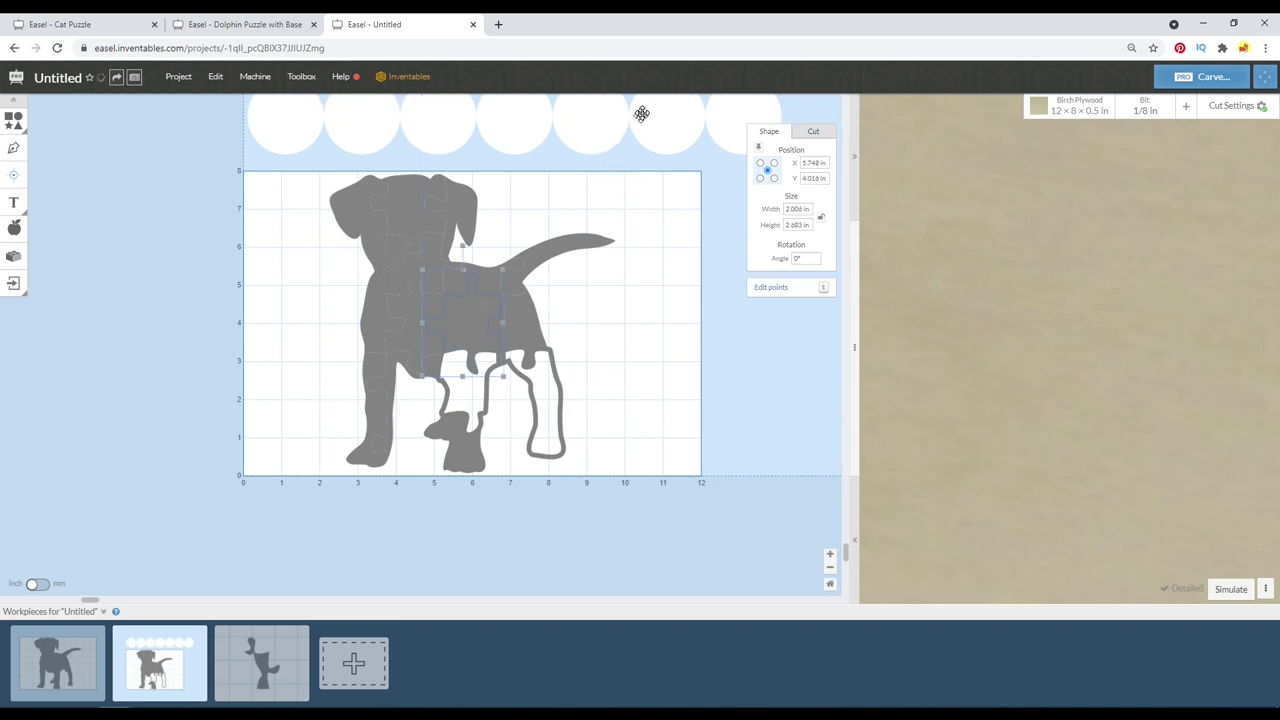
Combine the chest piece beside the large mid-body piece with the last circle of the row.
click(718, 110)
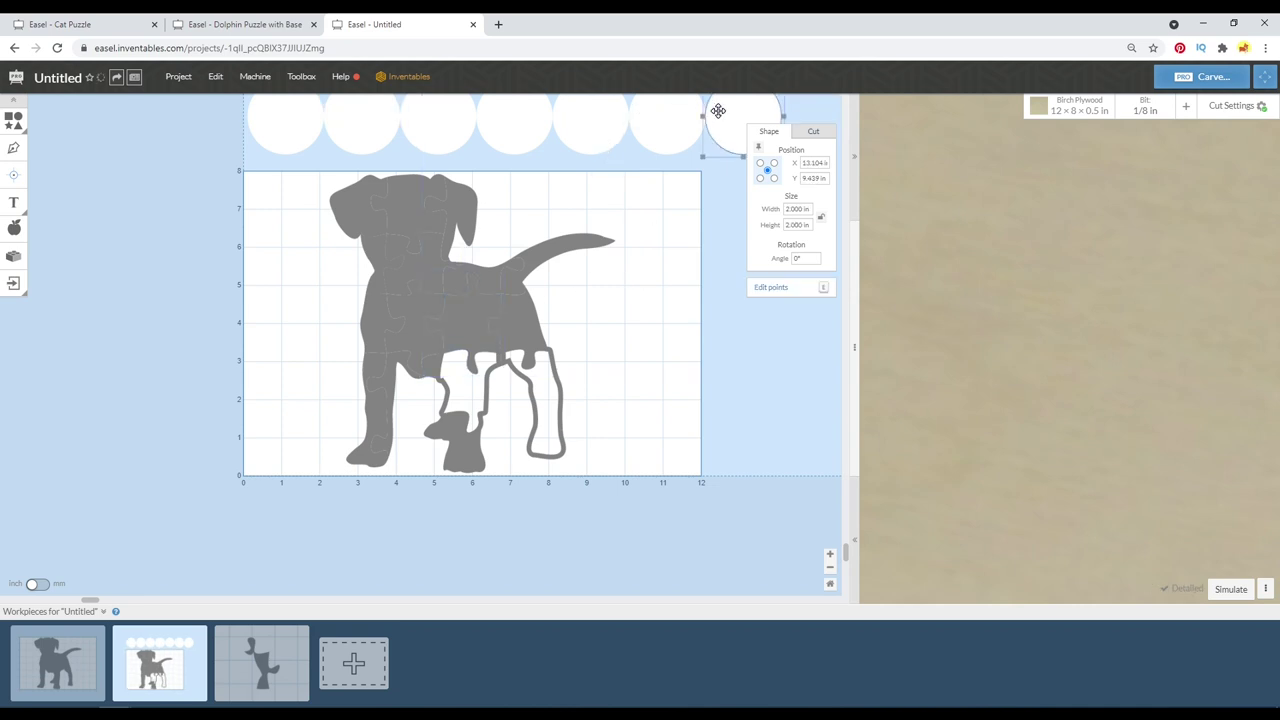
shift+click(422, 323)
right_click(422, 323)
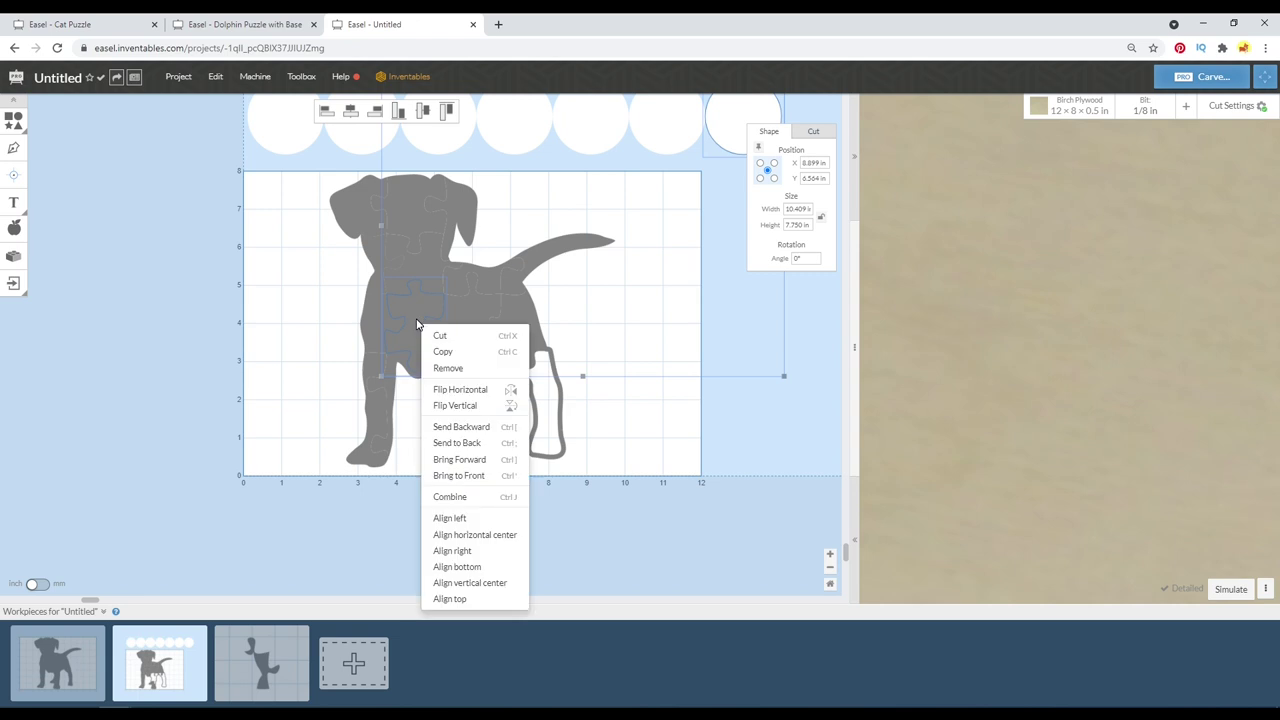
click(474, 498)
Try the front-edge shoulder piece with Cut on shape path, shift it aside to inspect its outline, and undo both changes.
click(374, 320)
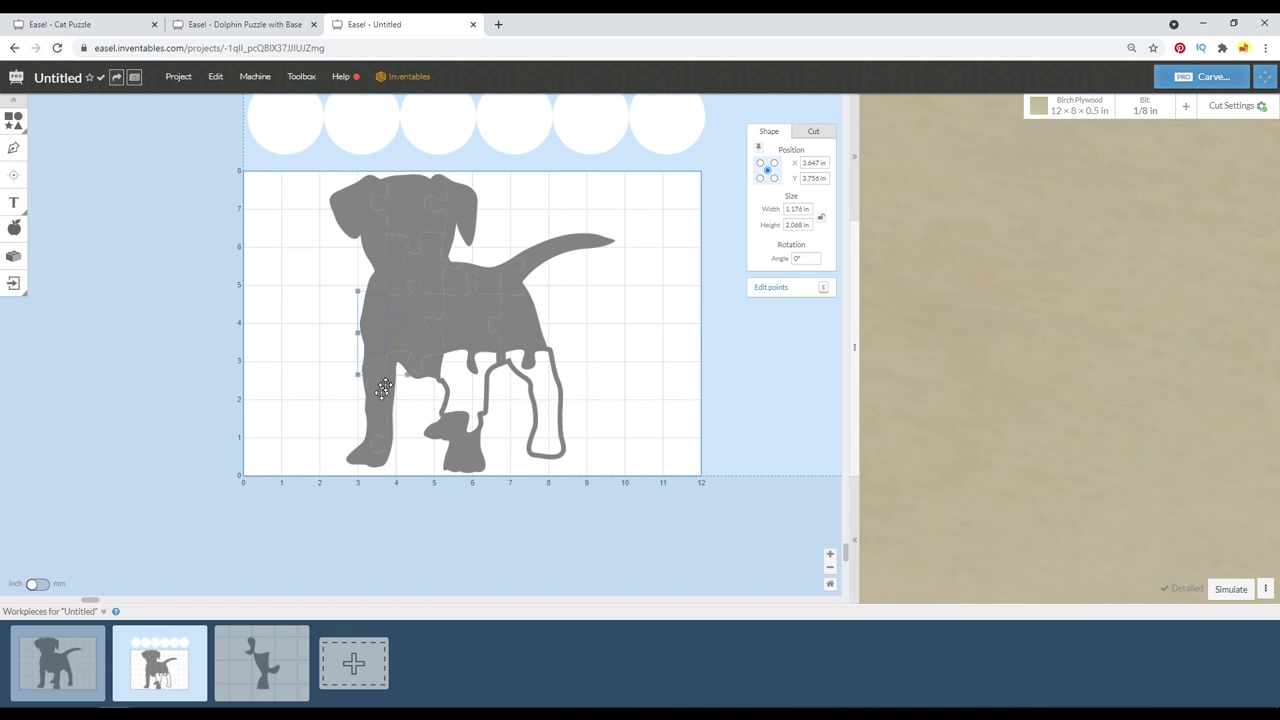
scroll(386, 373, up, 3)
scroll(386, 373, up, 3)
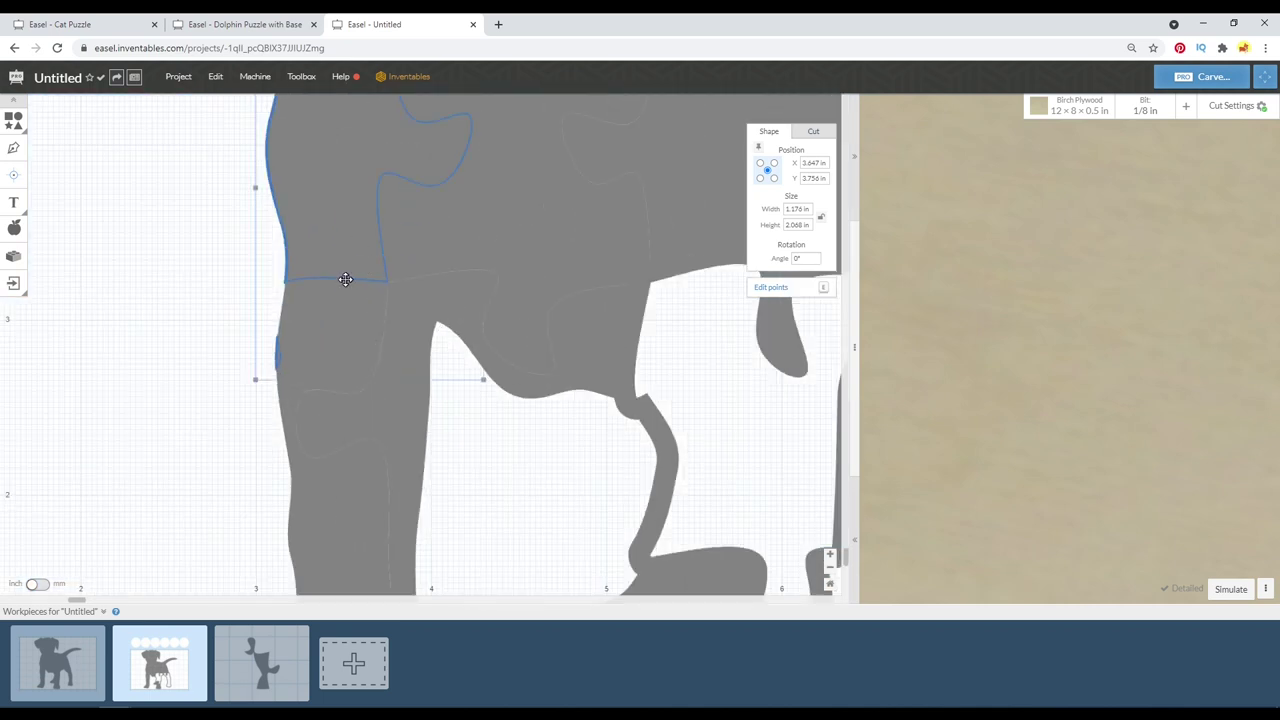
scroll(345, 279, up, 3)
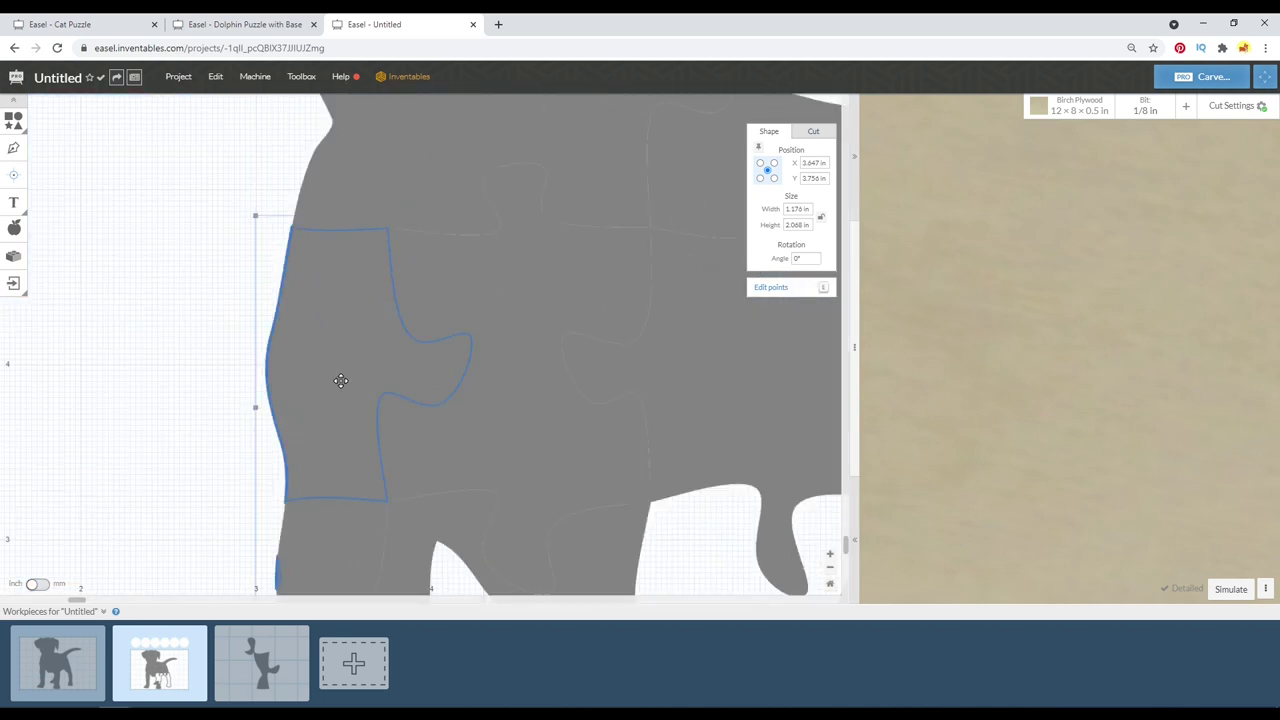
scroll(275, 545, up, 2)
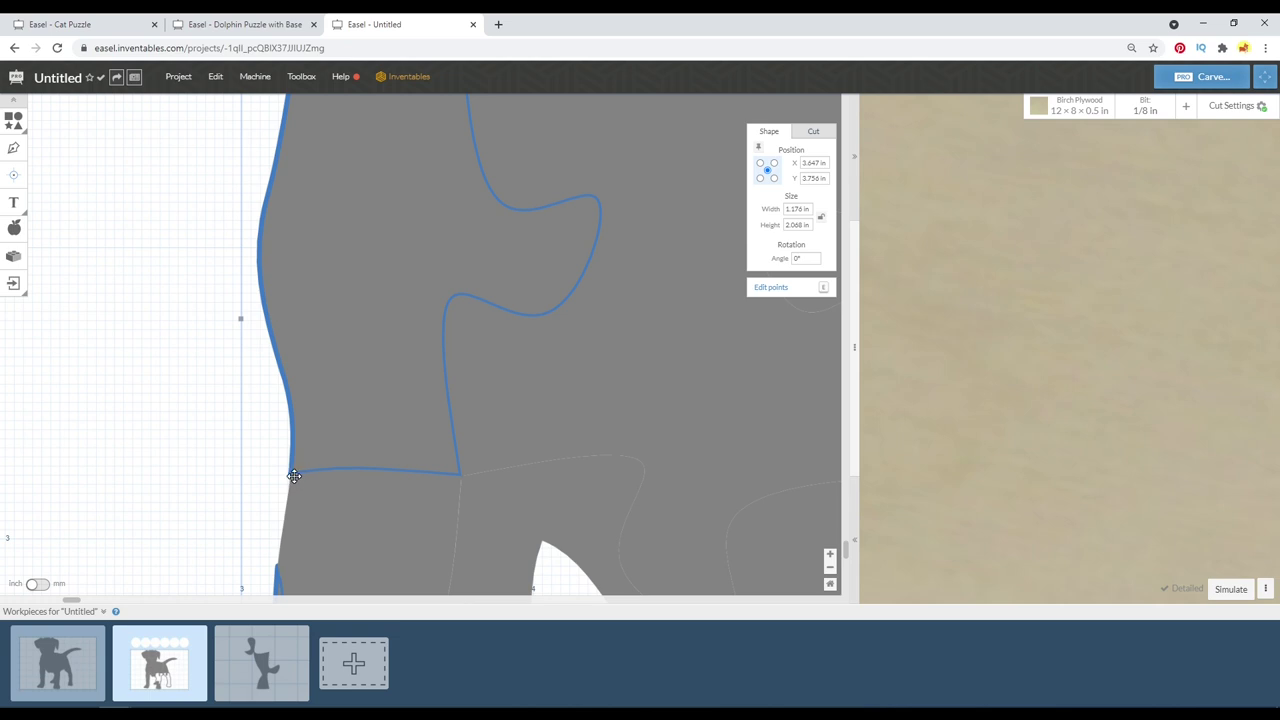
click(806, 133)
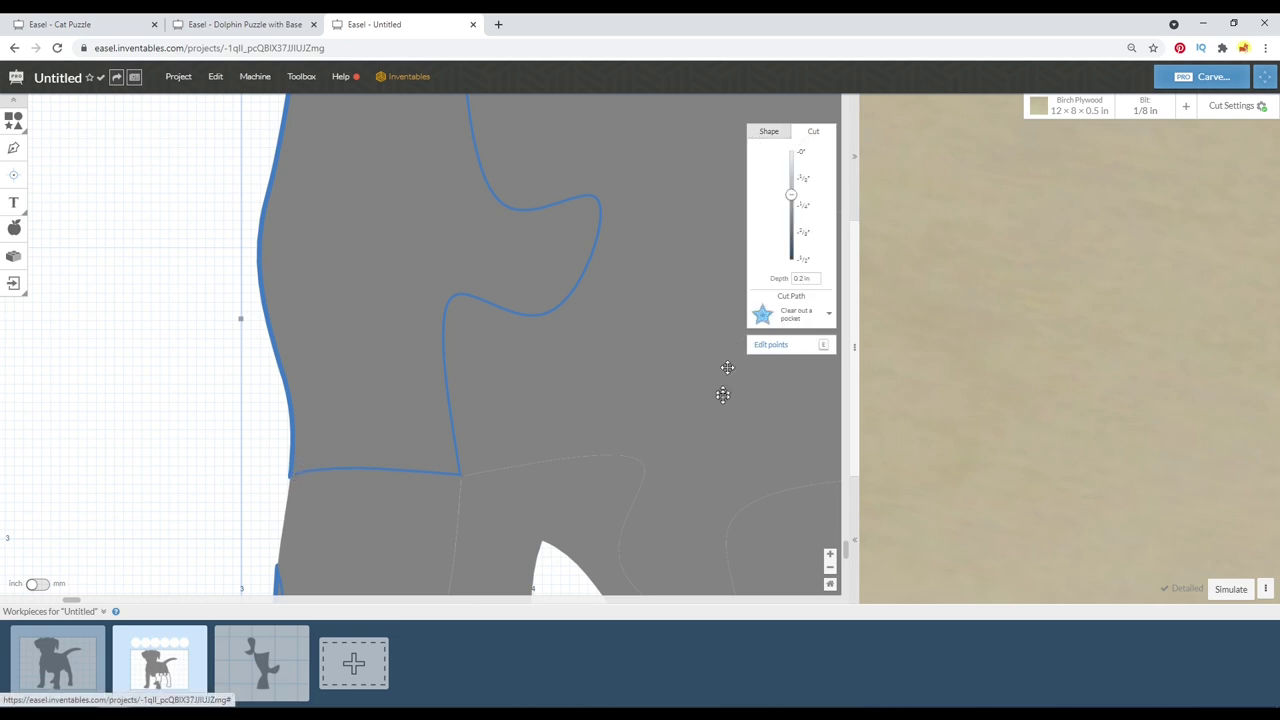
click(763, 315)
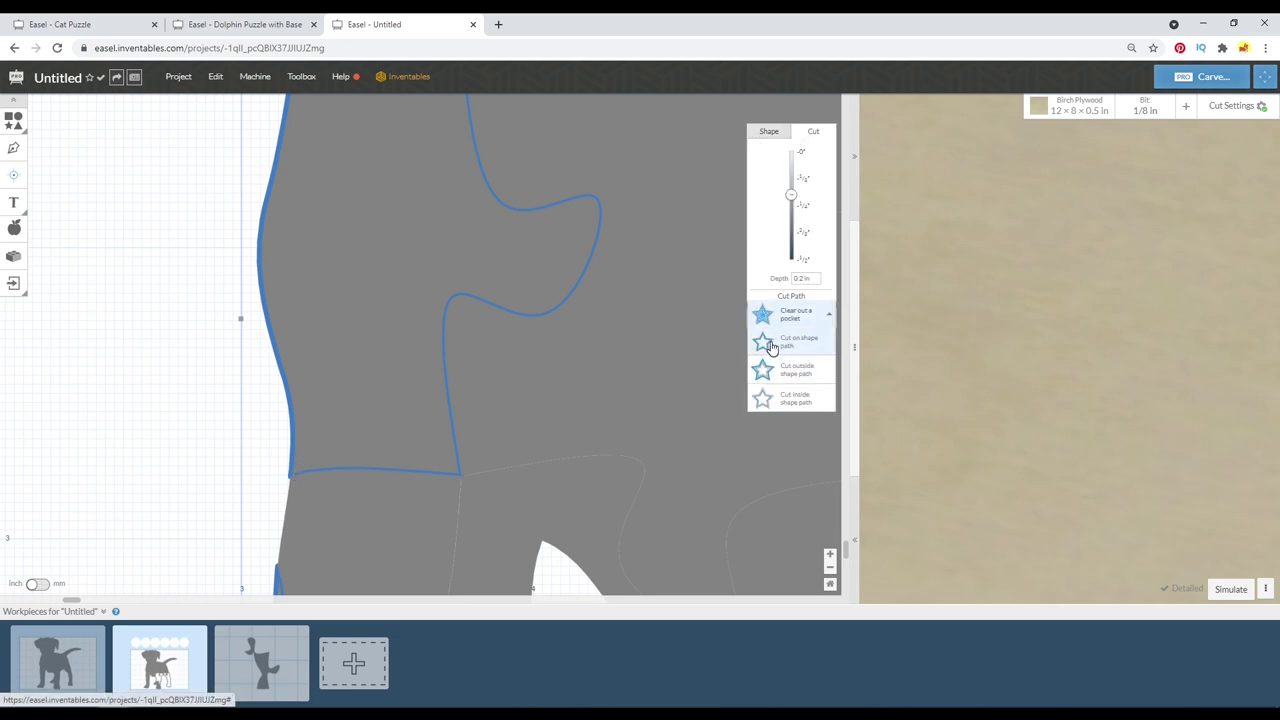
click(766, 343)
drag(305, 470, 225, 444)
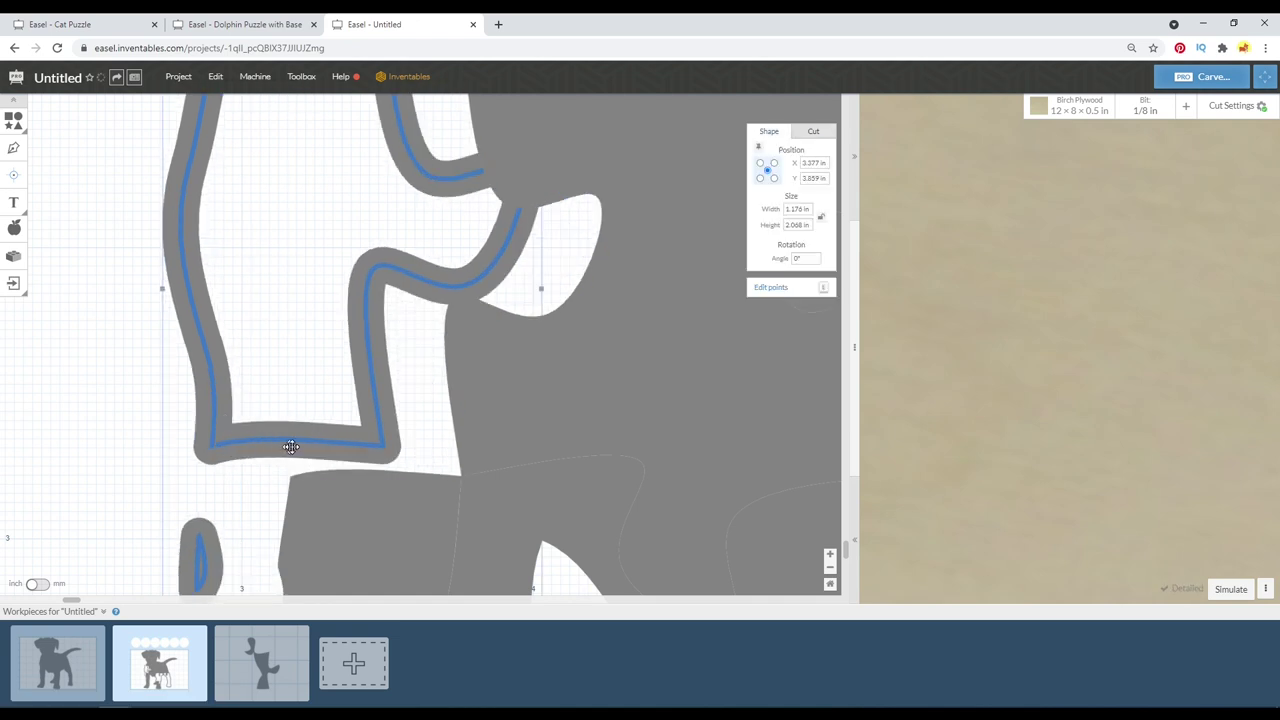
key(ctrl+z)
key(ctrl+z)
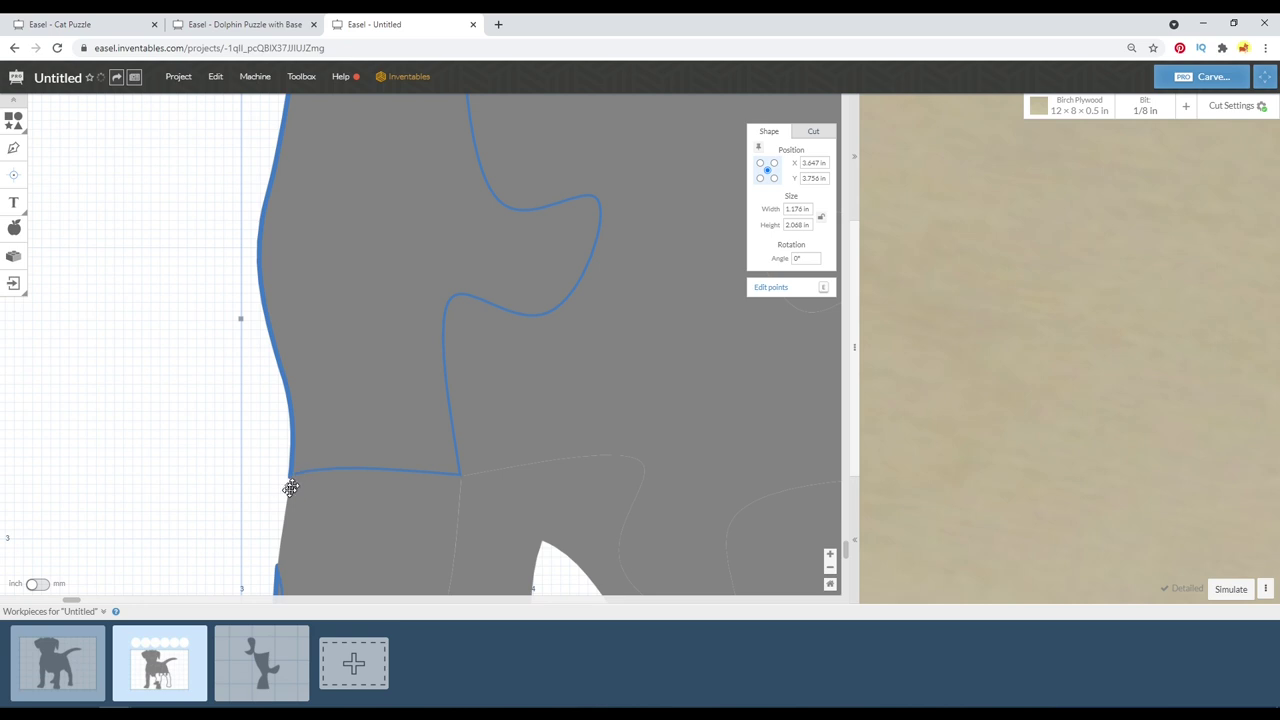
Find the Shape Exploder app by searching for "shape" and explode the front-edge shoulder piece into its components.
scroll(263, 478, down, 2)
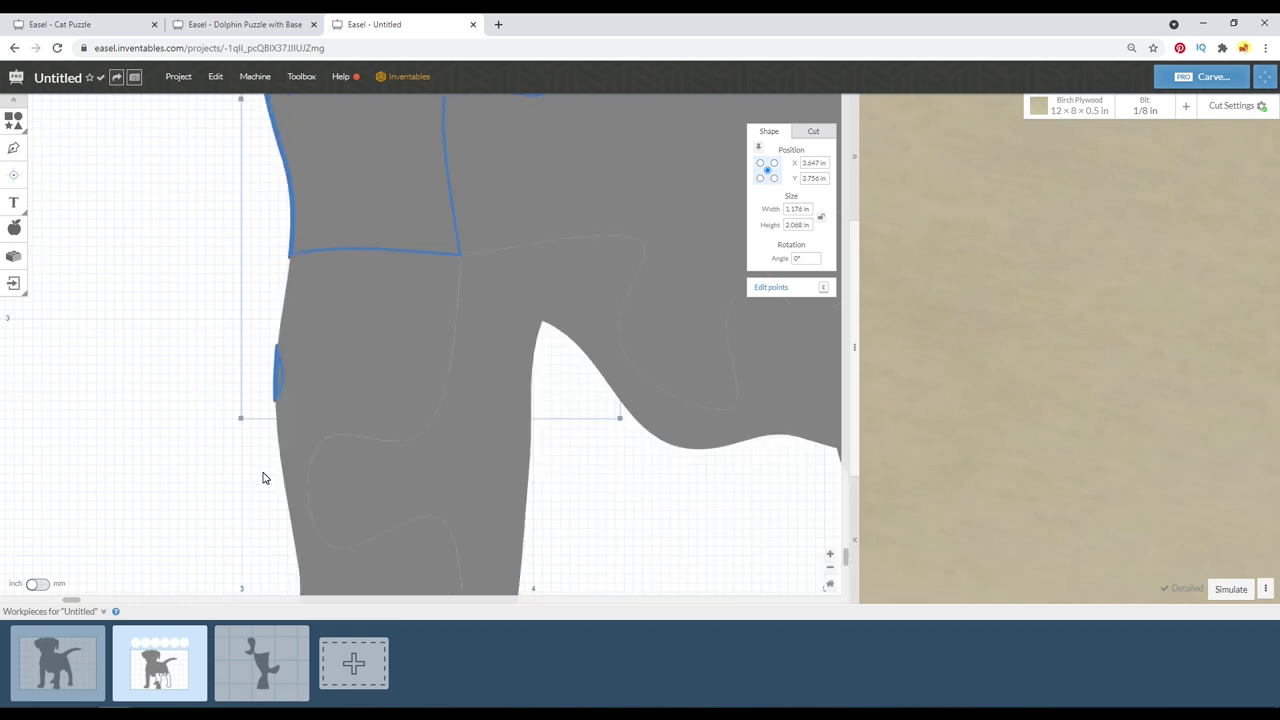
scroll(277, 461, down, 5)
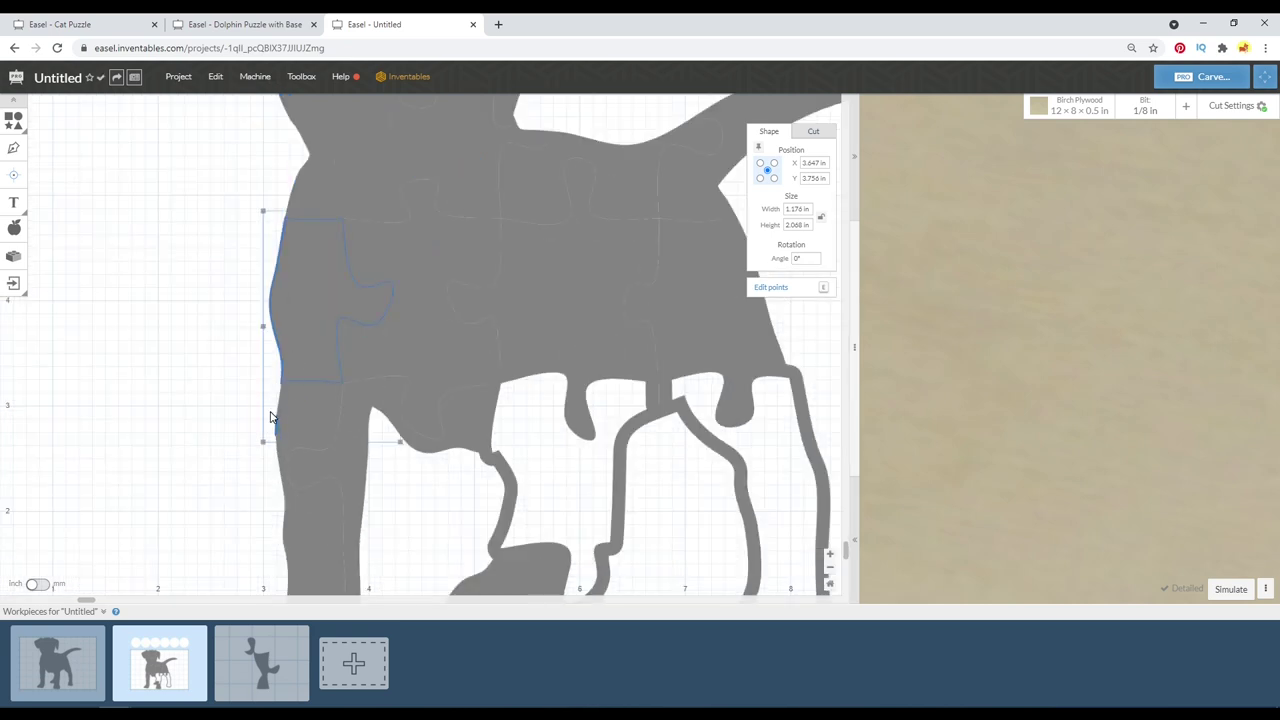
scroll(286, 436, up, 2)
scroll(277, 530, down, 2)
scroll(292, 450, up, 5)
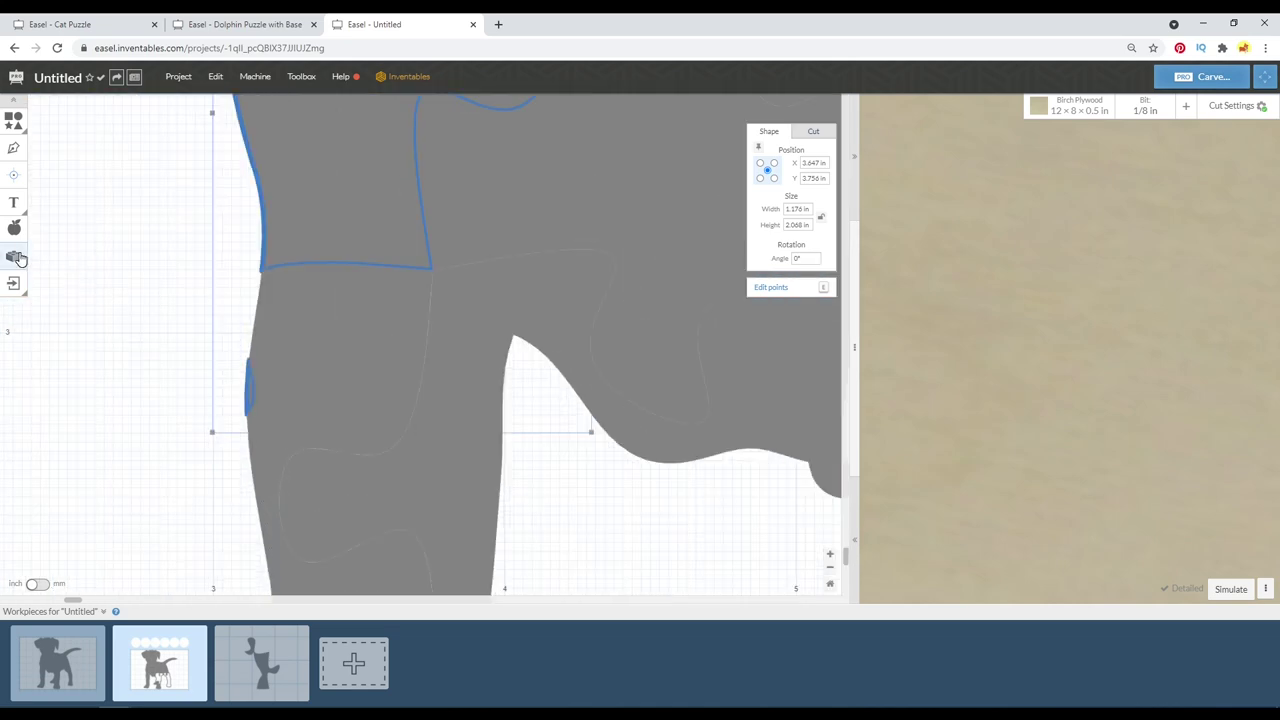
click(16, 257)
text(shape)
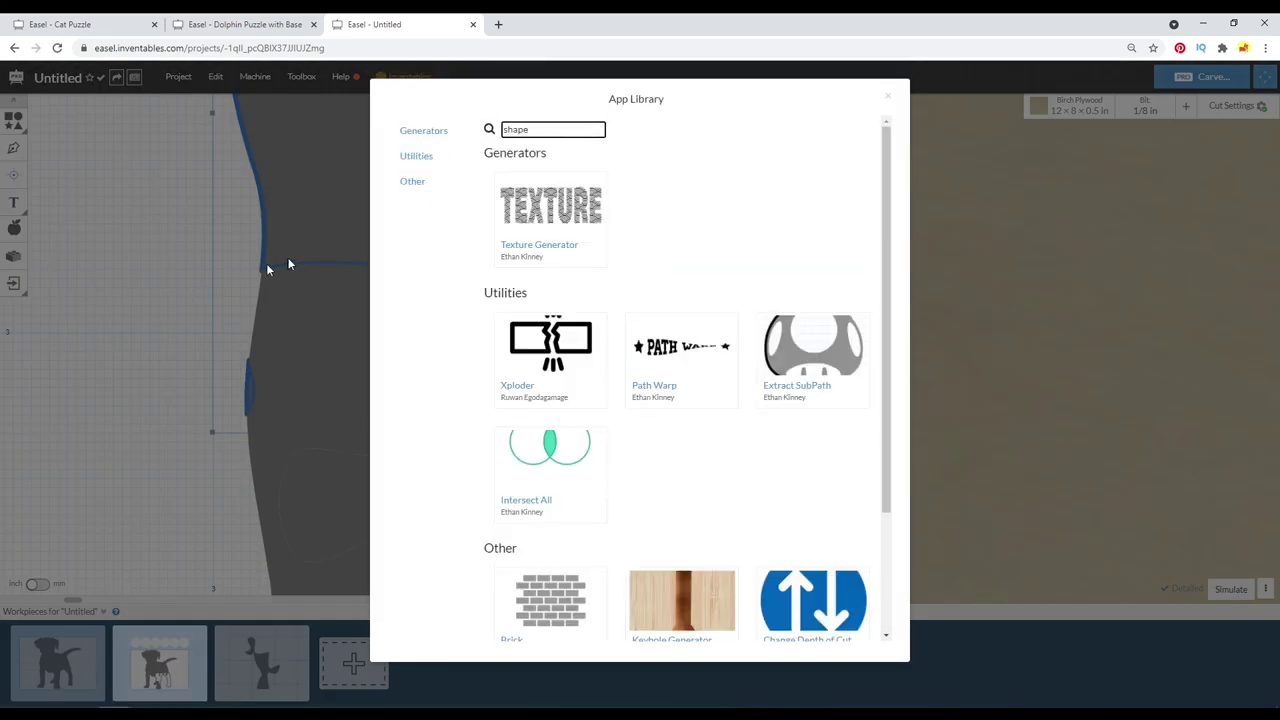
scroll(710, 491, down, 2)
click(545, 545)
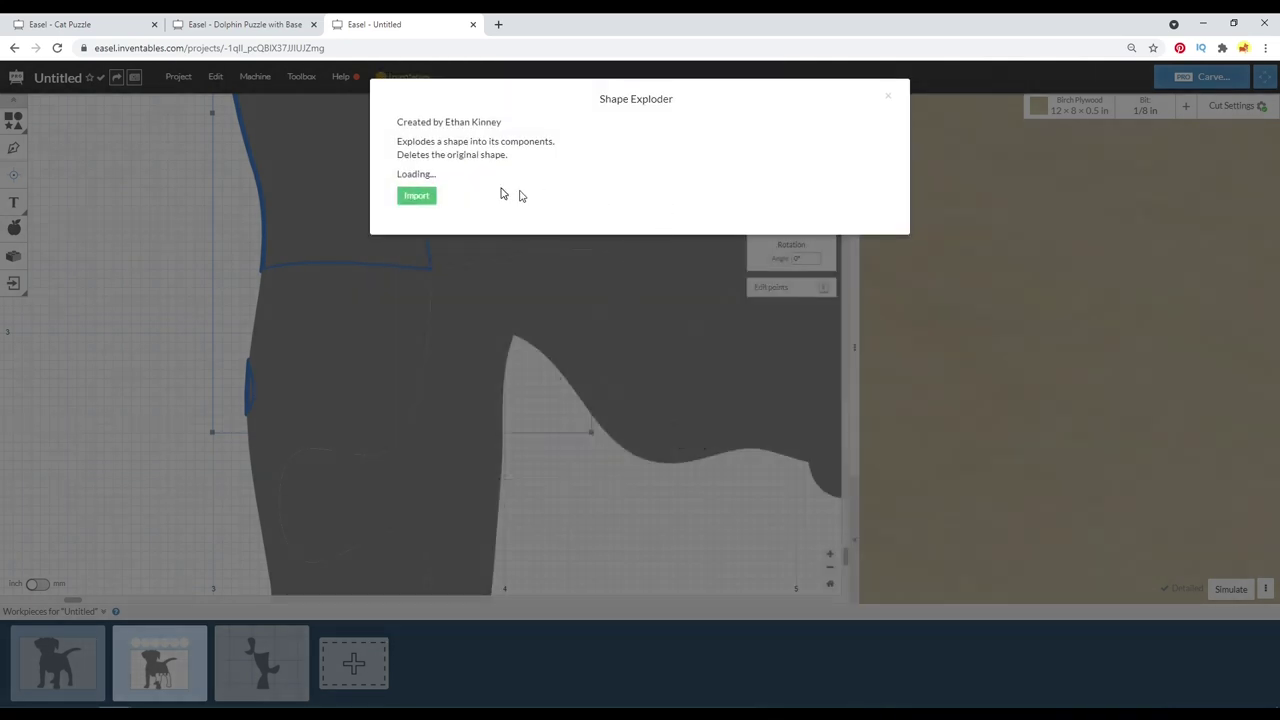
click(416, 176)
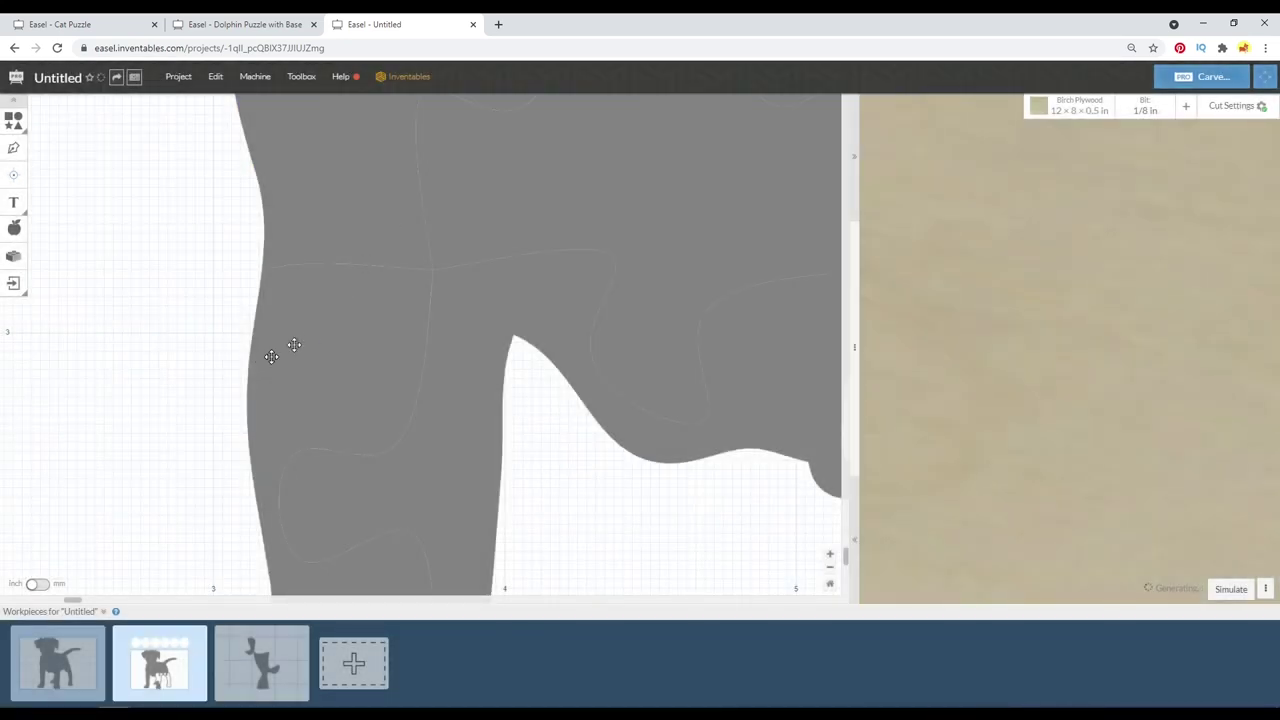
Combine the small sliver on the front leg's outer edge with the upper front-leg piece.
click(247, 392)
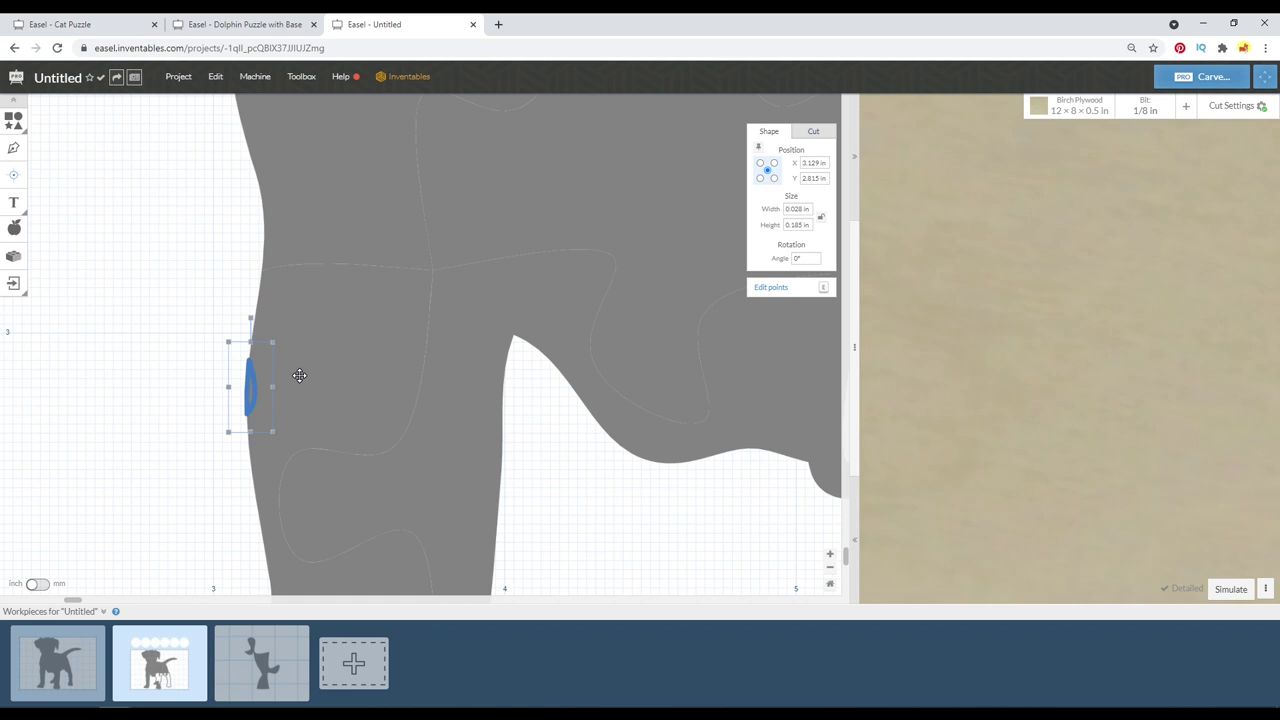
shift+click(281, 353)
scroll(281, 353, down, 4)
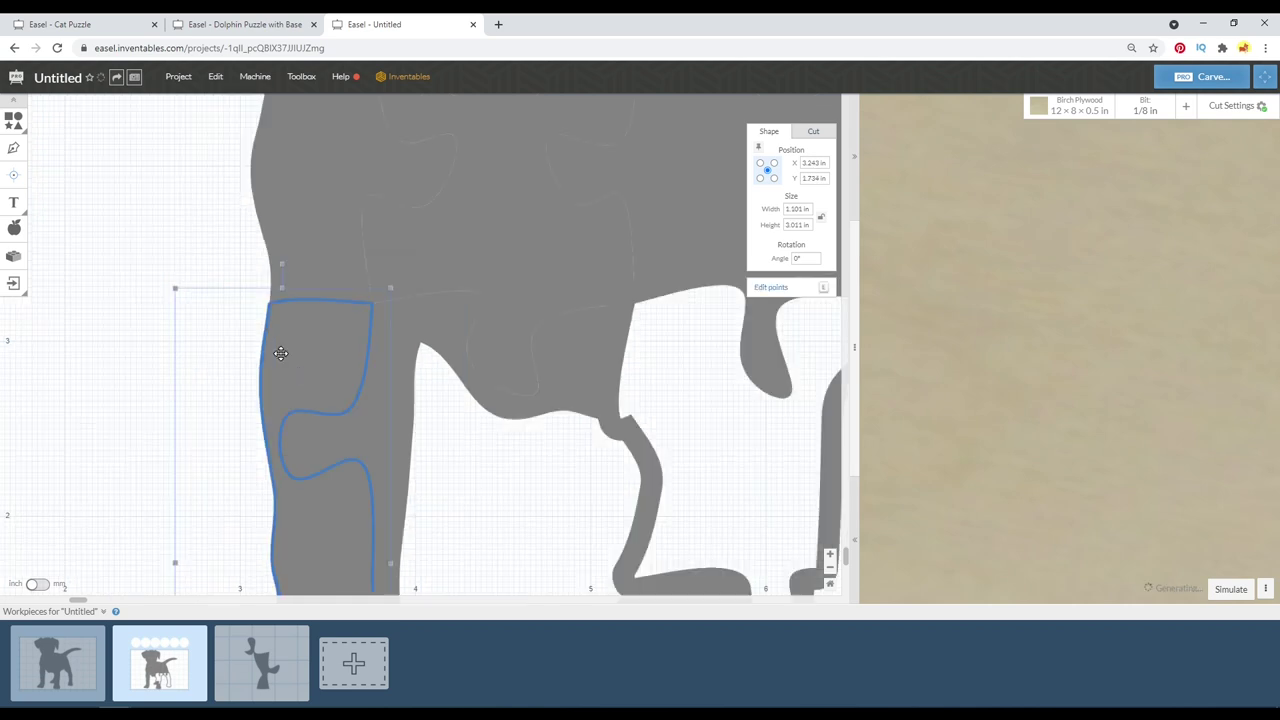
Combine the front-edge shoulder piece with the last circle of the row.
scroll(237, 240, down, 5)
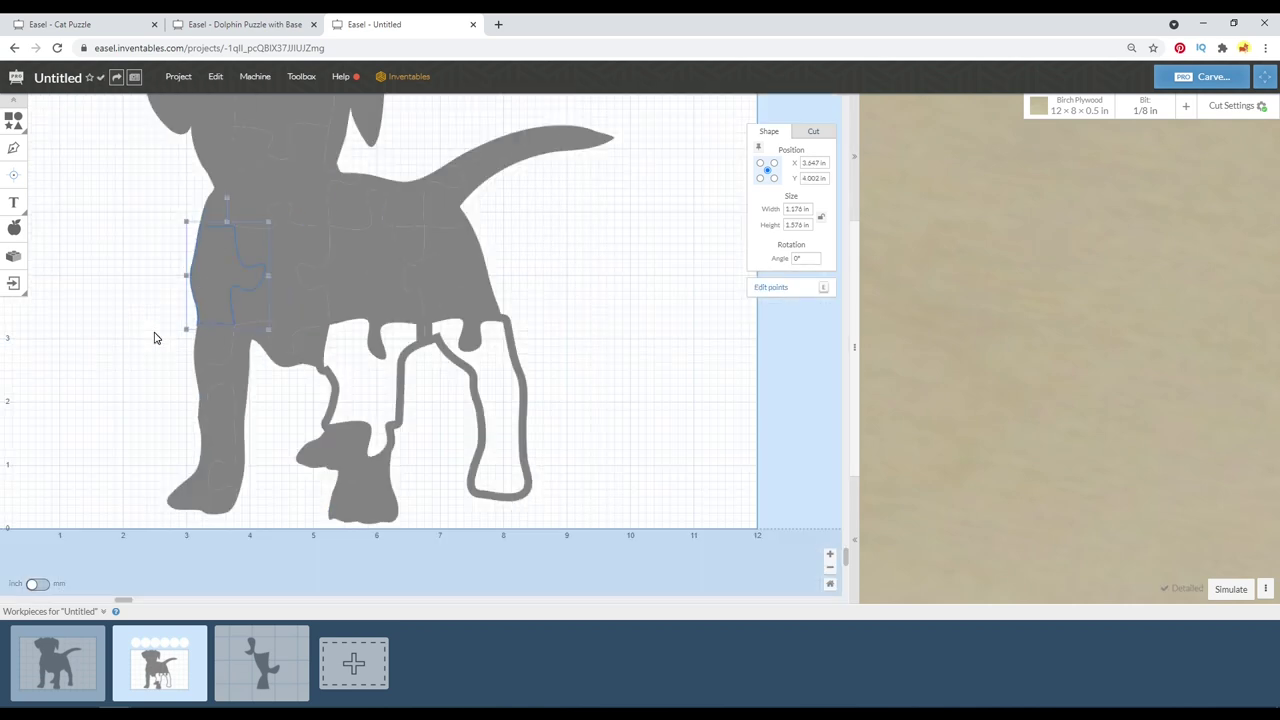
shift+click(551, 142)
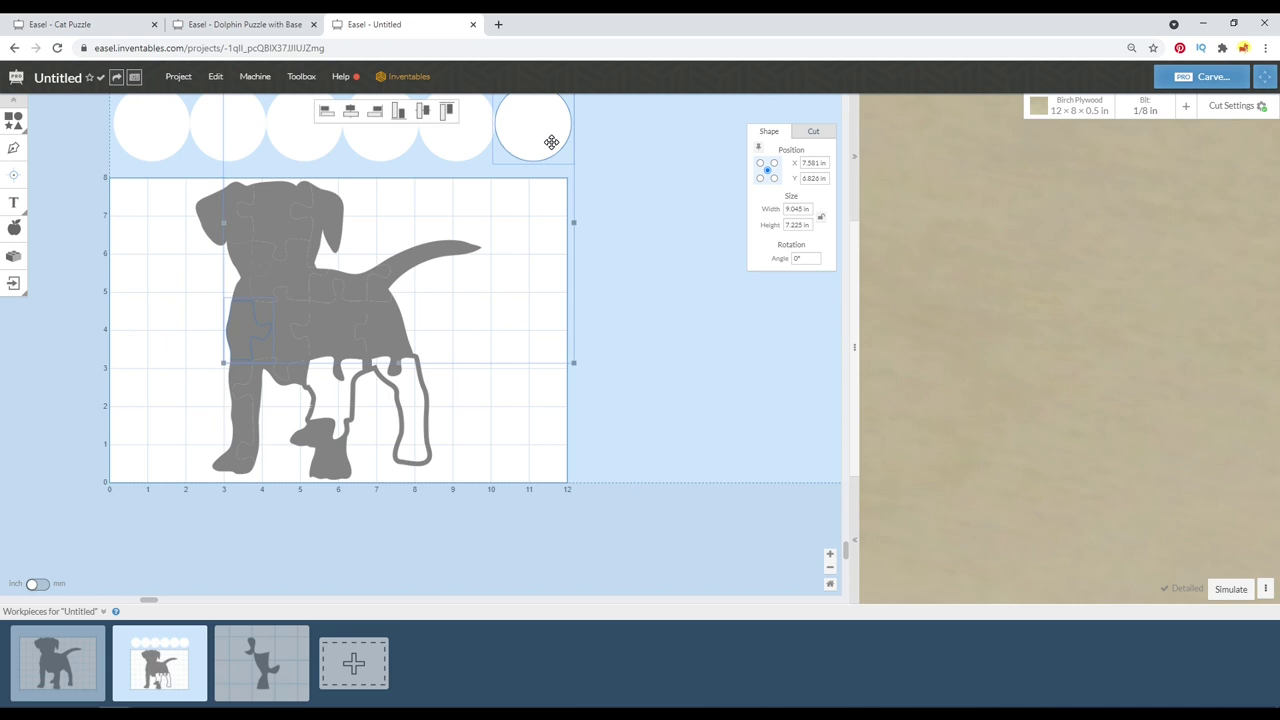
key(ctrl+e)
Combine the neck piece and the central head piece each with the next circle at the row's end.
click(283, 280)
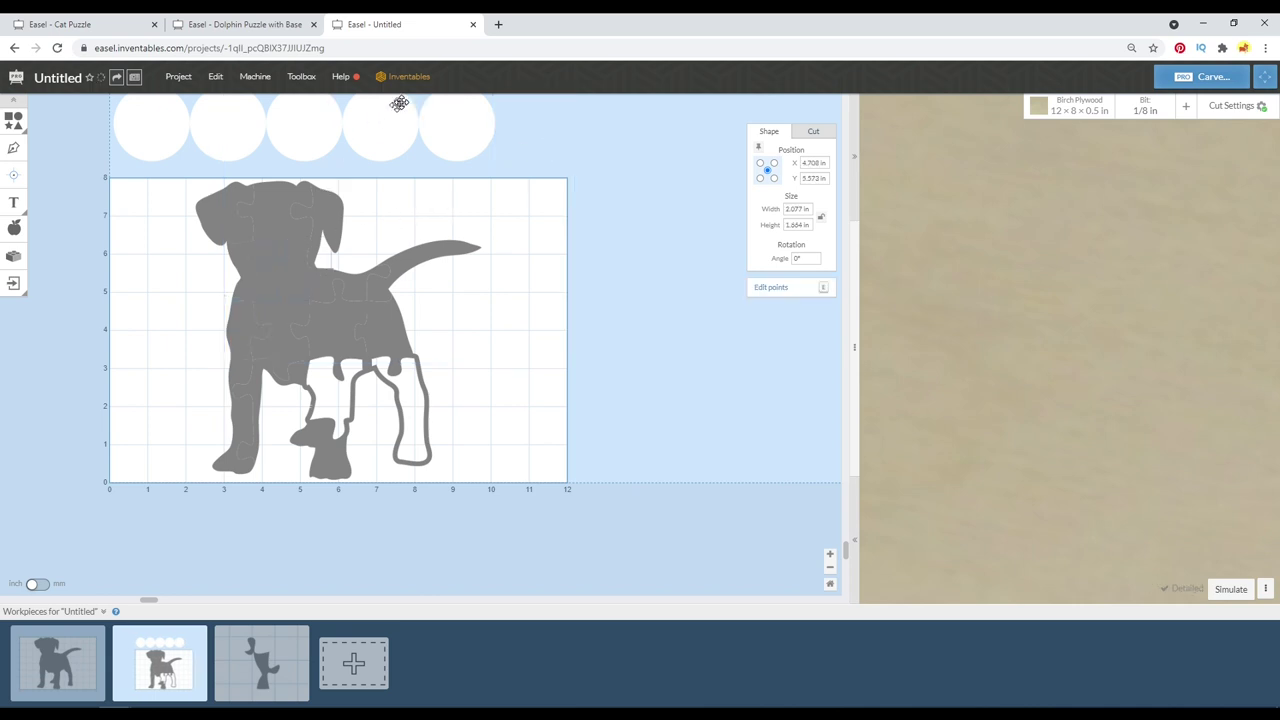
shift+click(449, 129)
key(ctrl+z)
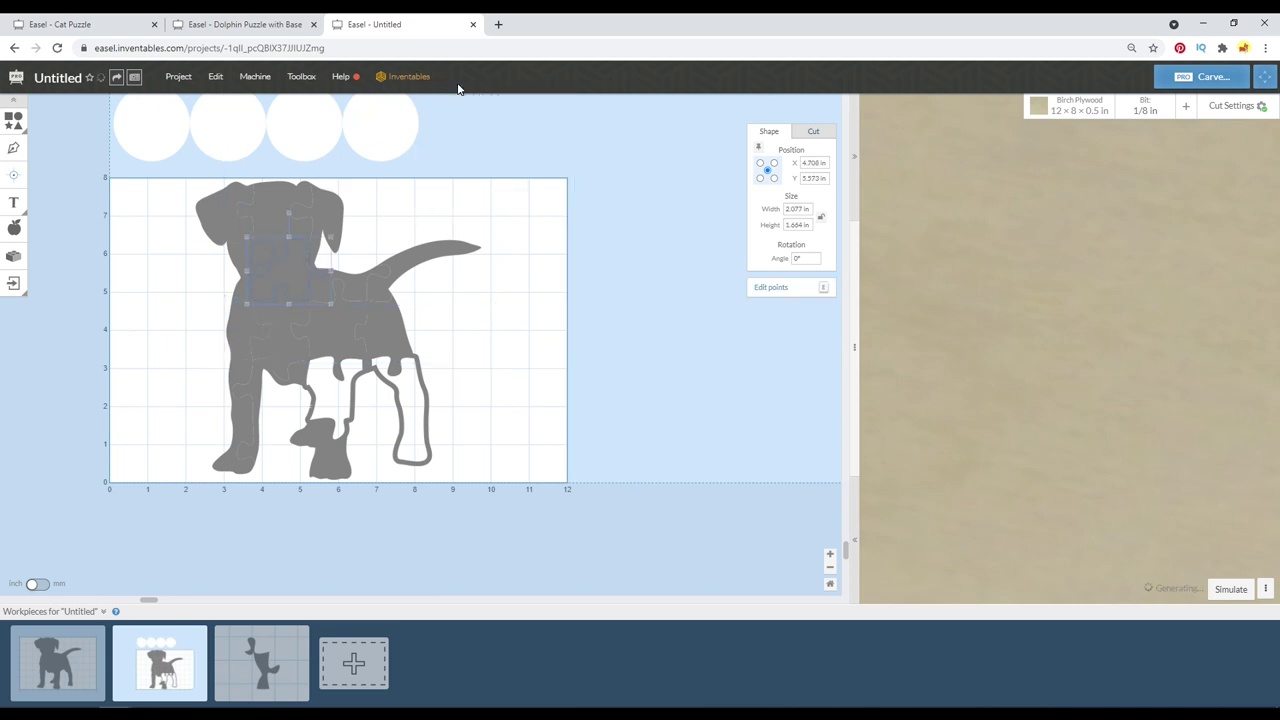
click(278, 194)
shift+click(395, 107)
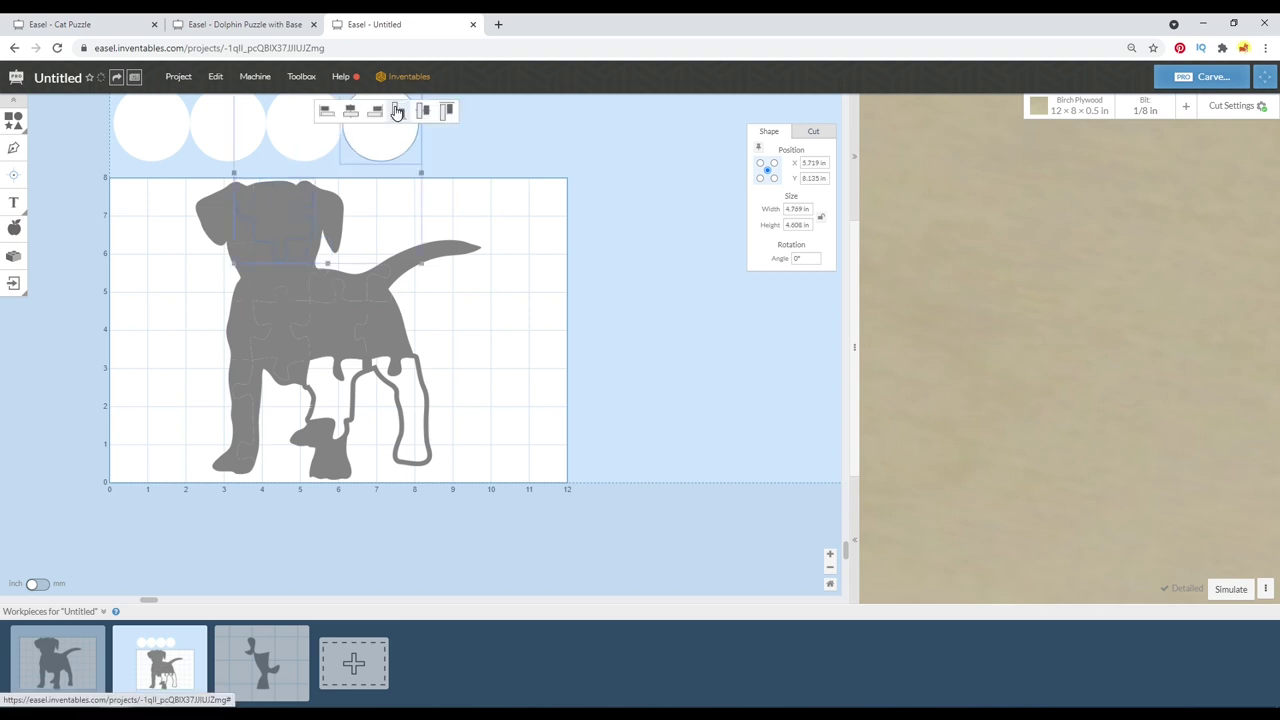
click(397, 112)
click(364, 193)
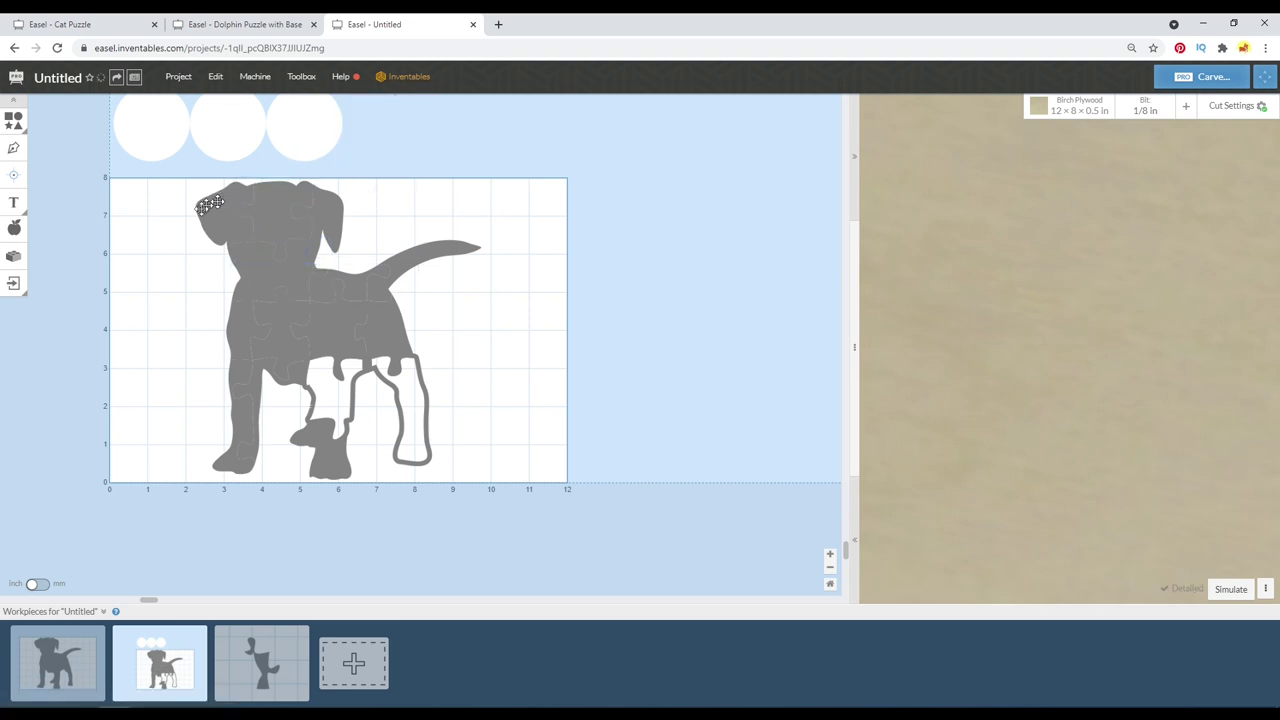
Try to set all head, body and tail pieces to cut outside the shape path at once.
drag(160, 199, 515, 312)
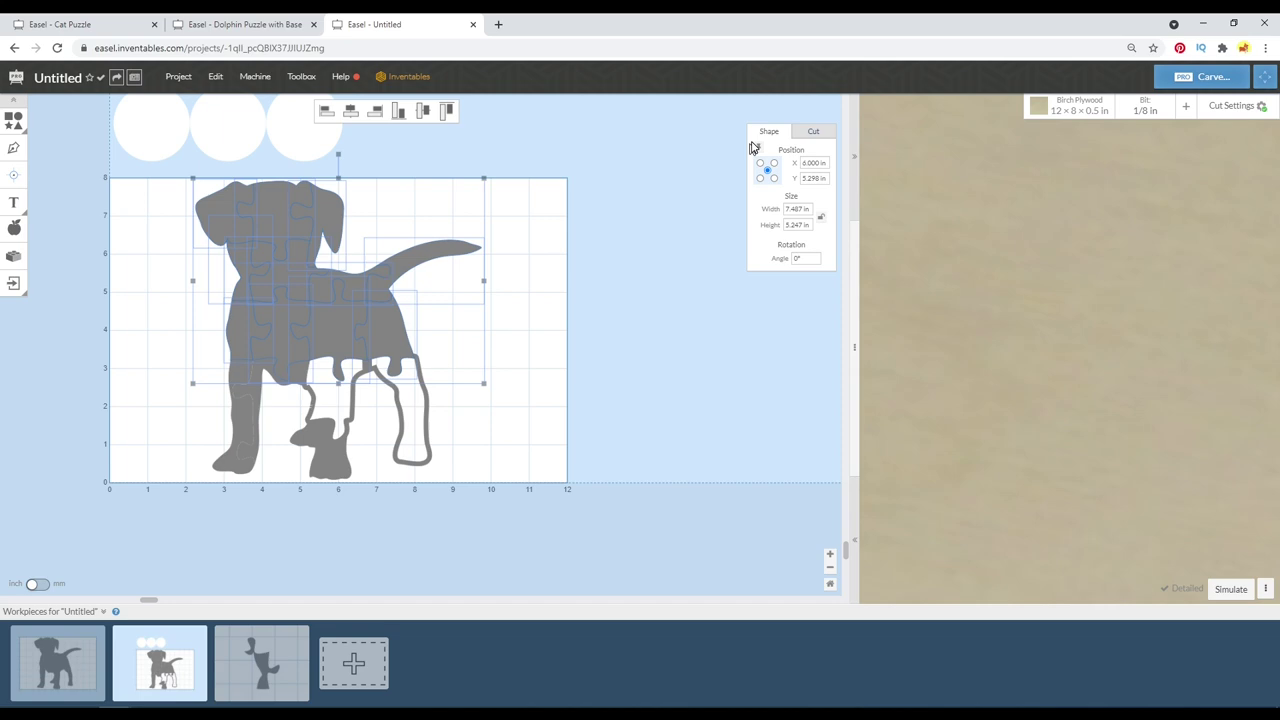
click(815, 131)
click(790, 314)
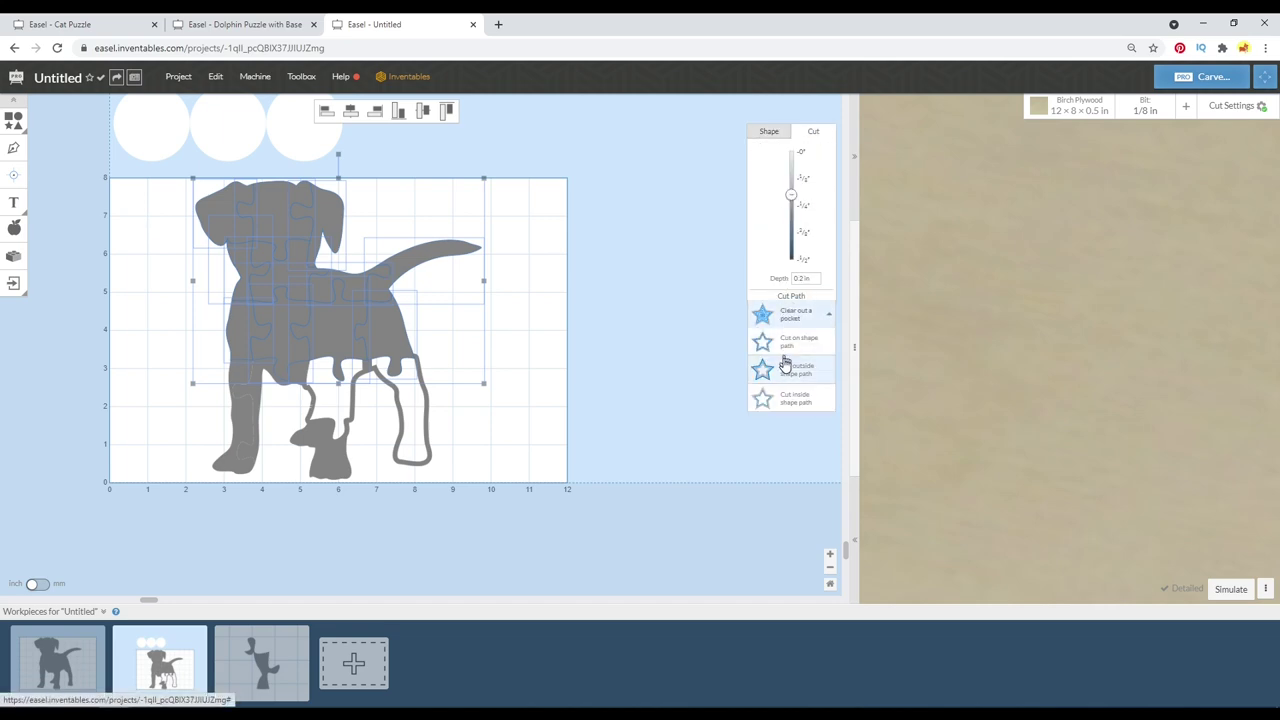
click(785, 363)
click(641, 180)
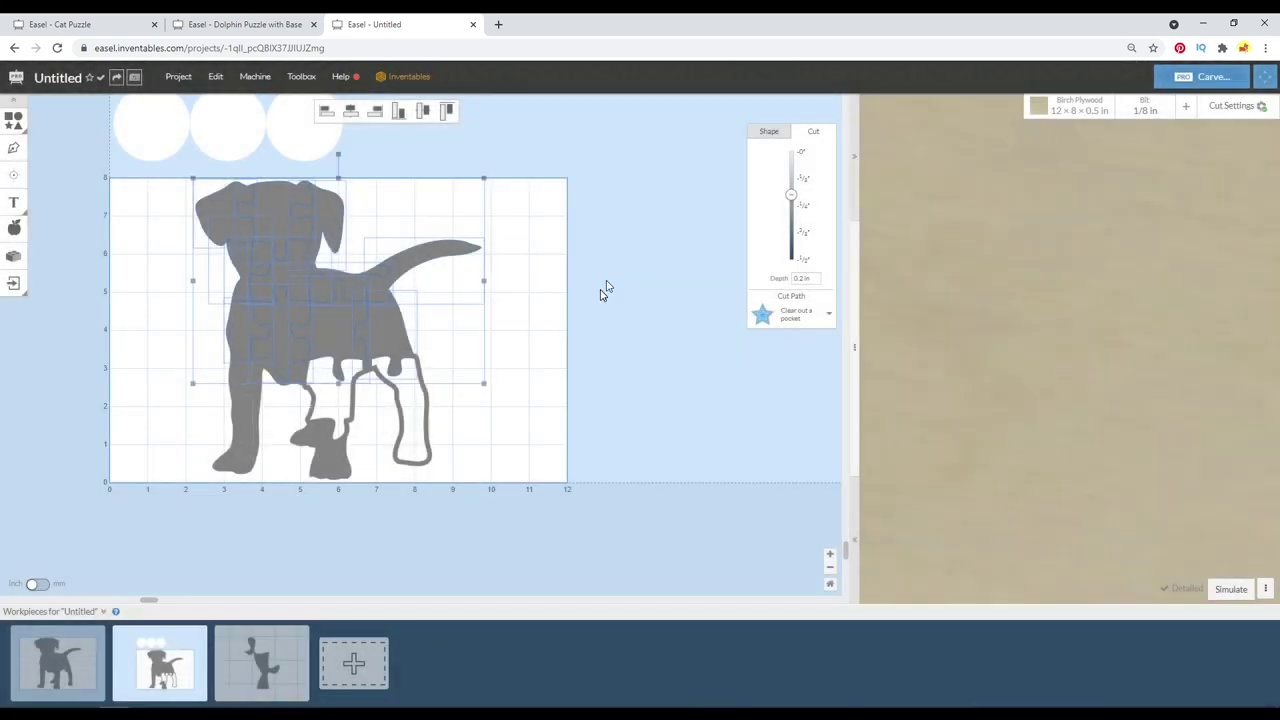
click(602, 287)
Combine the rump piece and the upper back piece each with the next circle at the row's end.
click(374, 337)
shift+click(336, 140)
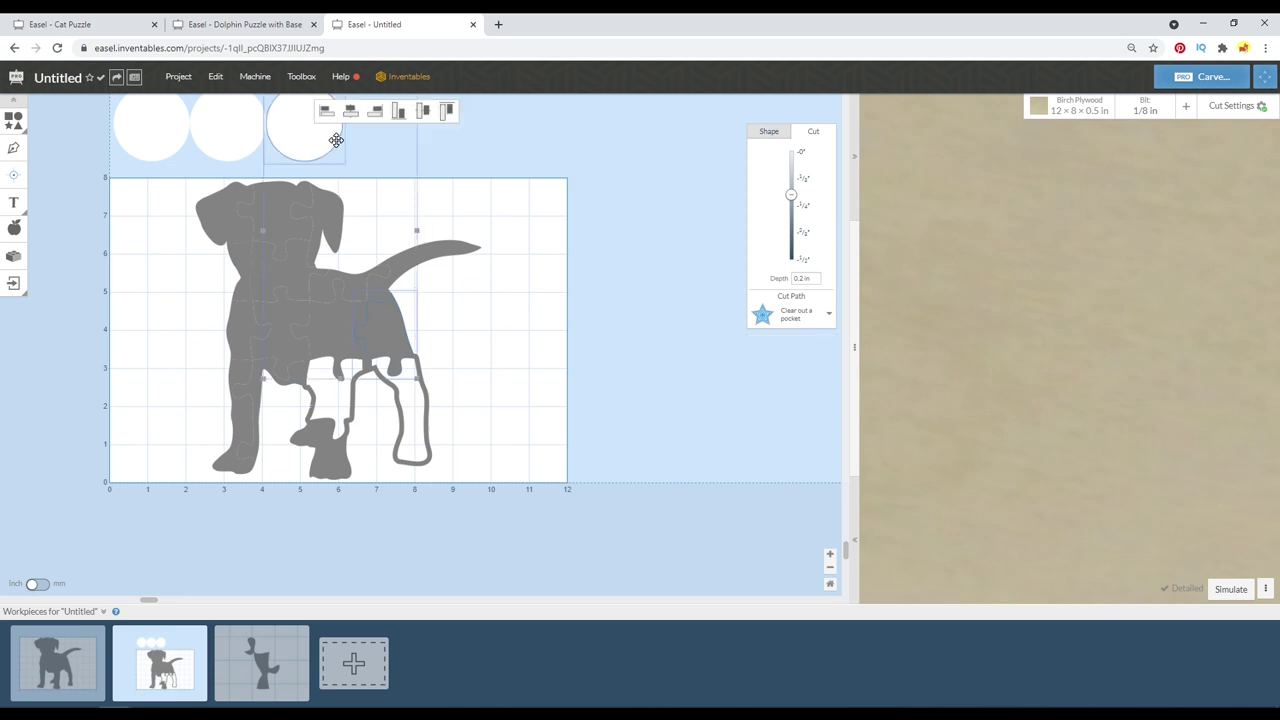
key(ctrl+u)
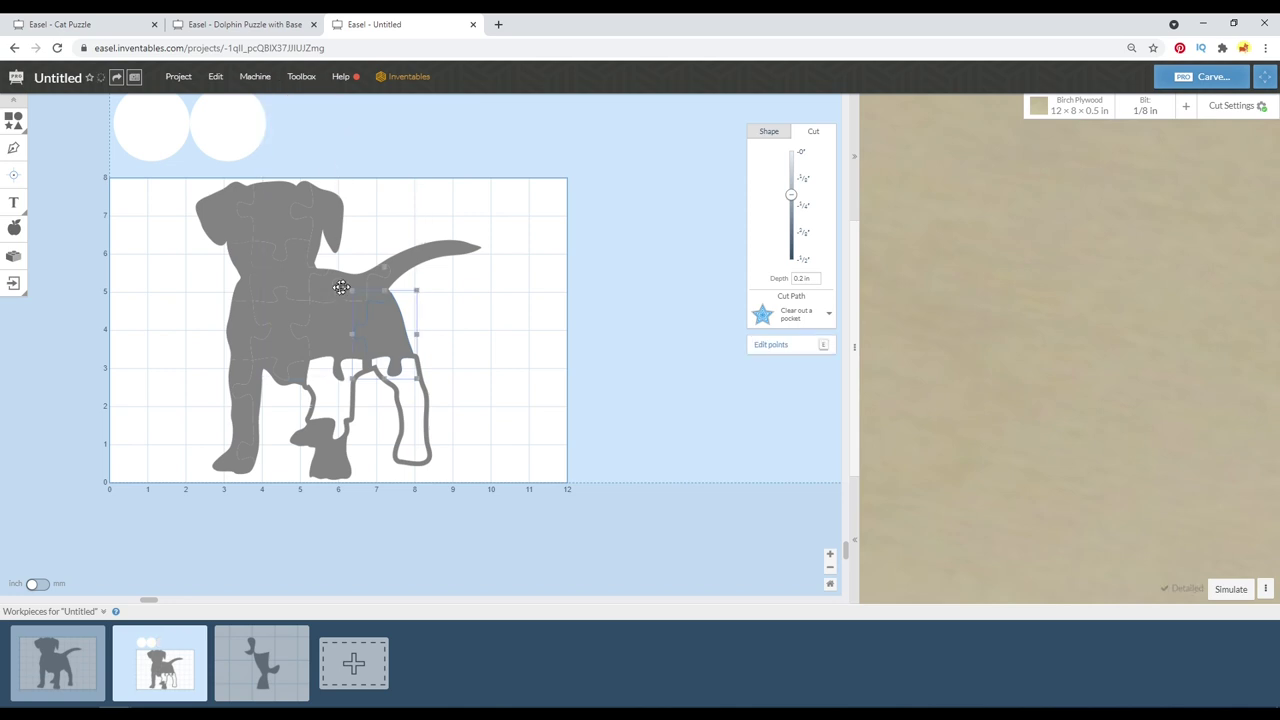
click(354, 280)
shift+click(217, 130)
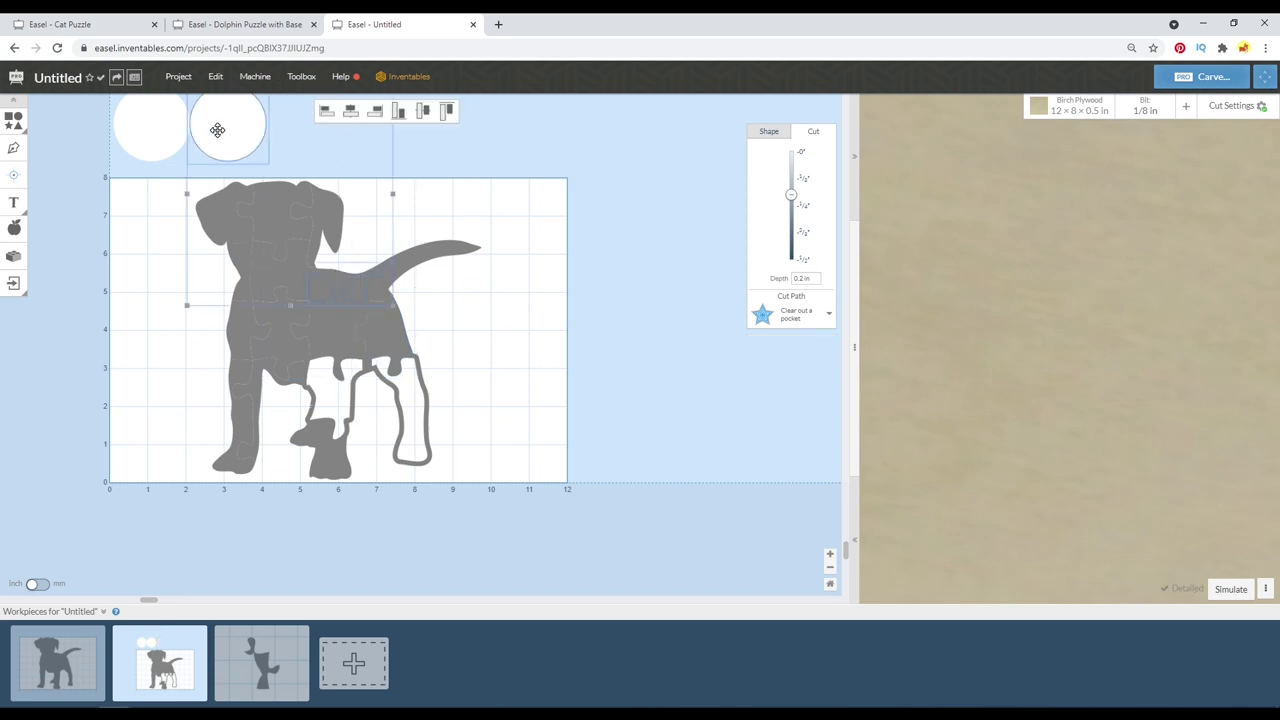
key(ctrl+z)
Try again to set the head, body and tail pieces together to cut outside the shape path.
drag(203, 177, 410, 330)
click(815, 318)
click(800, 369)
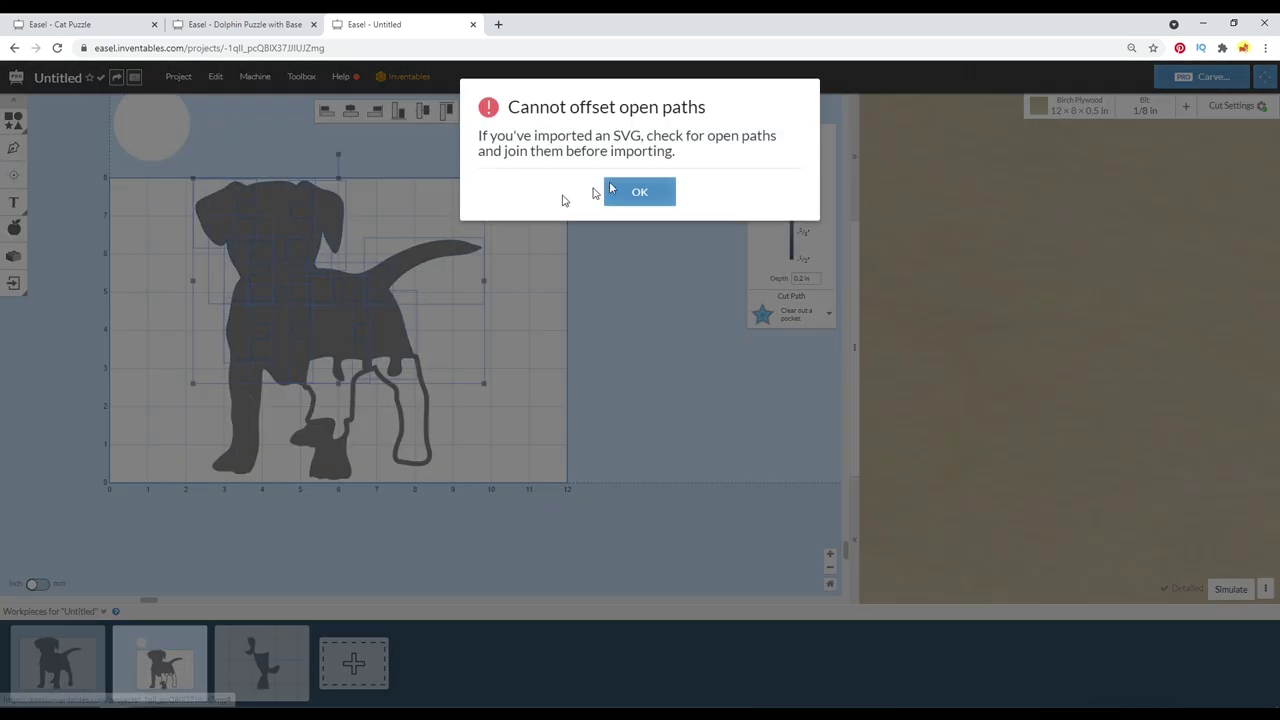
click(634, 192)
click(355, 165)
Try to set only the head and neck pieces to cut outside the shape path.
drag(177, 166, 364, 234)
click(774, 314)
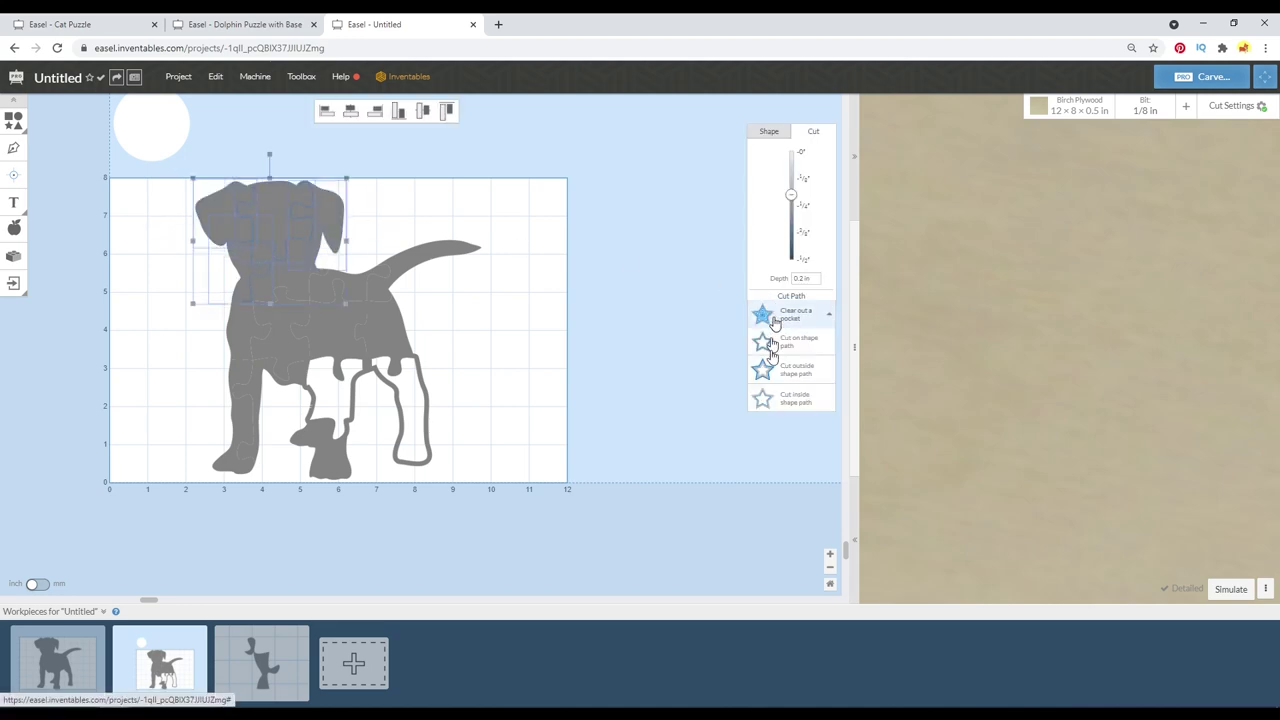
click(774, 367)
click(639, 192)
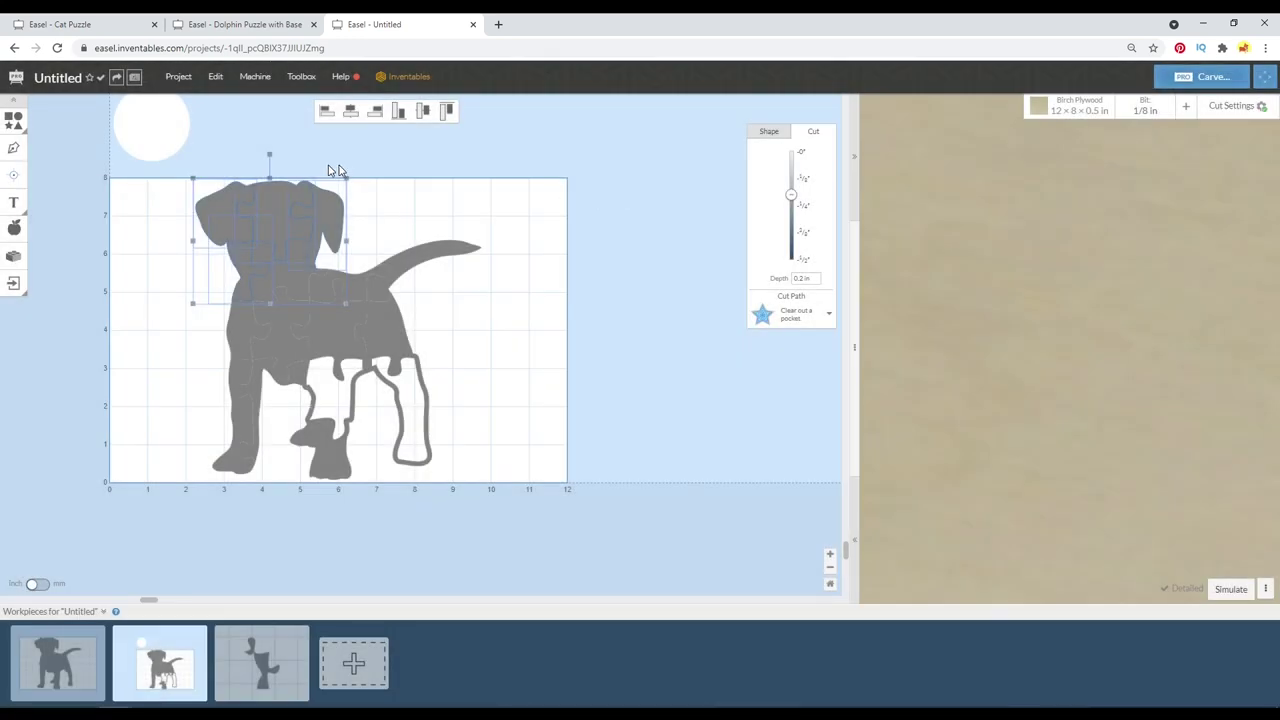
Duplicate the remaining zero-depth circle to make a row of six circles above the workpiece.
click(186, 124)
click(345, 215)
click(329, 208)
click(264, 201)
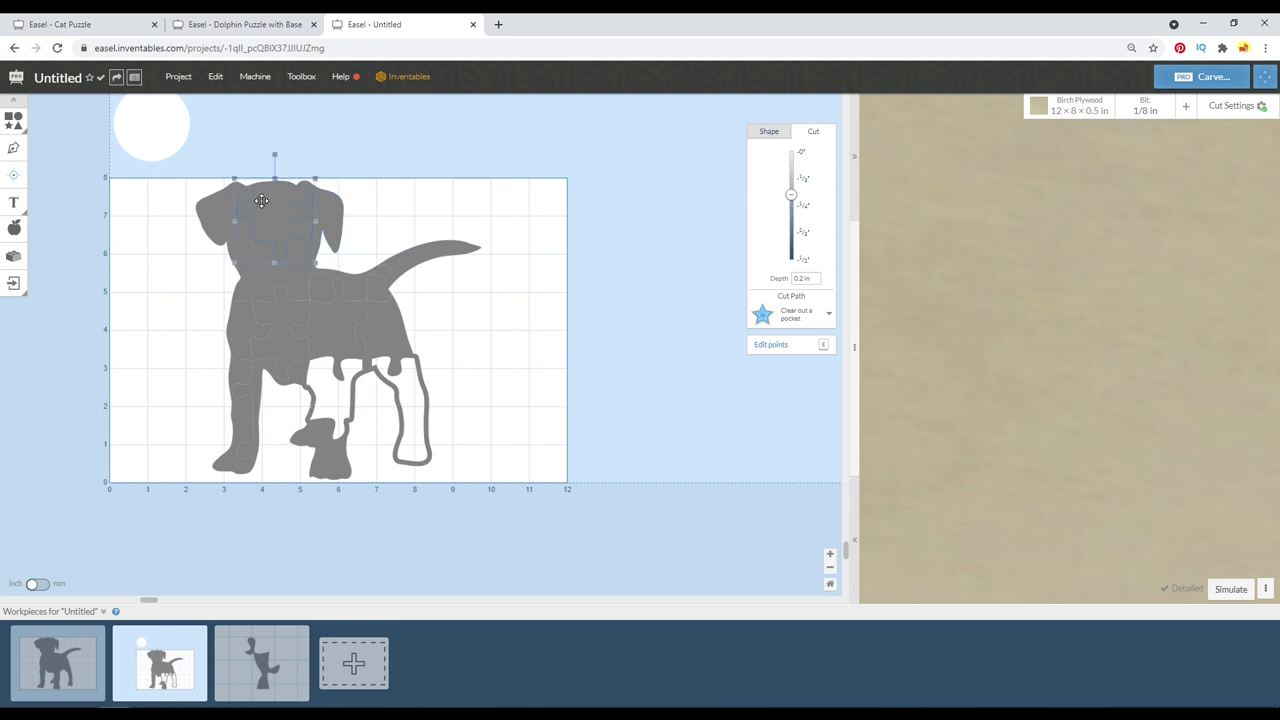
shift+click(184, 117)
click(152, 125)
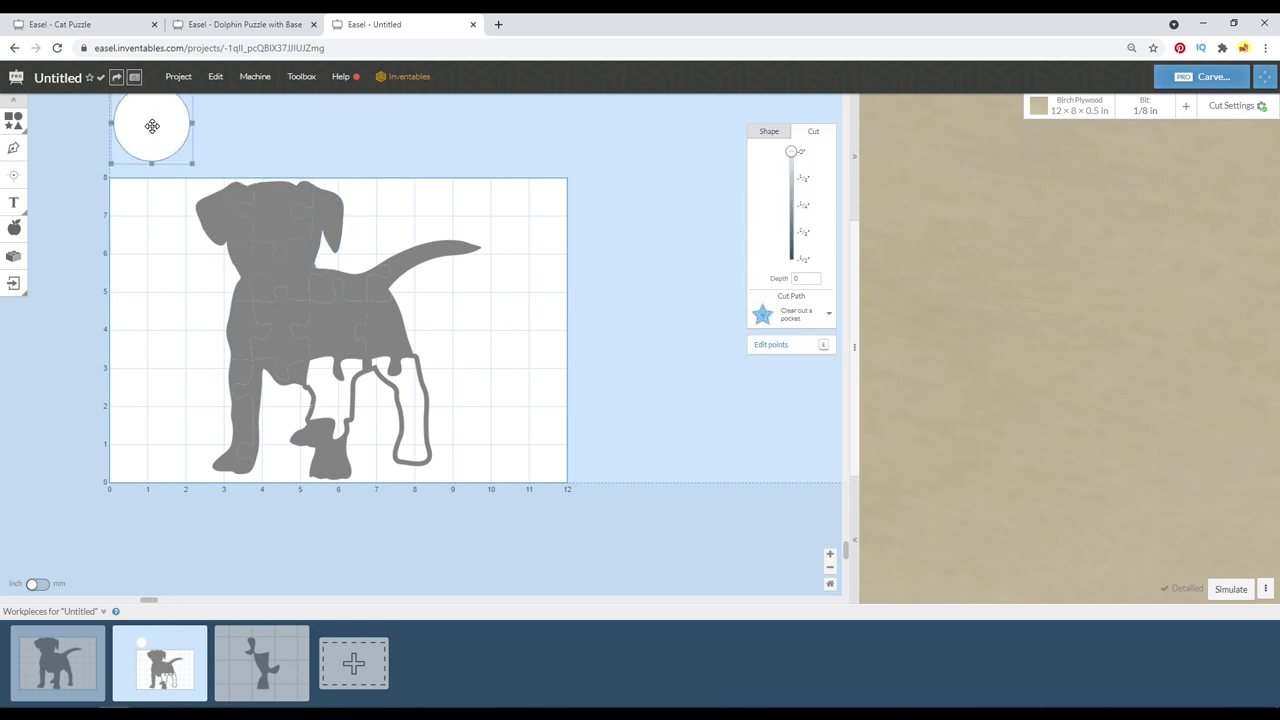
key(ctrl+d)
key(ctrl+d)
key(ctrl+d)
key(ctrl+d)
key(ctrl+d)
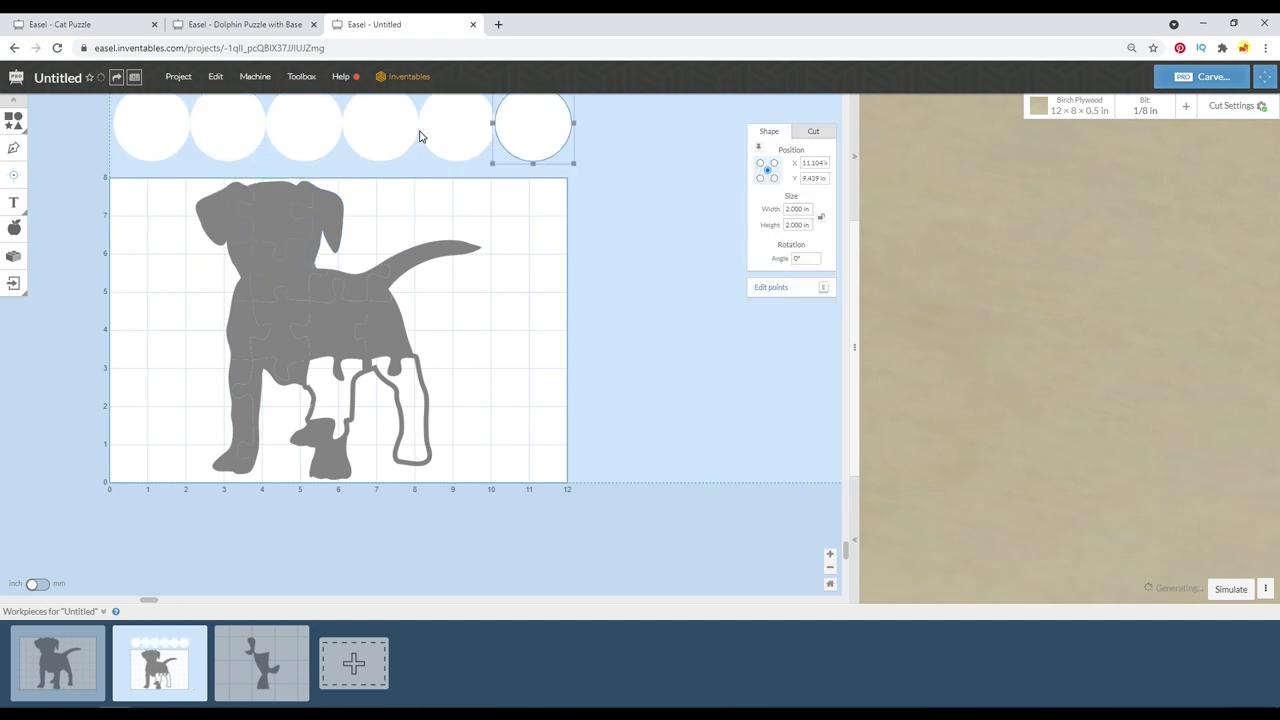
Combine the middle head piece with the last circle in the row and set the head pieces to cut outside the shape path.
shift+click(281, 189)
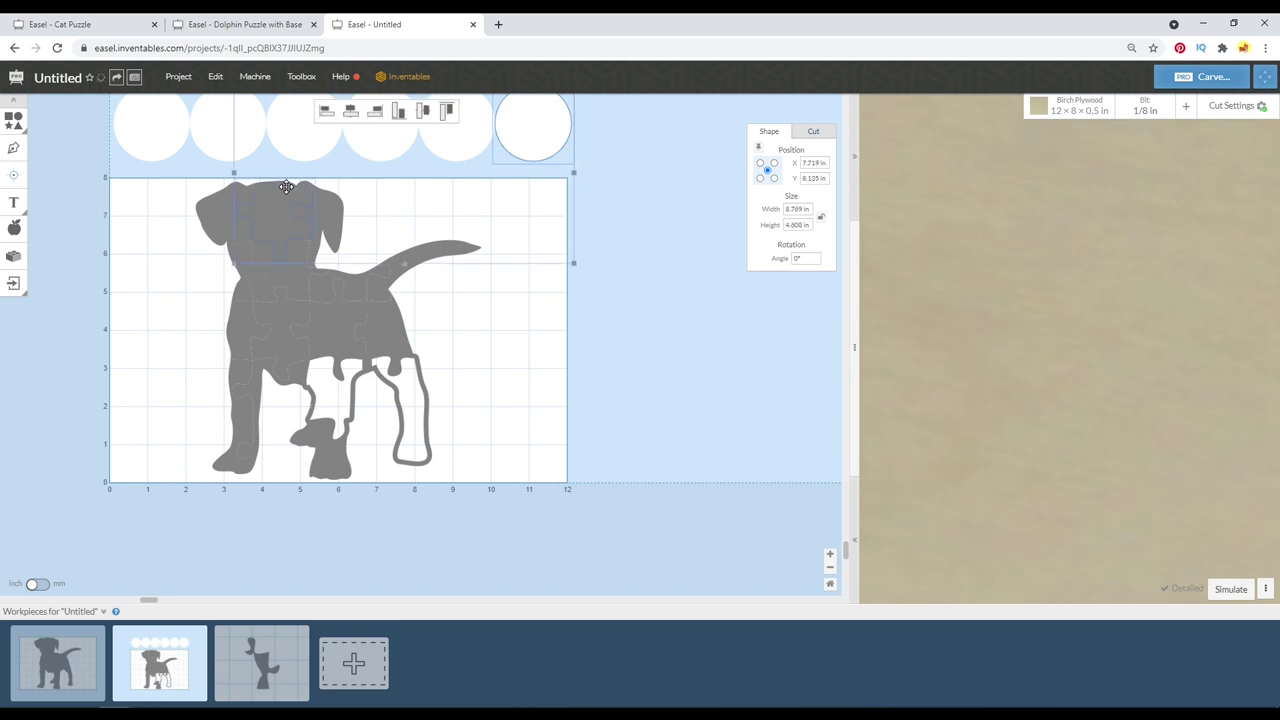
key(ctrl+z)
drag(402, 192, 147, 193)
click(812, 131)
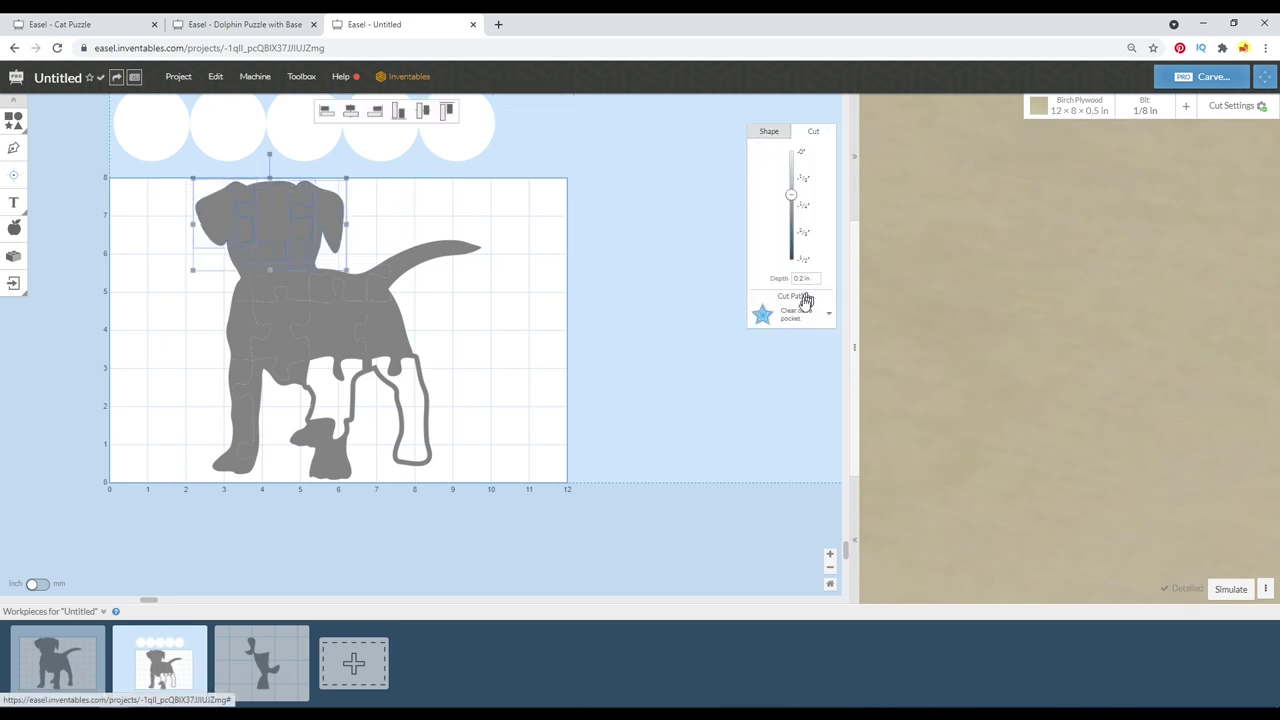
click(797, 310)
click(787, 368)
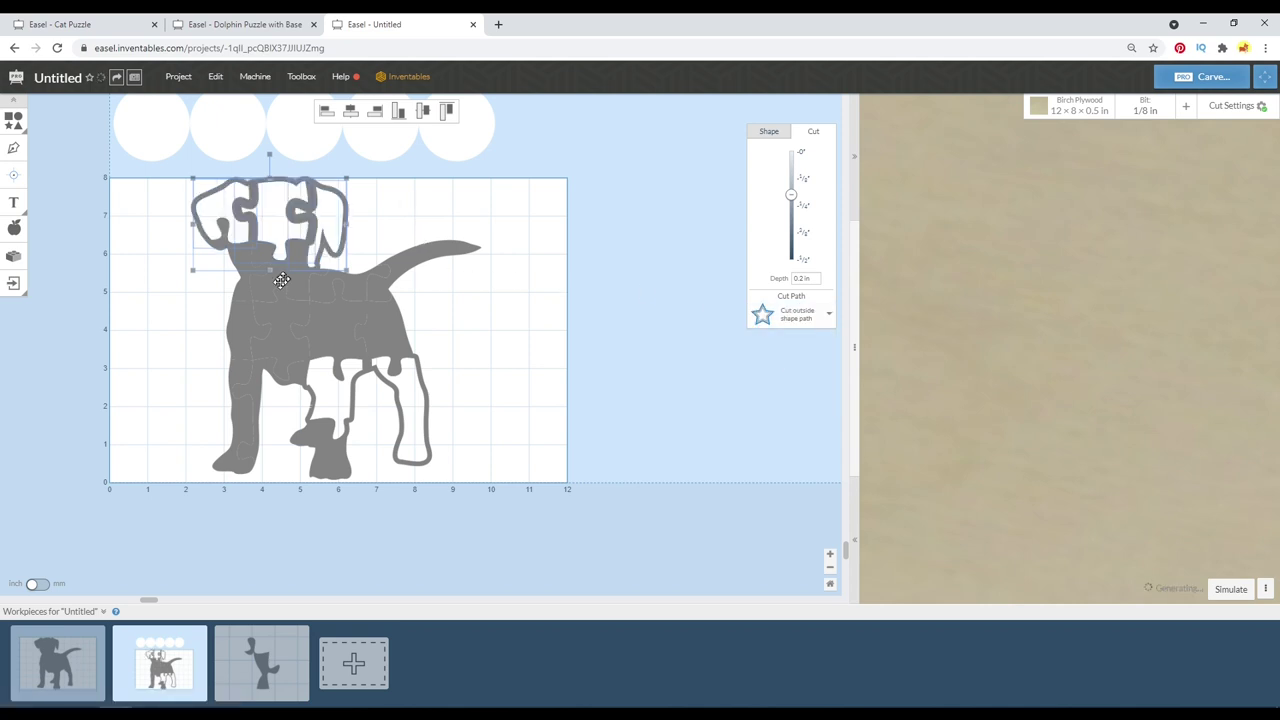
Try to set the neck, body and tail pieces together to cut outside the shape path.
drag(204, 286, 442, 276)
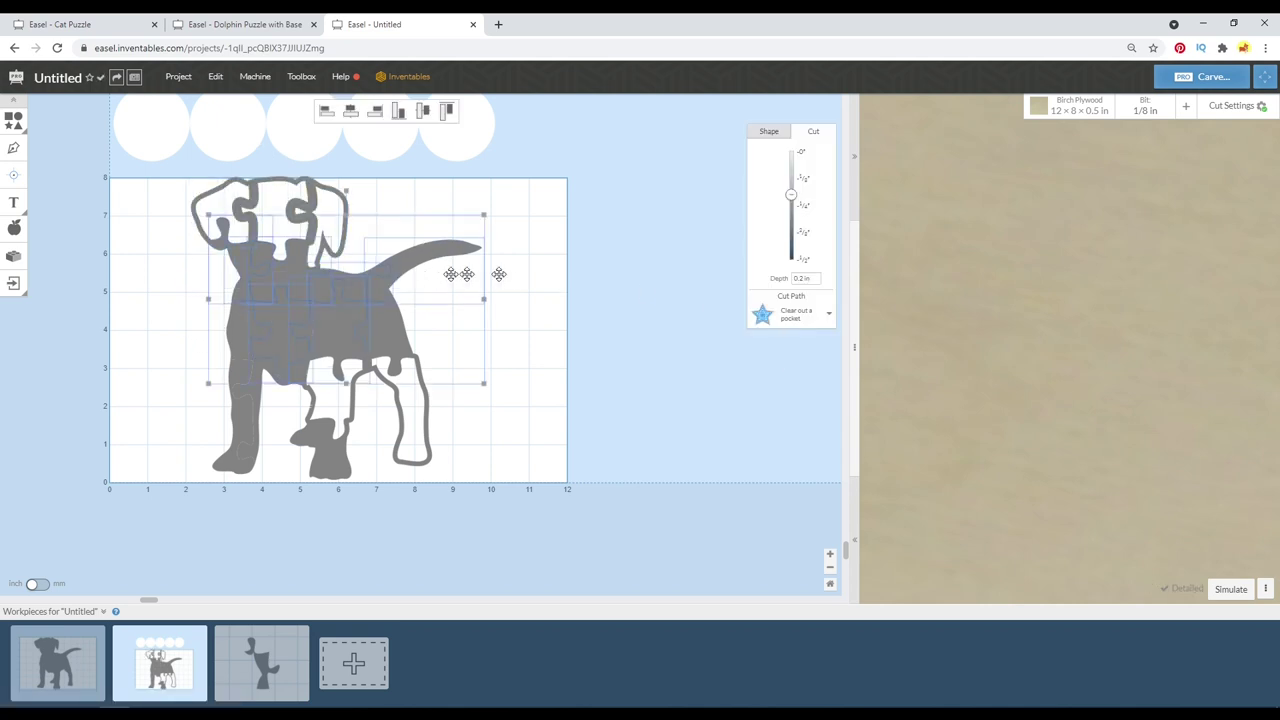
click(785, 314)
click(775, 370)
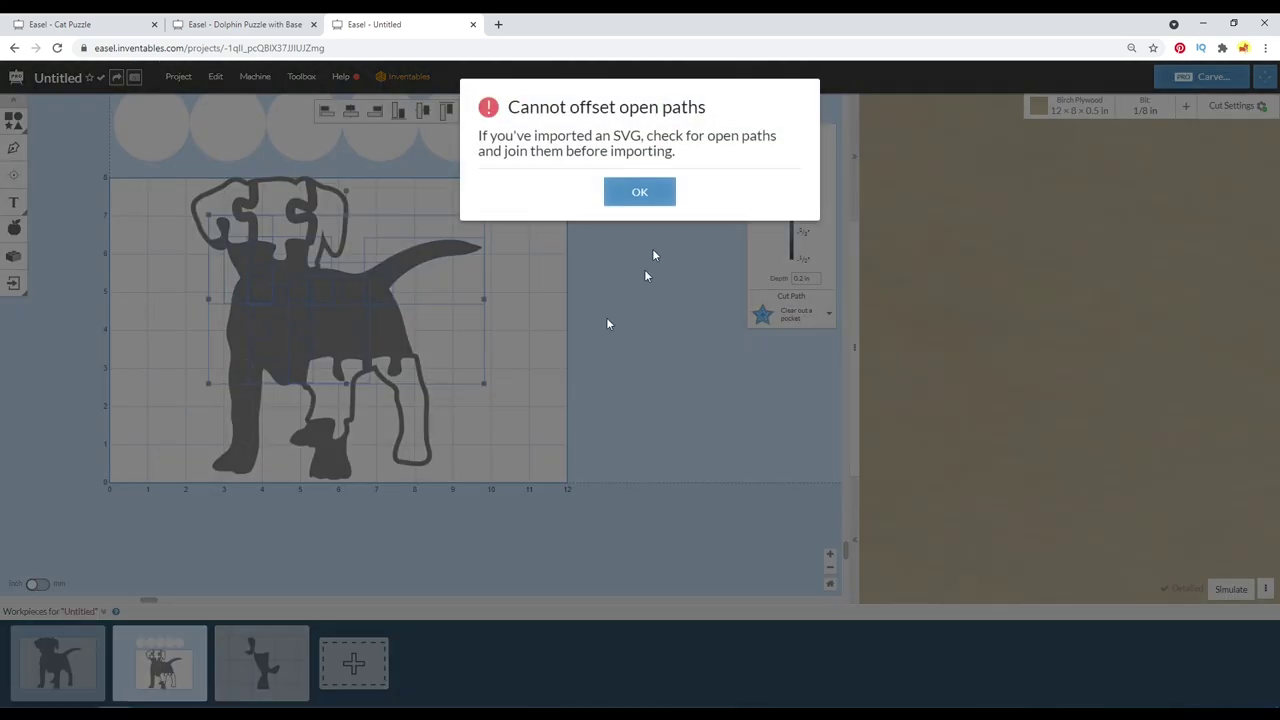
click(641, 192)
Combine the upper back piece with the last circle and set it to cut outside the shape path.
click(410, 209)
click(360, 279)
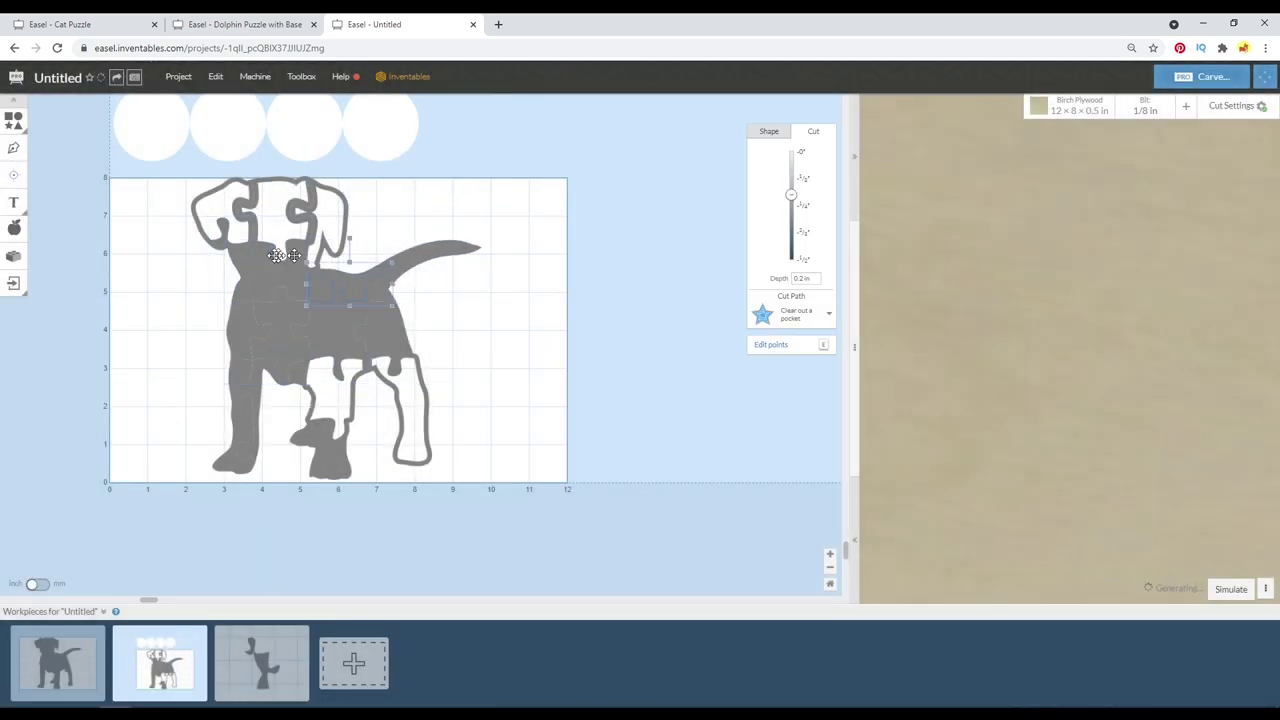
click(774, 324)
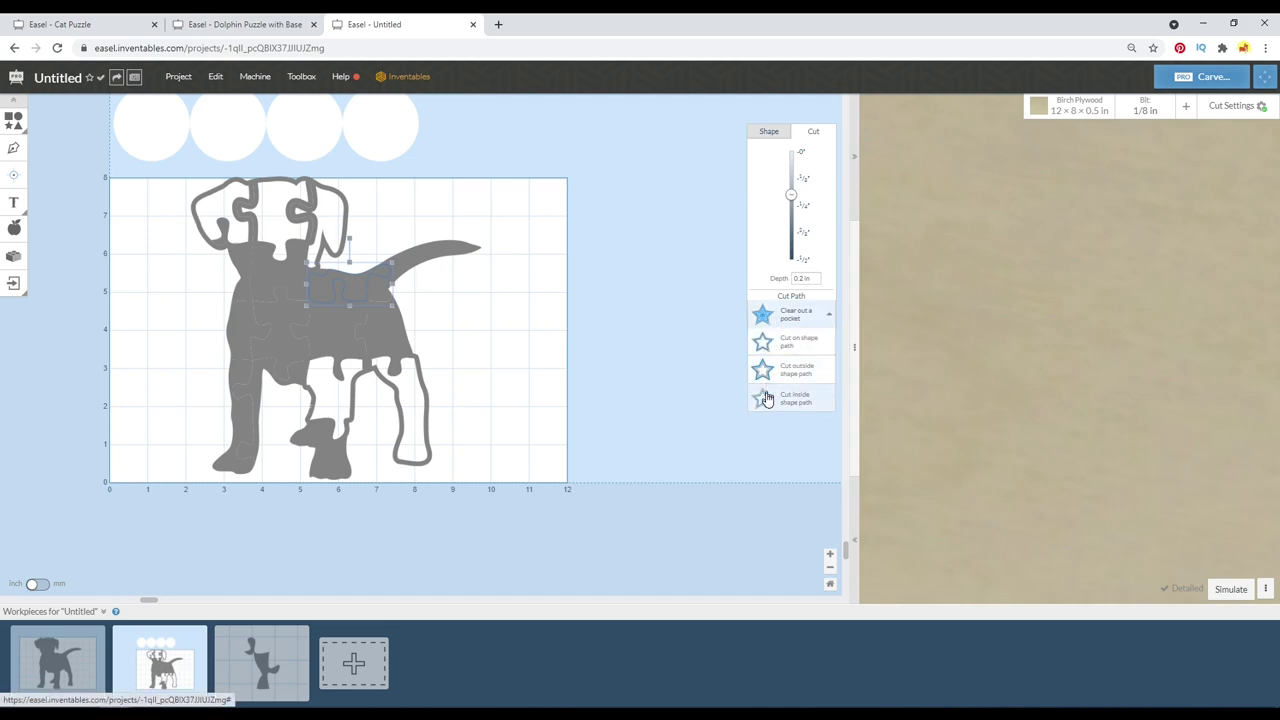
click(768, 354)
Combine the central neck piece below the head with the next circle at the row's end.
click(293, 274)
shift+click(391, 116)
key(ctrl+e)
Try to set the head, body and tail pieces together to cut outside the shape path.
drag(200, 216, 420, 345)
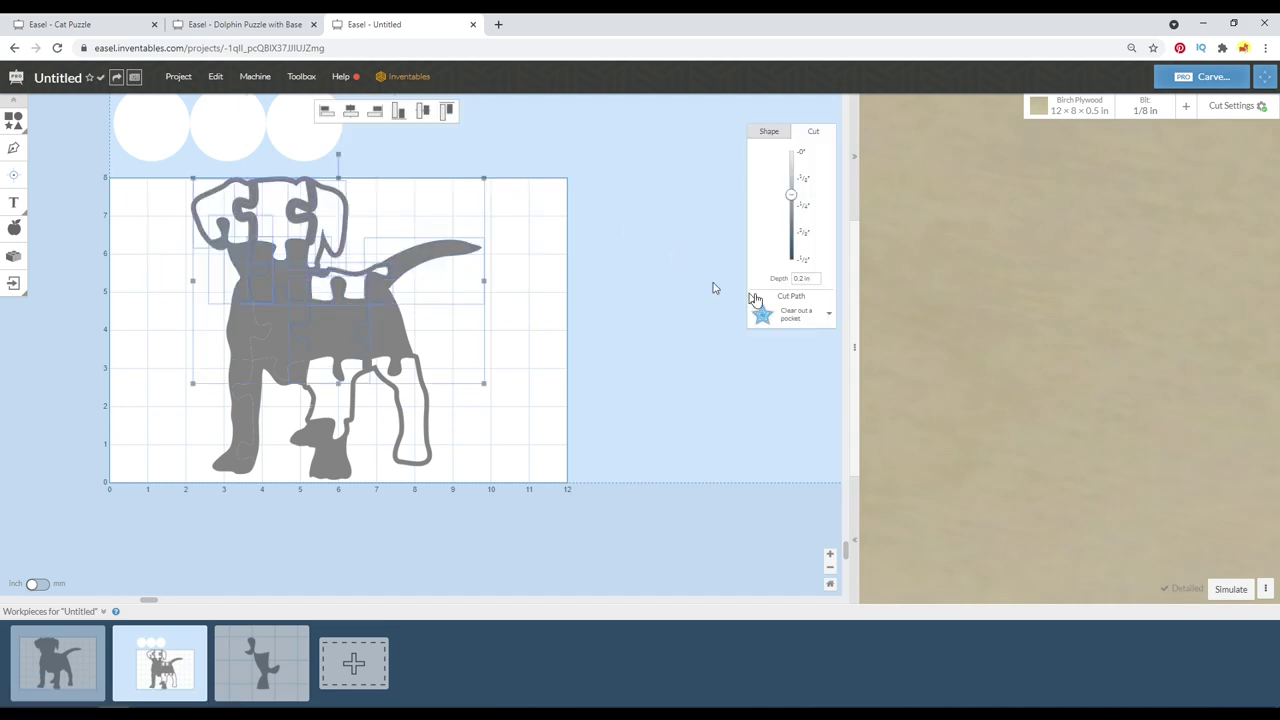
click(768, 316)
click(768, 354)
click(626, 196)
Combine the middle body piece and the front neck piece each with the next circle at the row's end.
click(330, 330)
shift+click(320, 126)
key(ctrl+e)
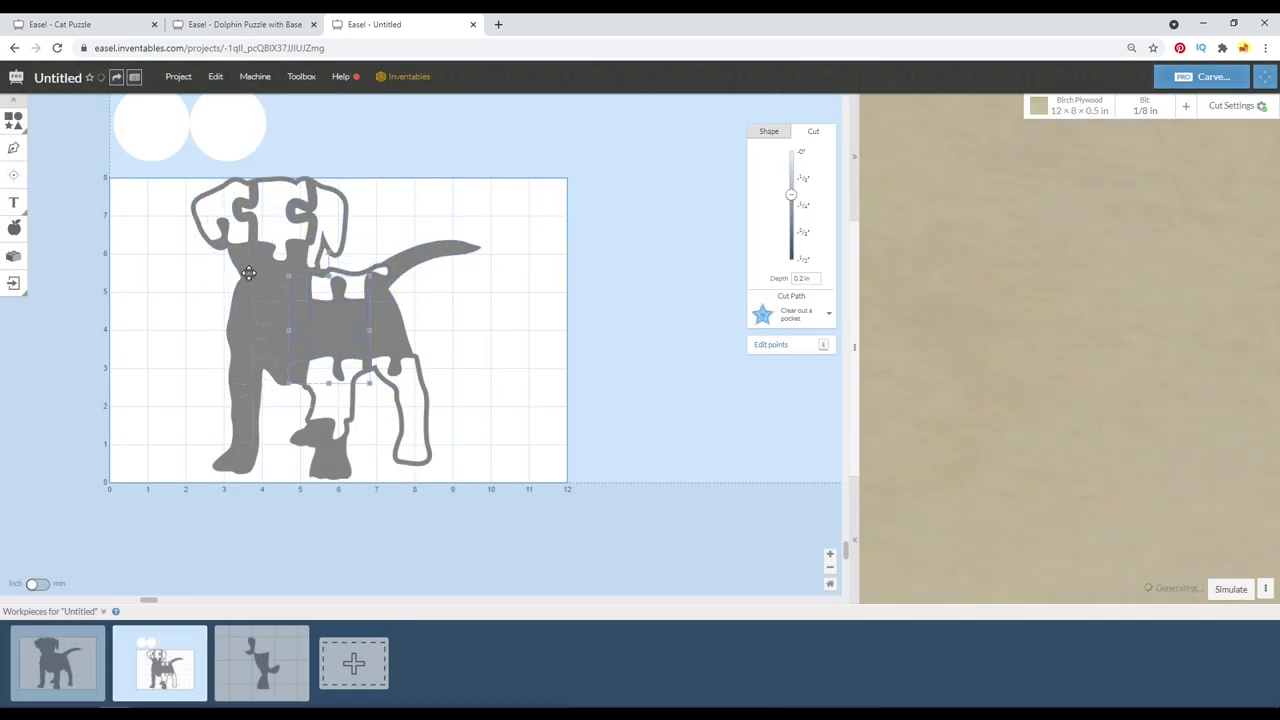
click(249, 273)
shift+click(238, 153)
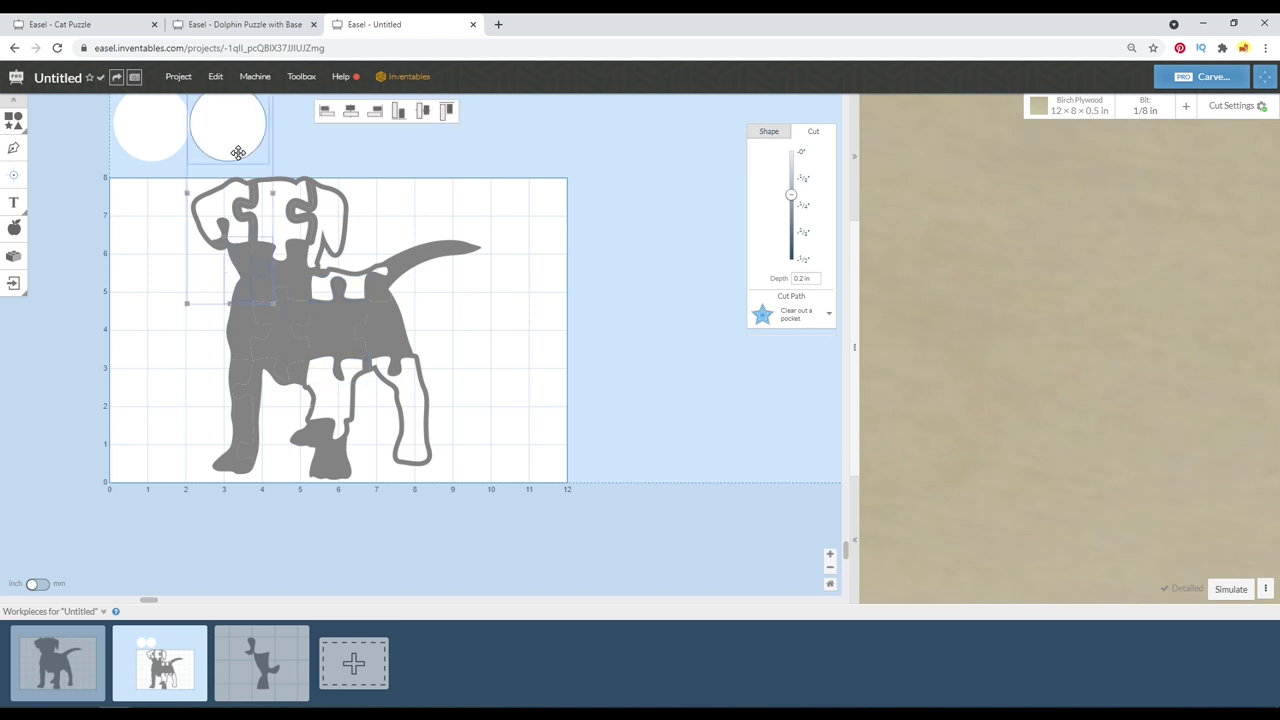
key(ctrl+e)
Duplicate the one circle left above the workpiece to rebuild the row of six.
click(155, 127)
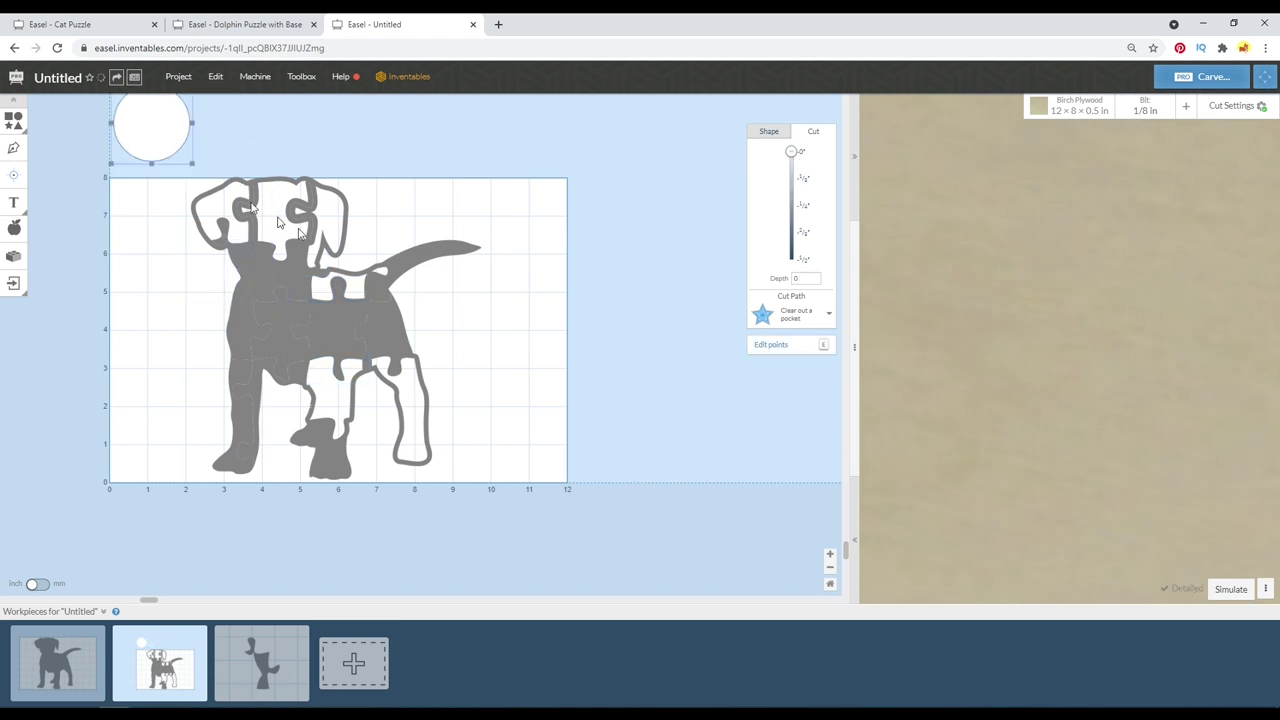
key(ctrl+z)
key(ctrl+z)
key(ctrl+z)
key(ctrl+z)
key(ctrl+z)
Try once more to set the head, body and tail pieces to cut outside the shape path.
drag(200, 216, 420, 345)
click(786, 316)
click(786, 345)
click(626, 196)
Combine the rump piece with the last circle and set the central head, body and tail pieces to cut outside the shape path.
click(470, 362)
click(395, 325)
shift+click(503, 126)
key(ctrl+e)
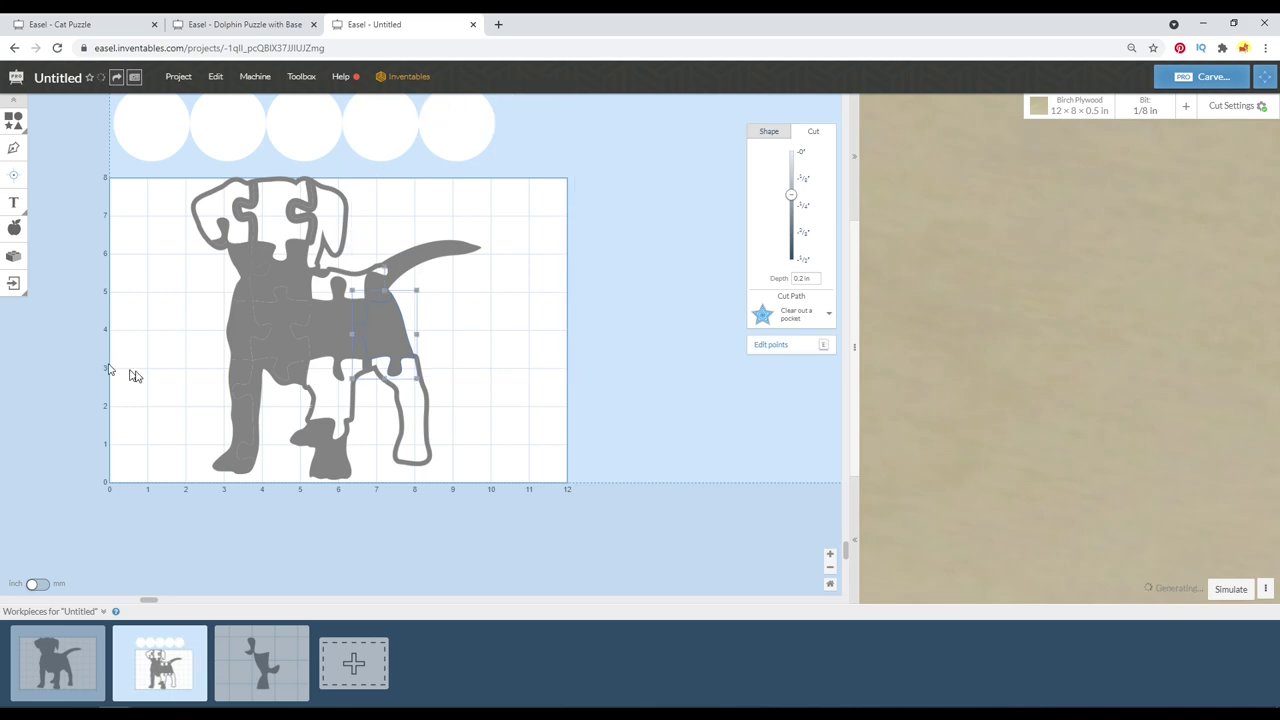
drag(228, 172, 492, 390)
click(790, 315)
click(788, 345)
Try to set the front neck and front chest pieces together to cut outside the shape path.
drag(199, 246, 241, 364)
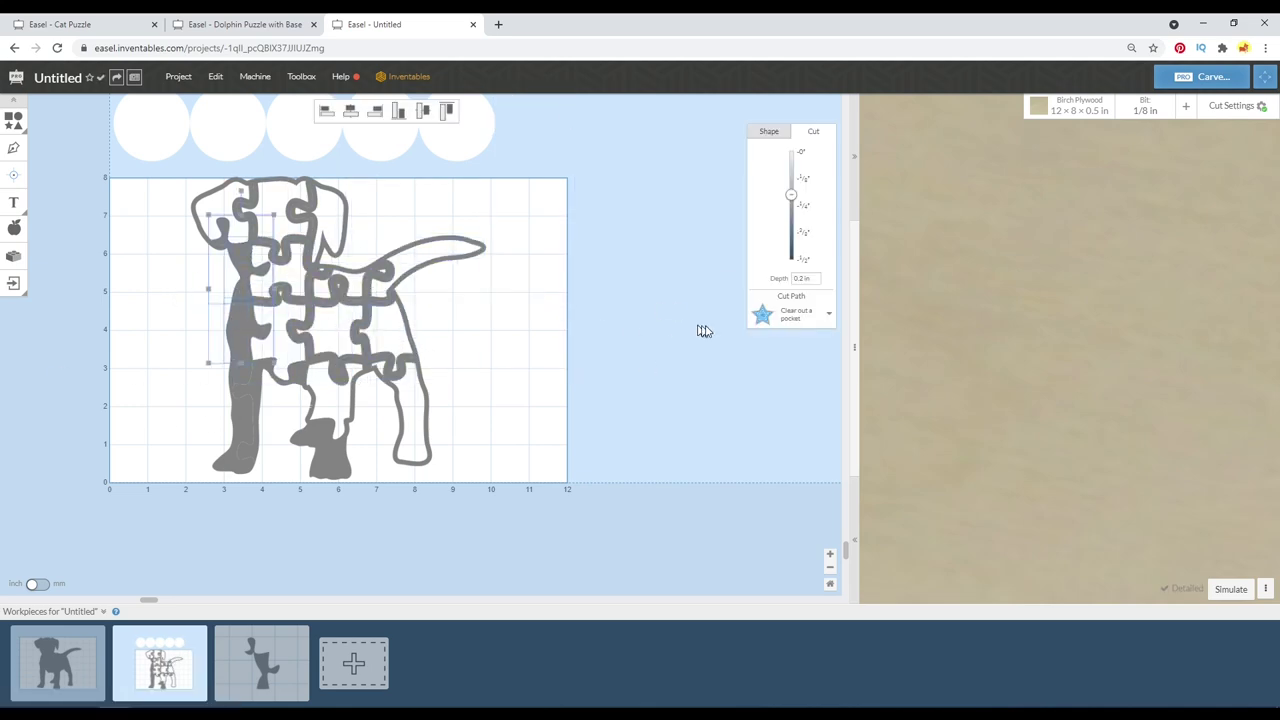
click(788, 316)
click(788, 345)
click(626, 196)
Set the front chest piece alone to cut outside the shape path.
click(238, 338)
click(783, 320)
click(786, 345)
Combine the front neck piece with the last circle and set it to cut outside the shape path.
click(238, 268)
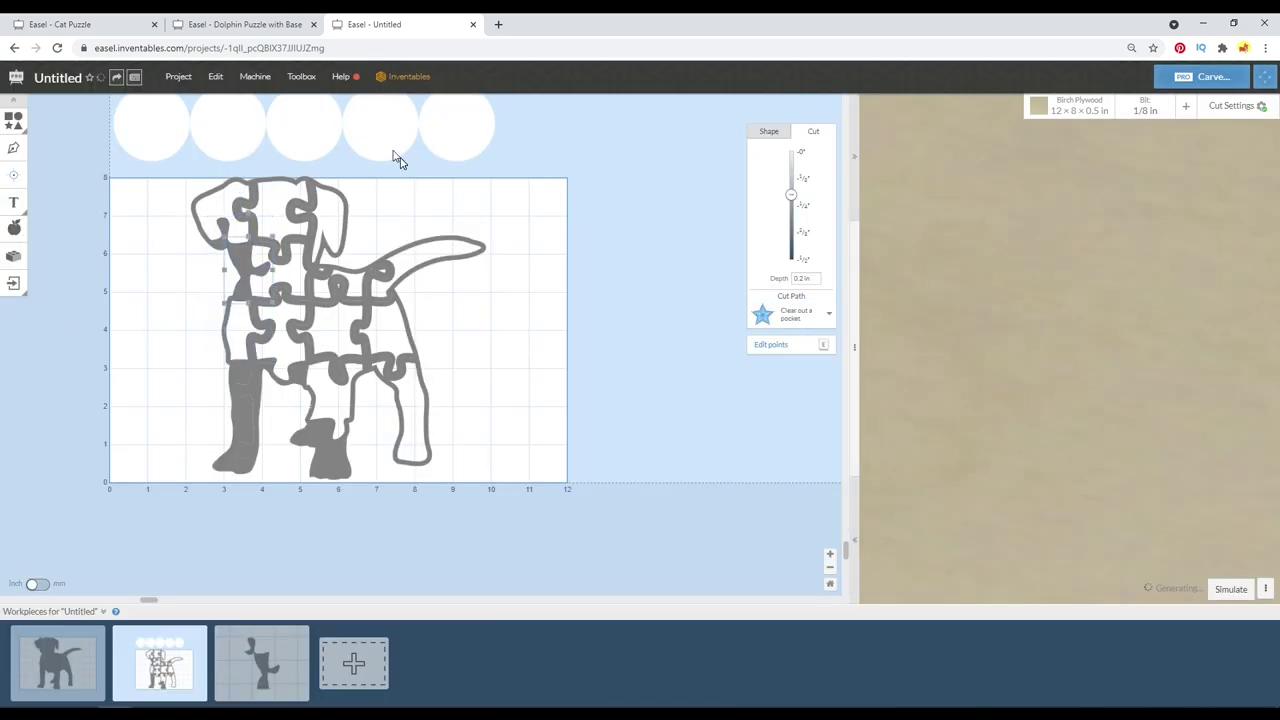
shift+click(450, 136)
key(ctrl+z)
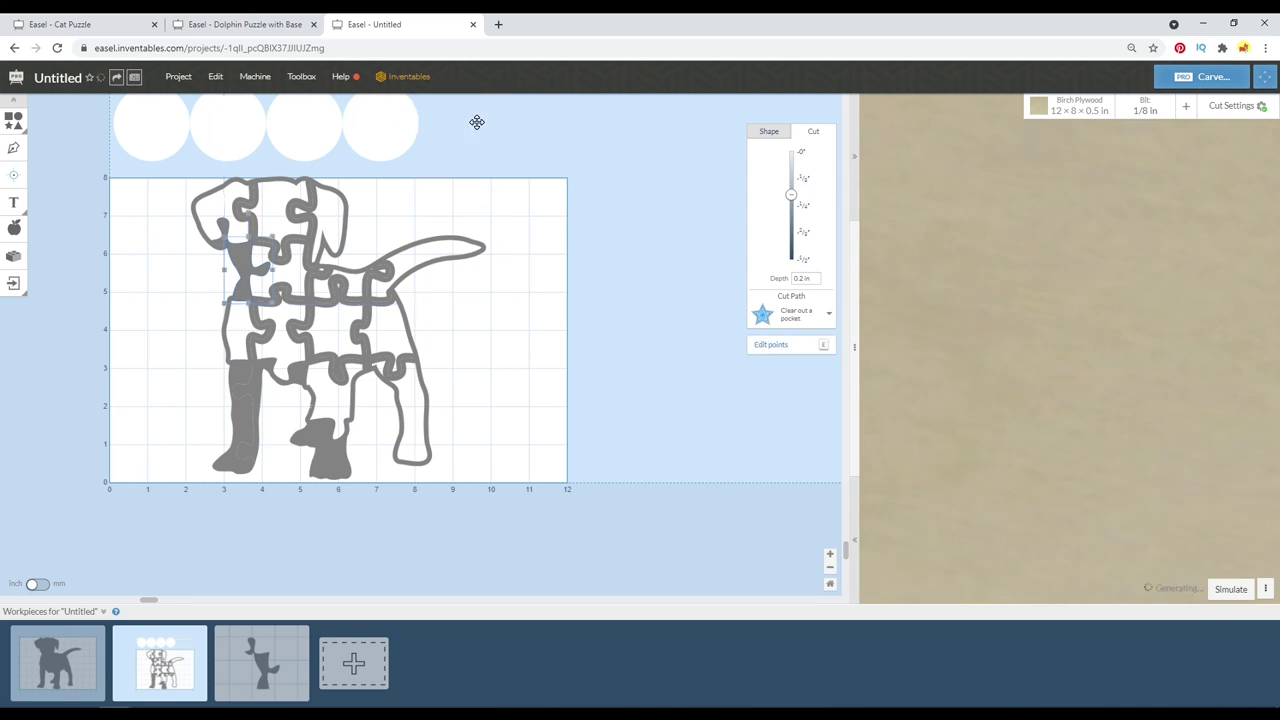
click(764, 316)
click(766, 369)
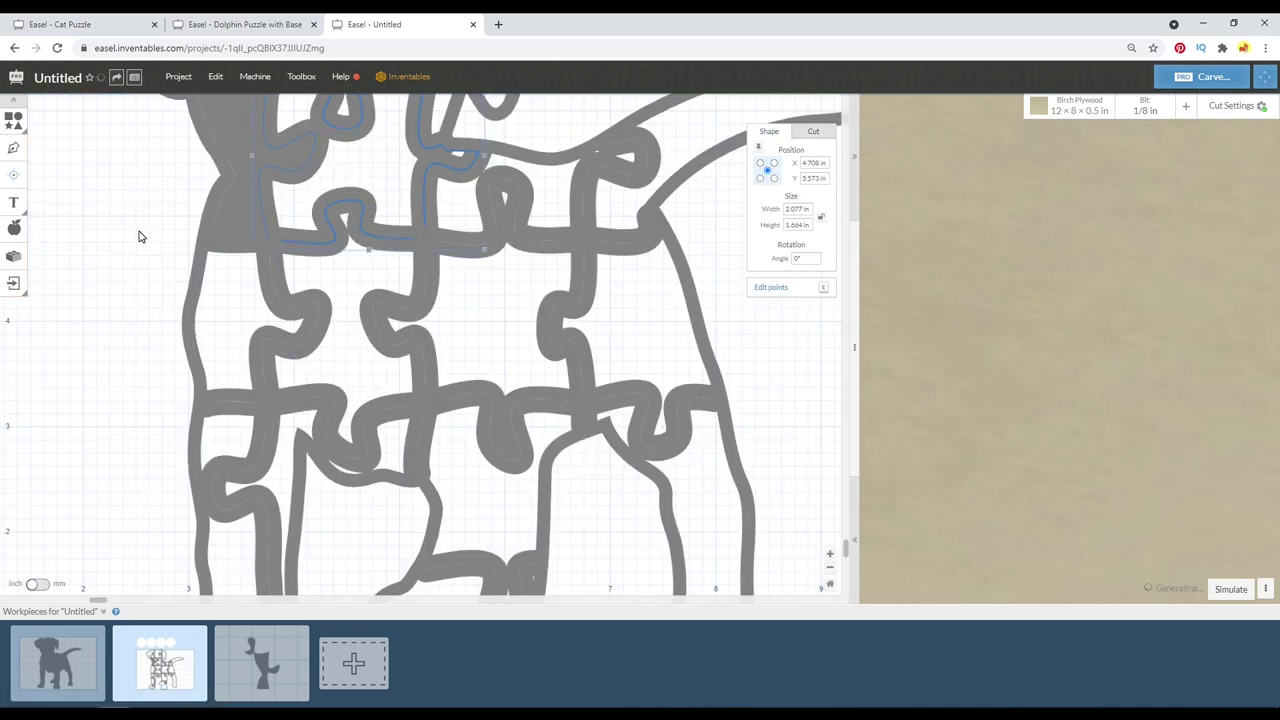
Delete the filled pocket shape that covers the front neck piece and the tab under the ear.
scroll(139, 233, down, 3)
scroll(156, 186, up, 3)
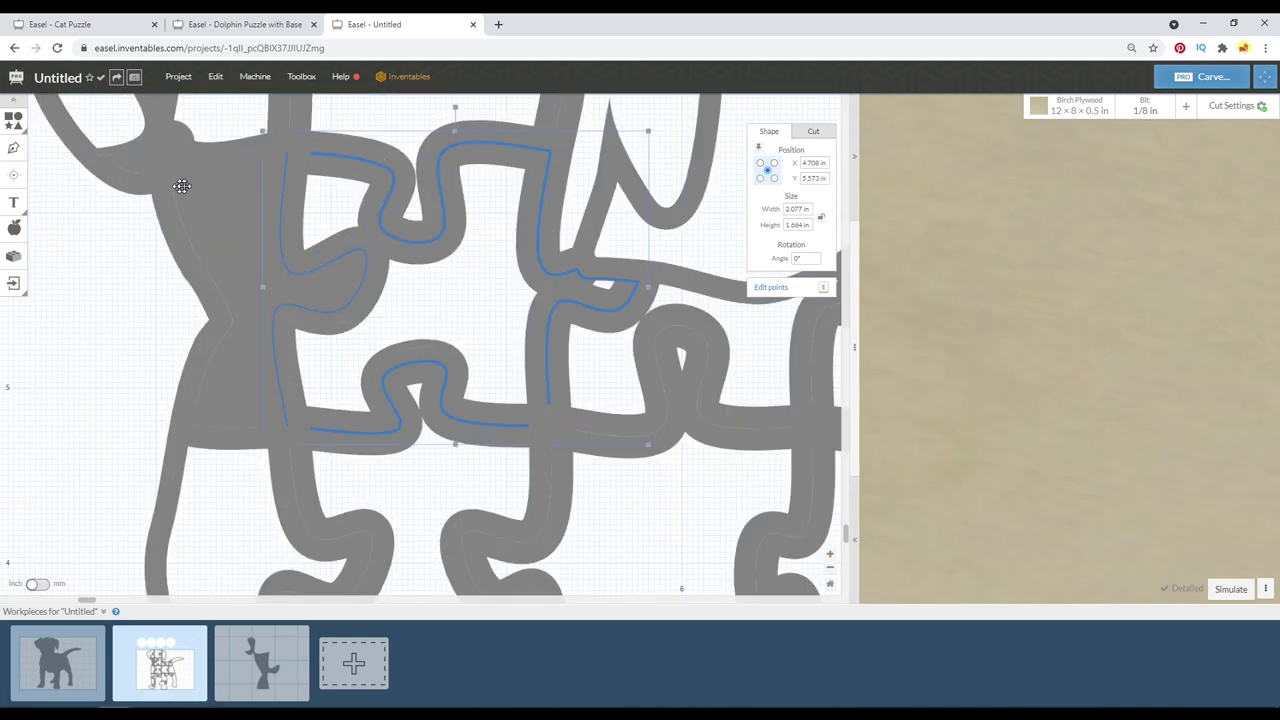
click(193, 181)
drag(205, 220, 113, 203)
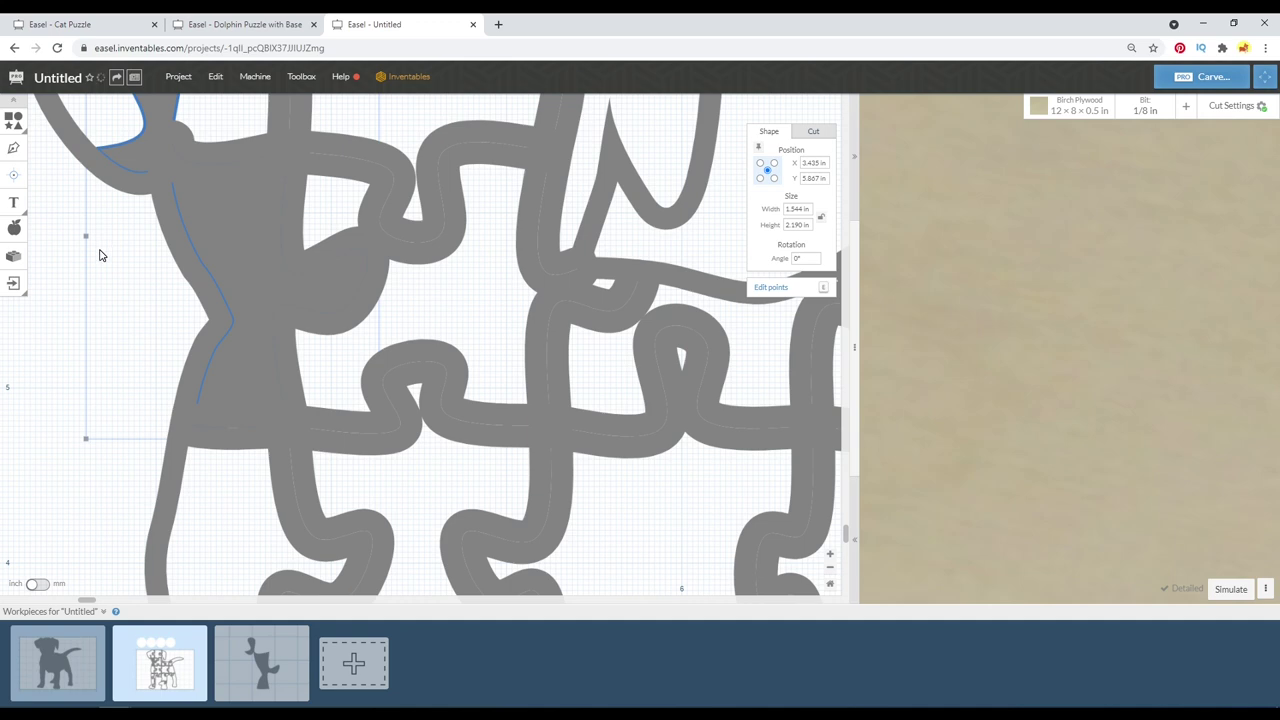
scroll(99, 255, down, 5)
scroll(97, 200, up, 3)
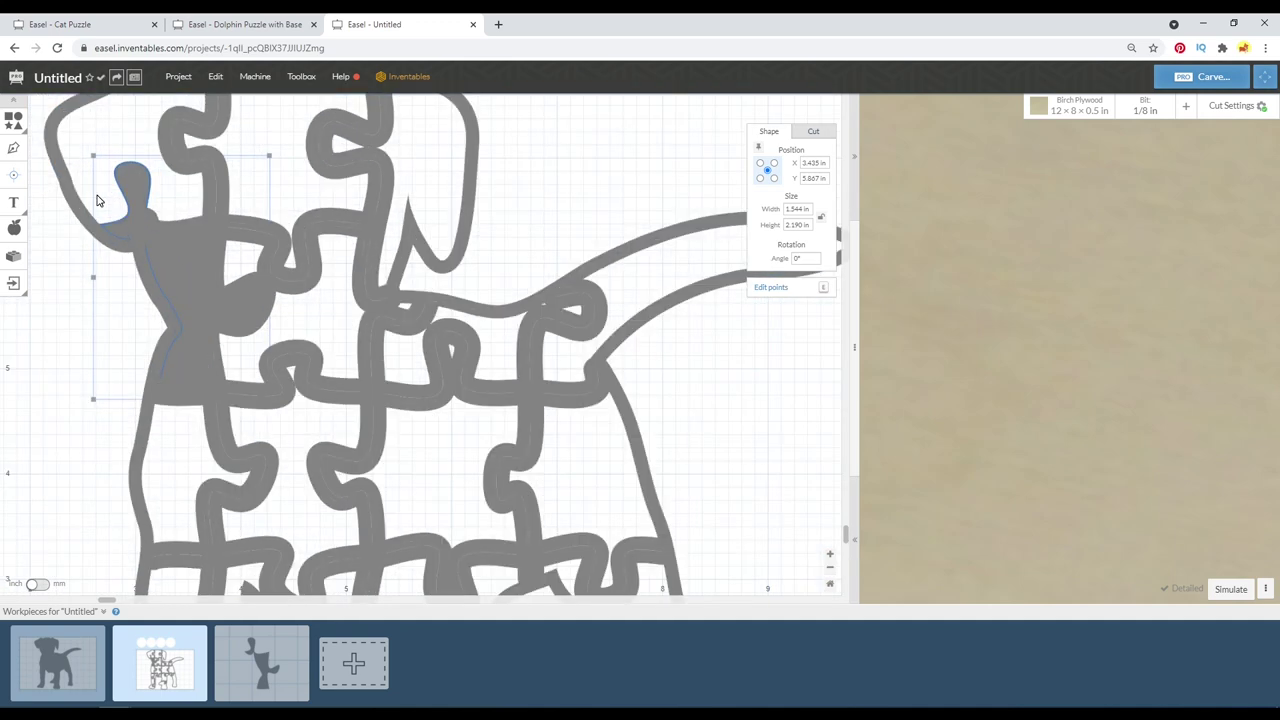
key(Delete)
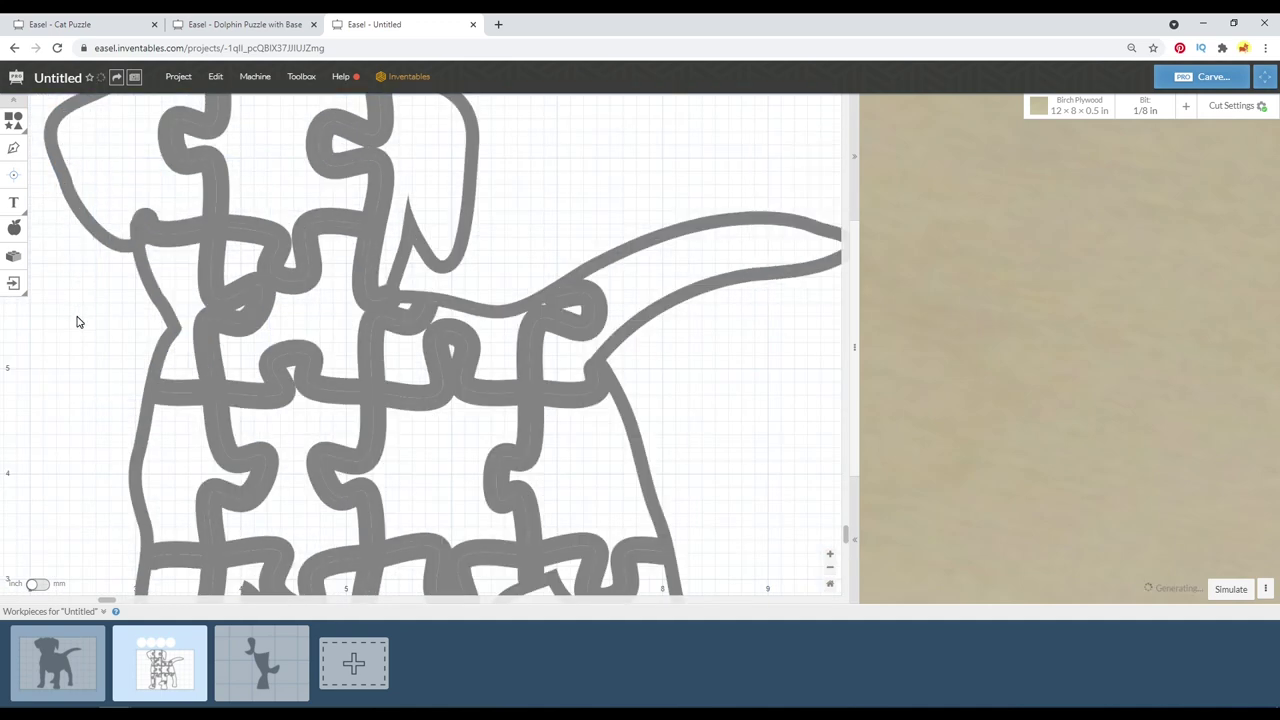
Delete the four unused circles above the workpiece.
scroll(79, 321, down, 2)
scroll(355, 278, down, 2)
scroll(202, 262, up, 2)
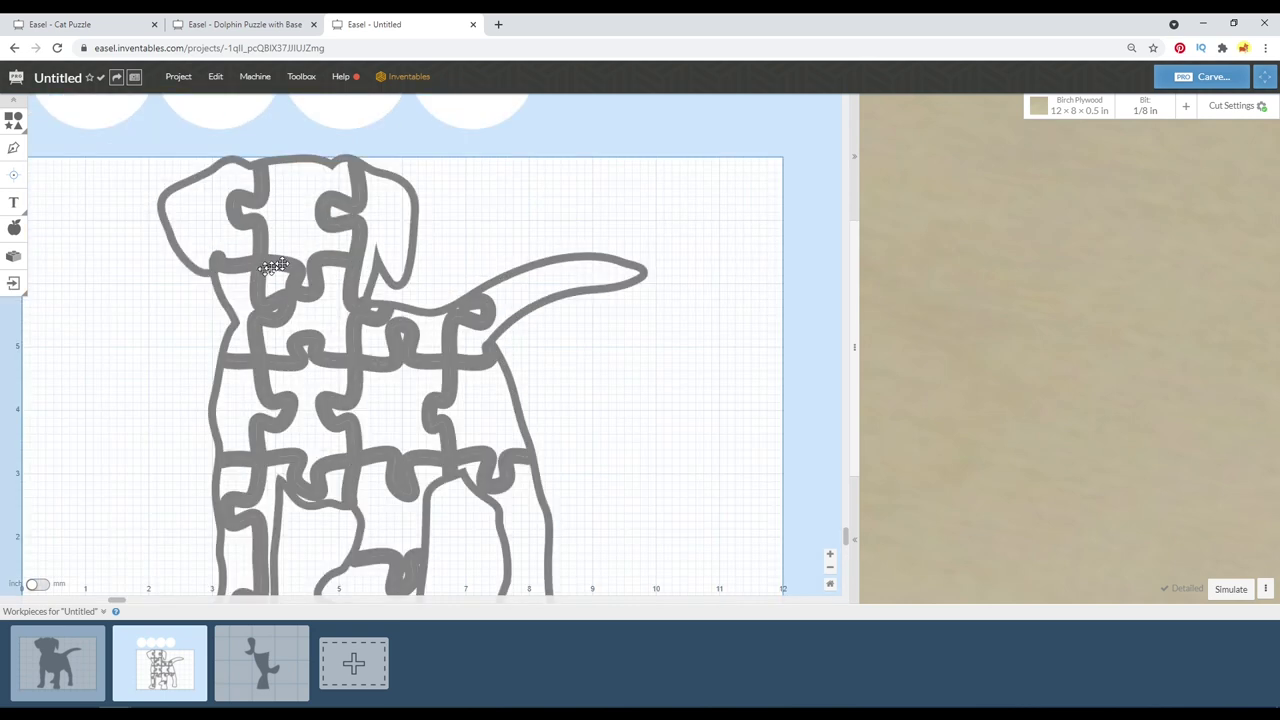
scroll(350, 240, down, 2)
drag(487, 167, 90, 84)
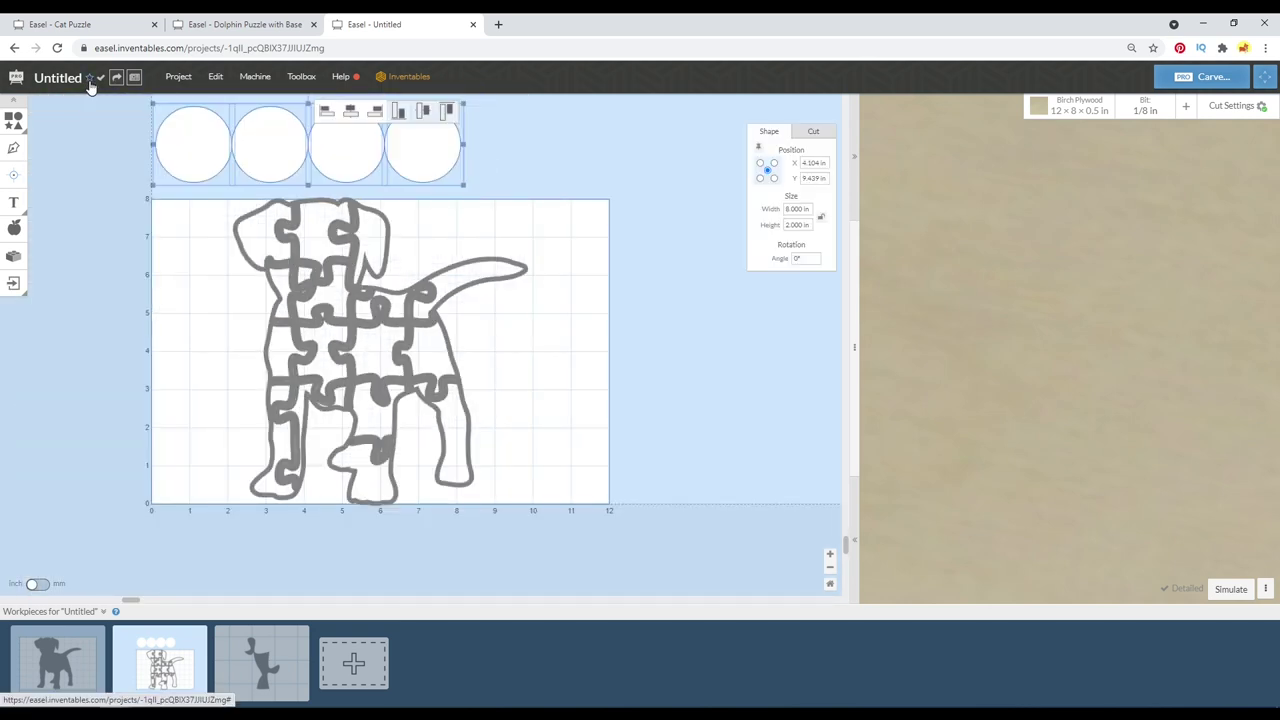
key(Delete)
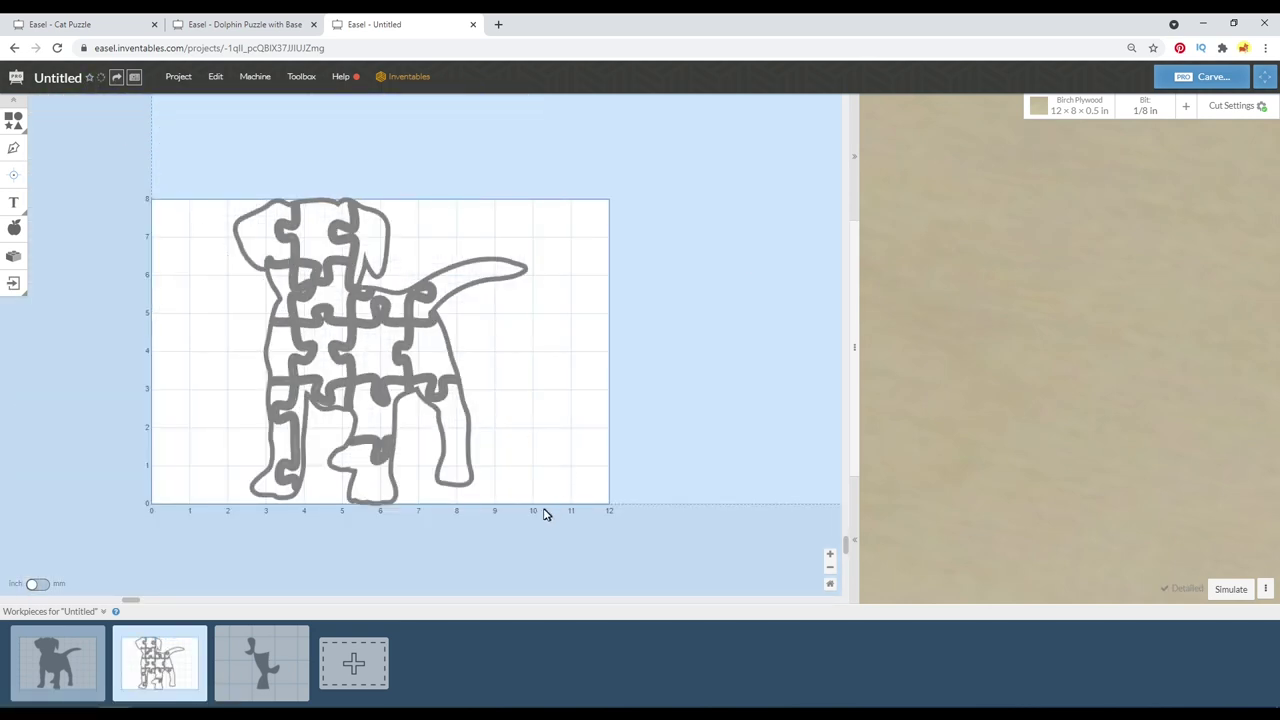
Set the cut depth of all the dog puzzle pieces to the full 0.5 in.
drag(541, 512, 229, 226)
scroll(985, 331, down, 8)
right_drag(892, 363, 1087, 348)
drag(998, 415, 1023, 438)
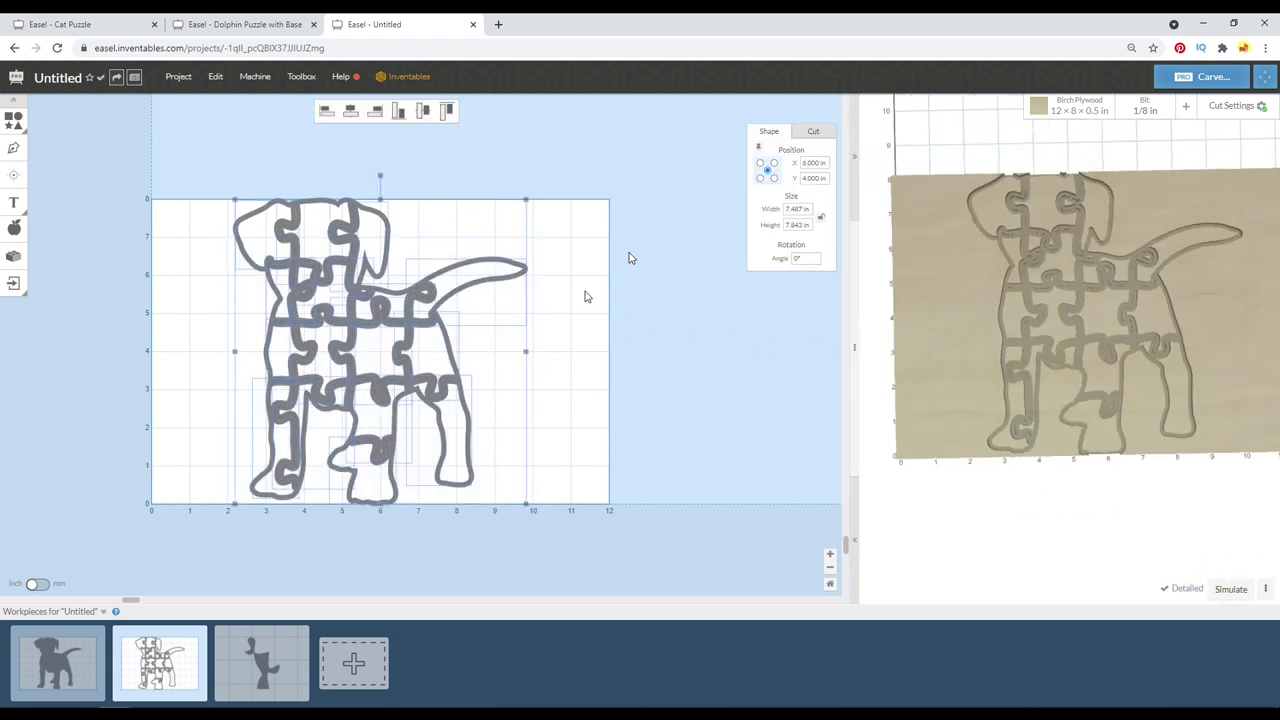
click(821, 135)
click(818, 136)
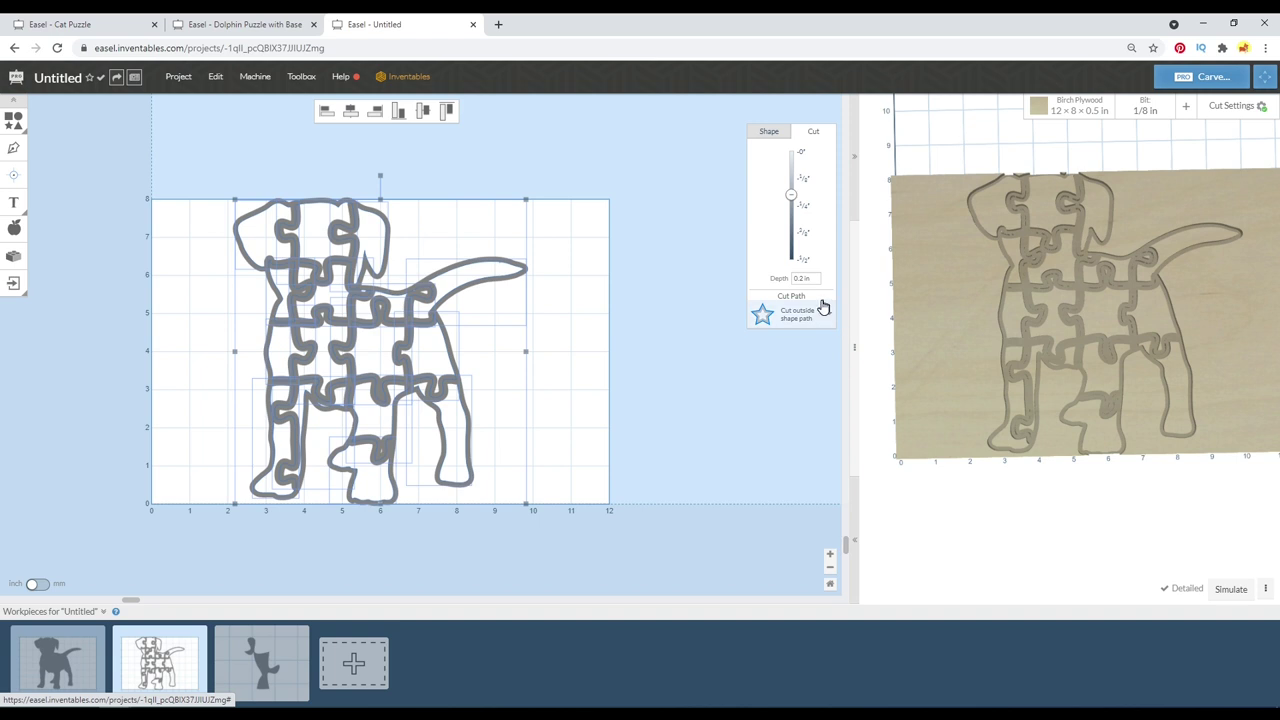
click(823, 310)
drag(791, 195, 790, 272)
click(404, 151)
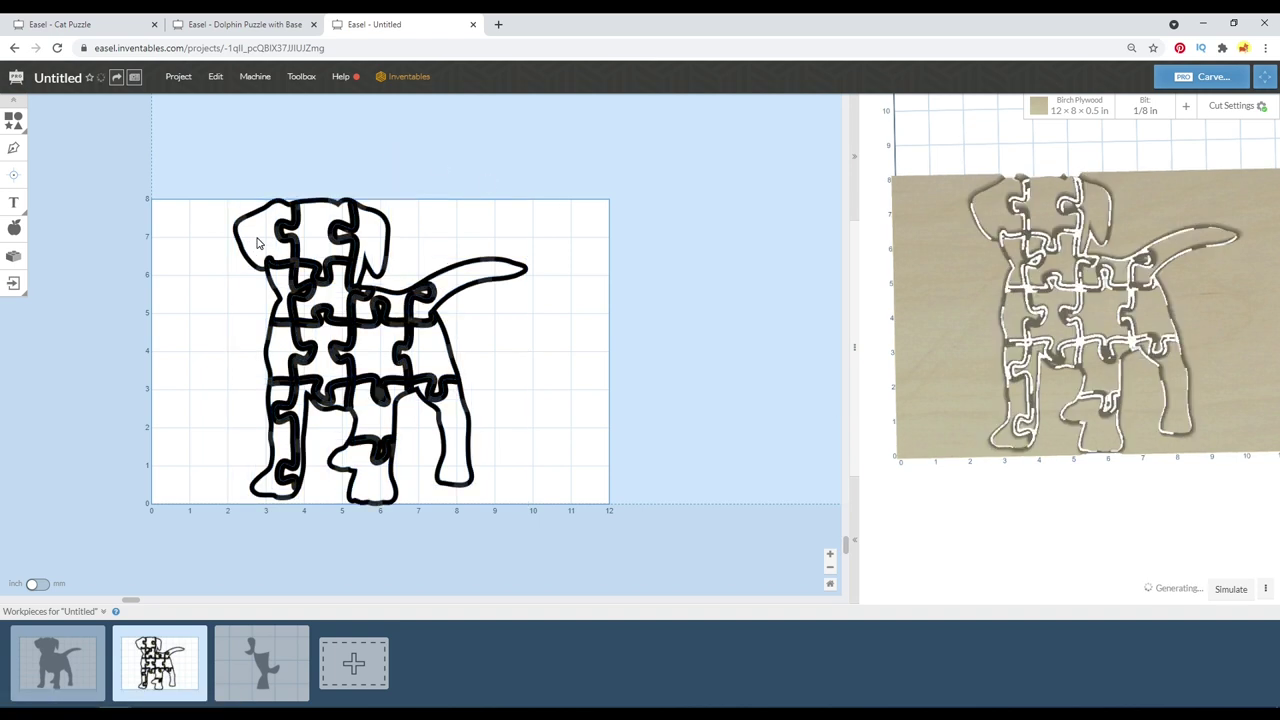
Replace the leftover neck shapes on the third workpiece with a copy of all the dog puzzle pieces.
drag(172, 170, 620, 547)
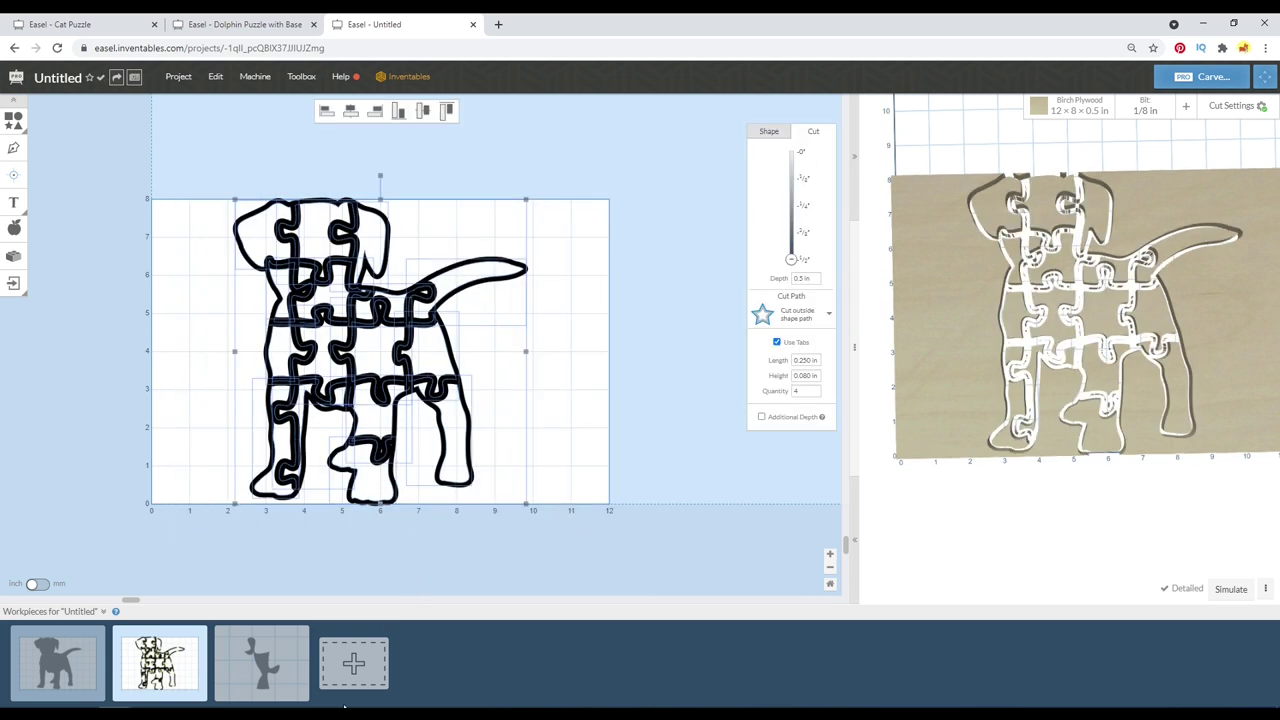
click(296, 665)
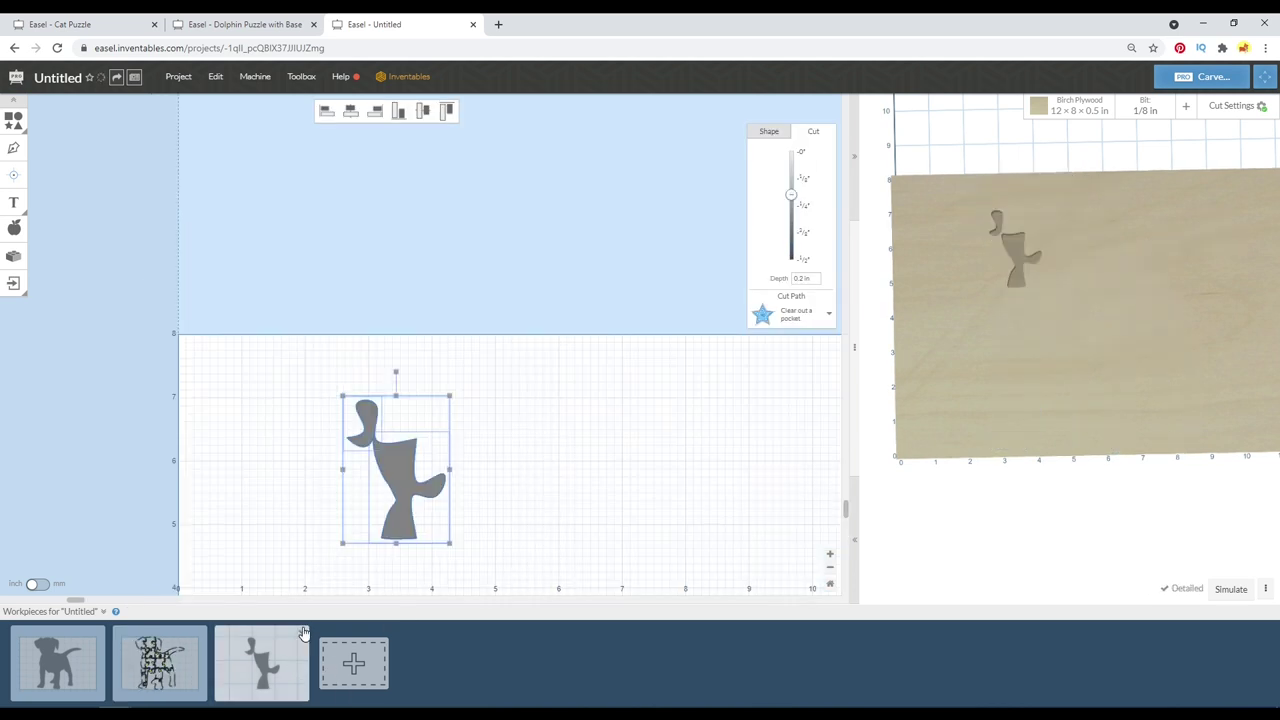
drag(222, 322, 698, 620)
click(698, 620)
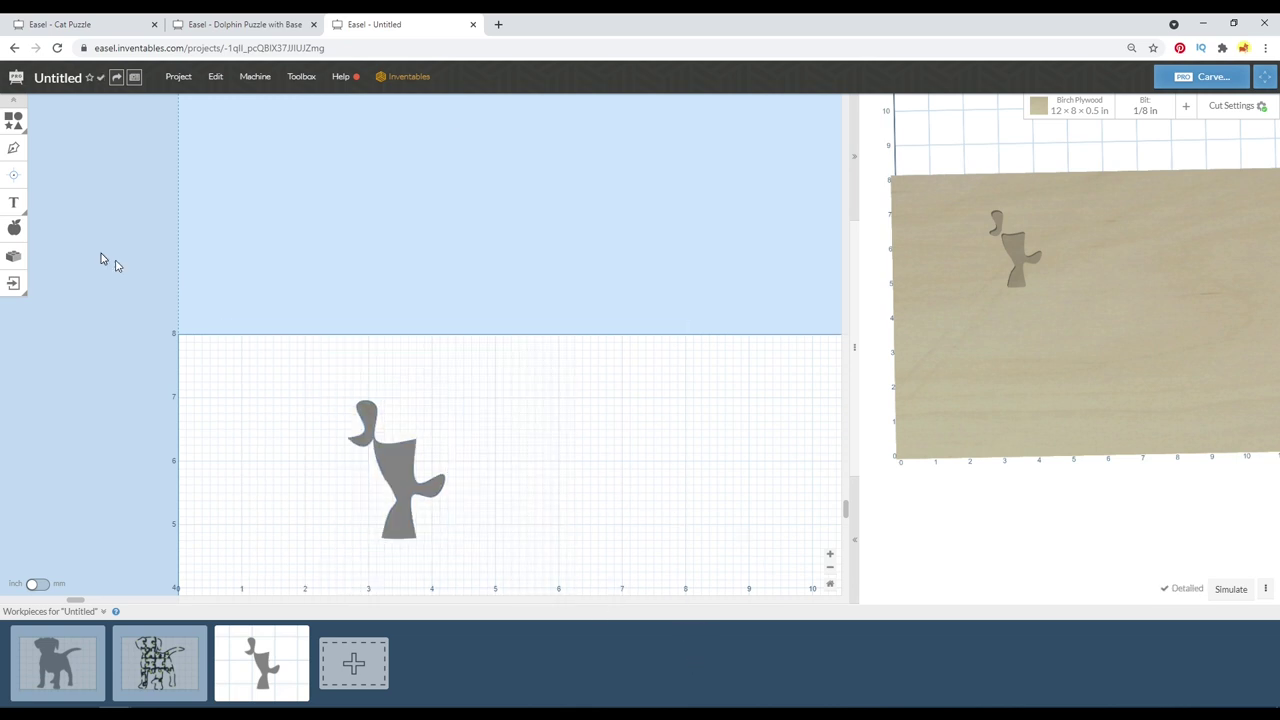
click(402, 505)
click(767, 131)
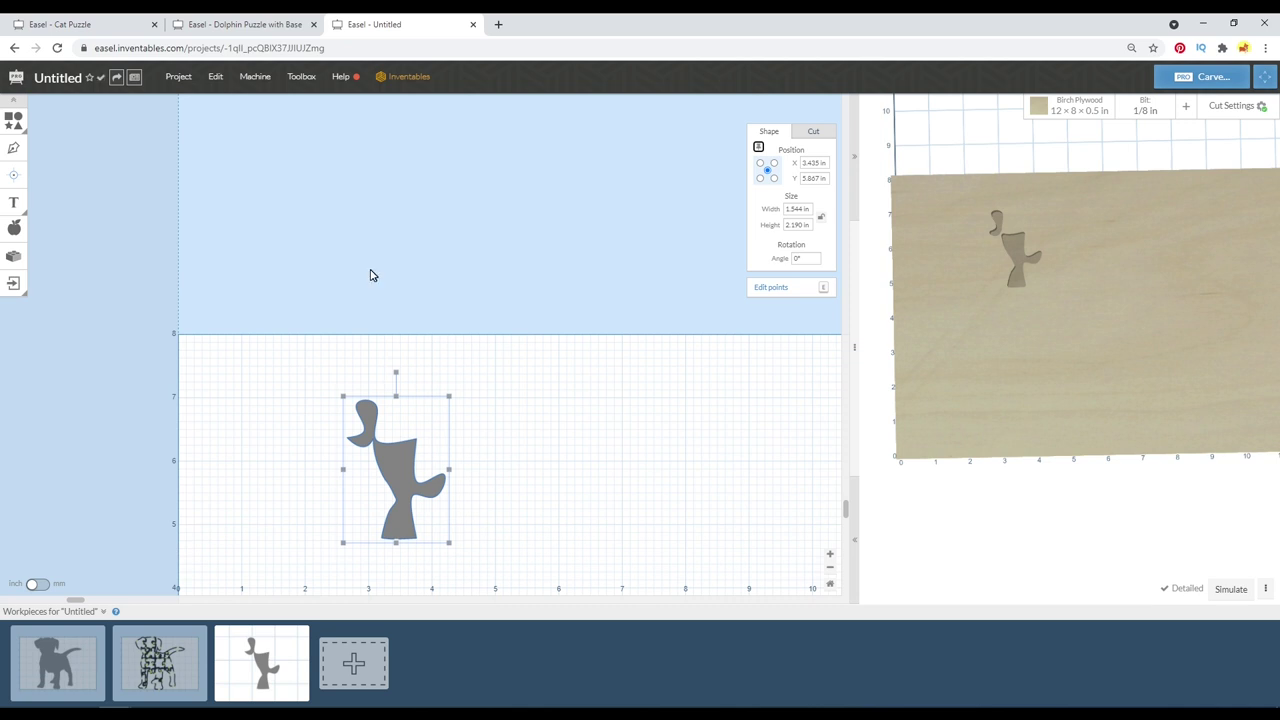
key(Delete)
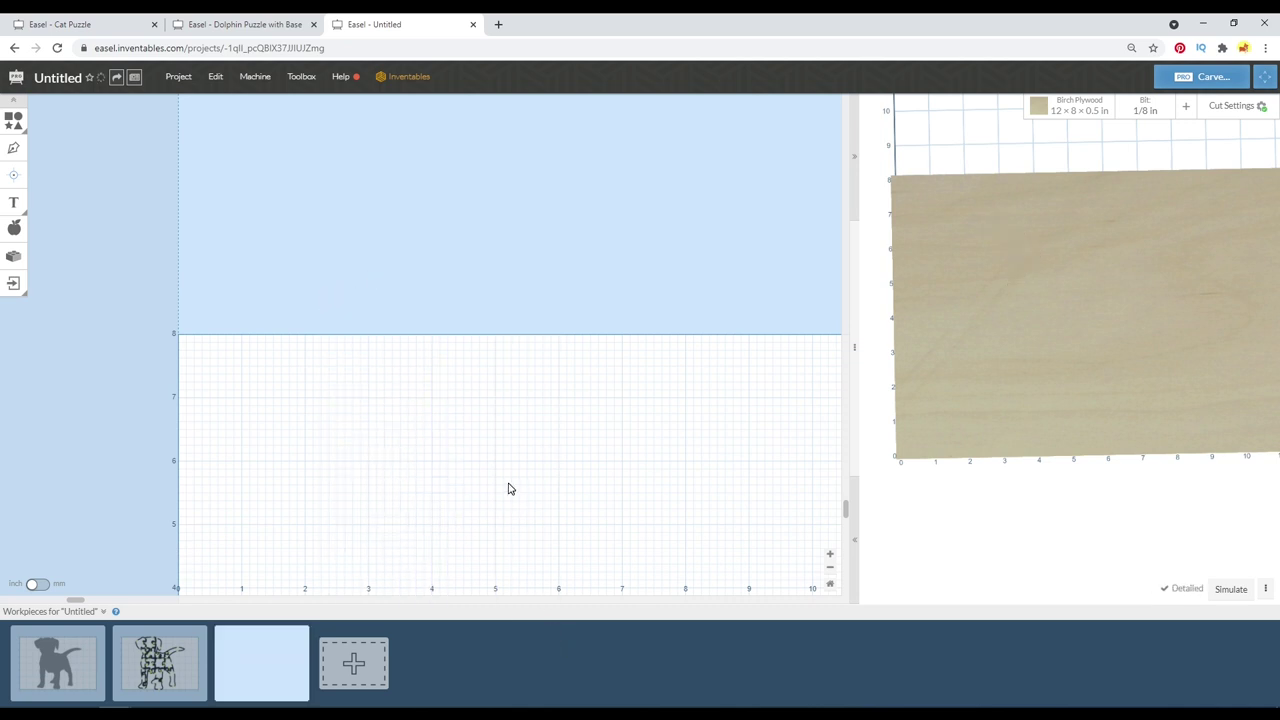
scroll(627, 387, down, 5)
key(ctrl+v)
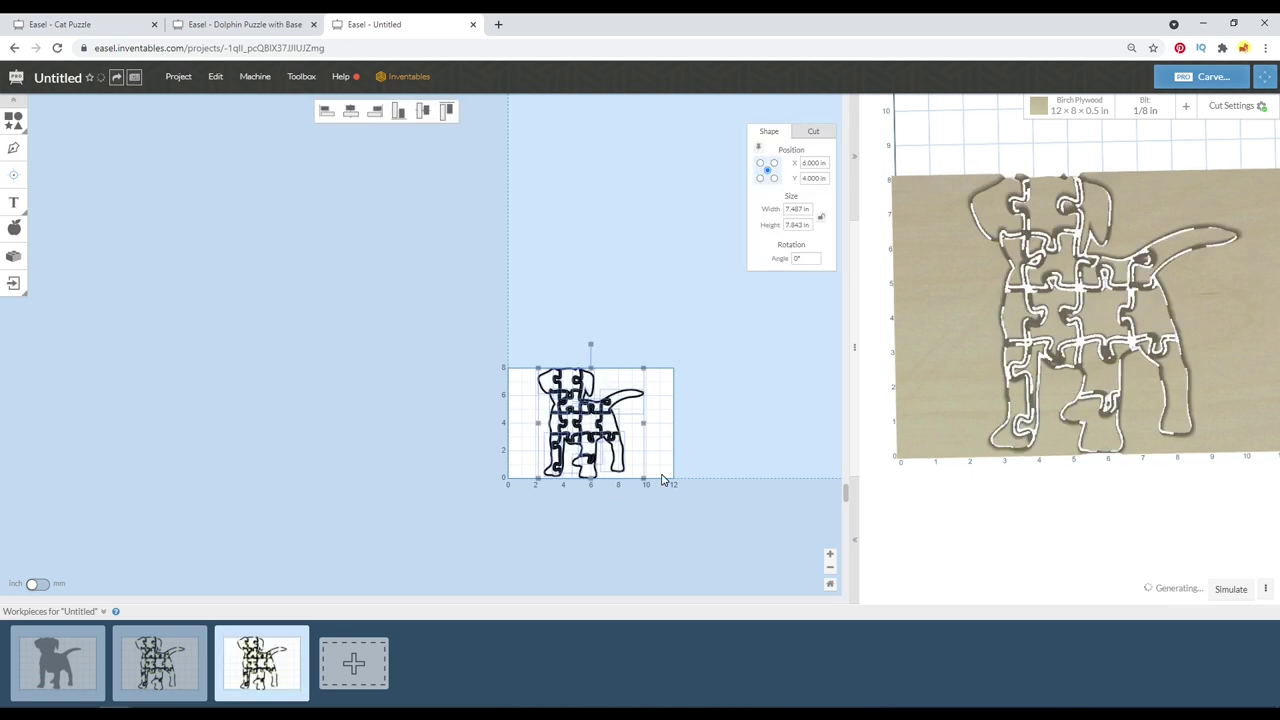
Examine the dog puzzle piece outlines and their overlapping cut lines on the second and third workpieces.
scroll(663, 480, up, 5)
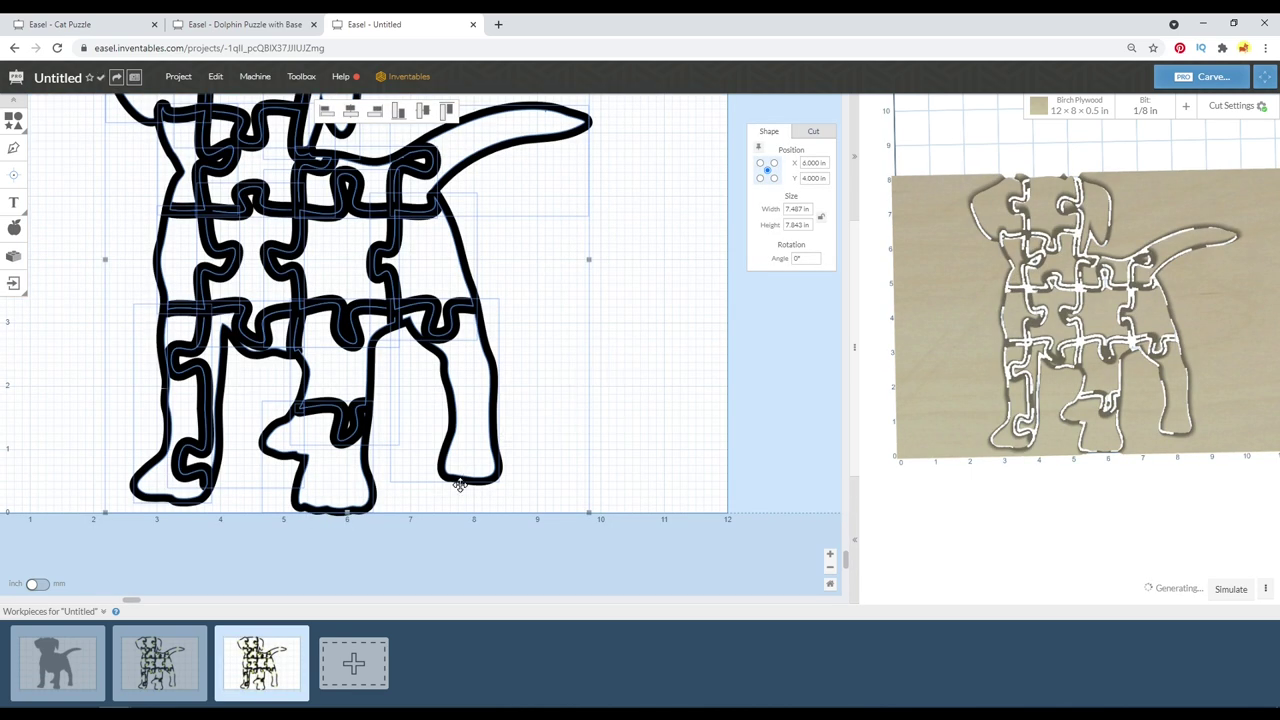
scroll(289, 468, down, 3)
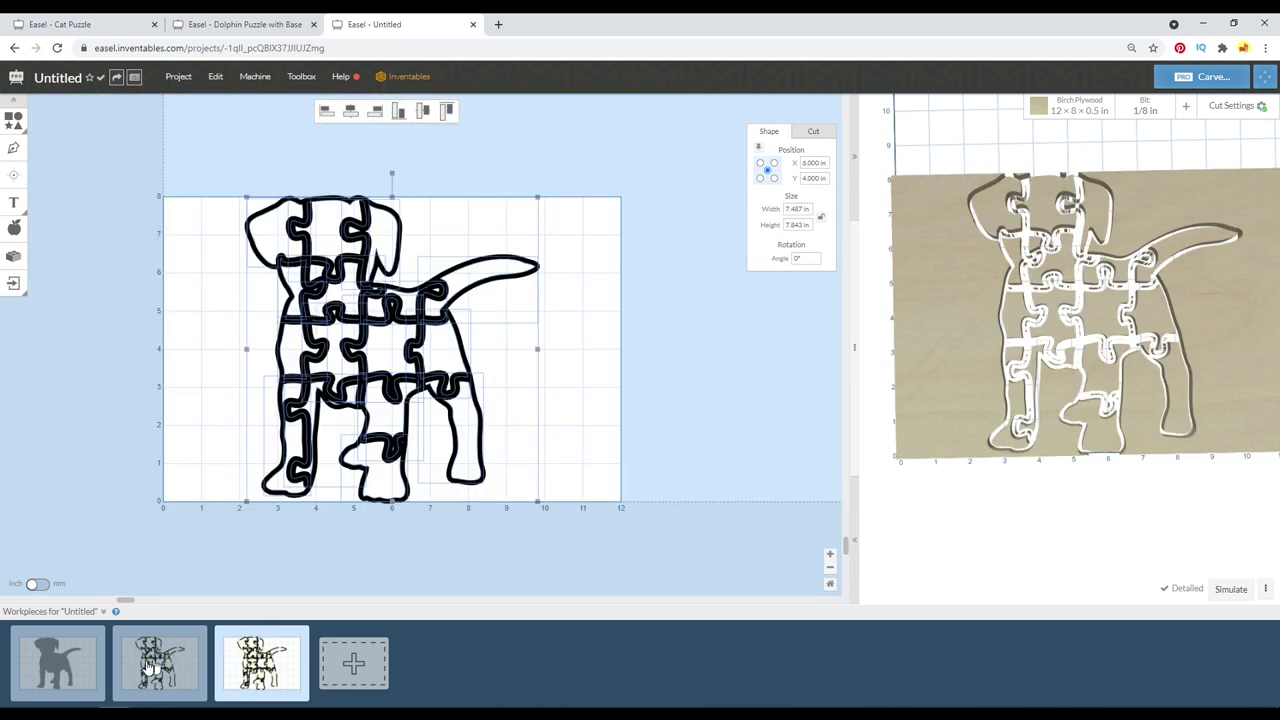
click(416, 166)
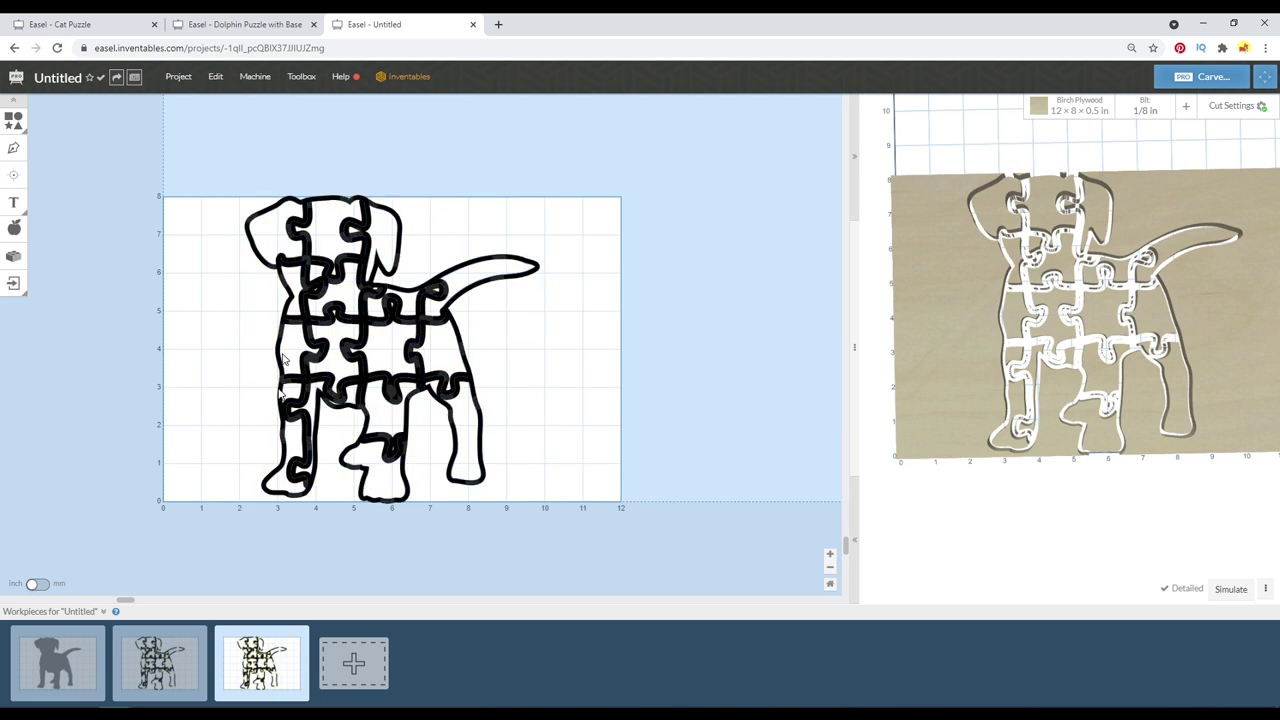
click(335, 210)
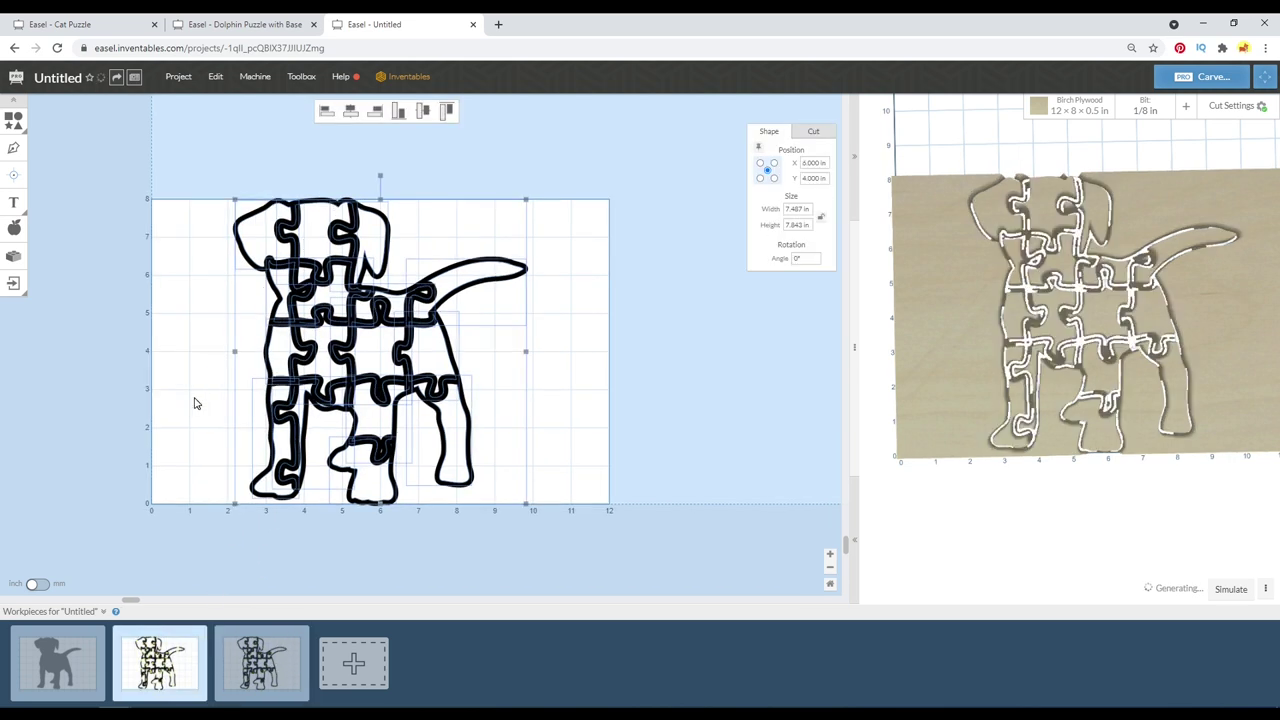
click(234, 655)
mouse_move(248, 174)
mouse_down()
mouse_move(517, 409)
mouse_move(526, 484)
mouse_move(191, 171)
mouse_move(248, 198)
mouse_up()
click(597, 486)
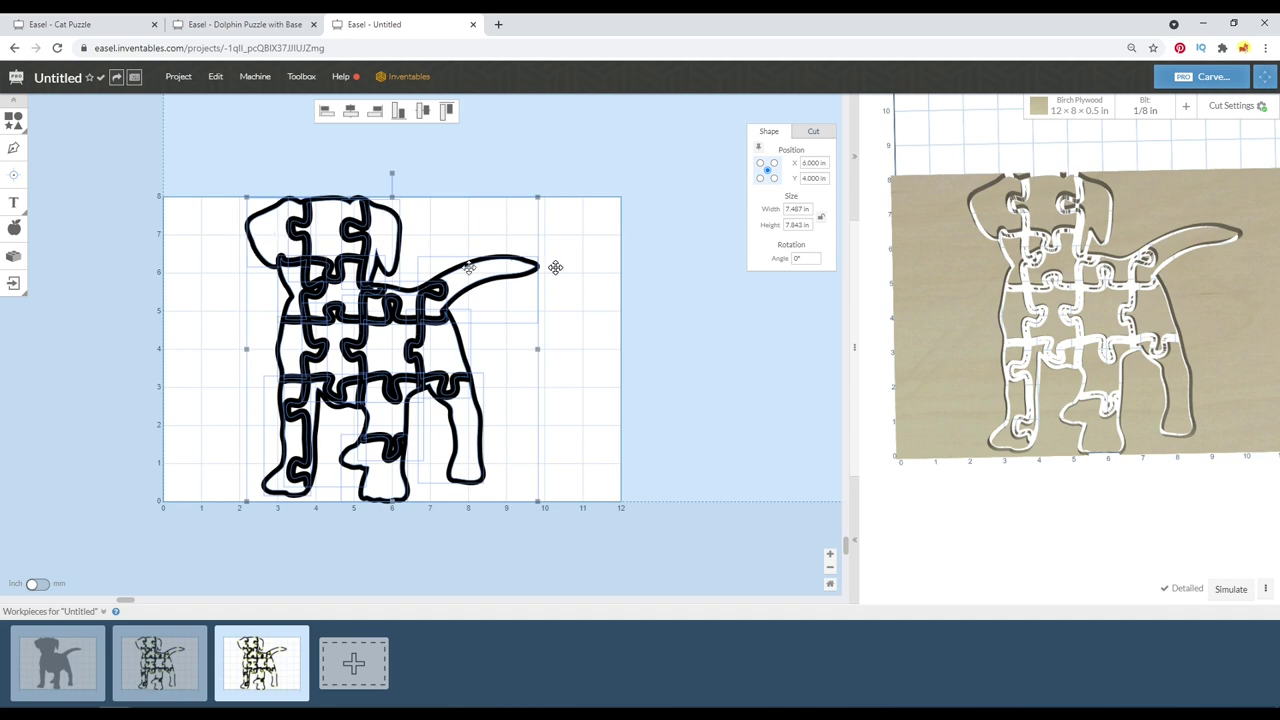
scroll(281, 268, up, 3)
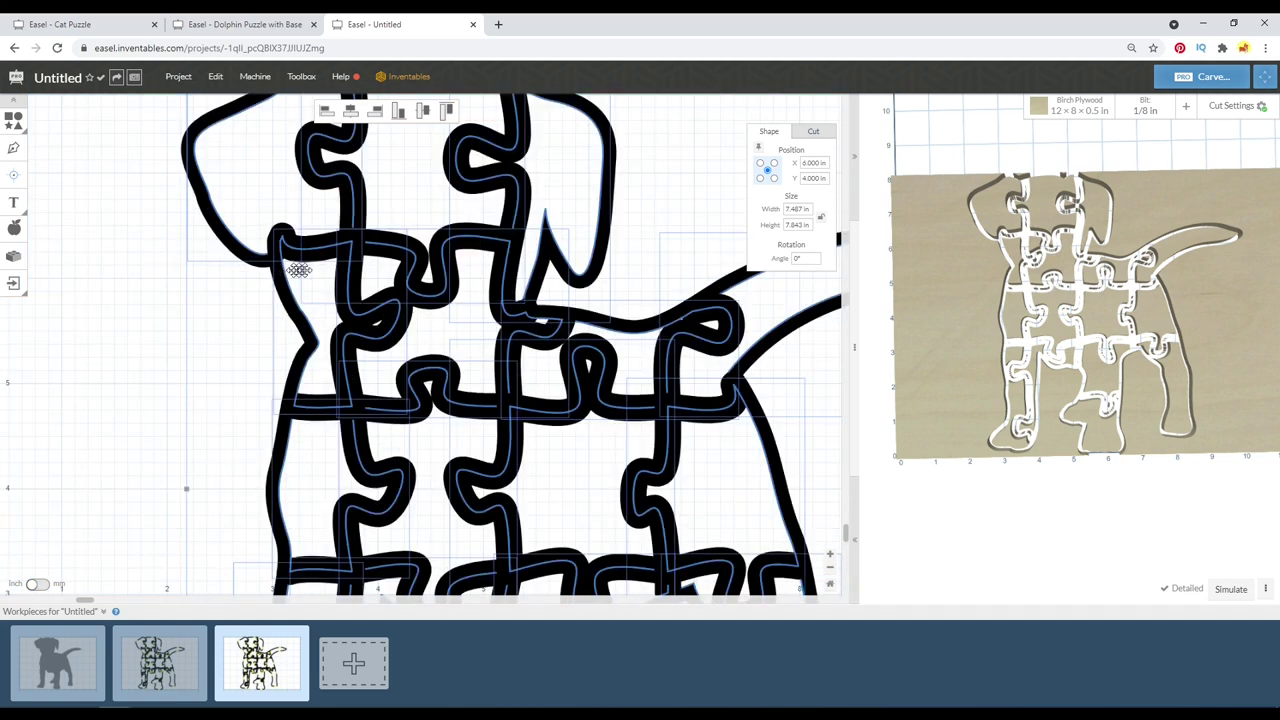
scroll(180, 299, down, 3)
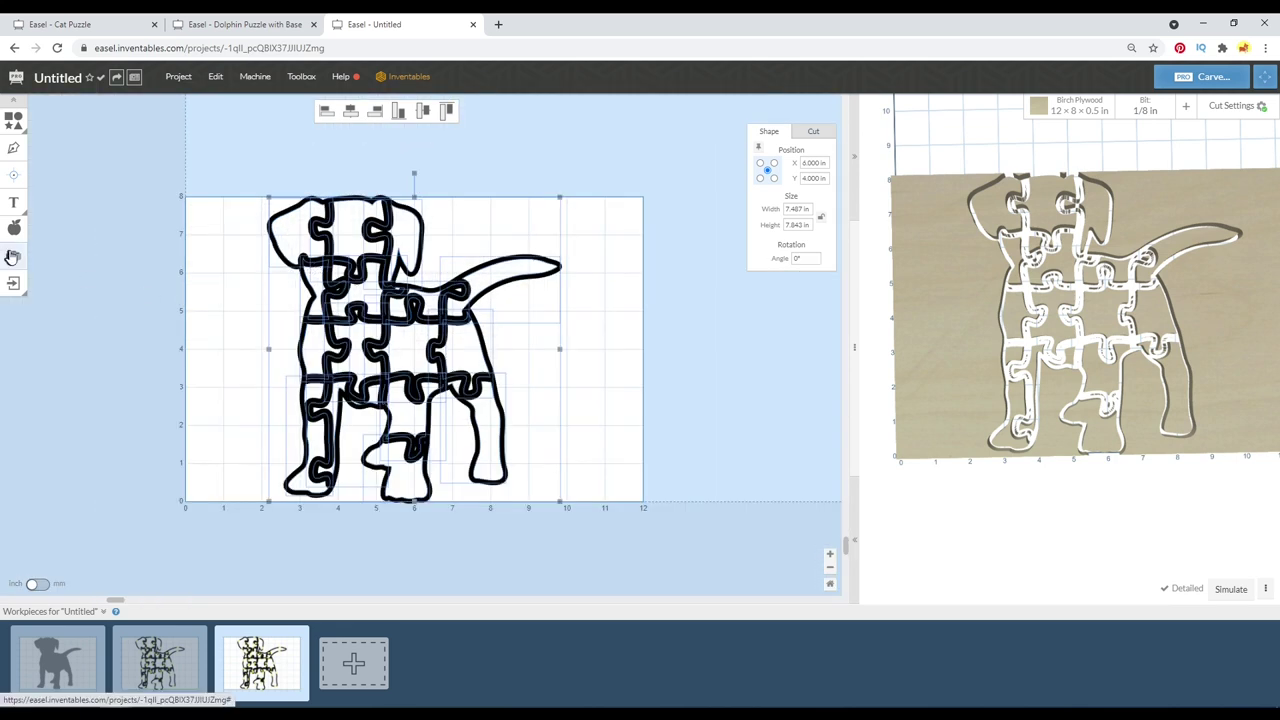
Open the Offsetter (v2) app for all dog pieces on the third workpiece, setting distance 0 and not keeping the original.
click(14, 258)
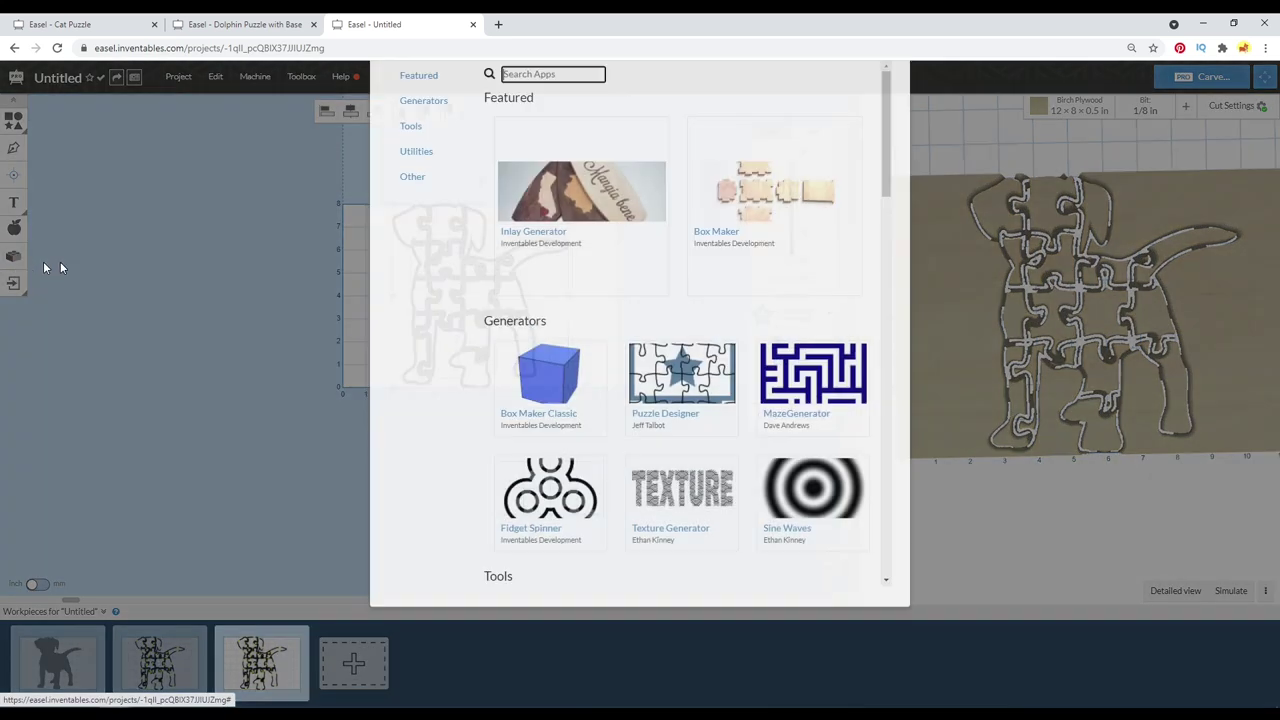
text(off)
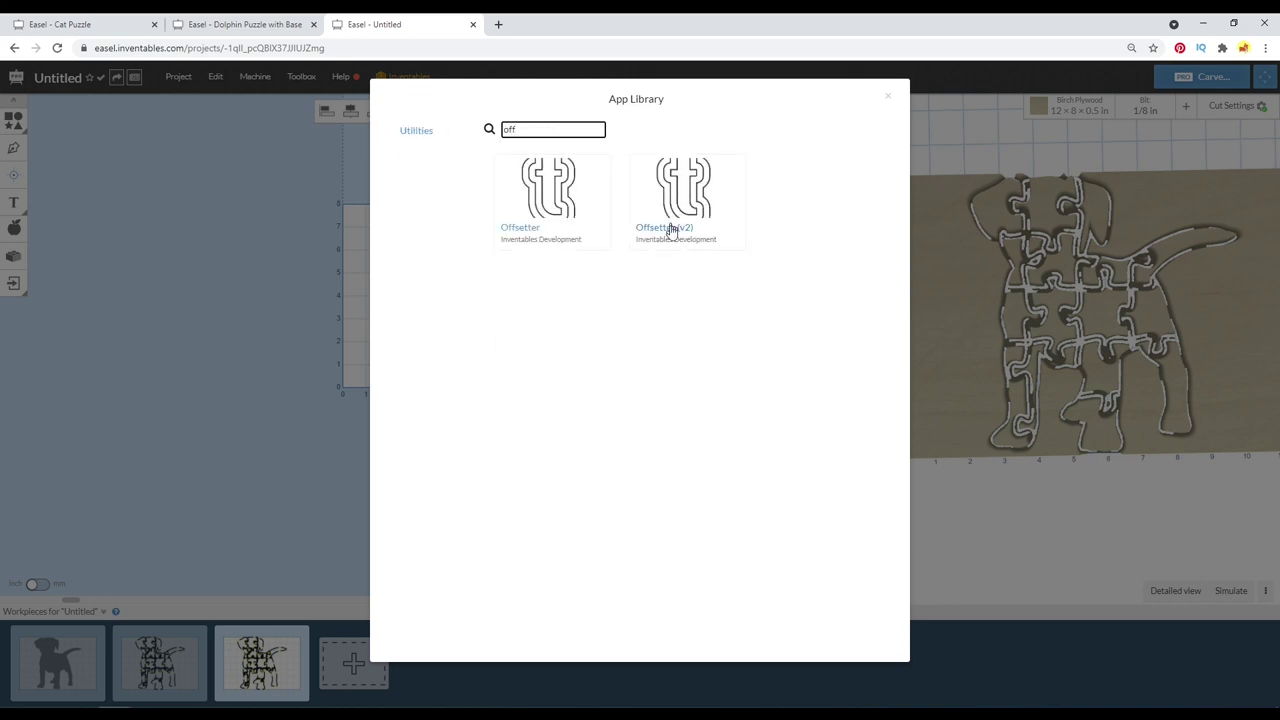
click(670, 230)
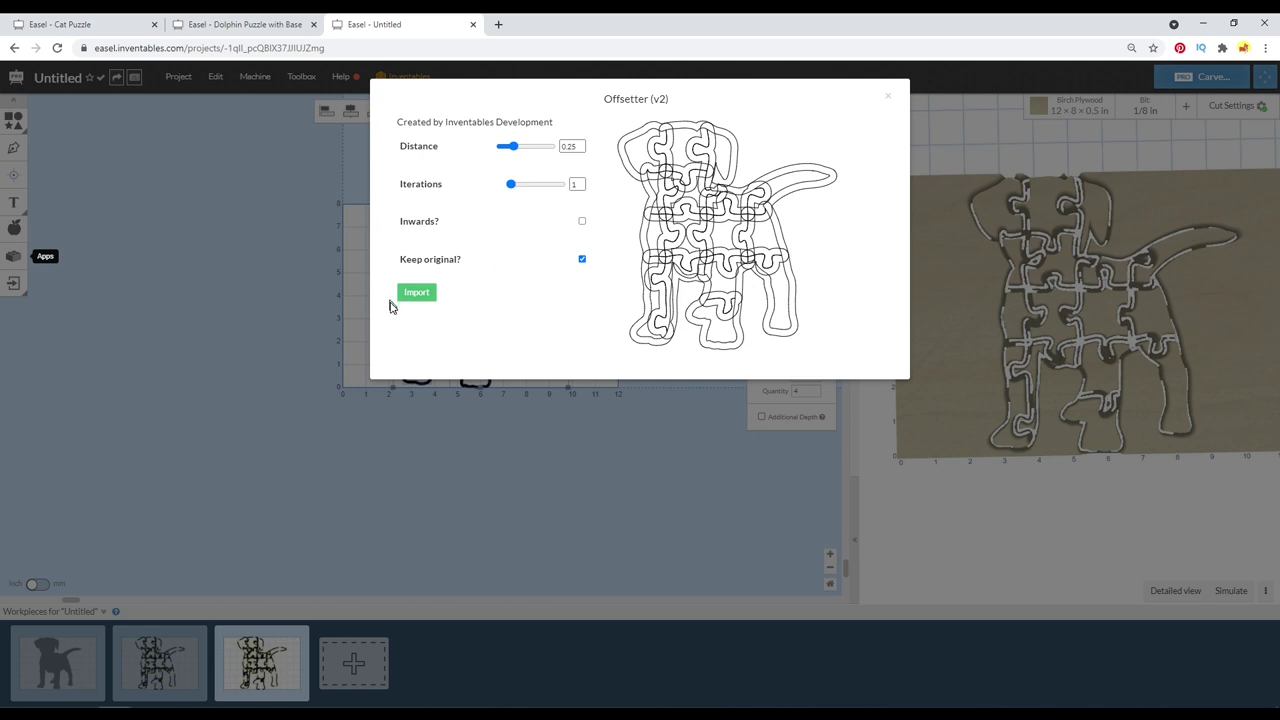
double_click(579, 146)
click(582, 259)
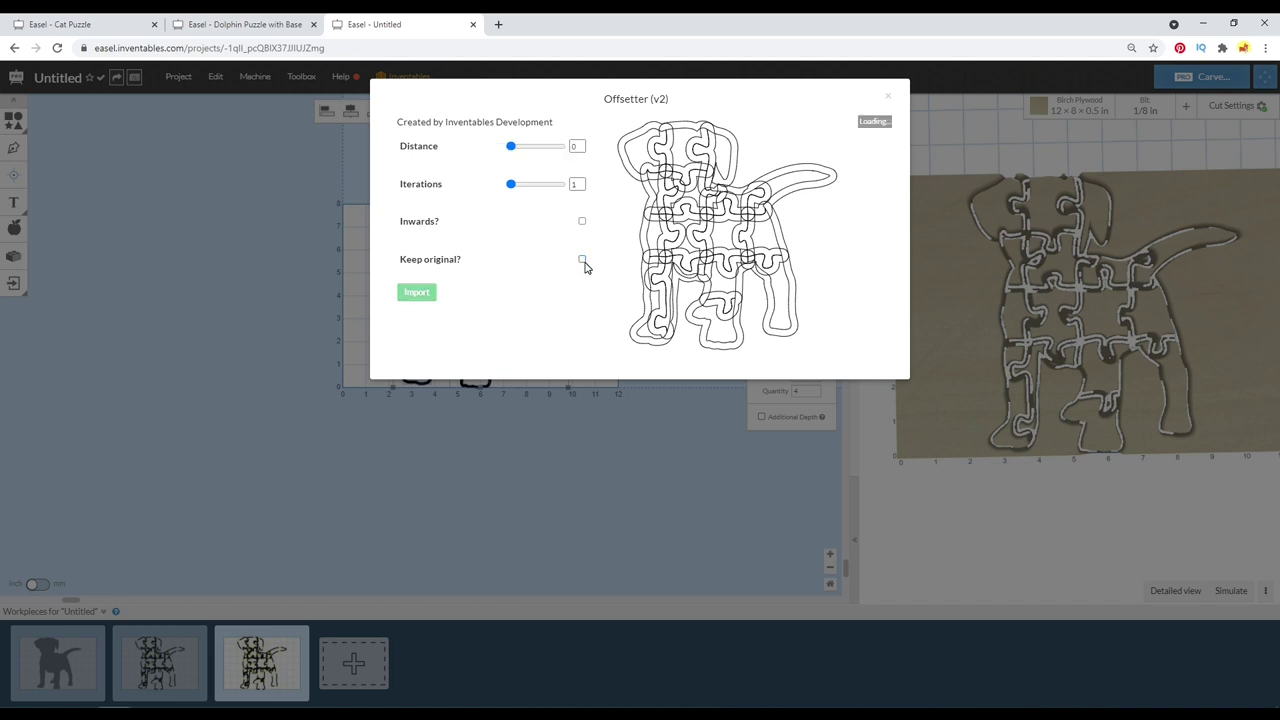
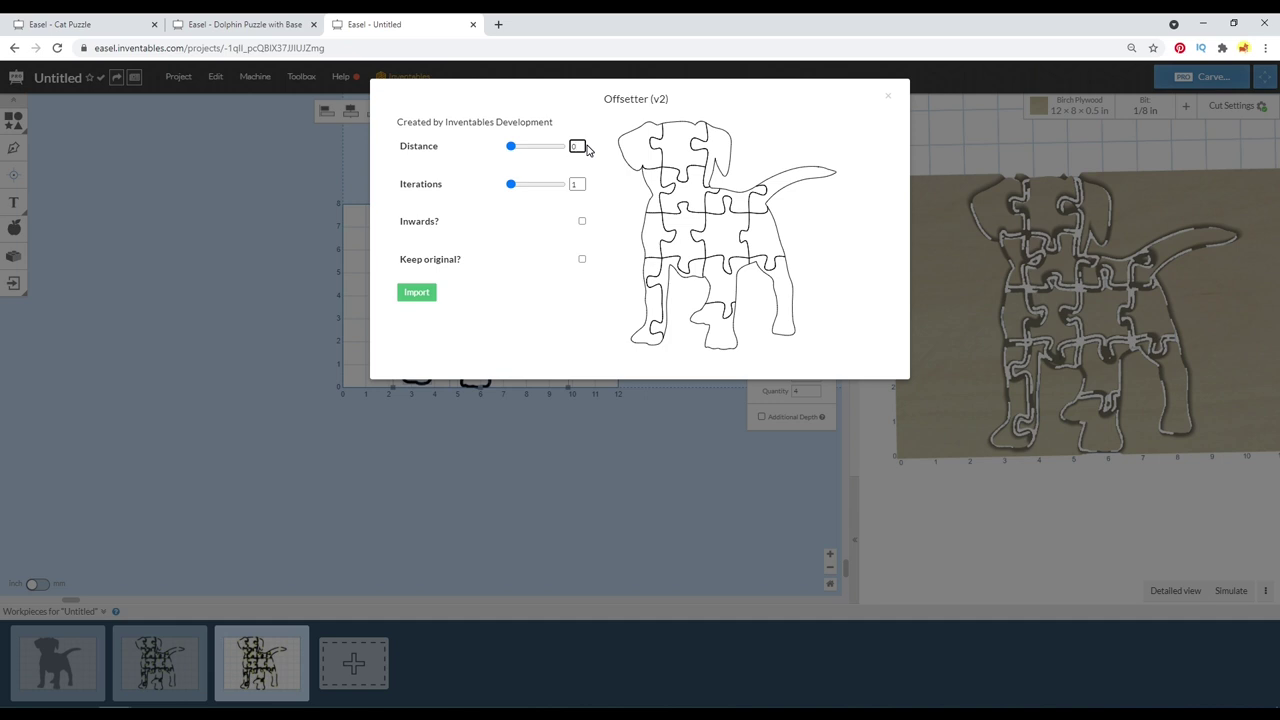
Import the dog pieces offset outward by 0.004 with 1 iteration, without keeping the original outlines.
key(Tab)
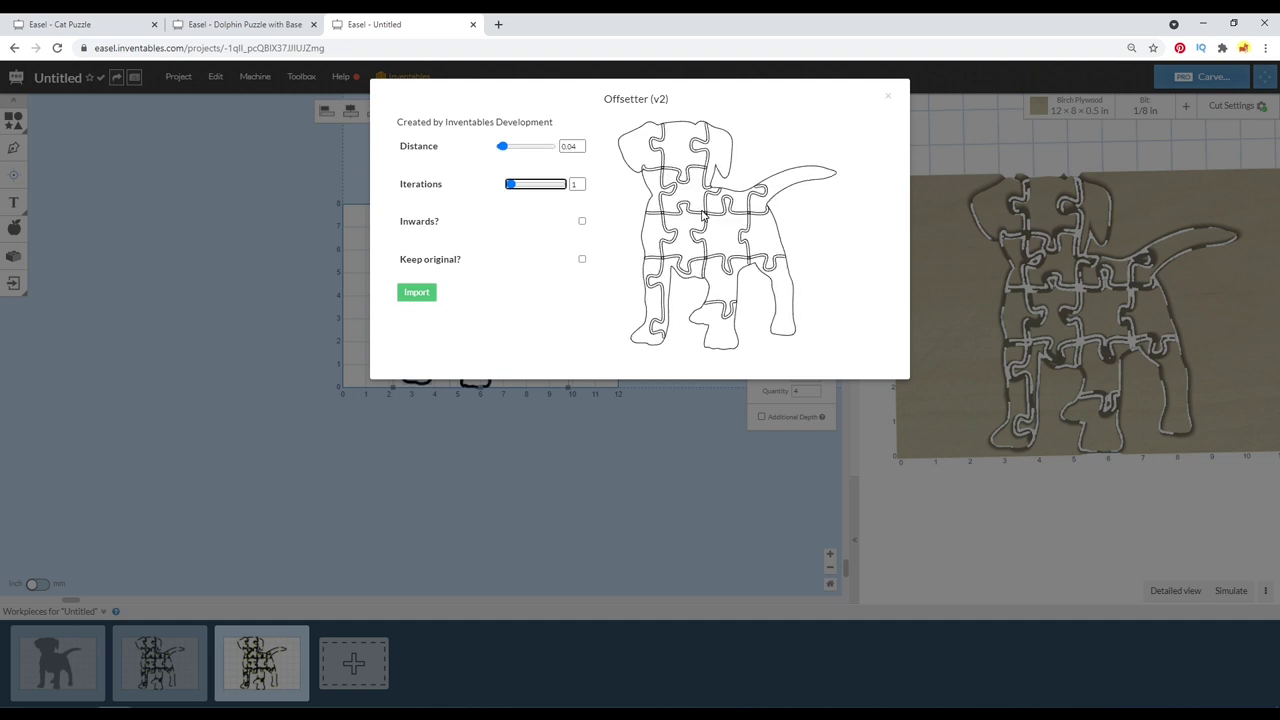
click(579, 146)
text(0.004)
key(Tab)
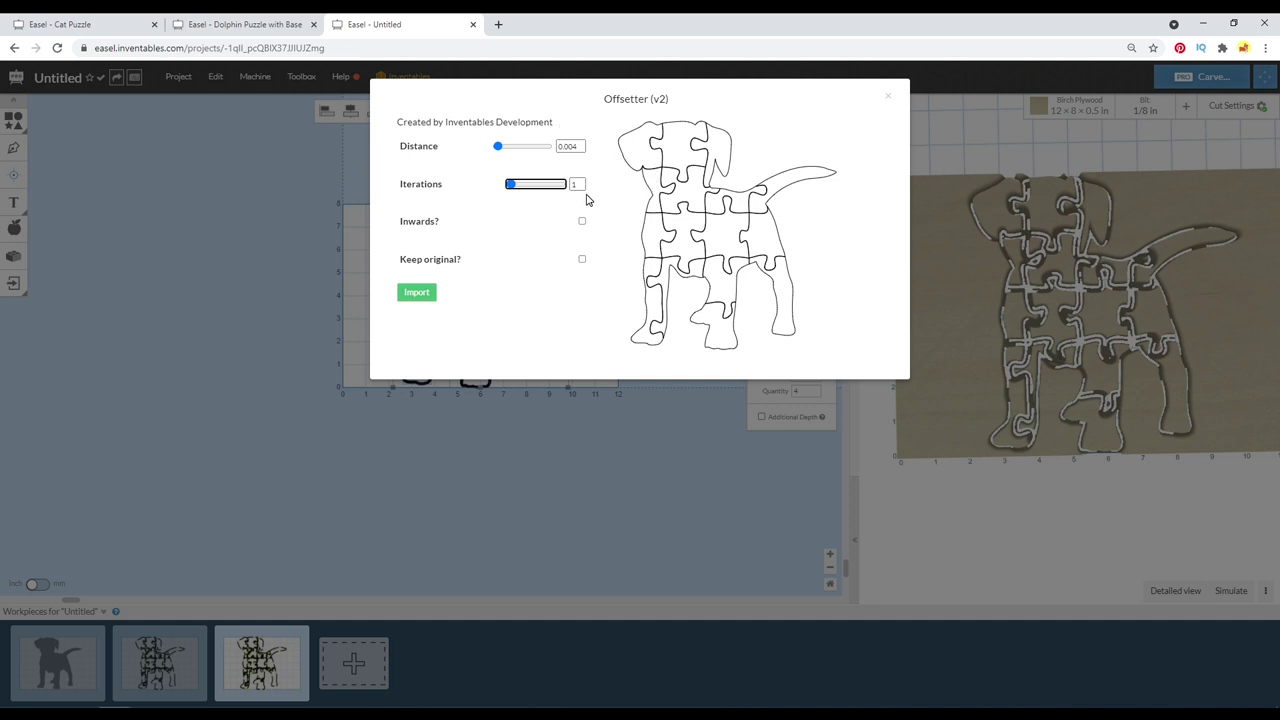
click(583, 260)
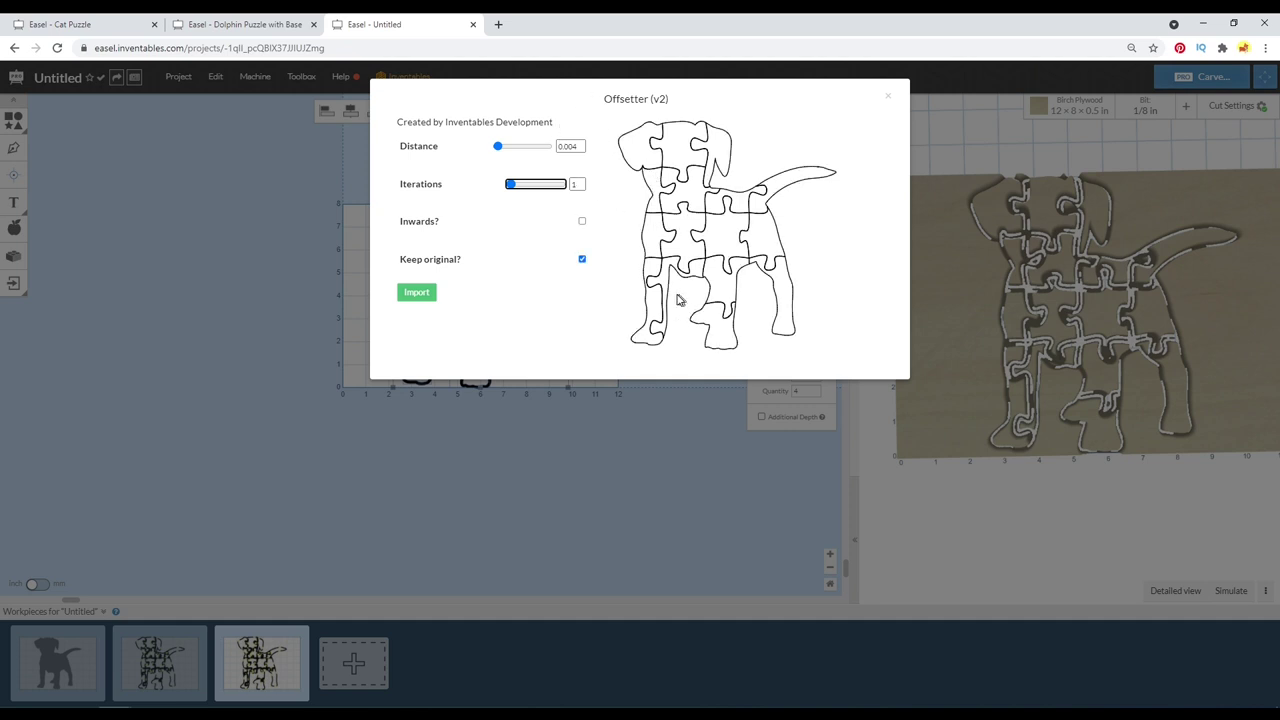
click(579, 221)
click(582, 261)
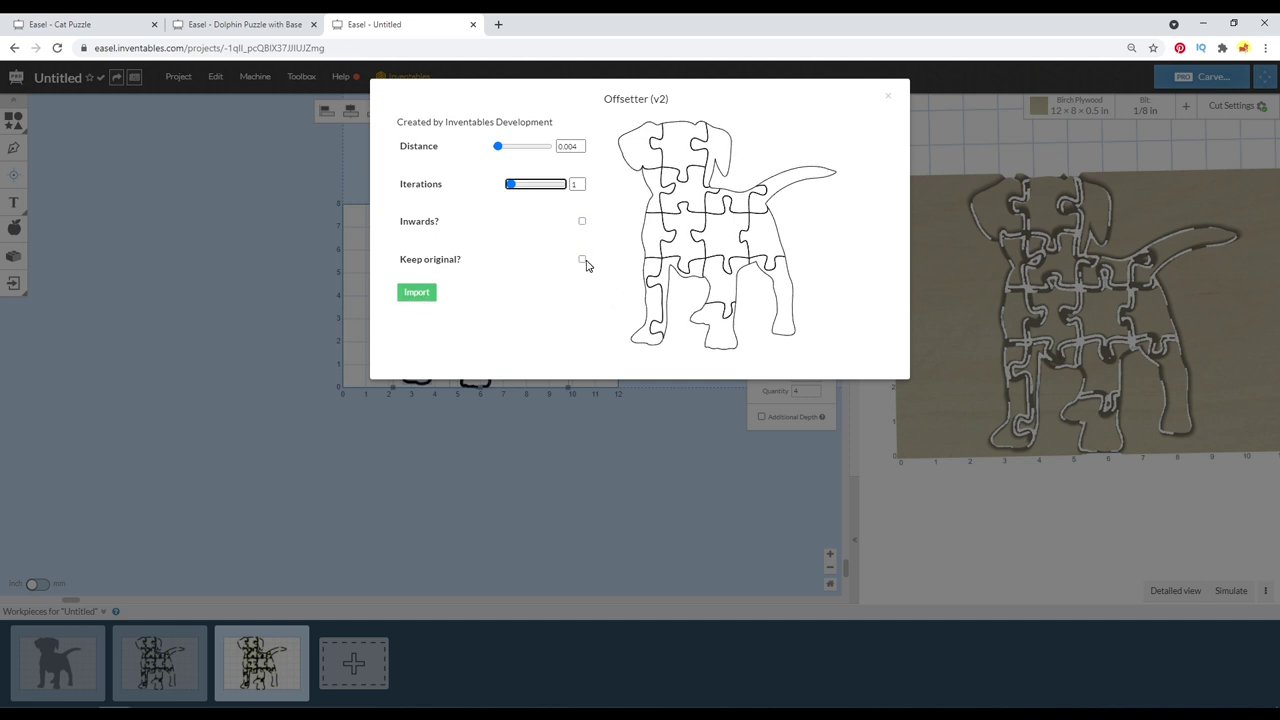
click(417, 293)
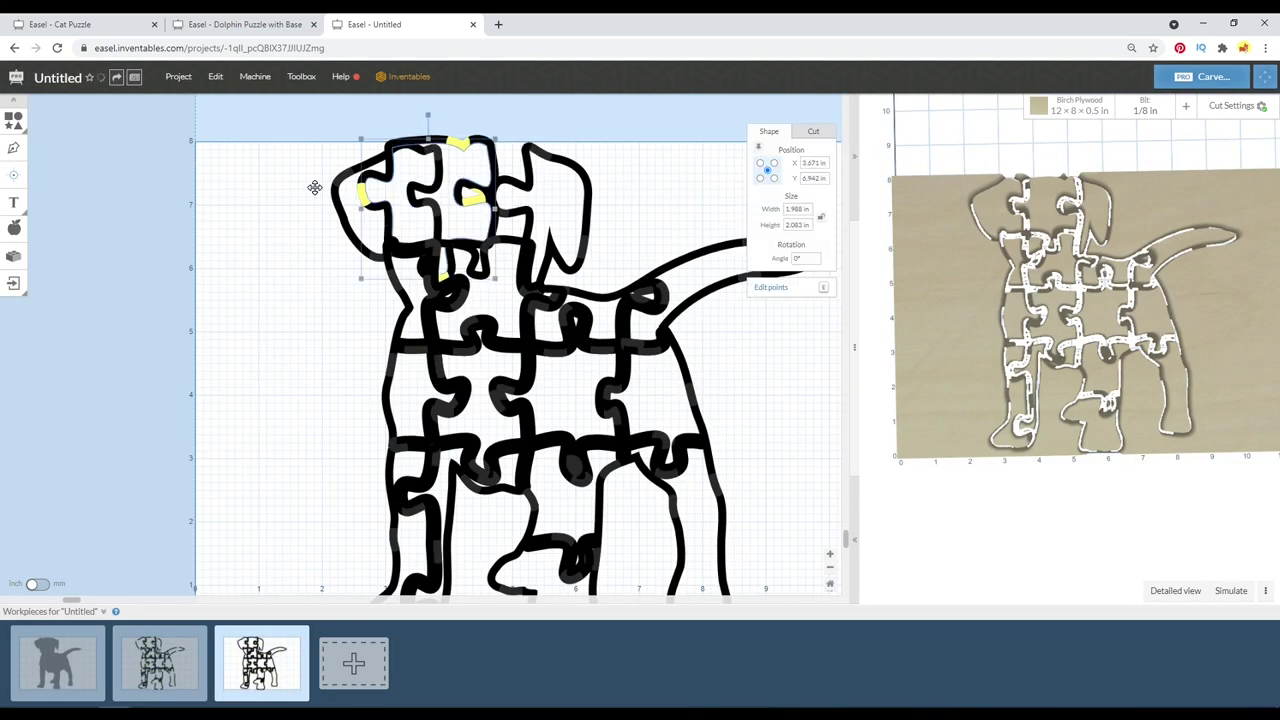
Turn off tabs for all the offset dog puzzle pieces.
click(794, 134)
click(762, 343)
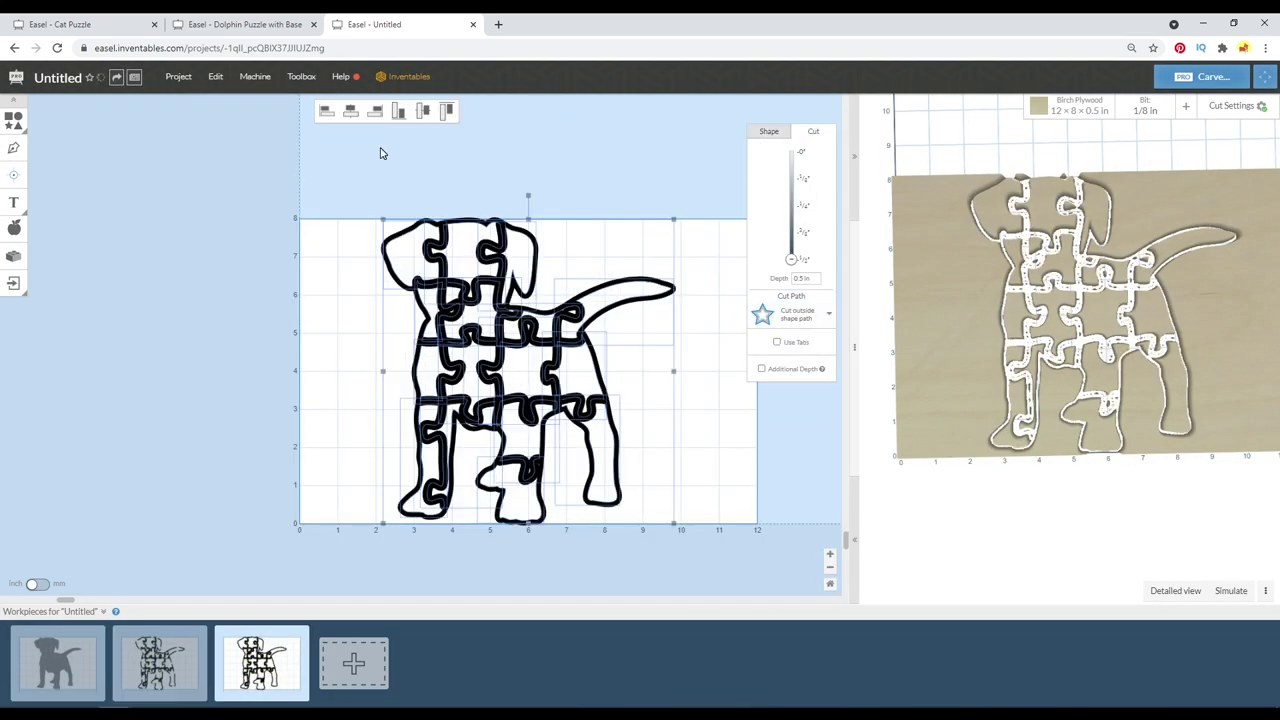
click(383, 152)
Spread the three head pieces apart in one row and the two neck pieces in a row beneath, from the third workpiece's left edge.
drag(408, 247, 323, 248)
drag(466, 248, 407, 249)
drag(497, 242, 471, 243)
drag(439, 311, 334, 346)
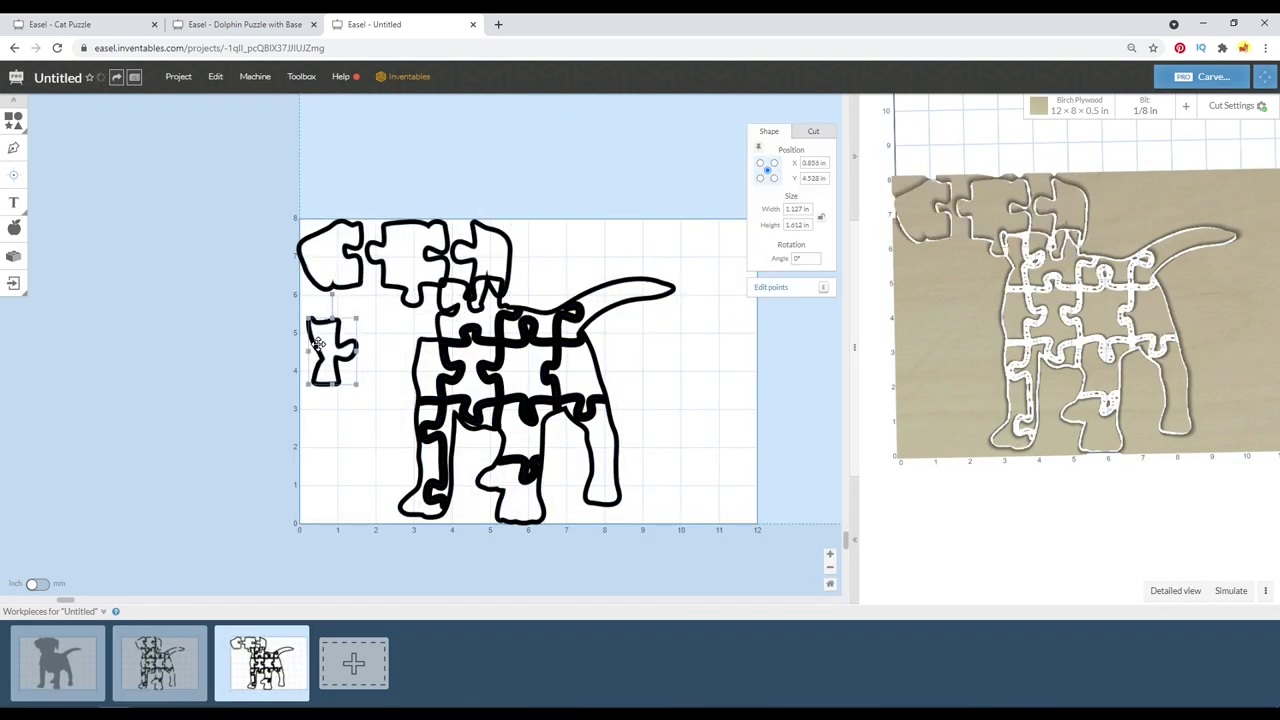
drag(480, 312, 408, 343)
drag(331, 349, 332, 345)
drag(400, 343, 402, 344)
Move the body and leg pieces below the neck row, and shift the leg group over to the workpiece's right side.
drag(640, 535, 400, 368)
drag(430, 395, 344, 454)
drag(593, 585, 303, 488)
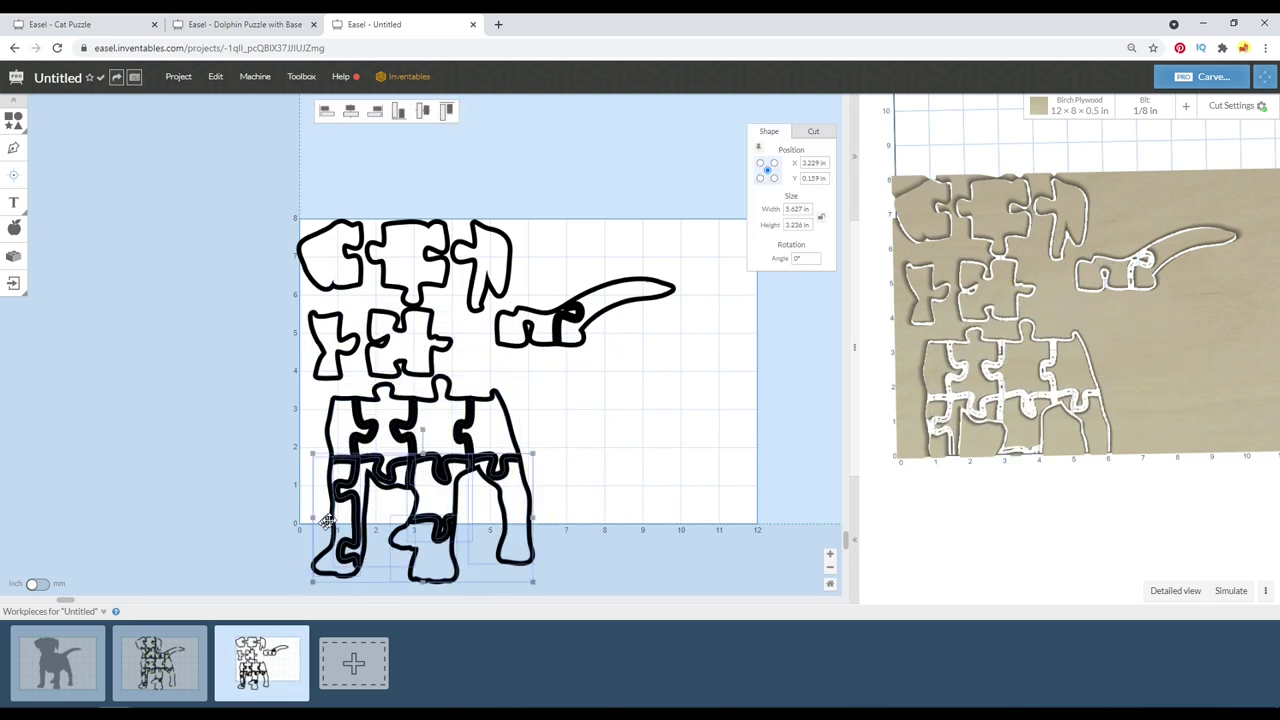
drag(436, 500, 647, 446)
Separate the back piece and the torso pieces with gaps between them, shifting the leg group farther right to make room.
drag(515, 328, 476, 353)
drag(388, 430, 333, 430)
drag(467, 412, 482, 443)
drag(494, 430, 509, 422)
drag(455, 460, 452, 486)
drag(524, 374, 720, 524)
drag(720, 470, 749, 472)
drag(503, 430, 531, 427)
drag(461, 456, 487, 433)
Separate the remaining leg pieces from one another and move the tail piece farther right.
click(622, 424)
drag(628, 411, 599, 239)
drag(640, 280, 681, 275)
drag(597, 444, 605, 427)
drag(656, 430, 659, 366)
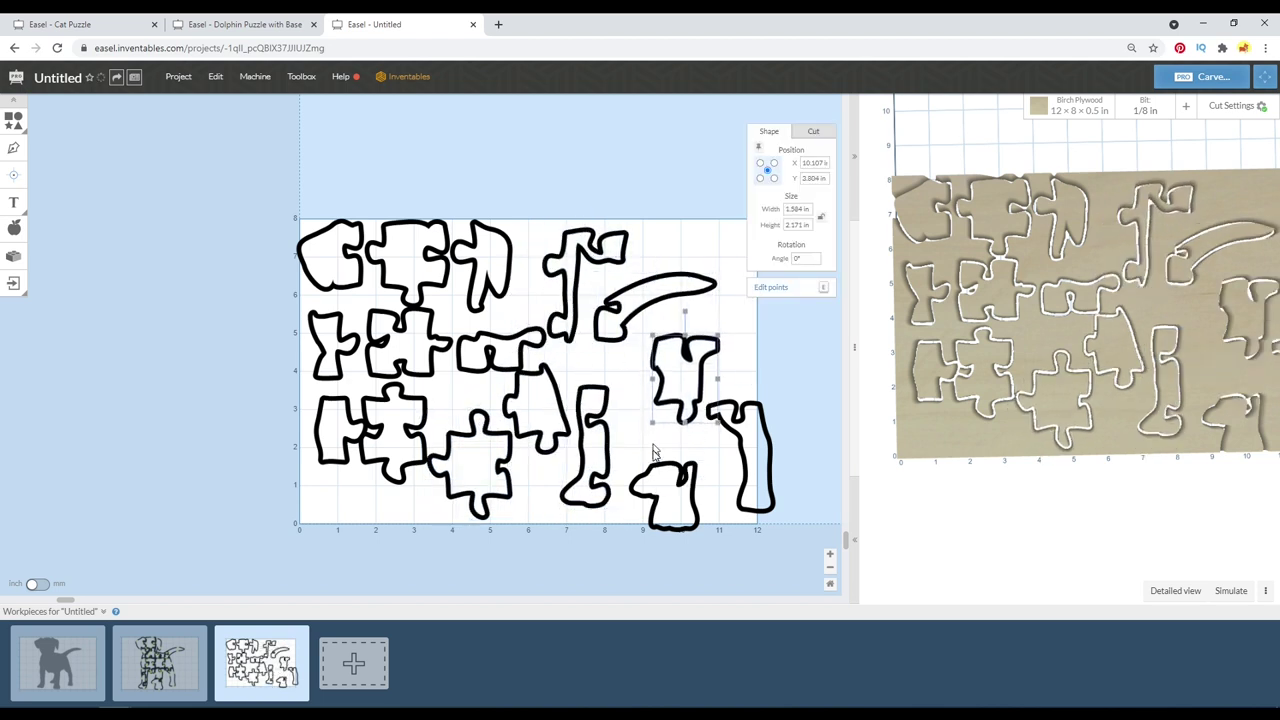
Rearrange the paw, tail and upper and hind leg pieces so they sit apart within the workpiece's right half.
drag(657, 467, 696, 240)
drag(664, 281, 645, 316)
drag(657, 363, 687, 350)
click(735, 421)
drag(735, 421, 654, 408)
drag(684, 357, 685, 371)
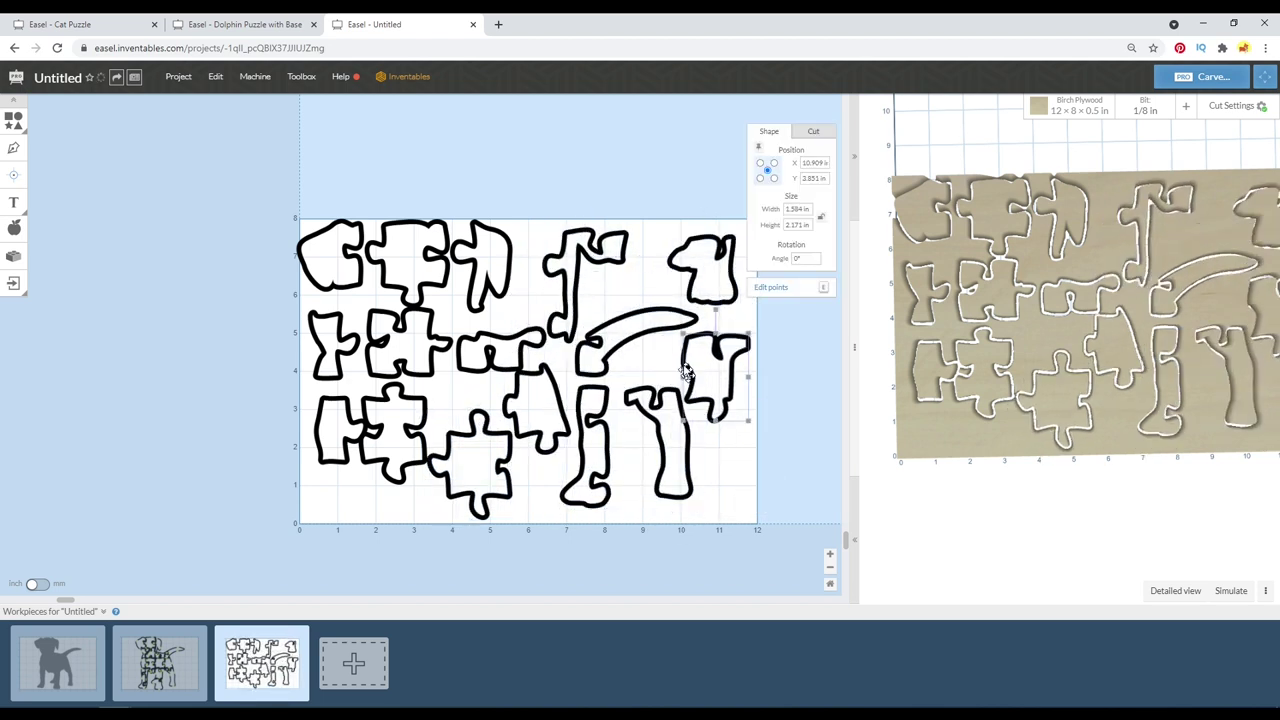
click(607, 211)
scroll(427, 220, down, 3)
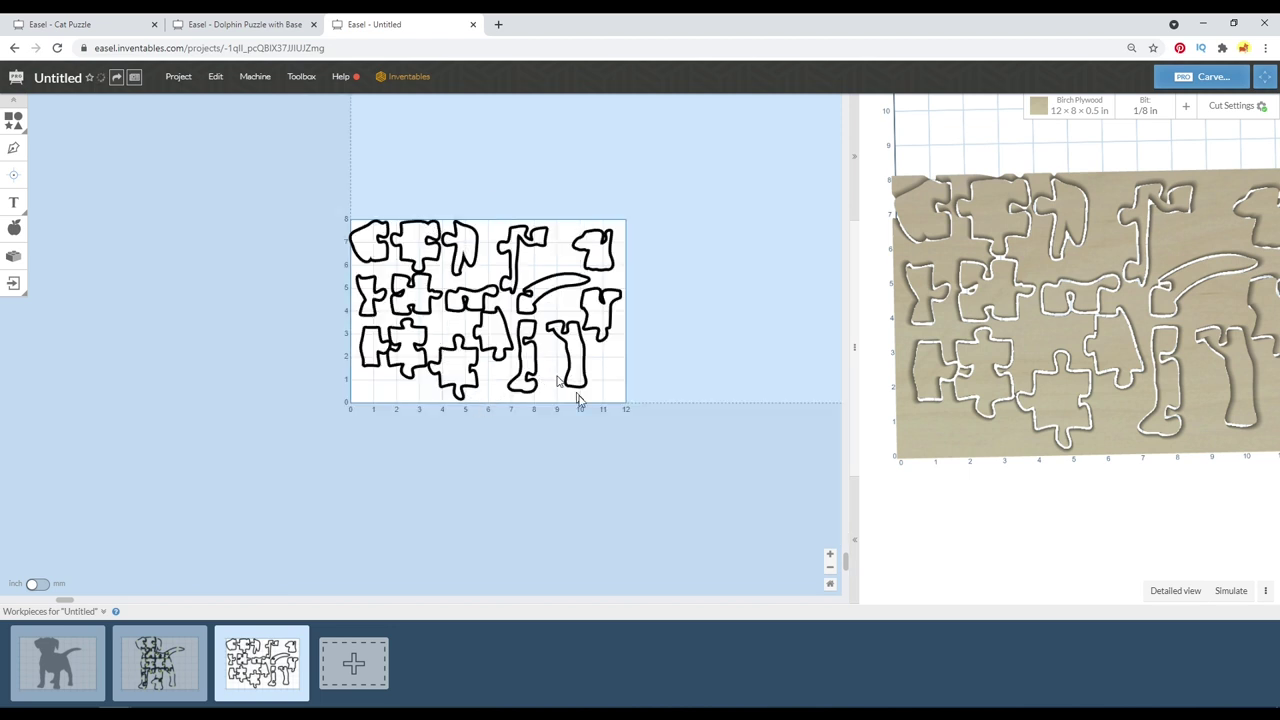
Select all the separated pieces on the third workpiece, and examine the dog base on the first workpiece in the 3D preview.
drag(656, 440, 168, 115)
drag(694, 474, 290, 135)
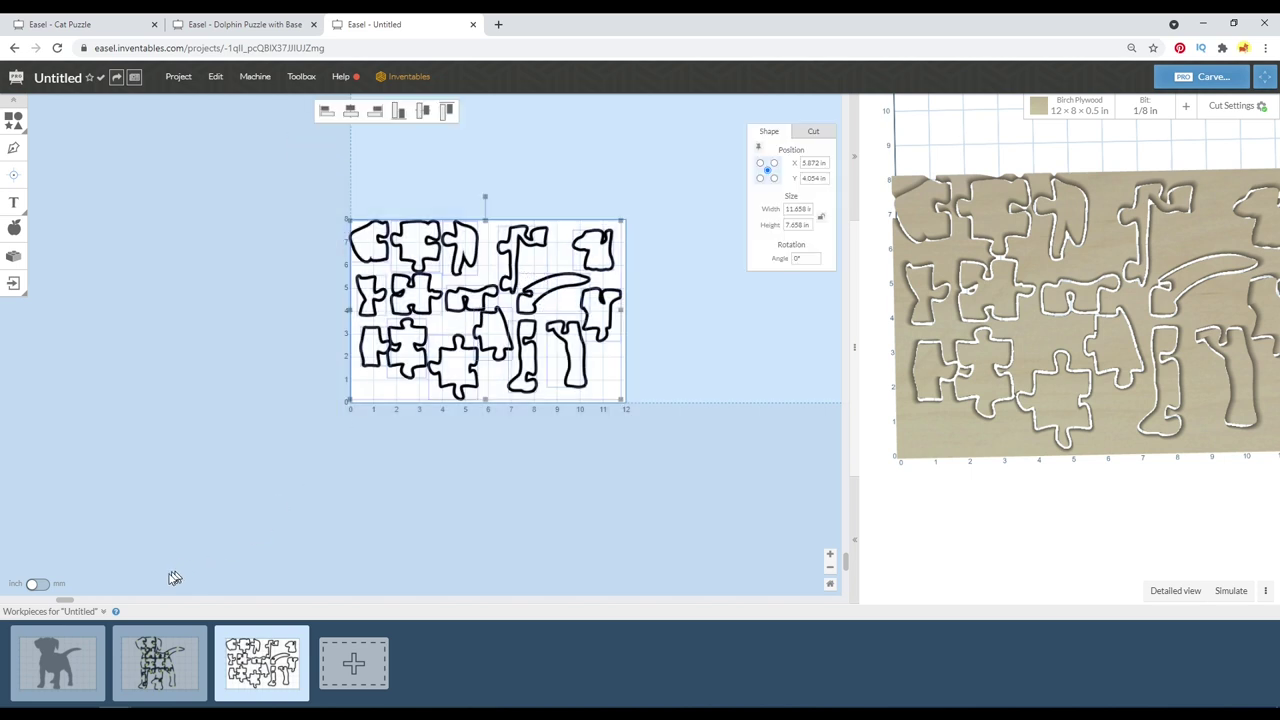
click(85, 658)
drag(504, 416, 292, 282)
drag(1036, 295, 1040, 182)
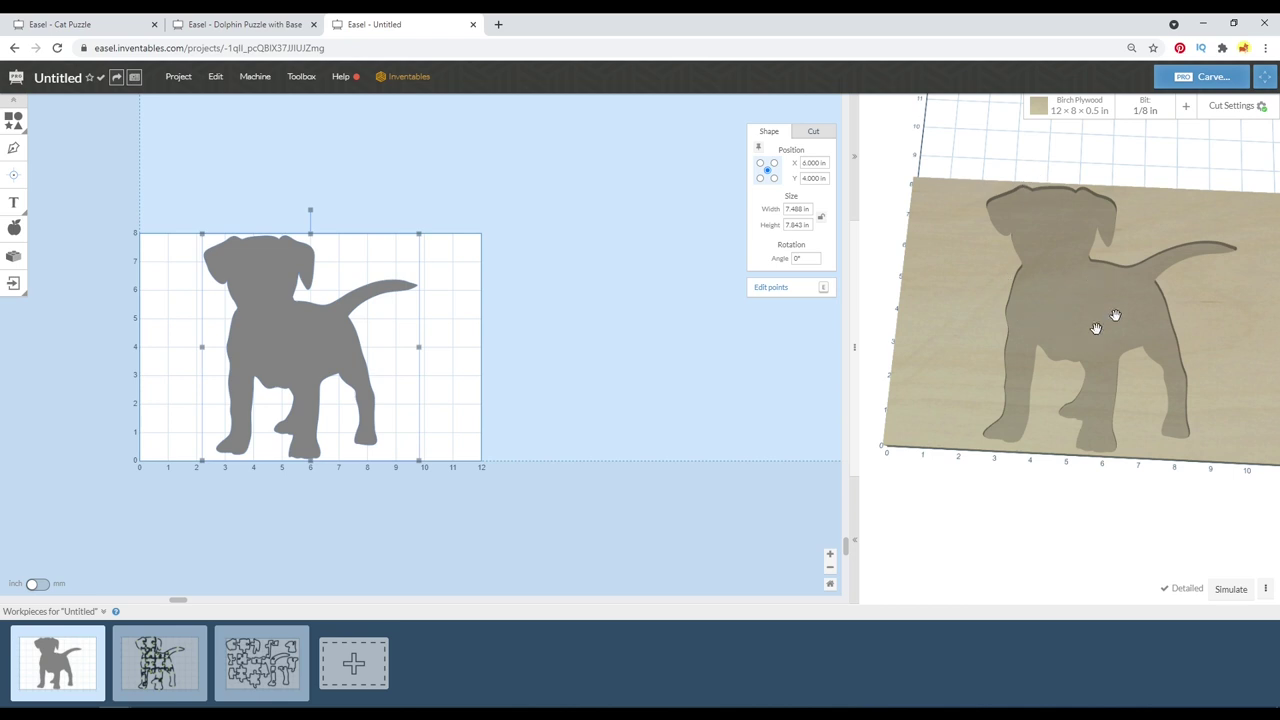